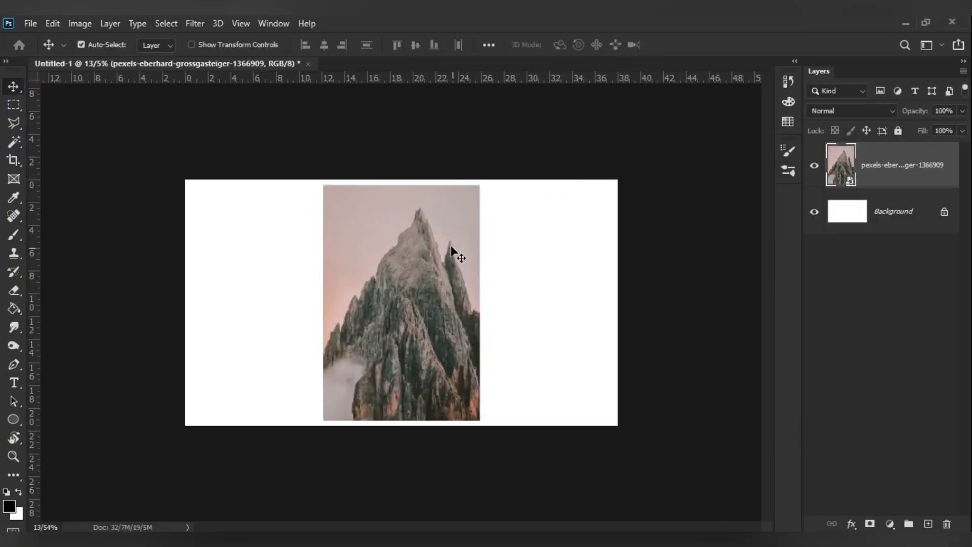
# Step: Finalize the cut-out mountain's size and position on the canvas
pyautogui.scroll(3, 450, 245)
pyautogui.scroll(-2, 406, 257)
pyautogui.moveTo(274, 385); pyautogui.dragTo(314, 274)
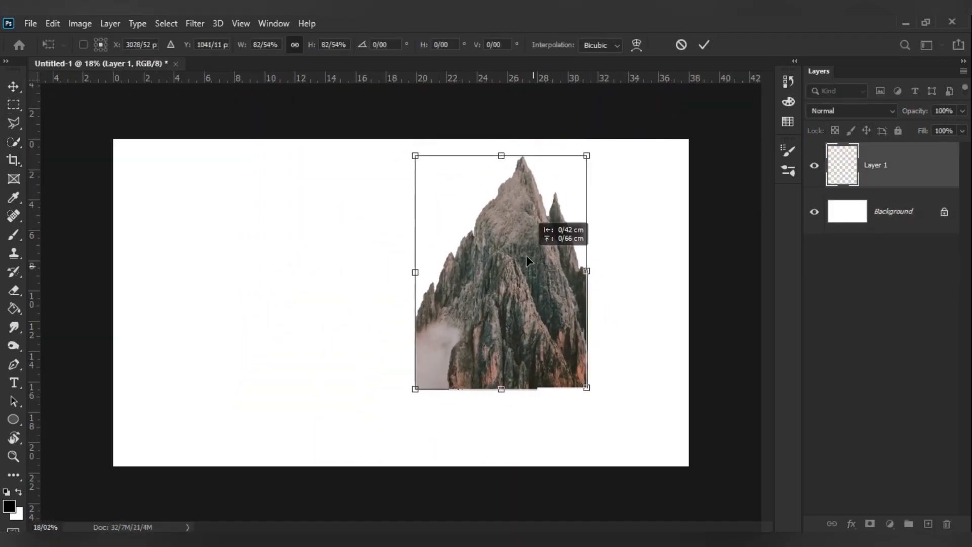
pyautogui.press('Return')
# Step: Duplicate the mountain and stretch the copy wider, placing it just left of the original
pyautogui.moveTo(508, 300)
pyautogui.mouseDown()
pyautogui.moveTo(336, 301)
pyautogui.moveTo(352, 301)
pyautogui.mouseUp()
pyautogui.hotkey('ctrl', 't')
pyautogui.moveTo(256, 264); pyautogui.dragTo(200, 263)
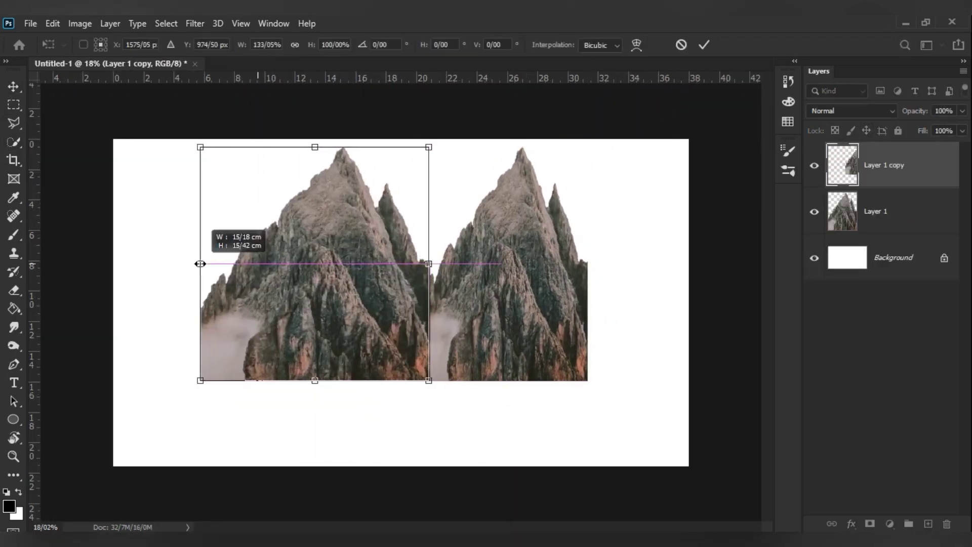
pyautogui.moveTo(428, 147); pyautogui.dragTo(418, 159)
pyautogui.moveTo(390, 206); pyautogui.dragTo(377, 249)
# Step: Stack the original mountain above its copy and mask it to reveal fog at the seam
pyautogui.press('Return')
pyautogui.scroll(5, 752, 210)
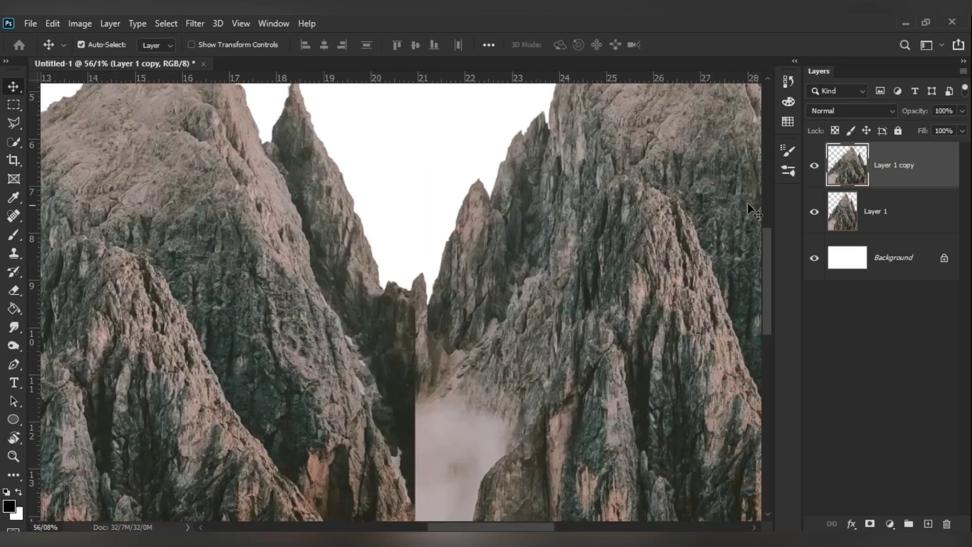
pyautogui.hotkey('ctrl', '[')
pyautogui.click(922, 165)
pyautogui.click(870, 523)
pyautogui.press('b')
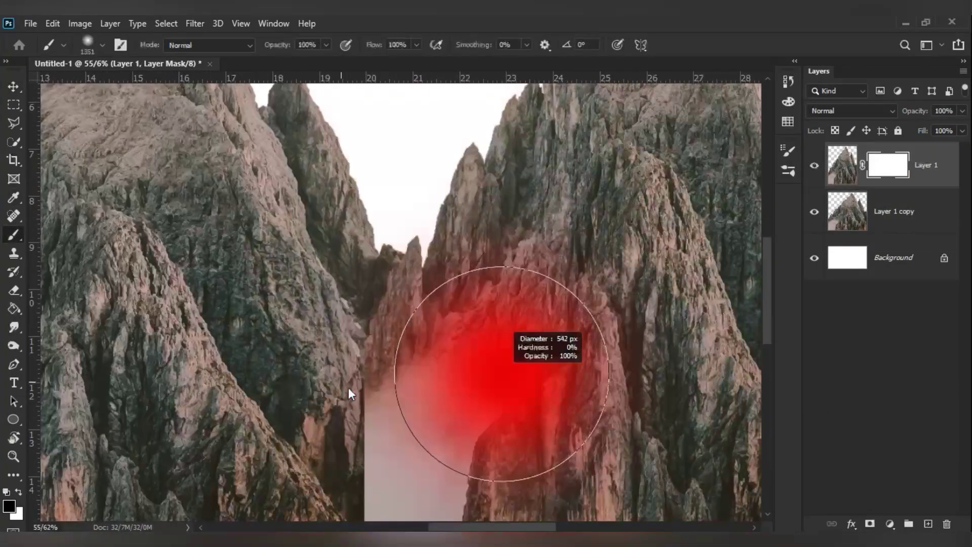
pyautogui.click(460, 404)
pyautogui.scroll(-3, 304, 324)
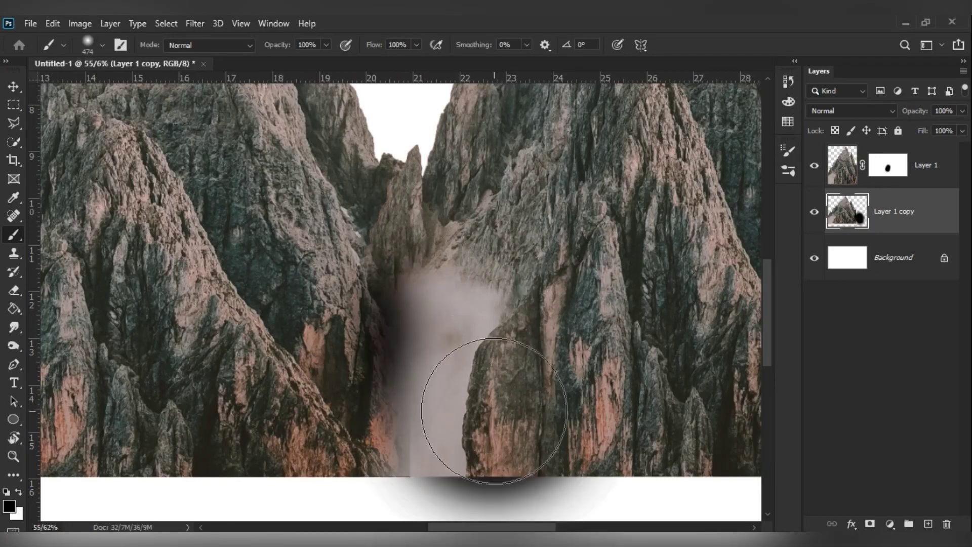
# Step: Mask the copied mountain and fade its lower part into the fog
pyautogui.click(874, 524)
pyautogui.click(455, 313)
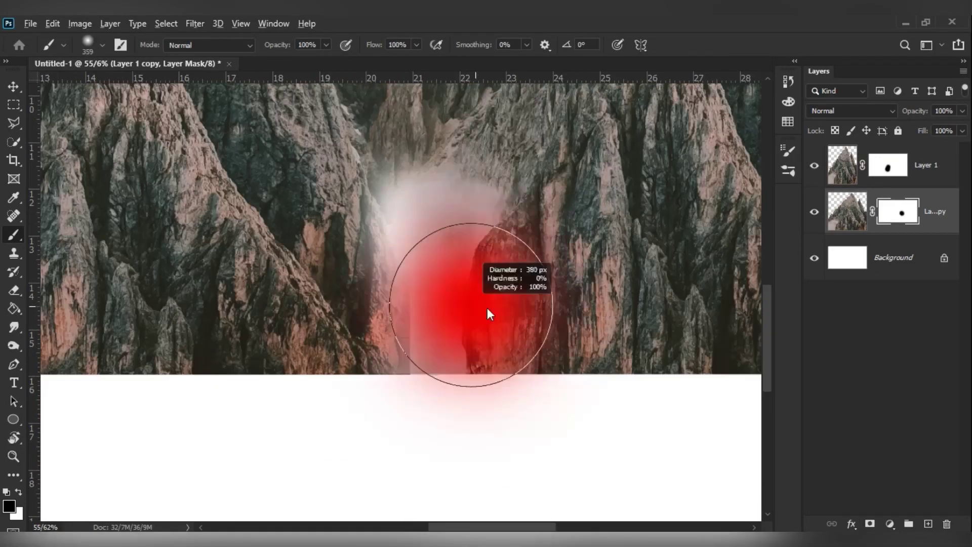
pyautogui.scroll(-3, 460, 348)
pyautogui.moveTo(257, 388)
pyautogui.mouseDown()
pyautogui.moveTo(191, 391)
pyautogui.moveTo(162, 358)
pyautogui.moveTo(350, 363)
pyautogui.mouseUp()
pyautogui.press('[')
pyautogui.hotkey('alt', ']')
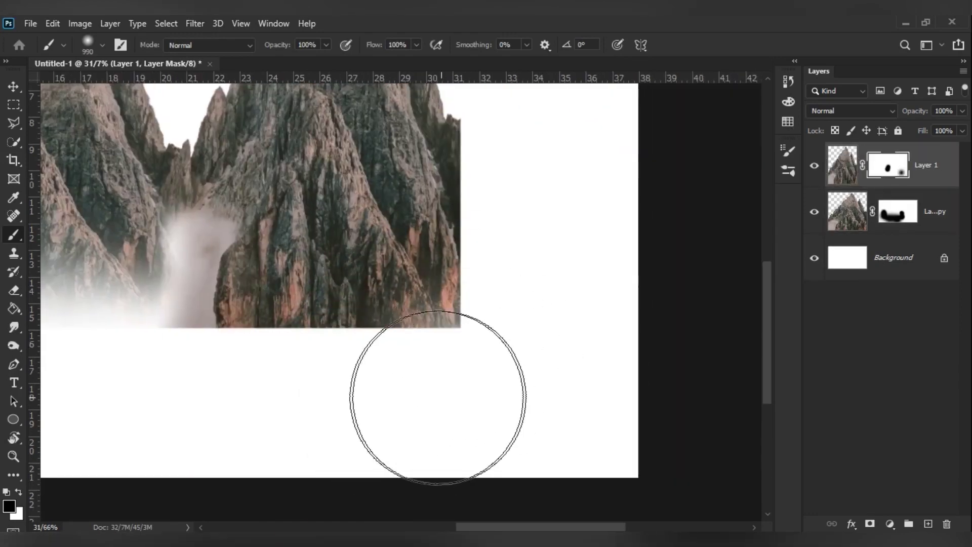
# Step: Fade the original mountain's bottom and right edge into white
pyautogui.moveTo(438, 405)
pyautogui.mouseDown()
pyautogui.moveTo(295, 378)
pyautogui.moveTo(375, 414)
pyautogui.mouseUp()
pyautogui.scroll(3, 228, 412)
pyautogui.hscroll(3, 227, 412)
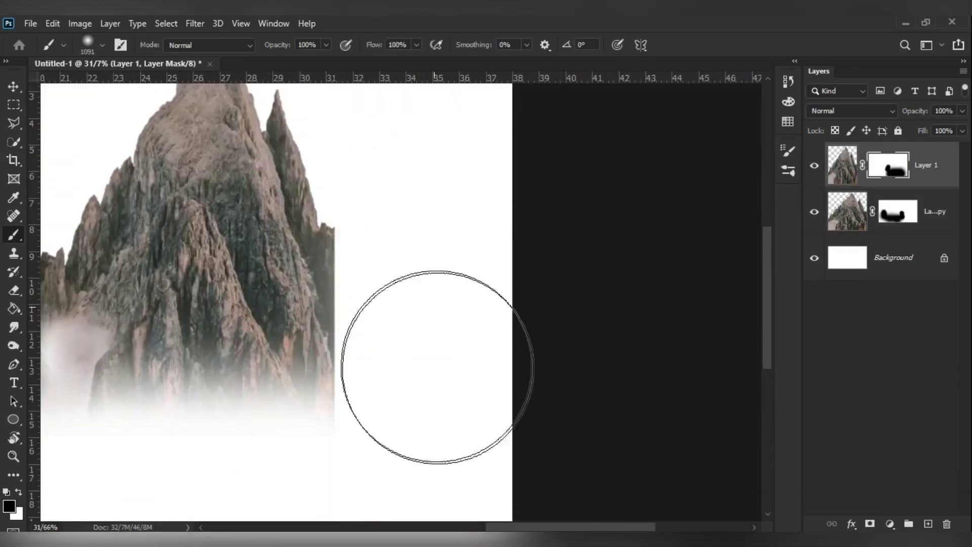
pyautogui.moveTo(435, 369)
pyautogui.mouseDown()
pyautogui.moveTo(390, 239)
pyautogui.moveTo(403, 397)
pyautogui.mouseUp()
pyautogui.scroll(-5, 437, 375)
pyautogui.hotkey('ctrl', '0')
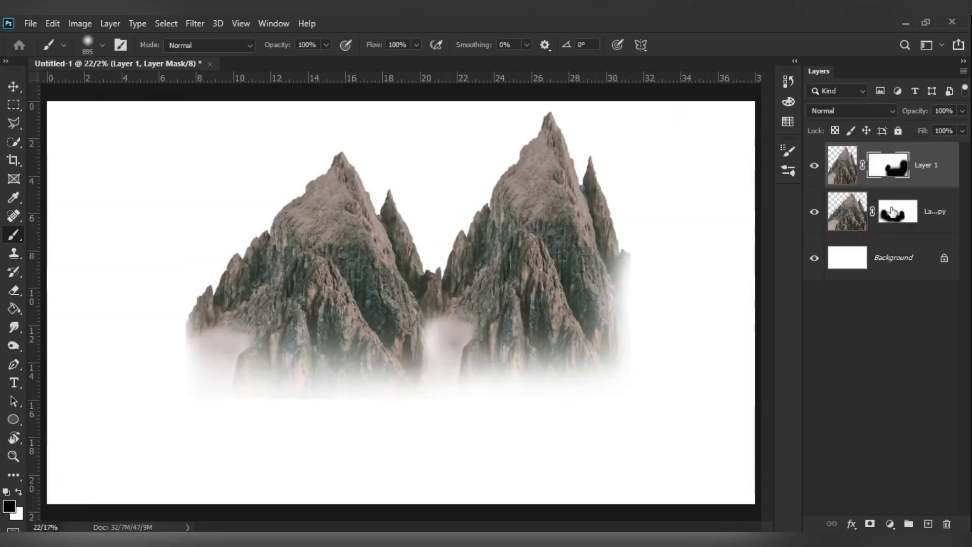
pyautogui.hotkey('ctrl', 'j')
# Step: Shrink the third mountain copy to about half size and move it to the canvas's left side
pyautogui.click(14, 88)
pyautogui.moveTo(354, 253); pyautogui.dragTo(238, 238)
pyautogui.hotkey('ctrl', 't')
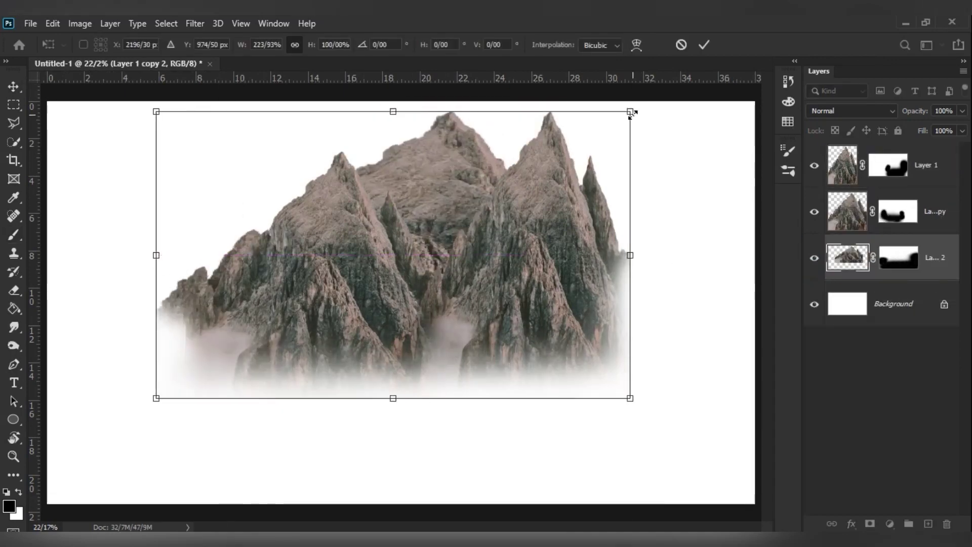
pyautogui.moveTo(629, 397); pyautogui.dragTo(324, 284)
pyautogui.moveTo(253, 228)
pyautogui.mouseDown()
pyautogui.moveTo(124, 247)
pyautogui.moveTo(155, 292)
pyautogui.moveTo(145, 291)
pyautogui.mouseUp()
# Step: Flip the third mountain horizontally
pyautogui.hotkey('ctrl', 't')
pyautogui.rightClick(116, 324)
pyautogui.click(182, 315)
pyautogui.hotkey('ctrl', '-')
pyautogui.hotkey('ctrl', '-')
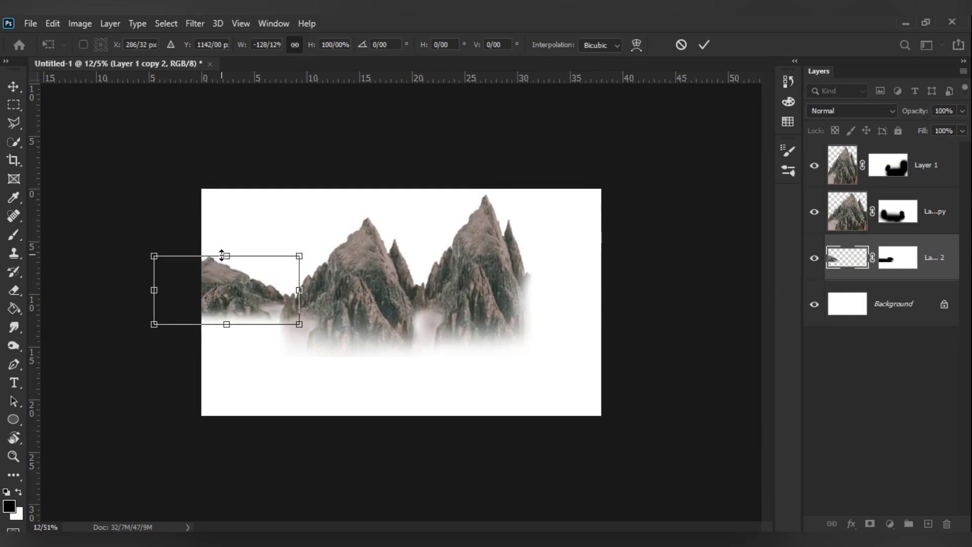
# Step: Warp the third mountain, bending its top edge into a left-edge peak
pyautogui.rightClick(275, 302)
pyautogui.click(304, 122)
pyautogui.scroll(5, 189, 177)
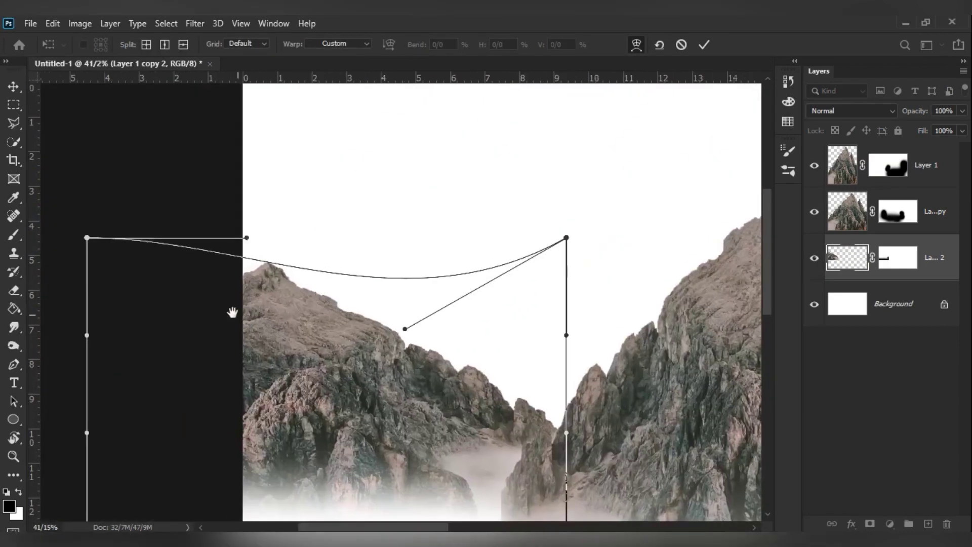
pyautogui.moveTo(264, 178)
pyautogui.mouseDown()
pyautogui.moveTo(277, 241)
pyautogui.moveTo(282, 163)
pyautogui.mouseUp()
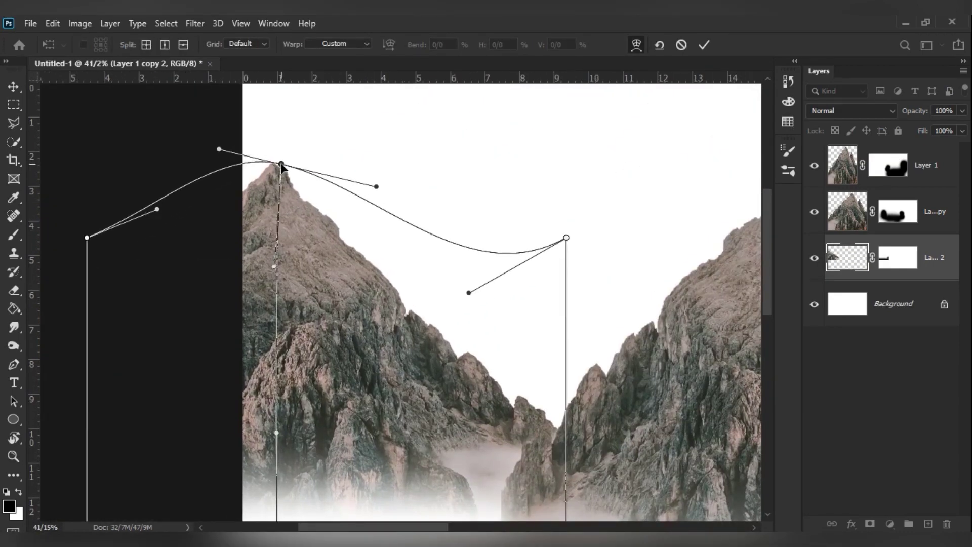
pyautogui.scroll(-5, 376, 266)
pyautogui.press('Return')
pyautogui.scroll(-2, 477, 173)
pyautogui.hotkey('ctrl', '0')
# Step: Warp the middle mountain to lower the ridge beside its peak
pyautogui.click(348, 250)
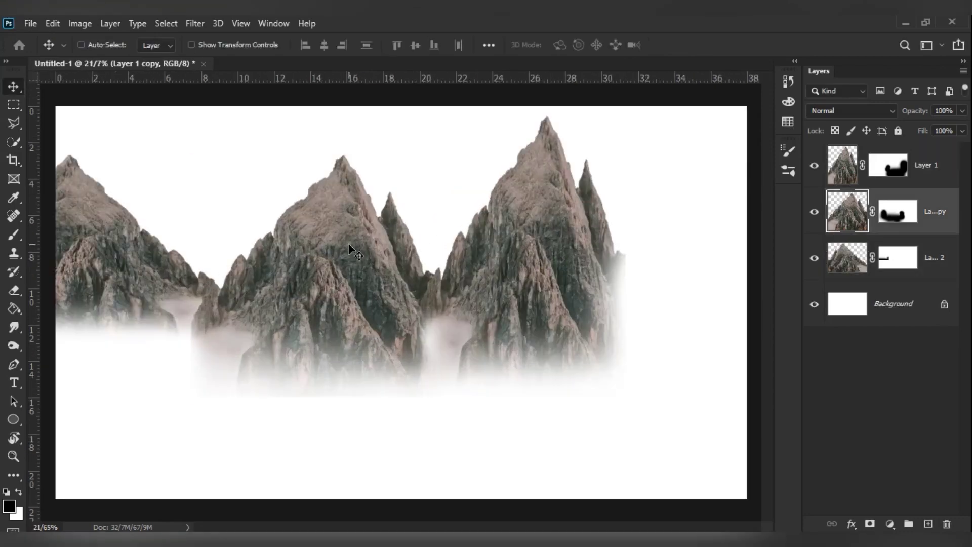
pyautogui.hotkey('ctrl', 't')
pyautogui.rightClick(316, 120)
pyautogui.click(339, 369)
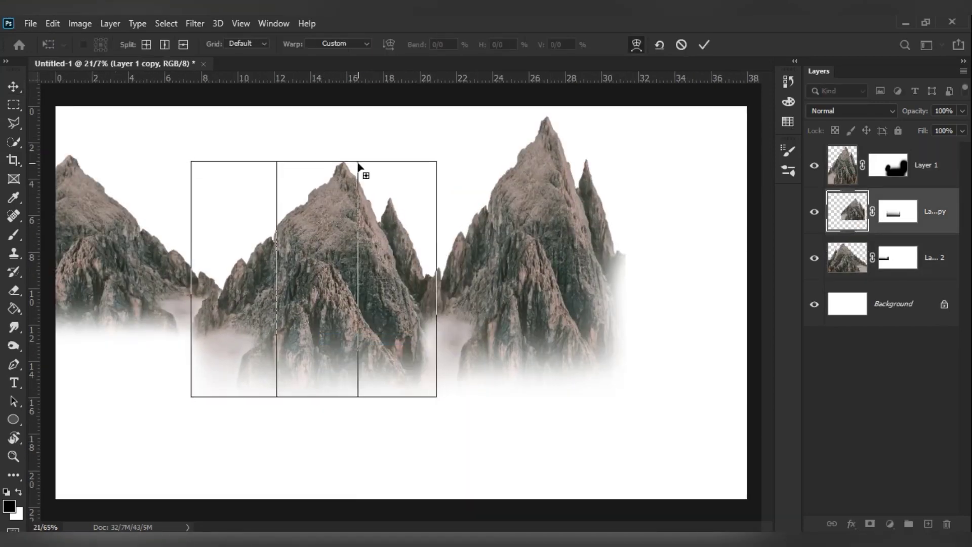
pyautogui.moveTo(277, 183); pyautogui.dragTo(277, 238)
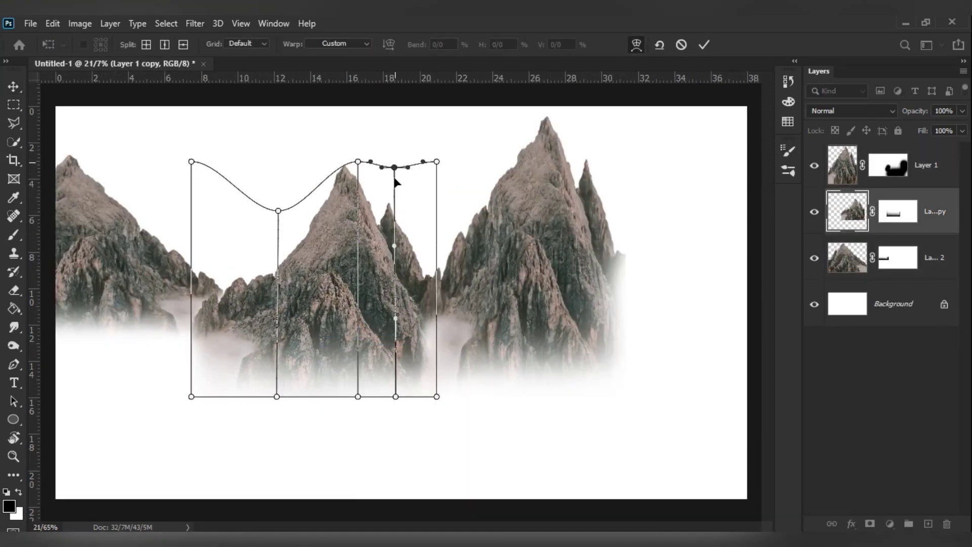
pyautogui.press('Return')
pyautogui.hotkey('ctrl', '-')
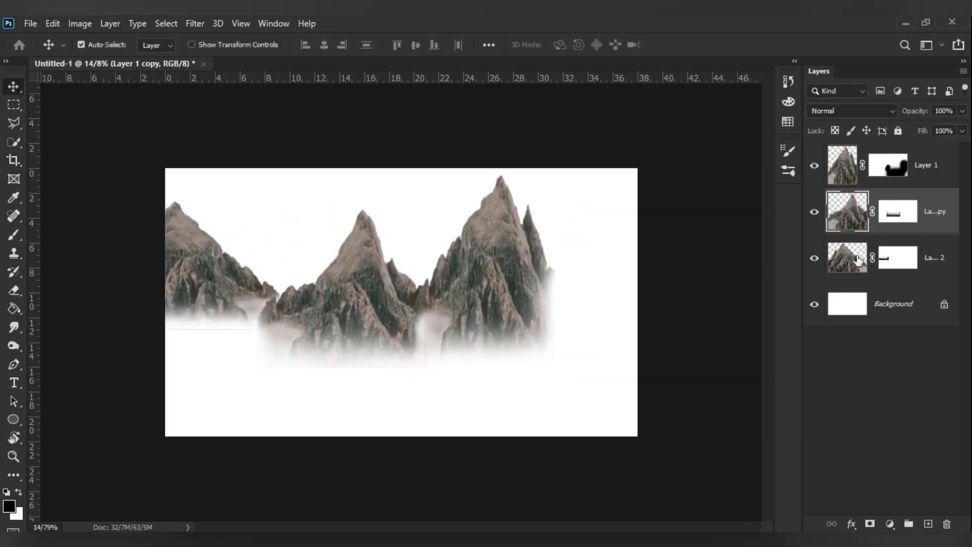
# Step: Zoom in, enlarge the brush, and select the original mountain's layer mask
pyautogui.hotkey('ctrl', '+')
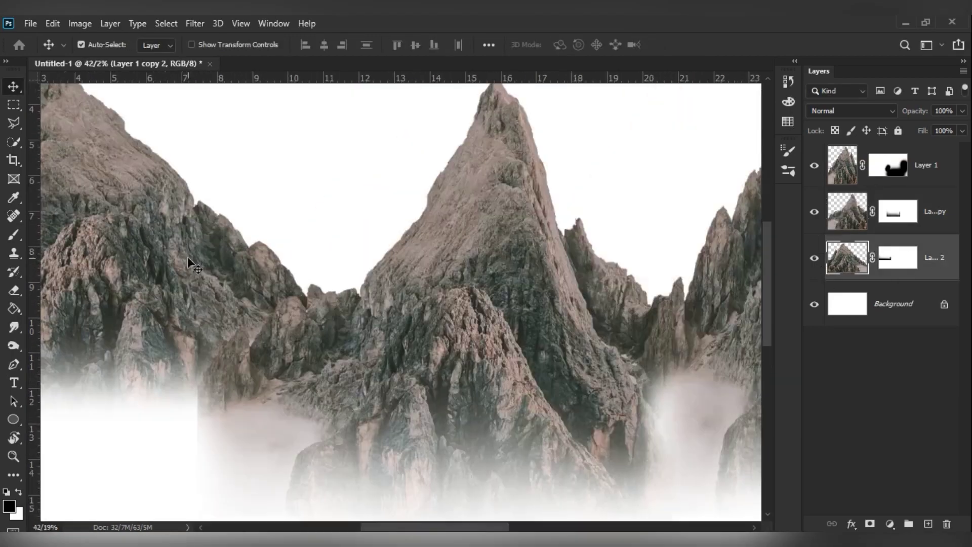
pyautogui.scroll(-2, 264, 296)
pyautogui.keyDown('alt'); pyautogui.rightClick(395, 212); pyautogui.keyUp('alt')
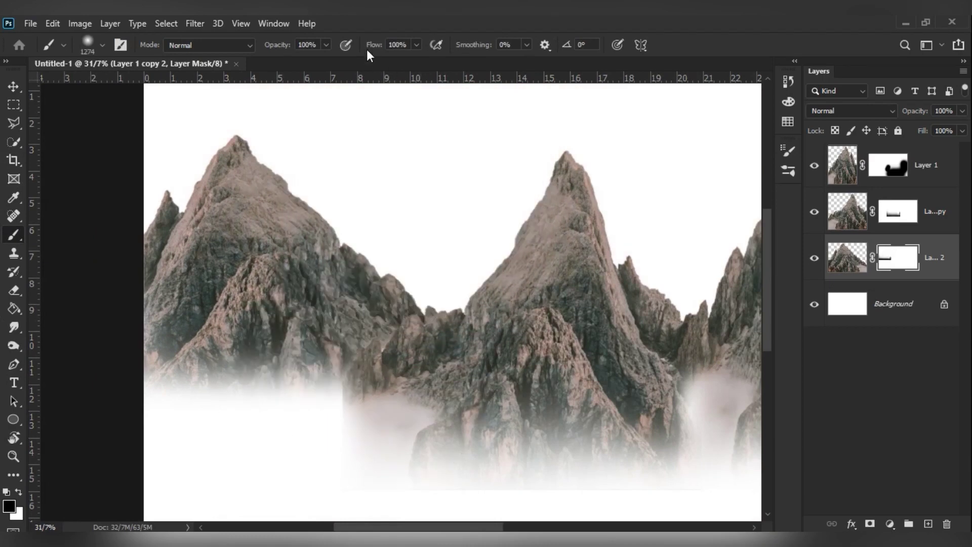
pyautogui.keyDown('ctrl'); pyautogui.click(544, 330); pyautogui.keyUp('ctrl')
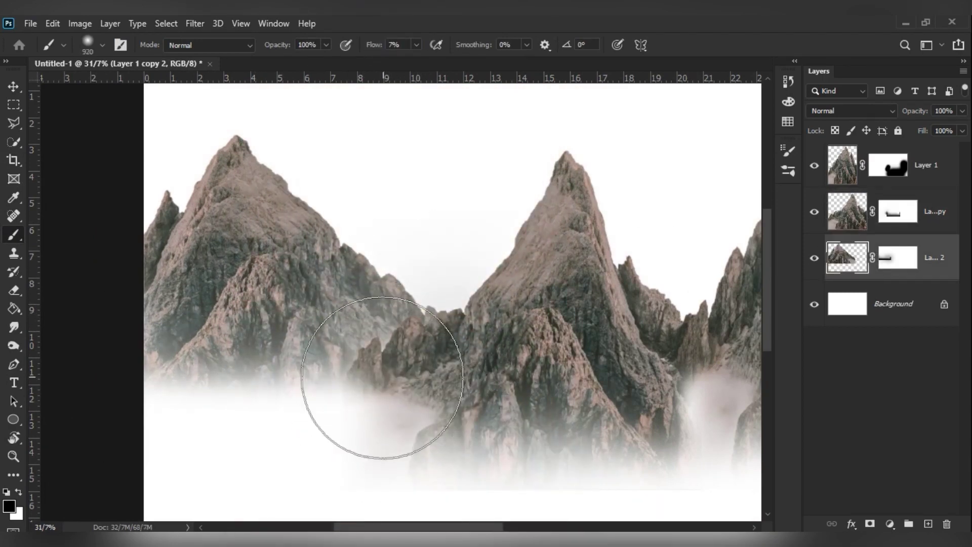
pyautogui.moveTo(847, 257); pyautogui.dragTo(906, 262)
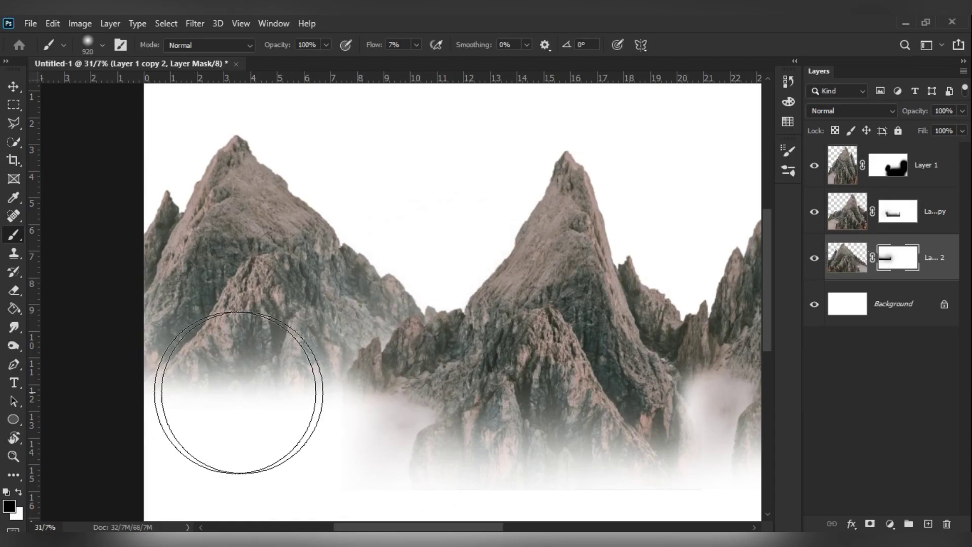
pyautogui.scroll(-3, 390, 336)
pyautogui.keyDown('ctrl'); pyautogui.click(433, 358); pyautogui.keyUp('ctrl')
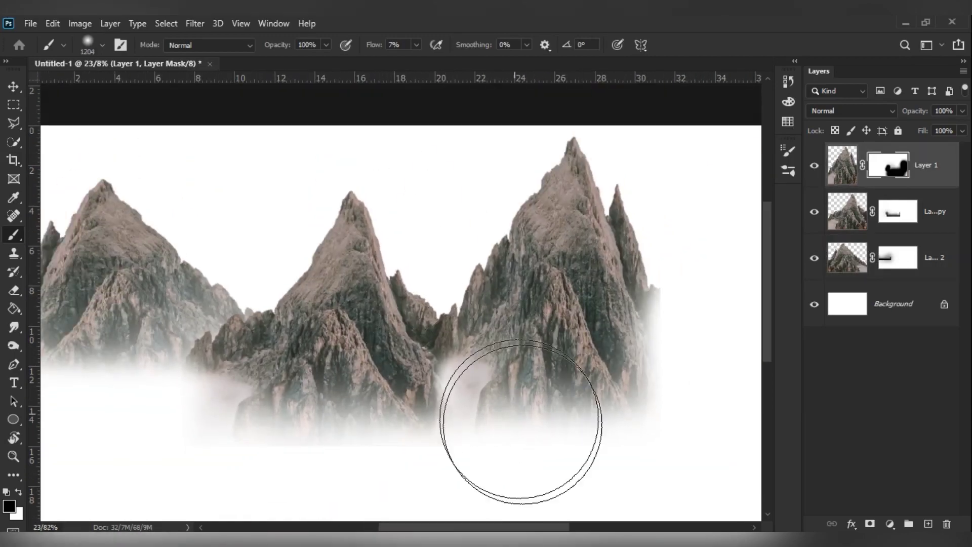
# Step: Paint the mask with a full-strength white brush to soften the misty bases
pyautogui.scroll(5, 496, 317)
pyautogui.press('x')
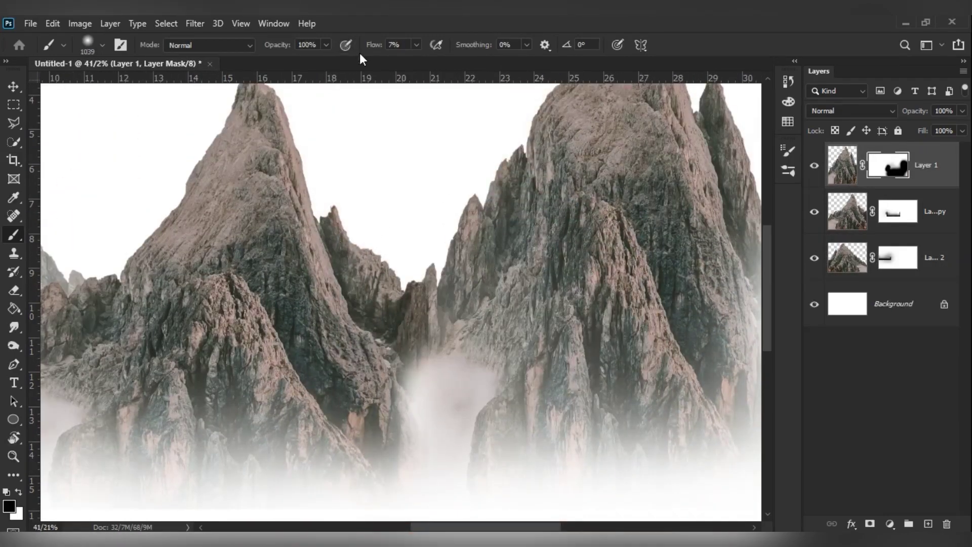
pyautogui.hotkey('shift', '0')
pyautogui.moveTo(576, 347); pyautogui.dragTo(490, 293)
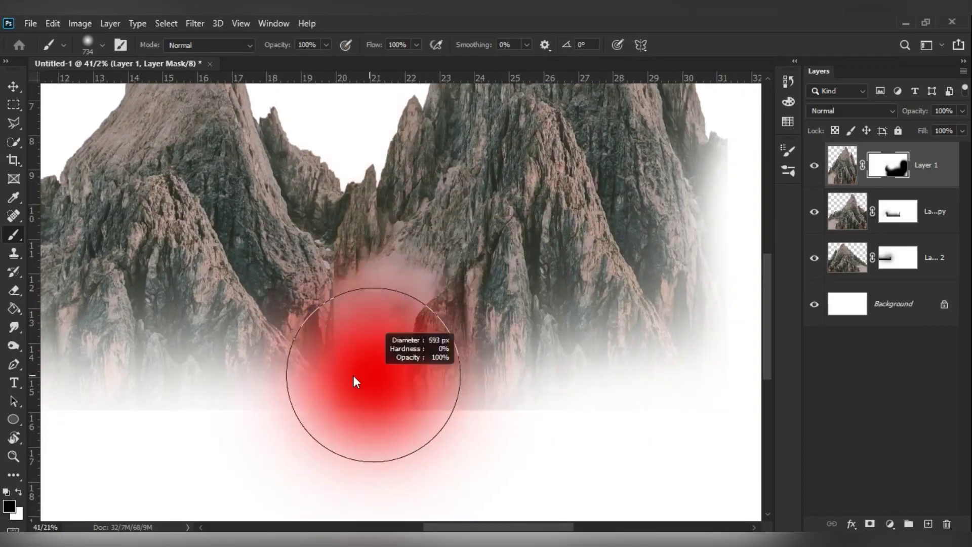
pyautogui.scroll(2, 285, 250)
pyautogui.moveTo(309, 284); pyautogui.dragTo(388, 445)
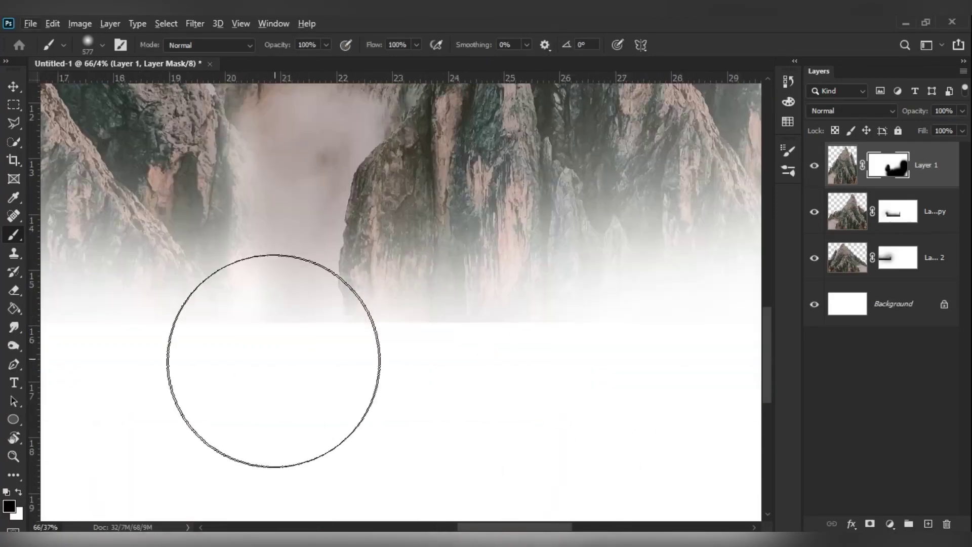
pyautogui.scroll(-5, 444, 346)
# Step: Scale all three mountain layers wider and move the range higher on the canvas
pyautogui.keyDown('shift'); pyautogui.click(931, 258); pyautogui.keyUp('shift')
pyautogui.hotkey('ctrl', 't')
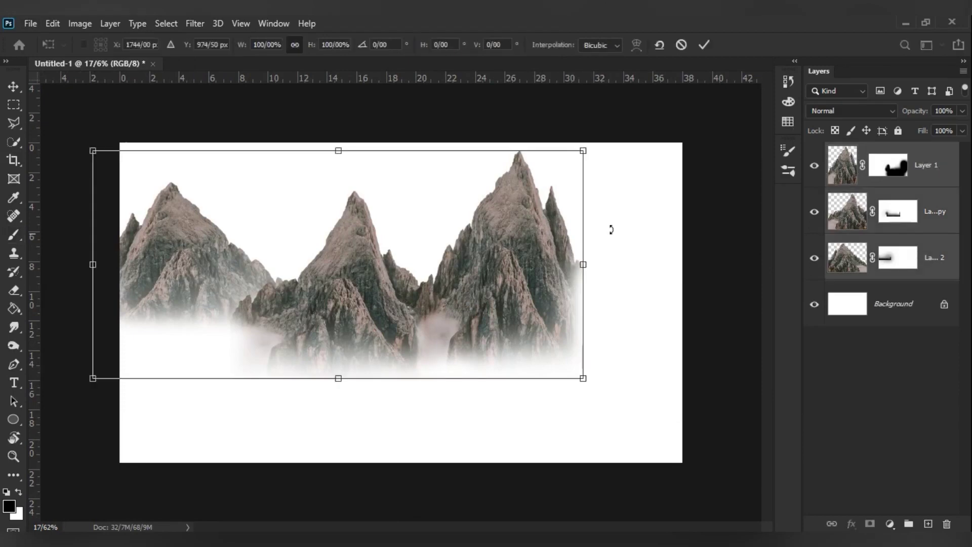
pyautogui.moveTo(582, 152); pyautogui.dragTo(542, 183)
pyautogui.moveTo(532, 276); pyautogui.dragTo(622, 278)
pyautogui.moveTo(554, 306); pyautogui.dragTo(555, 277)
pyautogui.press('Return')
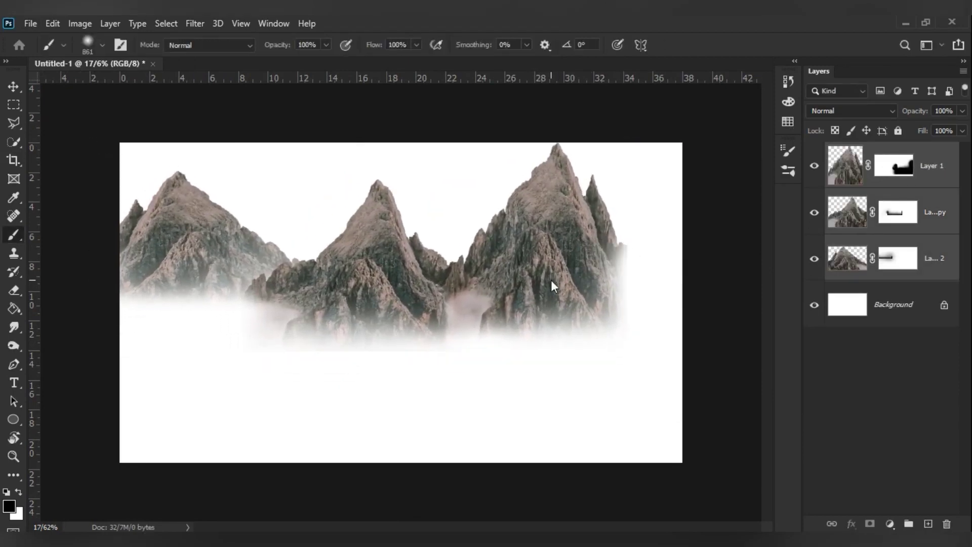
pyautogui.press('v')
pyautogui.moveTo(493, 165); pyautogui.dragTo(499, 172)
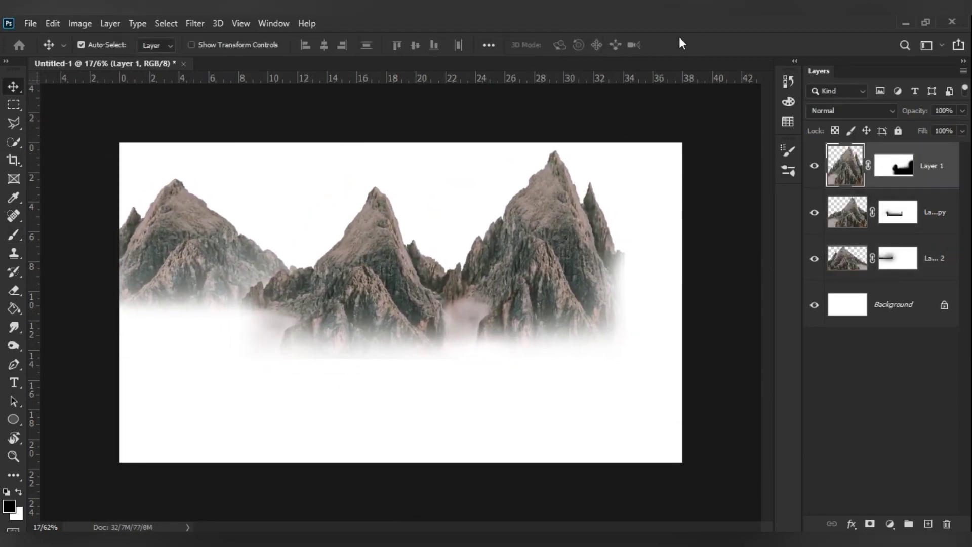
# Step: Commit the placed foggy forest photo and flip it horizontally
pyautogui.press('x')
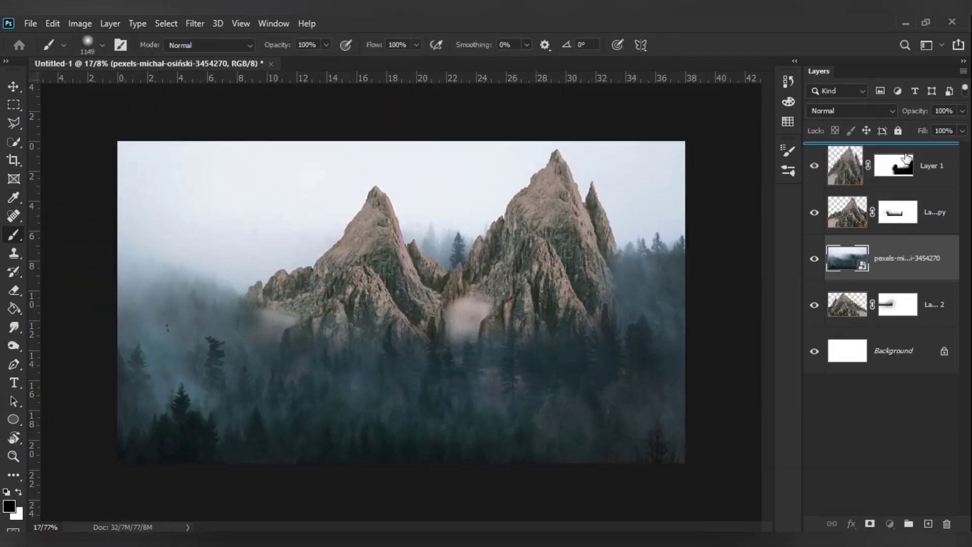
pyautogui.click(13, 88)
pyautogui.hotkey('ctrl', 't')
pyautogui.rightClick(170, 227)
pyautogui.click(213, 445)
pyautogui.press('Return')
# Step: Mask the forest layer and hide its top to reveal the mountains
pyautogui.scroll(1, 449, 273)
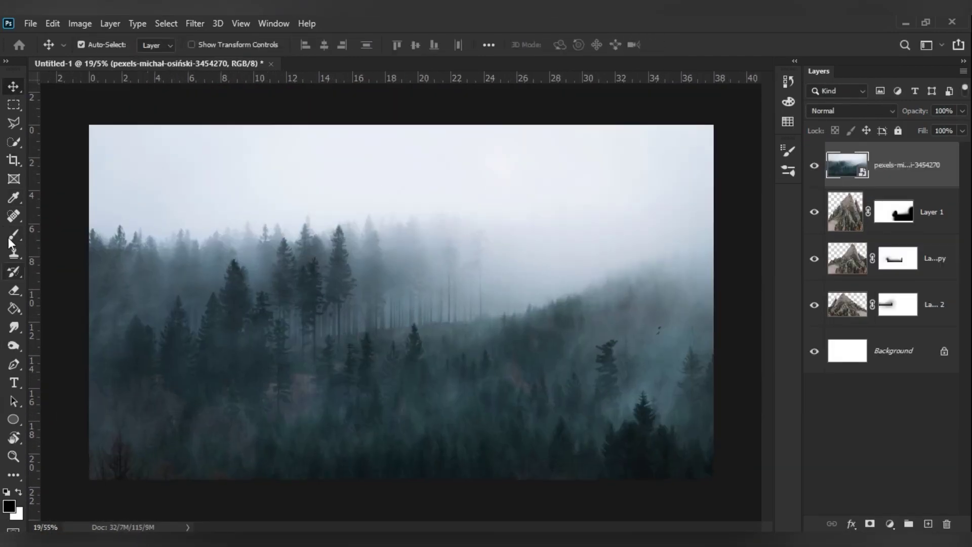
pyautogui.click(869, 523)
pyautogui.keyDown('alt'); pyautogui.scroll(-2, 586, 169); pyautogui.keyUp('alt')
pyautogui.moveTo(564, 156); pyautogui.dragTo(635, 147)
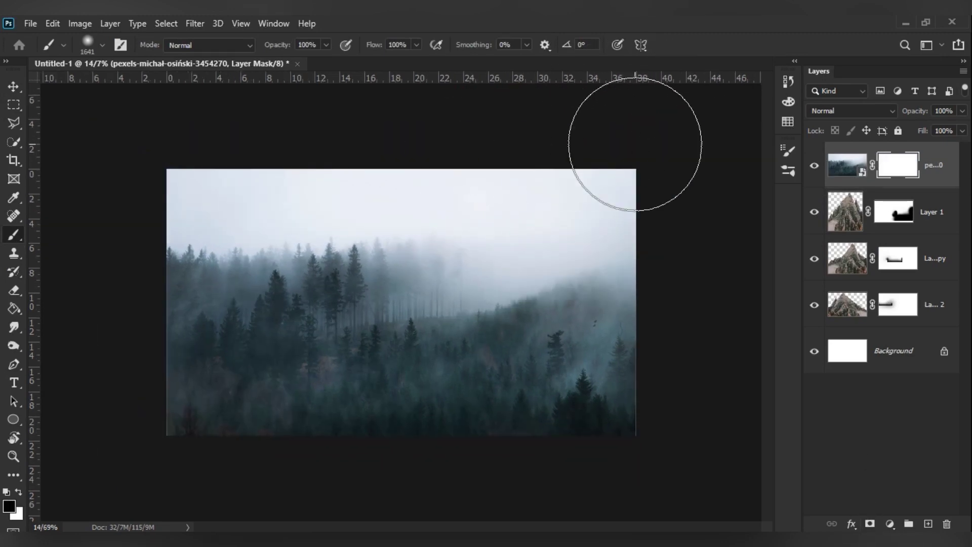
pyautogui.moveTo(553, 239); pyautogui.dragTo(243, 177)
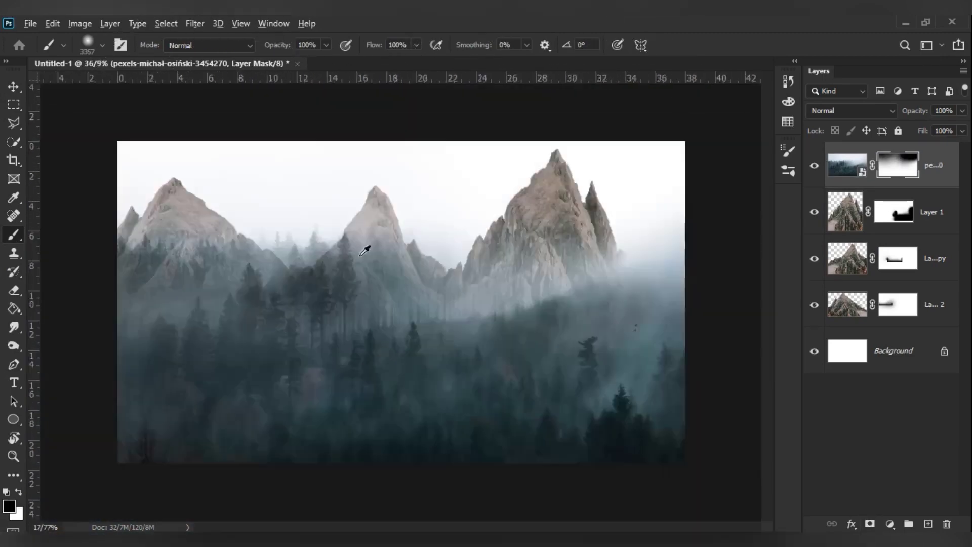
pyautogui.scroll(-1, 435, 302)
pyautogui.moveTo(435, 302); pyautogui.dragTo(557, 238)
# Step: Try Screen blending on the forest layer, then revert it to Normal
pyautogui.click(843, 110)
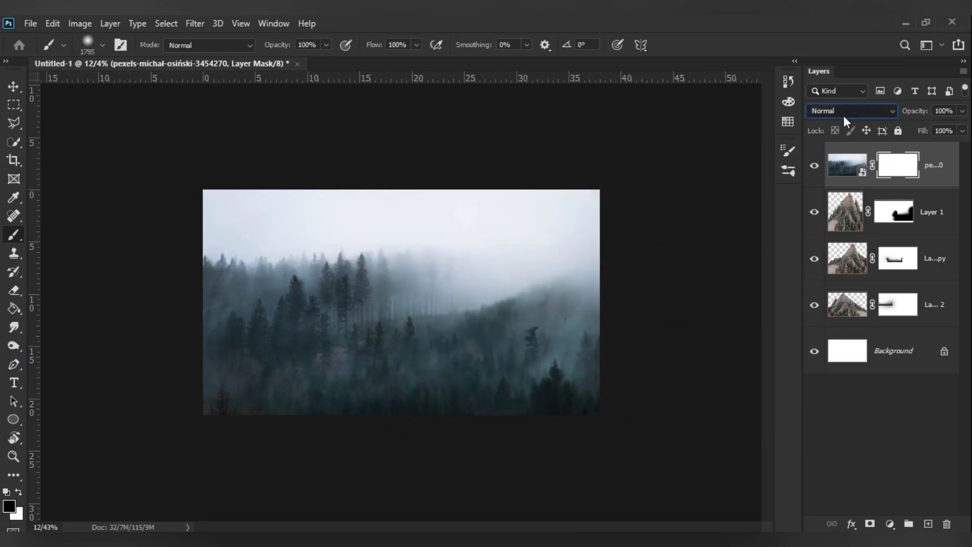
pyautogui.scroll(-8, 843, 113)
pyautogui.scroll(-12, 843, 116)
pyautogui.scroll(20, 843, 116)
pyautogui.click(843, 110)
pyautogui.click(824, 123)
pyautogui.press('v')
pyautogui.hotkey('ctrl', '0')
pyautogui.press('Return')
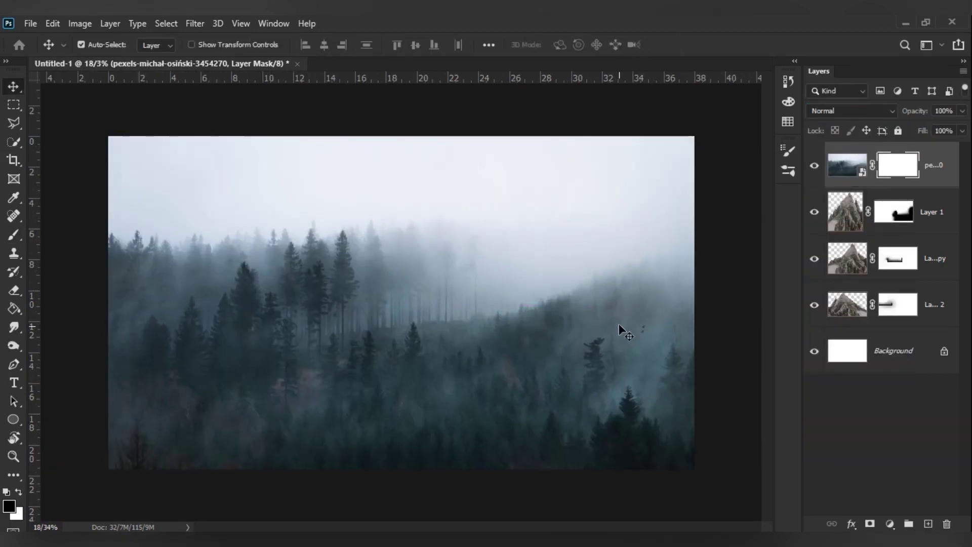
# Step: Resize the forest photo shorter, move it up, and stretch it to the right edge
pyautogui.hotkey('ctrl', 't')
pyautogui.moveTo(700, 136)
pyautogui.mouseDown()
pyautogui.moveTo(636, 159)
pyautogui.moveTo(590, 195)
pyautogui.mouseUp()
pyautogui.moveTo(590, 325); pyautogui.dragTo(695, 326)
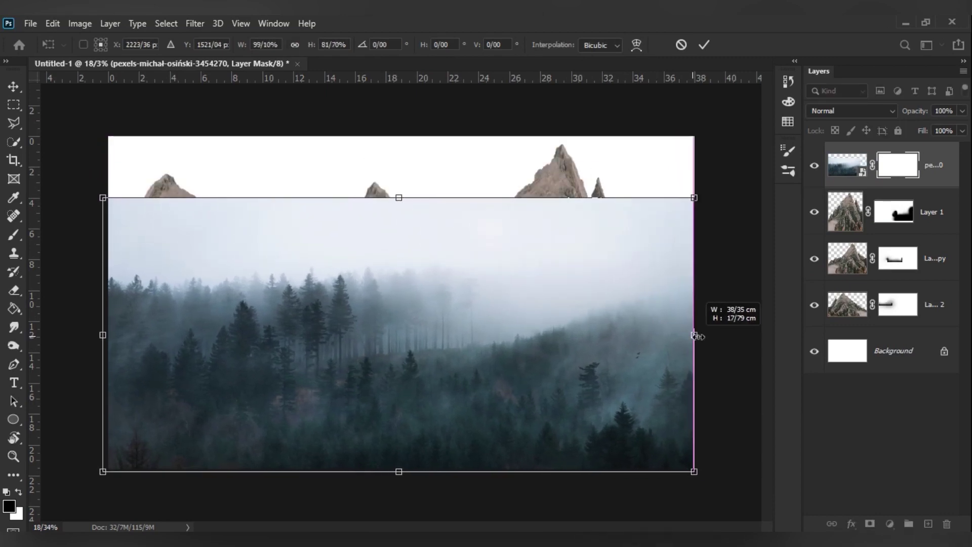
pyautogui.moveTo(627, 365); pyautogui.dragTo(633, 338)
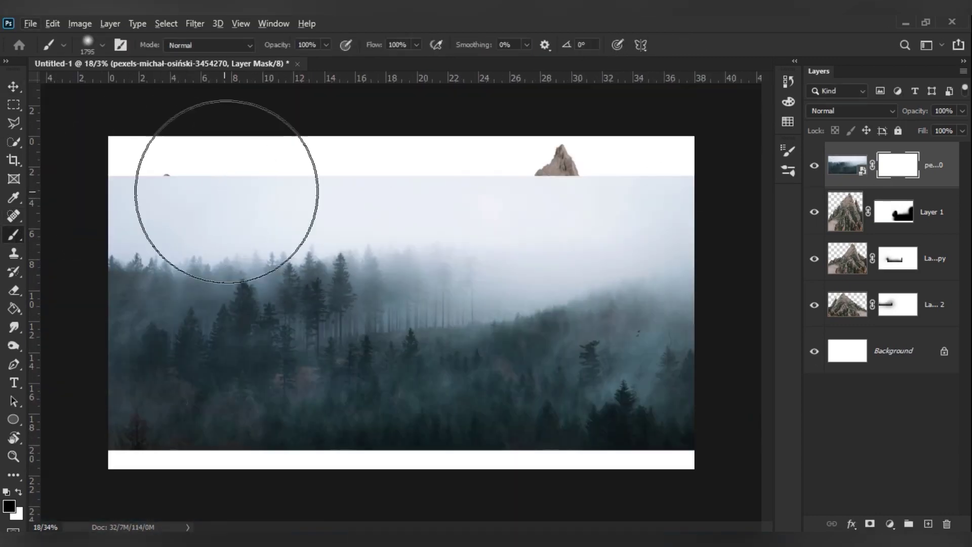
# Step: Paint the forest mask so the tallest peak and other mountains rise through the fog
pyautogui.moveTo(226, 191); pyautogui.dragTo(559, 173)
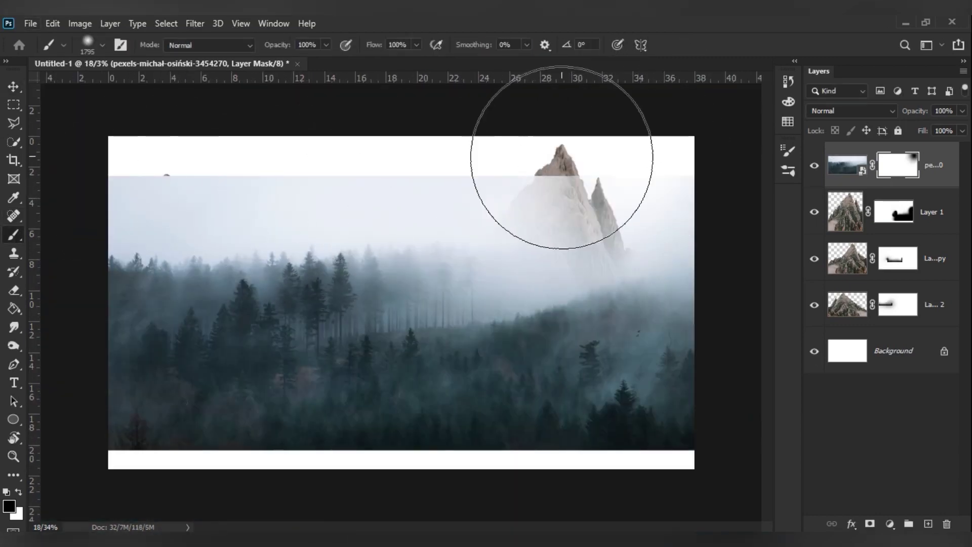
pyautogui.scroll(3, 538, 260)
pyautogui.moveTo(438, 202)
pyautogui.mouseDown()
pyautogui.moveTo(222, 223)
pyautogui.moveTo(218, 256)
pyautogui.mouseUp()
pyautogui.scroll(-3, 218, 256)
pyautogui.hscroll(-3, 210, 210)
pyautogui.hscroll(2, 596, 173)
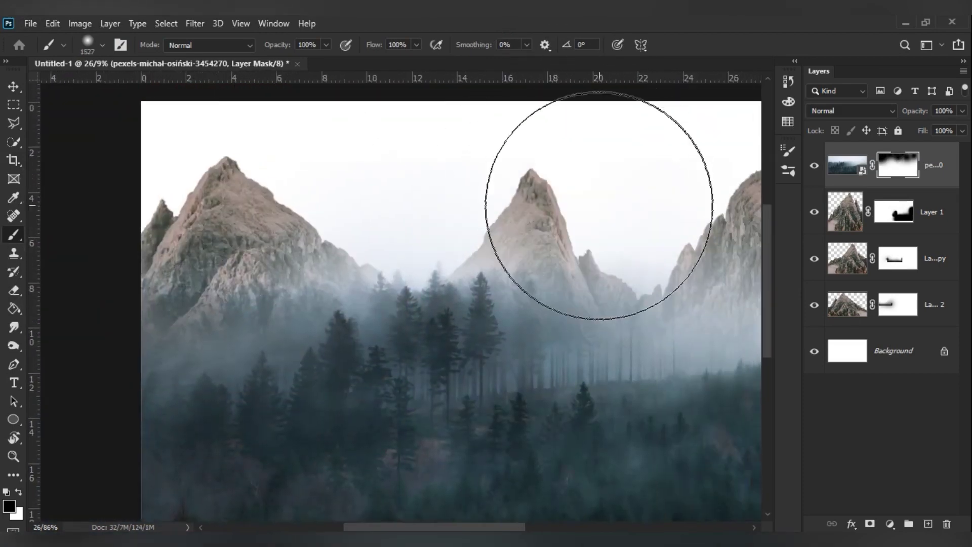
pyautogui.scroll(-3, 428, 223)
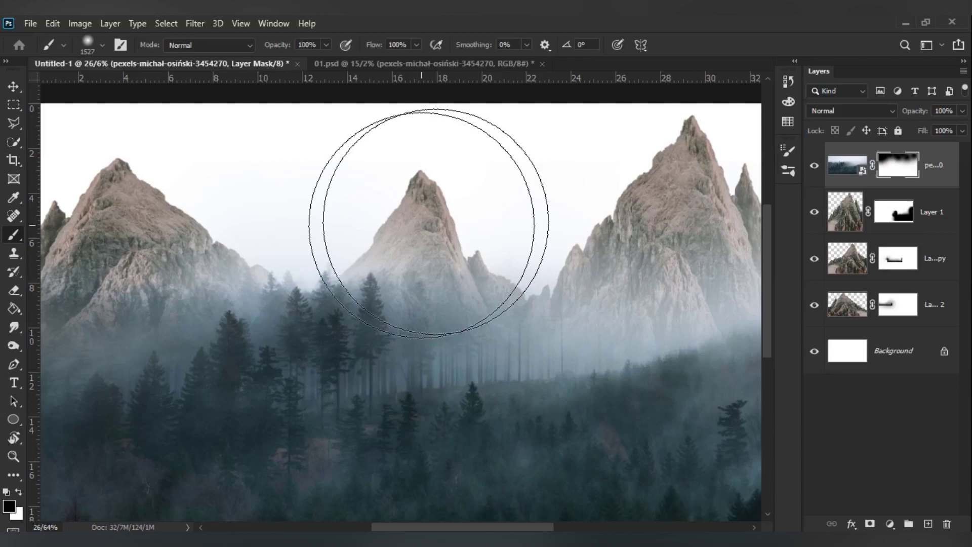
# Step: Add a Levels layer raising the output black point, masked off the lower forest
pyautogui.click(889, 523)
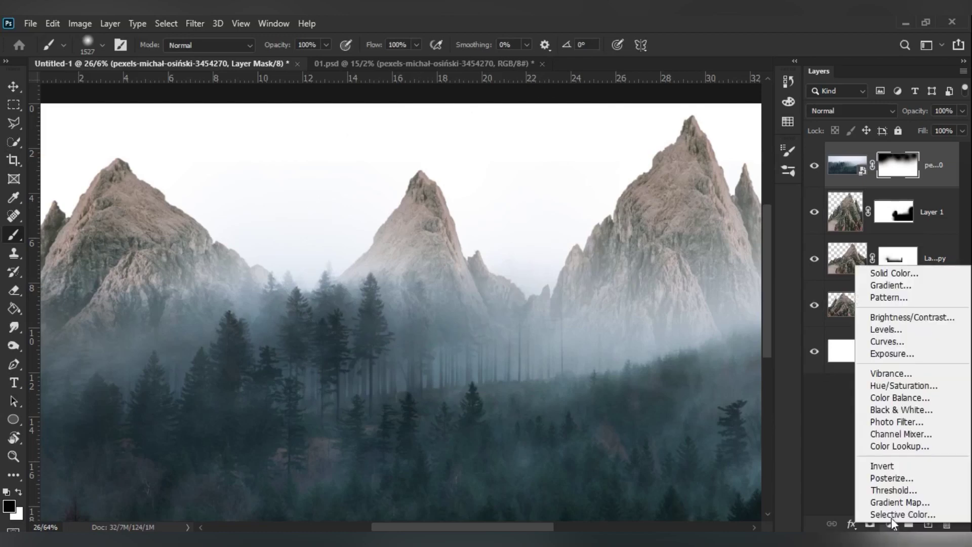
pyautogui.click(883, 329)
pyautogui.moveTo(564, 300); pyautogui.dragTo(598, 299)
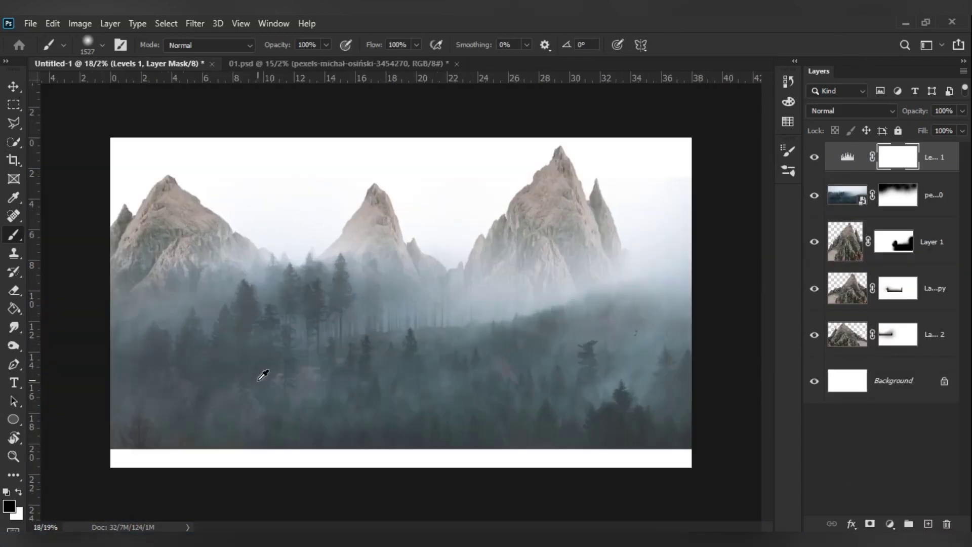
pyautogui.scroll(-1, 263, 375)
pyautogui.moveTo(266, 402)
pyautogui.mouseDown()
pyautogui.moveTo(391, 365)
pyautogui.moveTo(690, 384)
pyautogui.mouseUp()
pyautogui.doubleClick(847, 156)
pyautogui.click(759, 101)
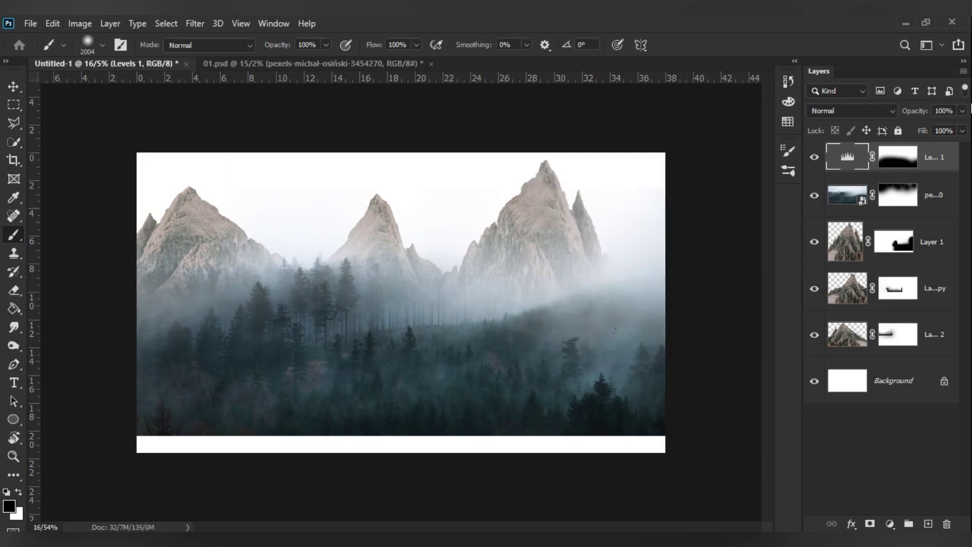
# Step: Fade the sunset mountains' bottom into the forest and add a Hue/Saturation layer
pyautogui.moveTo(198, 403); pyautogui.dragTo(238, 401)
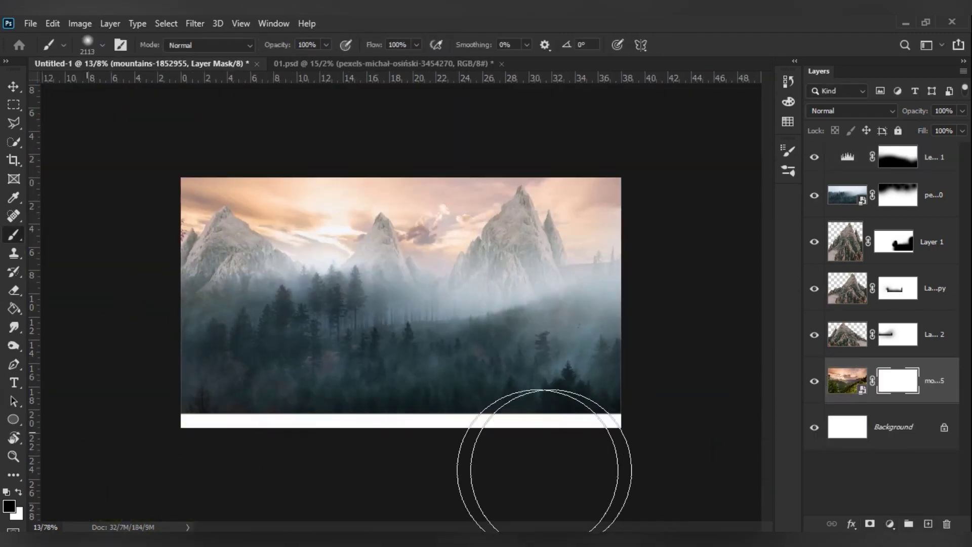
pyautogui.moveTo(544, 470); pyautogui.dragTo(196, 314)
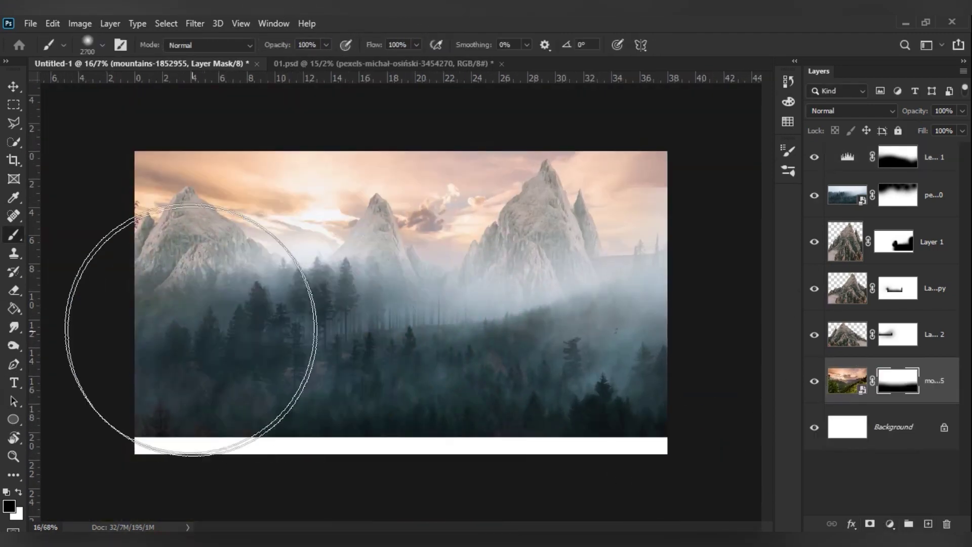
pyautogui.click(889, 523)
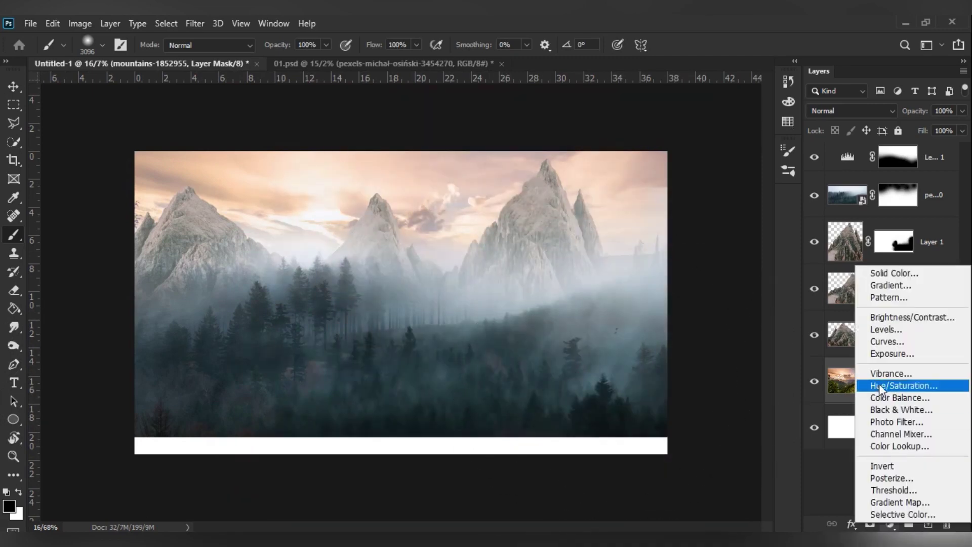
pyautogui.click(891, 382)
# Step: Tone down the sunset sky's colours, then place the beach rock photo on top
pyautogui.moveTo(639, 203); pyautogui.dragTo(609, 205)
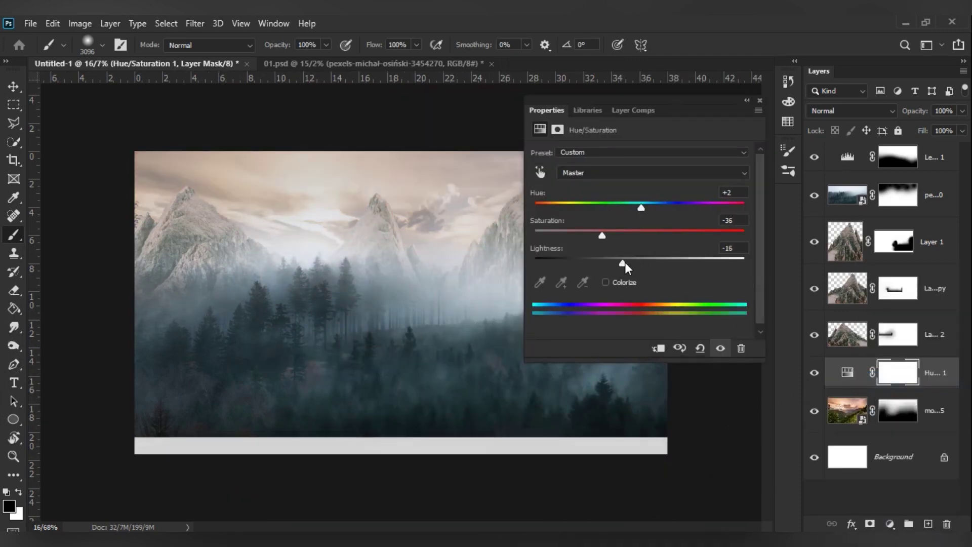
pyautogui.click(759, 101)
pyautogui.press('Return')
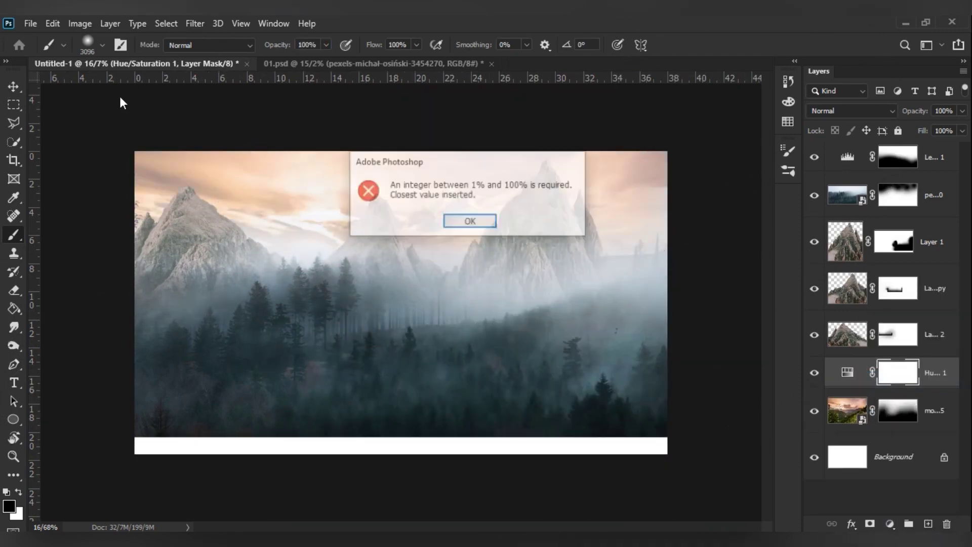
pyautogui.press('Return')
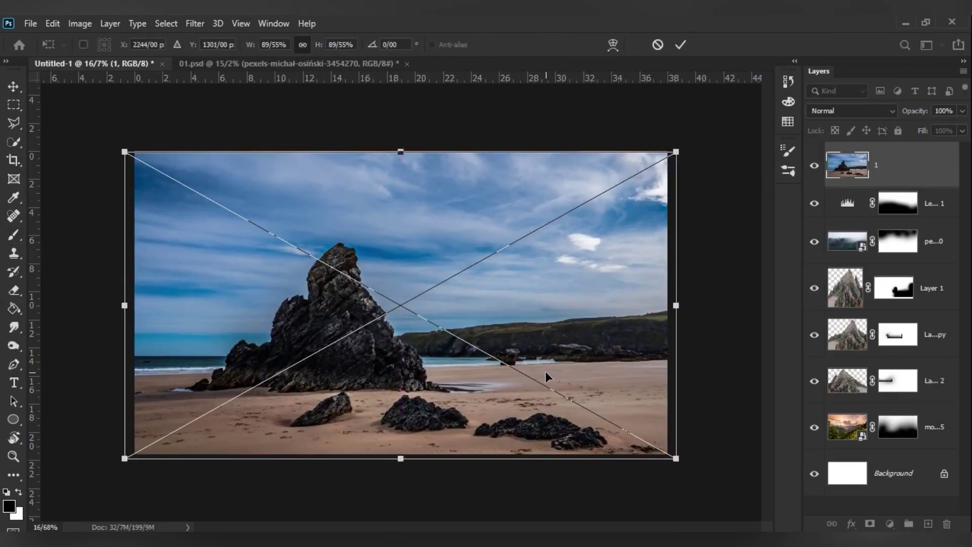
# Step: Confirm the beach photo's placement, copy the rock to its own layer, and mask the beach layer
pyautogui.press('Return')
pyautogui.scroll(3, 303, 309)
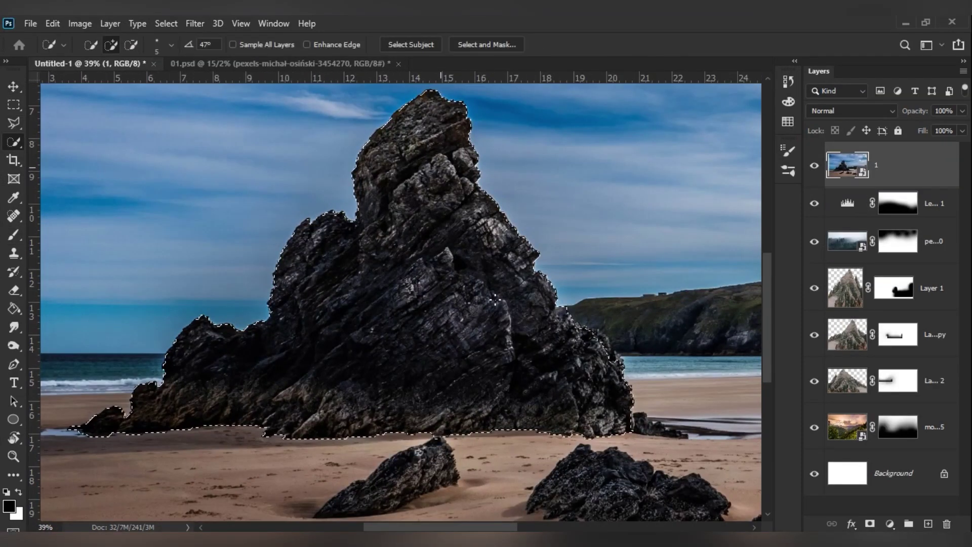
pyautogui.scroll(-3, 405, 253)
pyautogui.hotkey('ctrl', 'j')
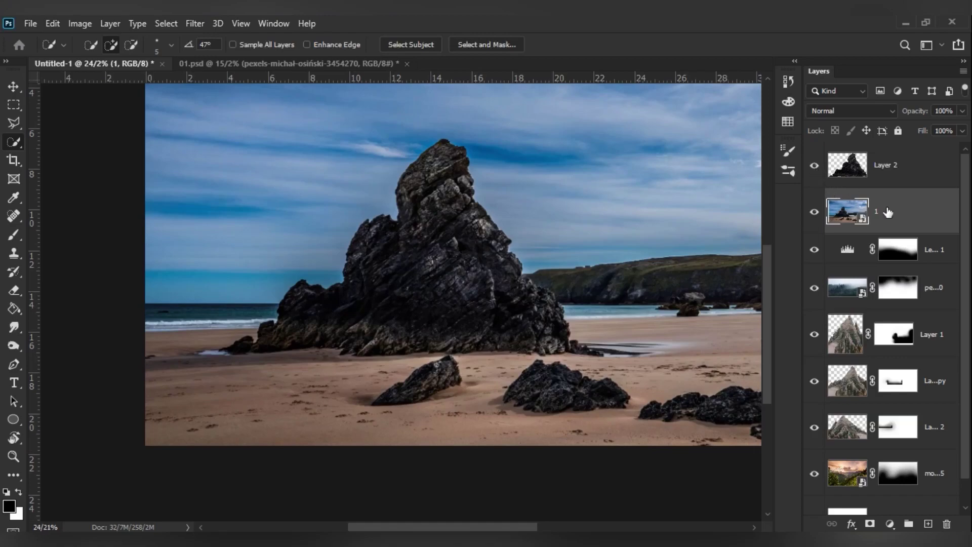
pyautogui.click(870, 523)
# Step: Paint the beach mask to reveal misty forest and mountains above the right cliff
pyautogui.hotkey('ctrl', '-')
pyautogui.moveTo(241, 195); pyautogui.dragTo(271, 190)
pyautogui.press('[')
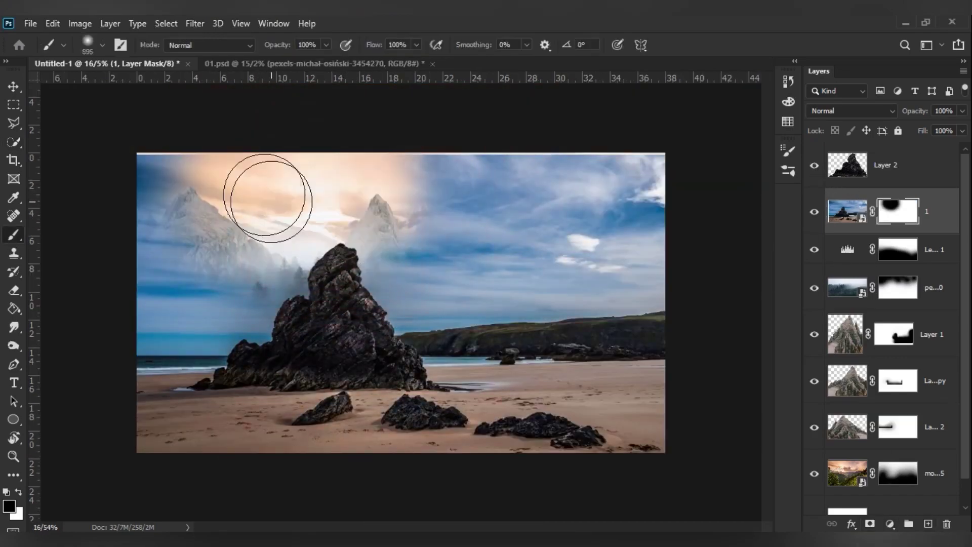
pyautogui.scroll(1, 398, 283)
pyautogui.scroll(5, 385, 292)
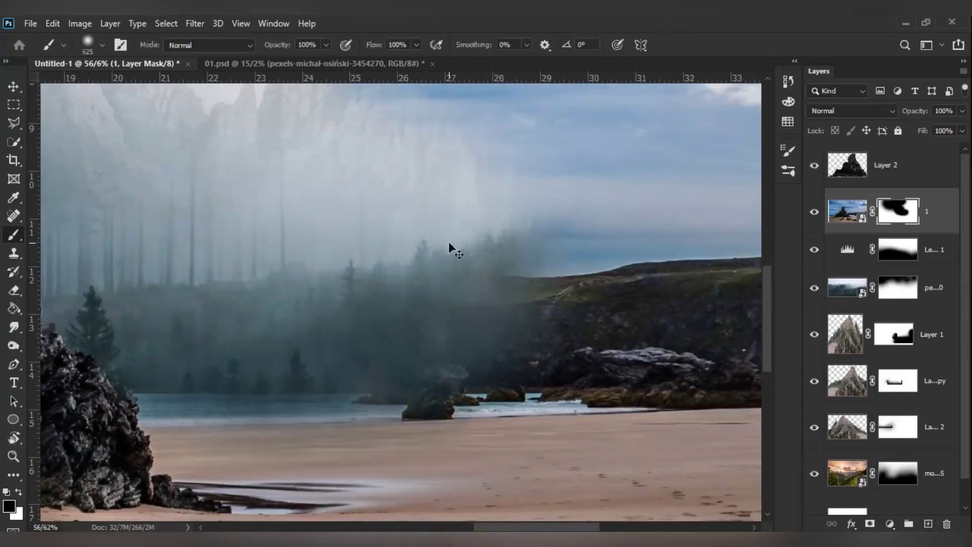
pyautogui.moveTo(222, 254); pyautogui.dragTo(278, 254)
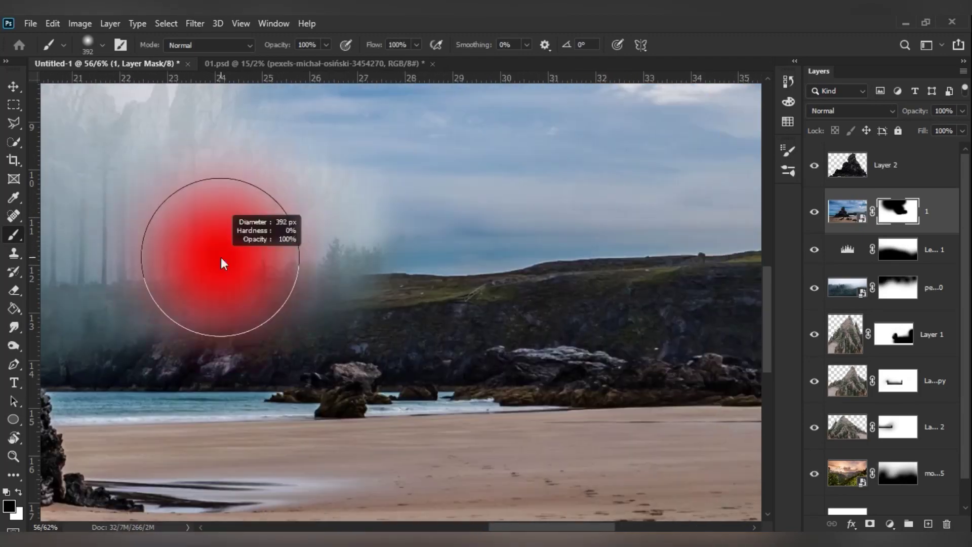
pyautogui.moveTo(217, 210)
pyautogui.mouseDown()
pyautogui.moveTo(494, 275)
pyautogui.moveTo(482, 275)
pyautogui.mouseUp()
pyautogui.scroll(-2, 597, 256)
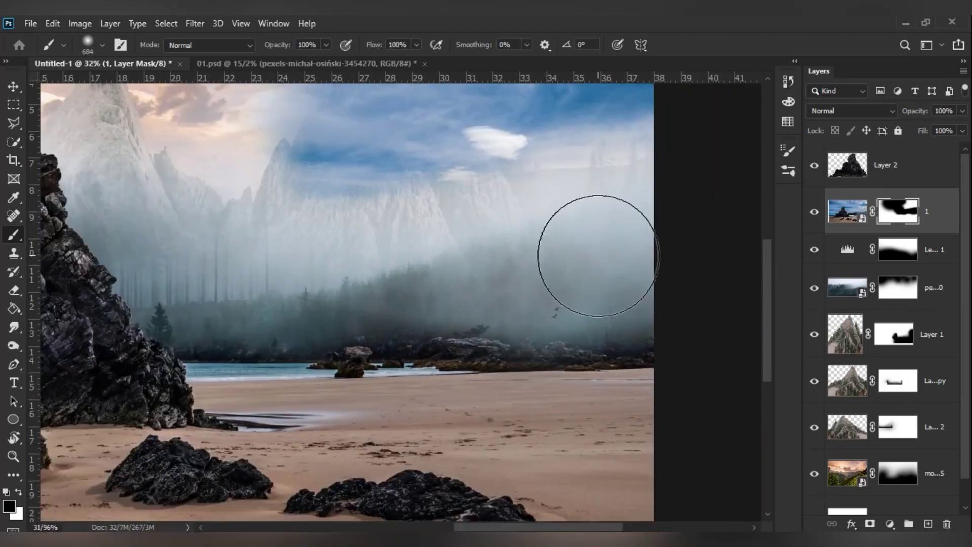
pyautogui.scroll(-1, 575, 234)
pyautogui.scroll(-1, 511, 226)
# Step: Refine the mask along the right shoreline with resized brushes, switching to white paint
pyautogui.moveTo(178, 158); pyautogui.dragTo(165, 158)
pyautogui.scroll(2, 203, 303)
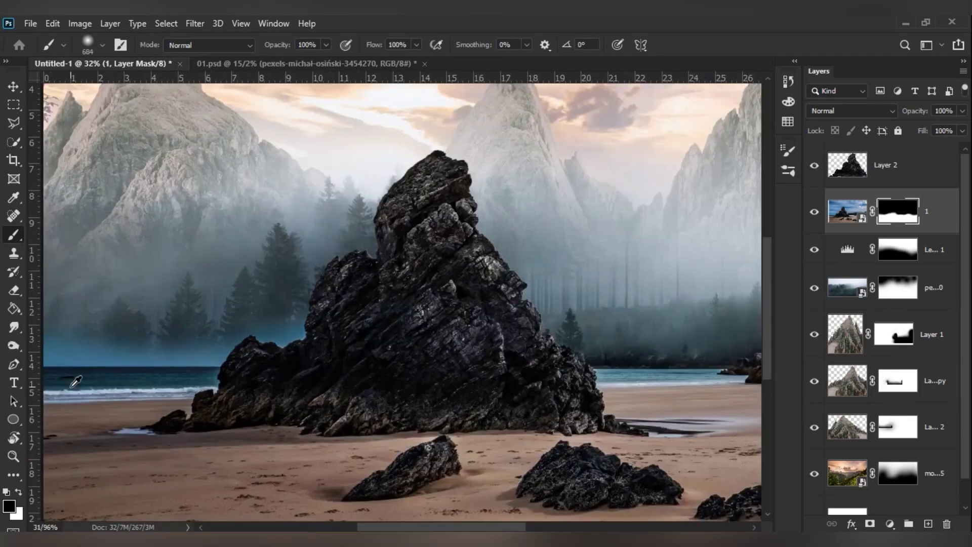
pyautogui.scroll(2, 237, 385)
pyautogui.moveTo(177, 317)
pyautogui.mouseDown()
pyautogui.moveTo(109, 354)
pyautogui.moveTo(251, 294)
pyautogui.mouseUp()
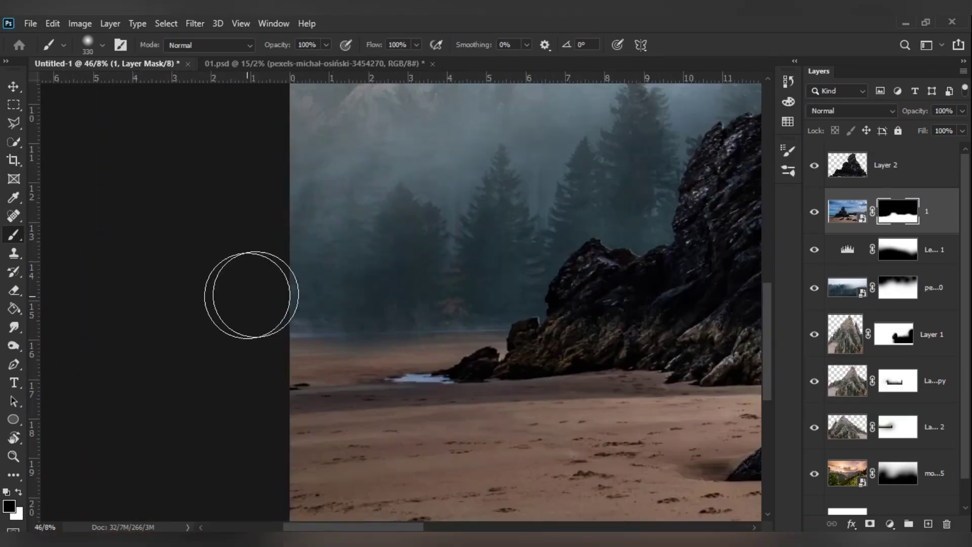
pyautogui.moveTo(544, 248); pyautogui.dragTo(130, 313)
pyautogui.scroll(-2, 130, 314)
pyautogui.scroll(2, 614, 304)
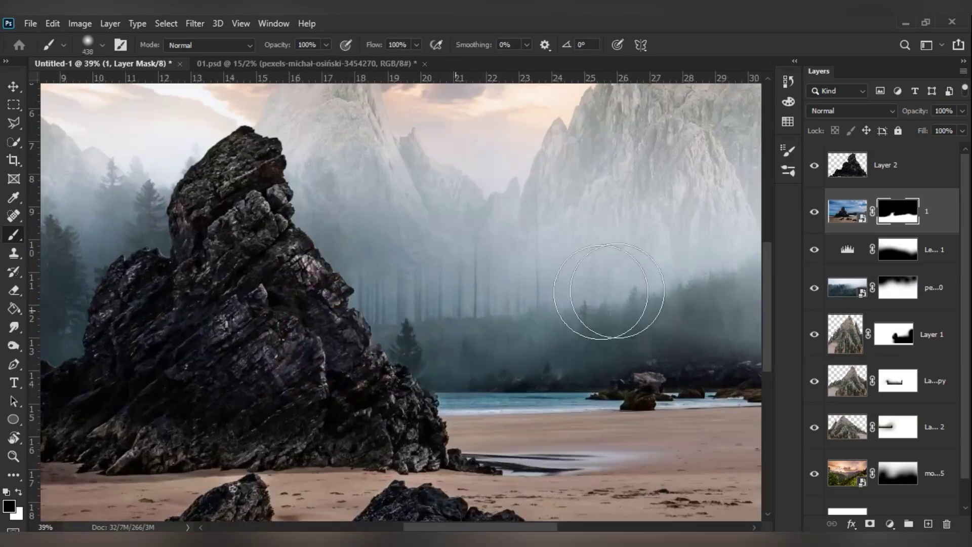
pyautogui.moveTo(613, 303); pyautogui.dragTo(301, 322)
pyautogui.press('x')
pyautogui.scroll(3, 253, 384)
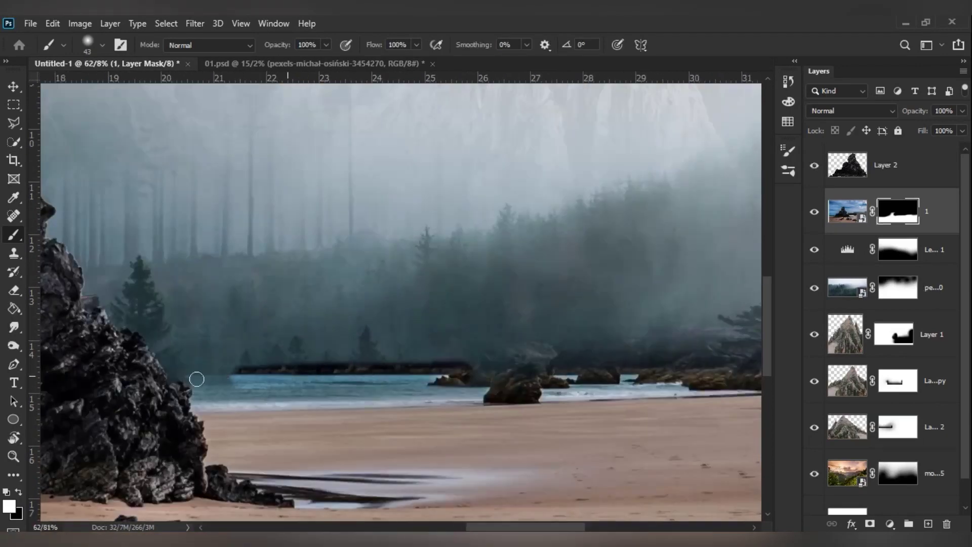
pyautogui.scroll(-2, 280, 402)
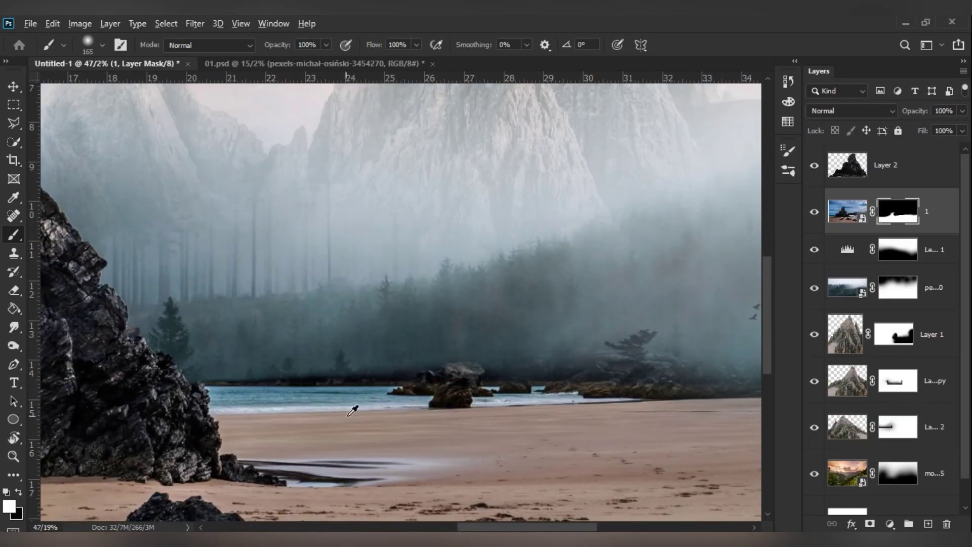
pyautogui.scroll(-4, 408, 410)
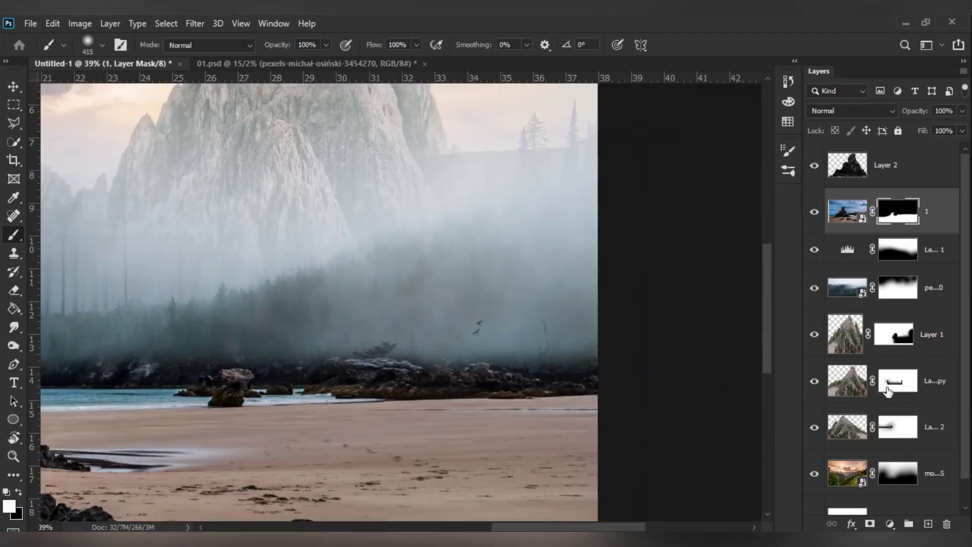
# Step: Lower the misty forest layer with two Free Transforms and inspect its new placement
pyautogui.click(846, 287)
pyautogui.hotkey('ctrl', 't')
pyautogui.moveTo(544, 178)
pyautogui.mouseDown()
pyautogui.moveTo(543, 251)
pyautogui.moveTo(526, 305)
pyautogui.mouseUp()
pyautogui.press('Return')
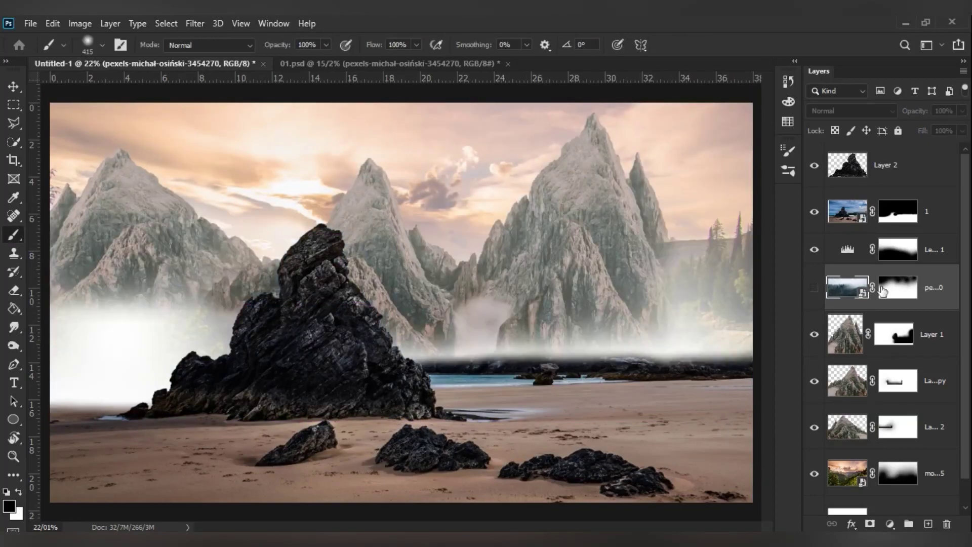
pyautogui.hotkey('ctrl', 't')
pyautogui.moveTo(440, 364); pyautogui.dragTo(456, 330)
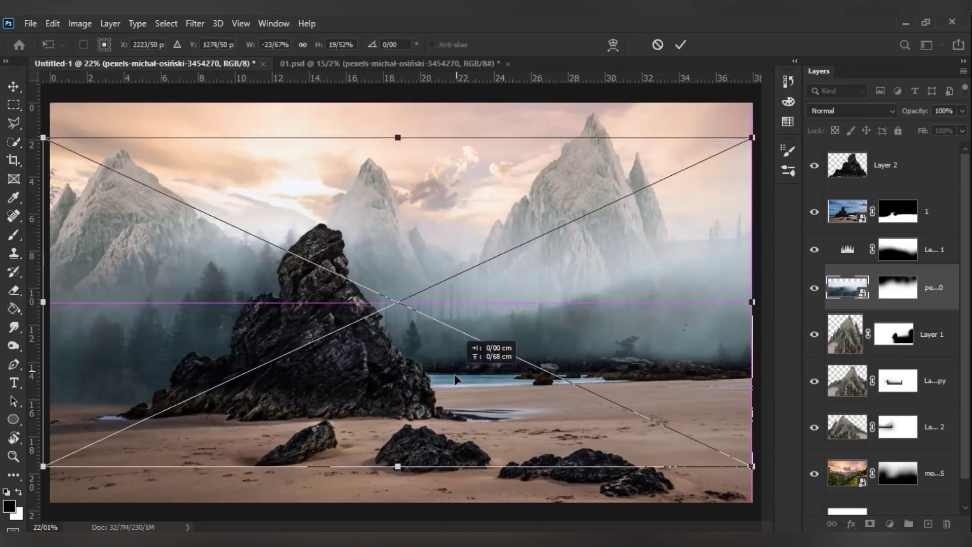
pyautogui.press('Return')
pyautogui.scroll(3, 456, 369)
pyautogui.scroll(3, 488, 303)
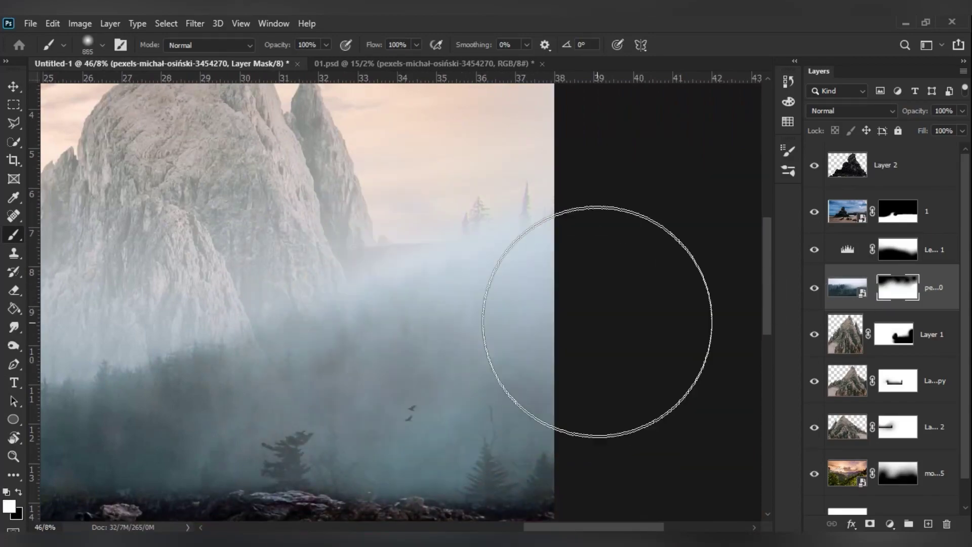
pyautogui.hscroll(-4, 369, 423)
pyautogui.hscroll(-5, 271, 304)
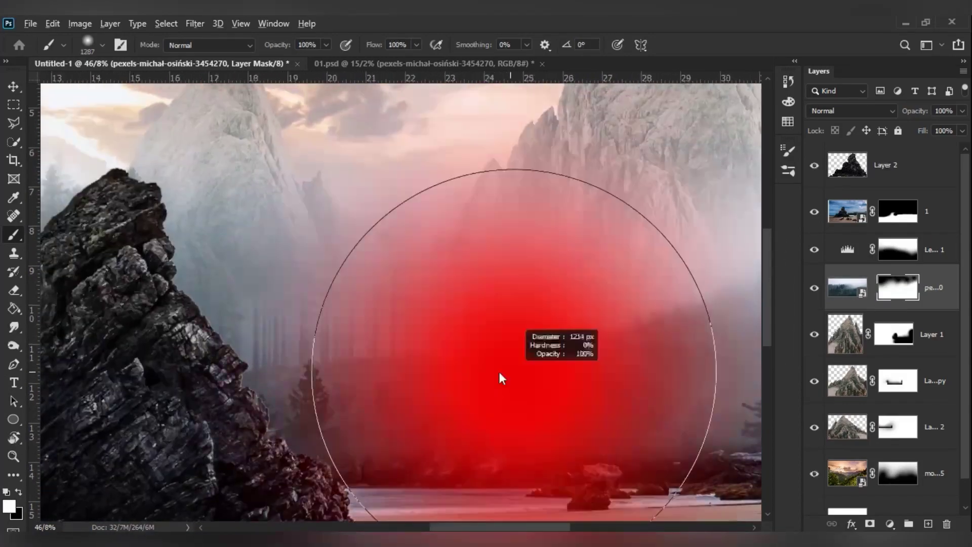
pyautogui.hscroll(-2, 501, 379)
pyautogui.scroll(4, 444, 174)
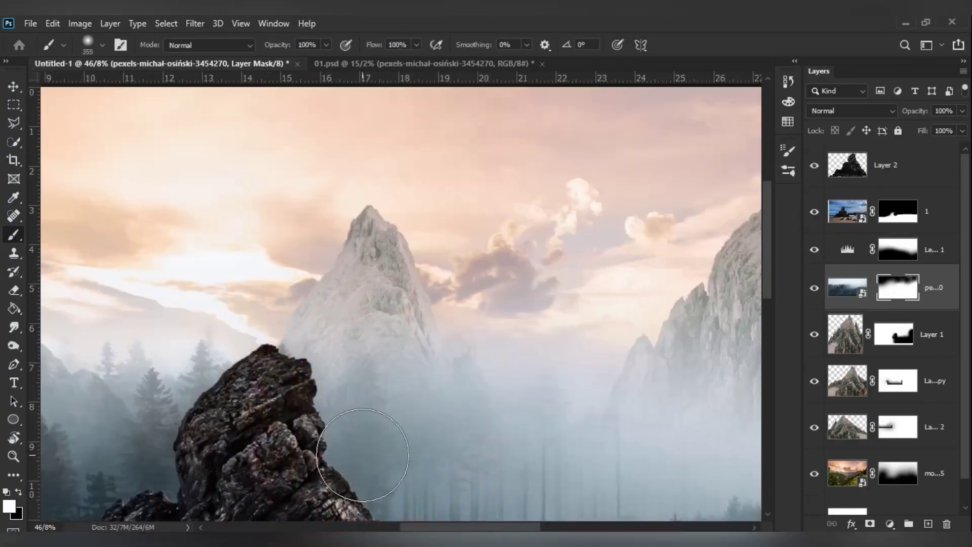
pyautogui.scroll(-2, 359, 459)
pyautogui.hscroll(-6, 365, 434)
pyautogui.scroll(-2, 402, 380)
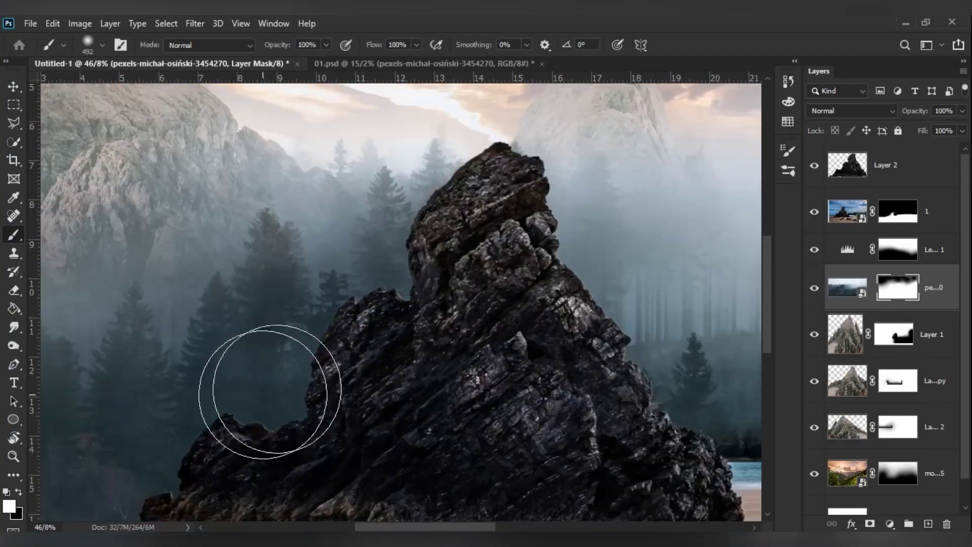
pyautogui.hscroll(-5, 271, 396)
pyautogui.scroll(-3, 368, 440)
pyautogui.scroll(-2, 514, 412)
pyautogui.scroll(4, 351, 358)
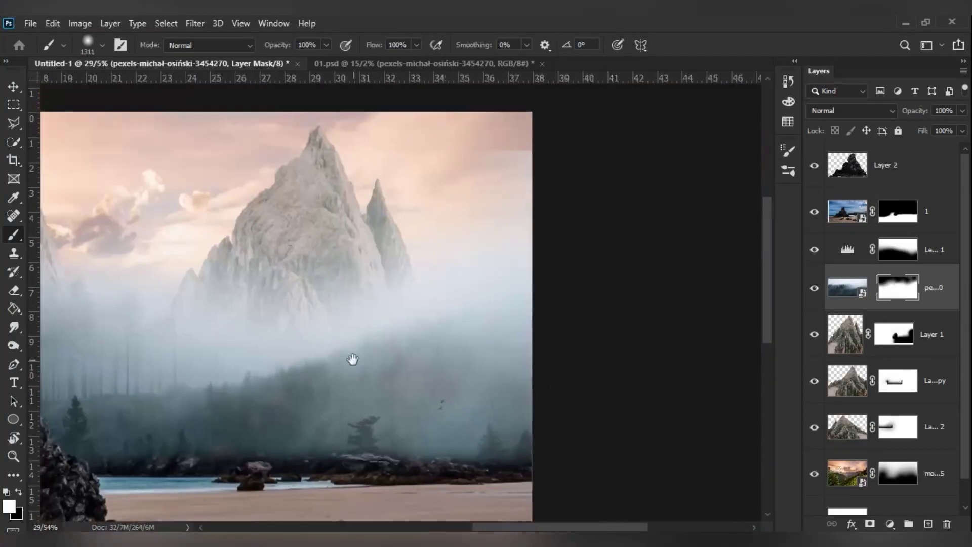
pyautogui.scroll(1, 351, 358)
# Step: Darken the fog layer with a clipped Levels adjustment, raising black input and lowering white output
pyautogui.click(890, 523)
pyautogui.click(868, 330)
pyautogui.moveTo(741, 297); pyautogui.dragTo(637, 298)
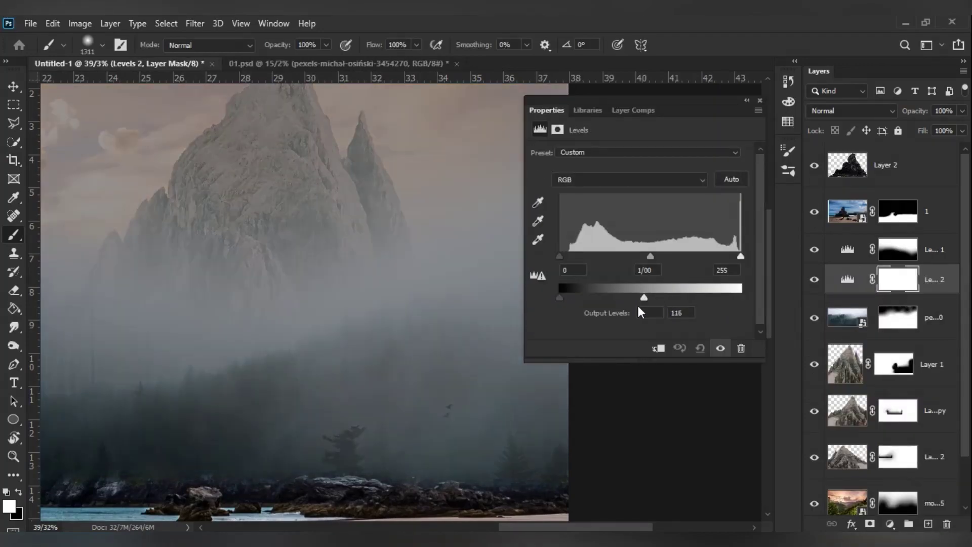
pyautogui.moveTo(559, 256); pyautogui.dragTo(585, 260)
pyautogui.click(658, 348)
pyautogui.click(788, 171)
# Step: Mask the Levels darkening off the left-side and middle mist to keep it bright
pyautogui.hotkey('ctrl', '0')
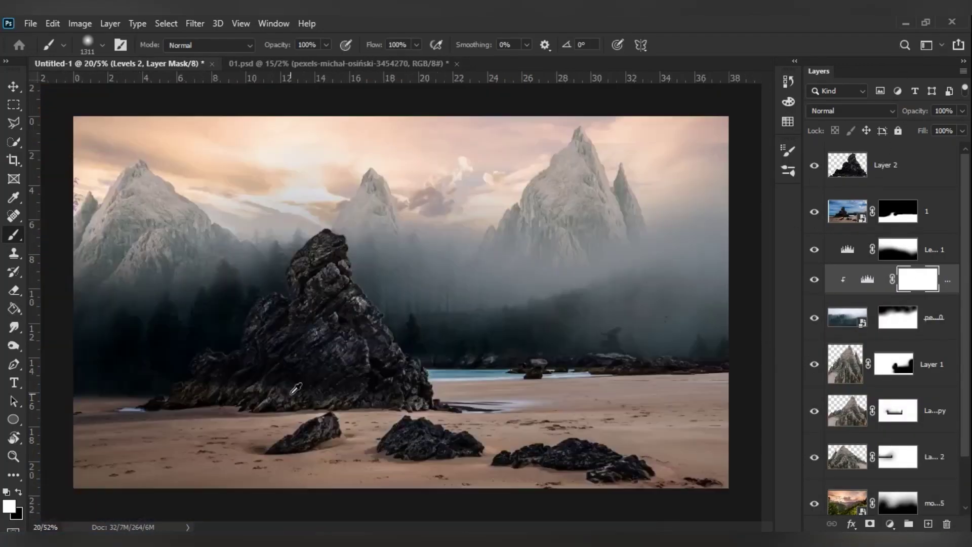
pyautogui.scroll(2, 545, 209)
pyautogui.moveTo(546, 209)
pyautogui.mouseDown()
pyautogui.moveTo(557, 195)
pyautogui.moveTo(243, 260)
pyautogui.mouseUp()
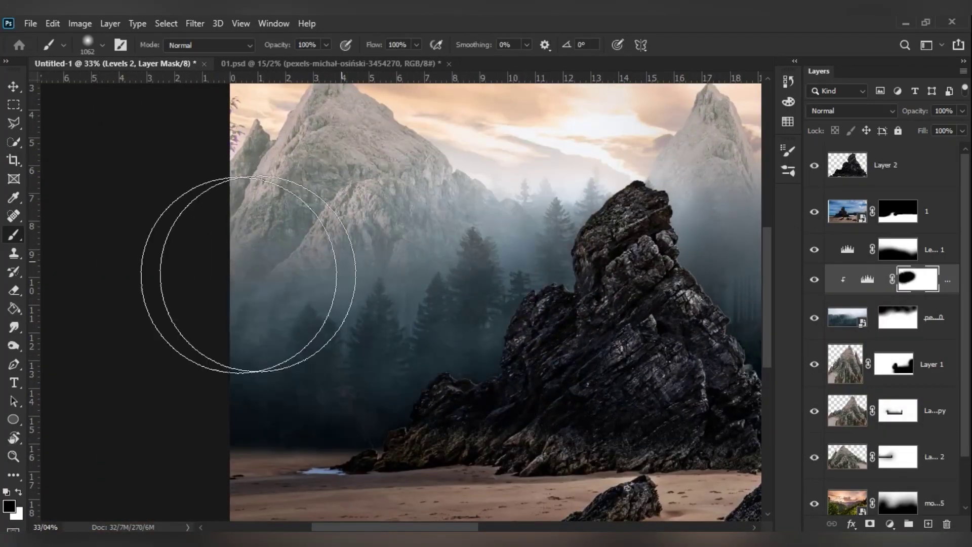
pyautogui.scroll(-2, 405, 308)
pyautogui.moveTo(424, 215)
pyautogui.mouseDown()
pyautogui.moveTo(358, 184)
pyautogui.moveTo(499, 173)
pyautogui.moveTo(488, 239)
pyautogui.mouseUp()
pyautogui.scroll(-1, 607, 216)
pyautogui.scroll(-2, 908, 504)
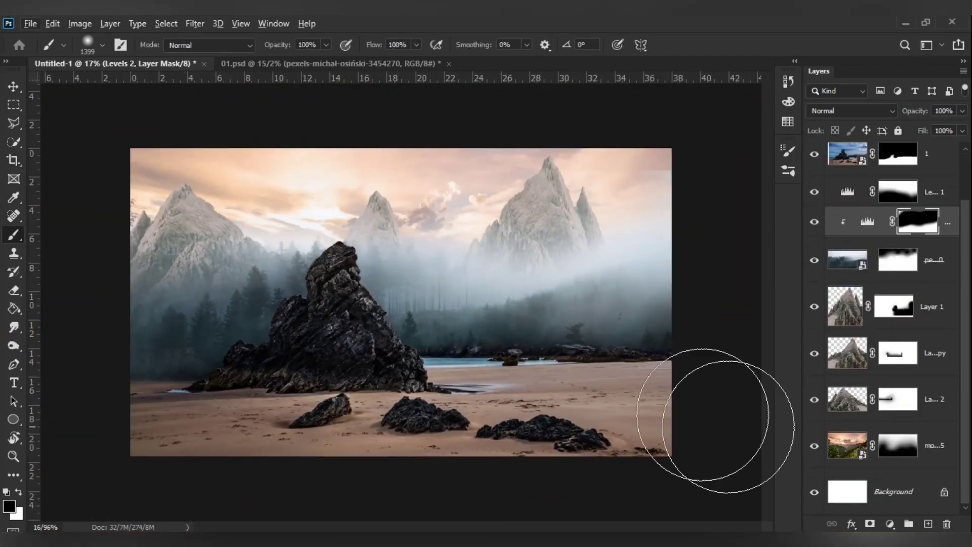
pyautogui.scroll(1, 715, 420)
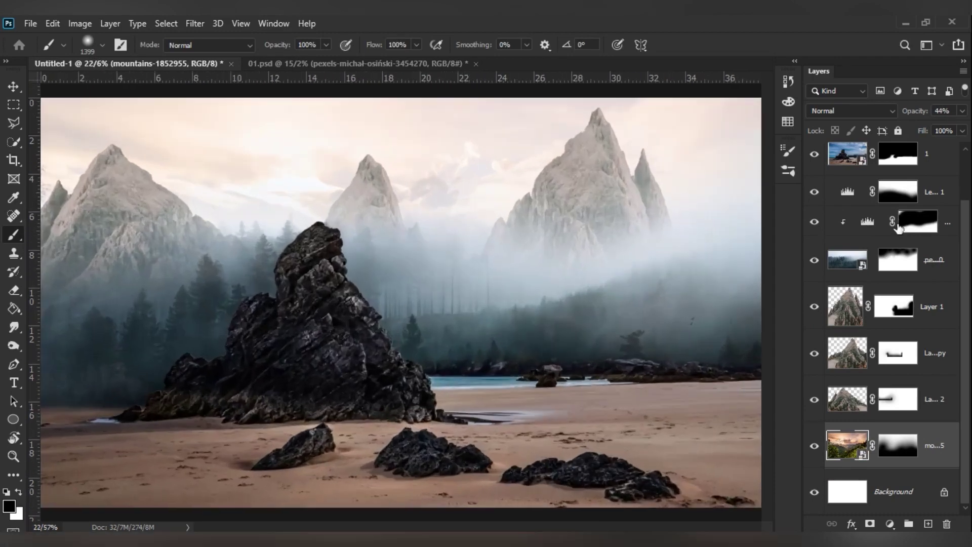
# Step: Add a Gradient Fill layer whose dark stop is brown 35/35/25 (#403629)
pyautogui.click(889, 523)
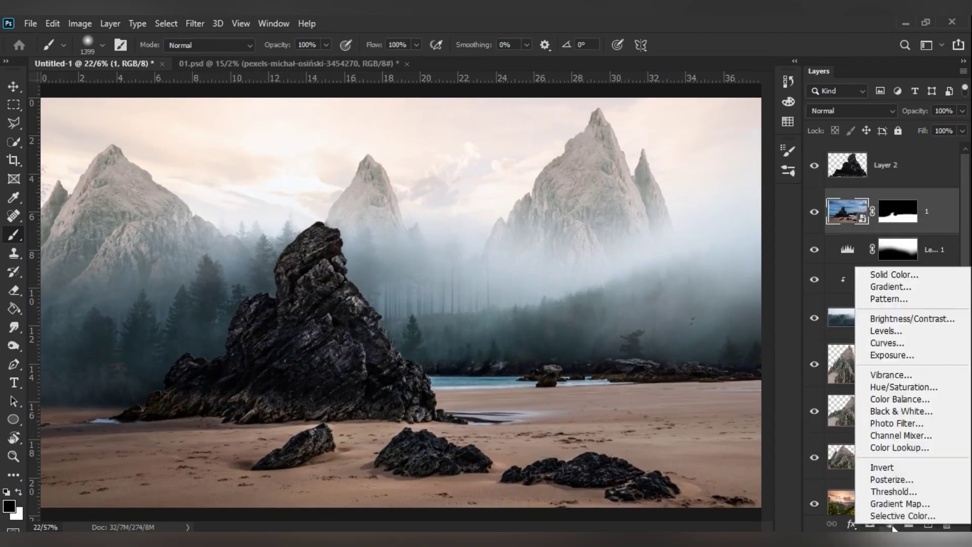
pyautogui.click(896, 285)
pyautogui.click(820, 211)
pyautogui.click(570, 428)
pyautogui.click(632, 488)
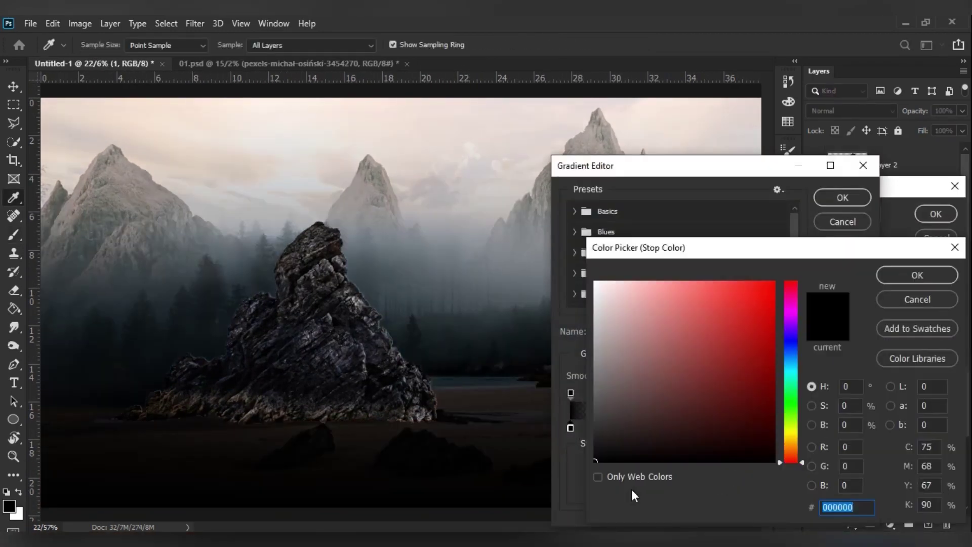
pyautogui.write('35')
pyautogui.press('Tab')
pyautogui.write('35')
pyautogui.press('Tab')
pyautogui.write('25')
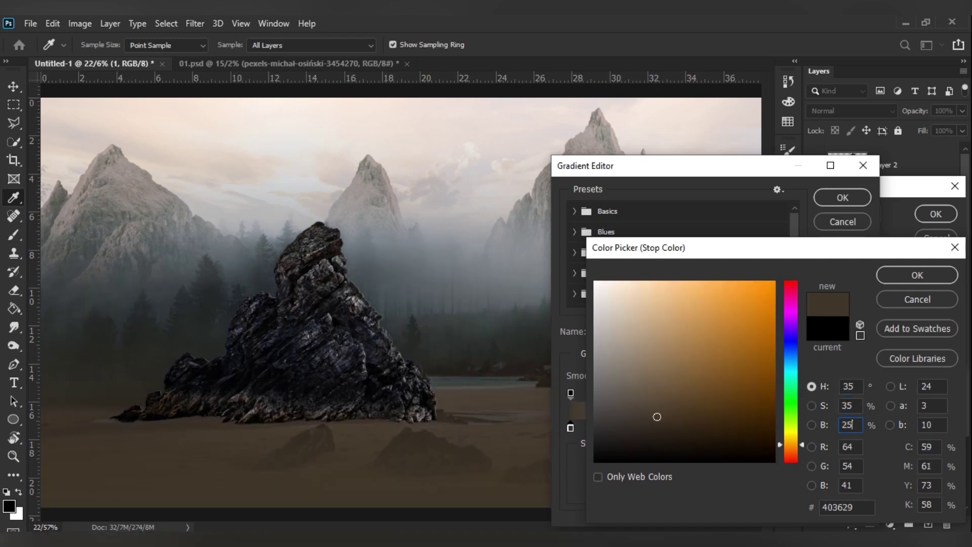
pyautogui.press('Return')
pyautogui.press('Return')
# Step: Position the brown gradient over the lower scene and accept the fill layer
pyautogui.moveTo(698, 326); pyautogui.dragTo(524, 434)
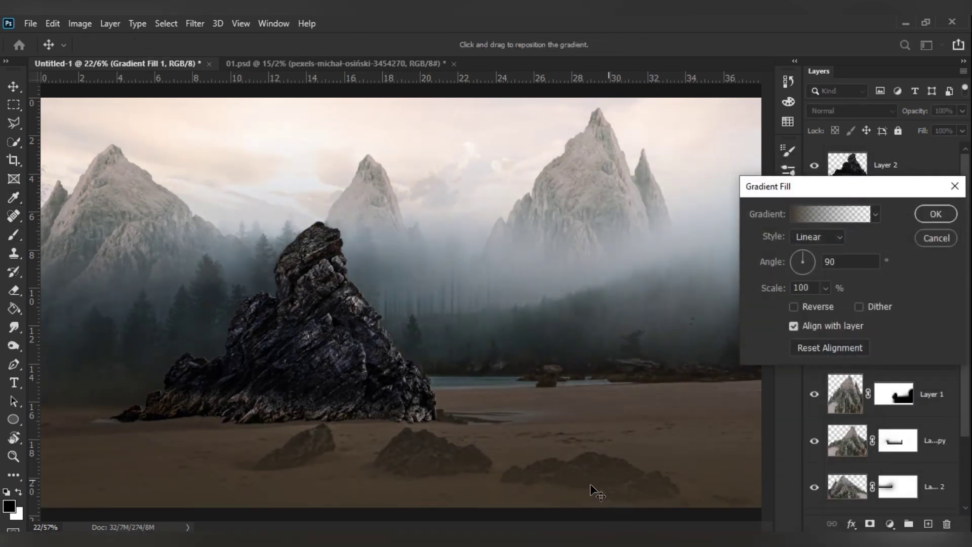
pyautogui.press('Return')
pyautogui.press('b')
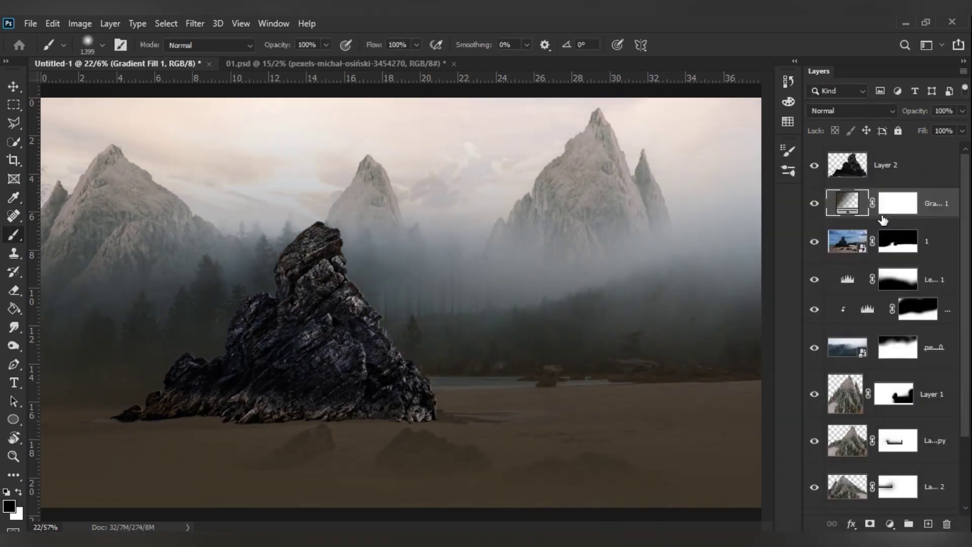
pyautogui.scroll(-2, 405, 304)
# Step: Duplicate the gradient fill and change its dark stop's hue to 28
pyautogui.hotkey('ctrl', 'j')
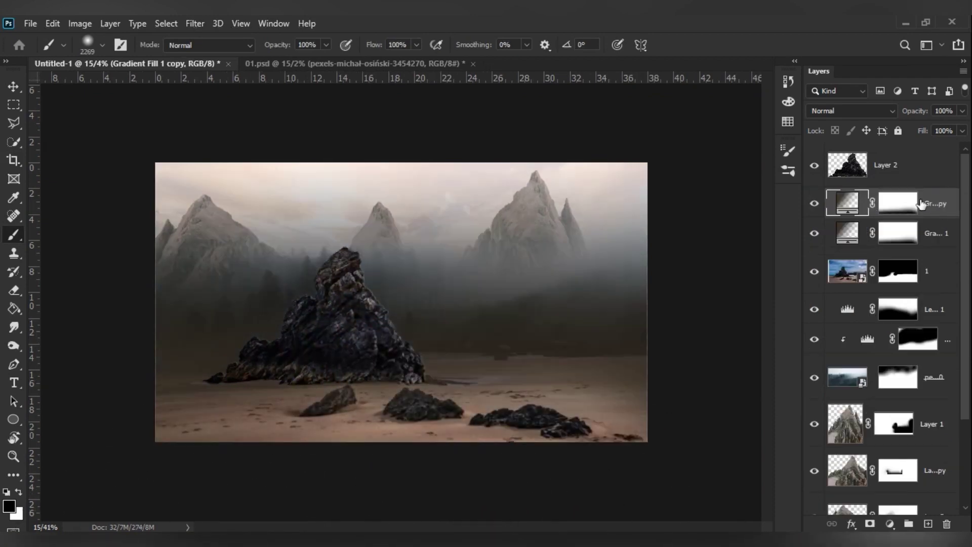
pyautogui.doubleClick(846, 203)
pyautogui.click(834, 218)
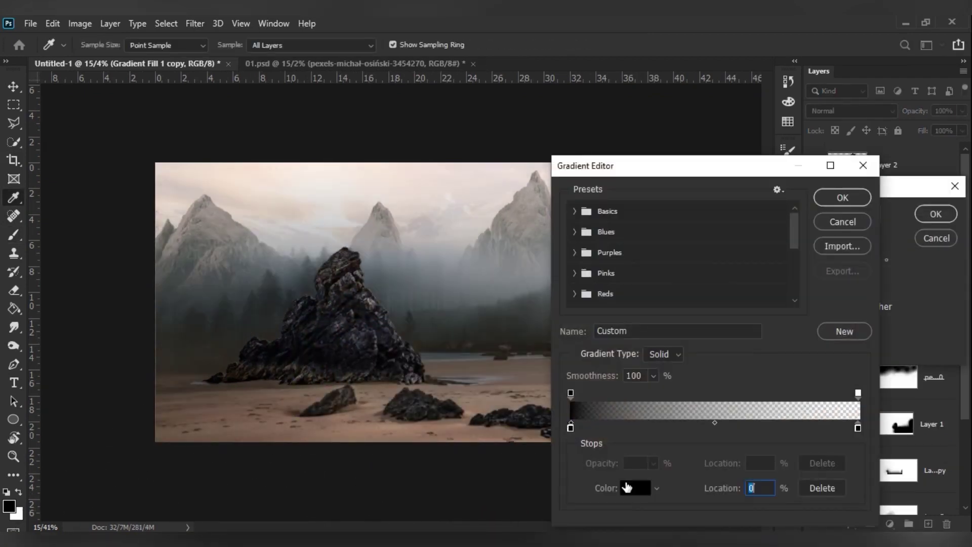
pyautogui.doubleClick(570, 427)
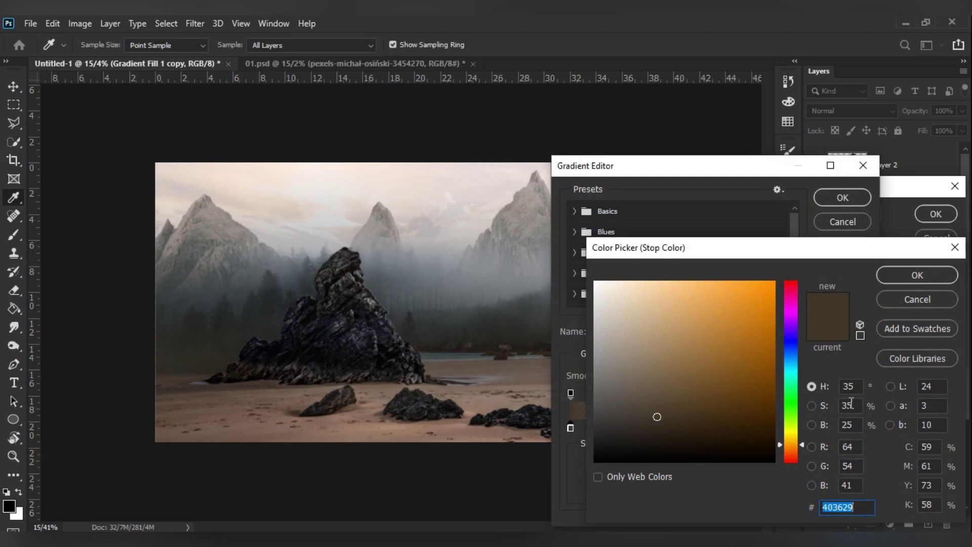
pyautogui.click(849, 385)
pyautogui.write('28')
pyautogui.press('Tab')
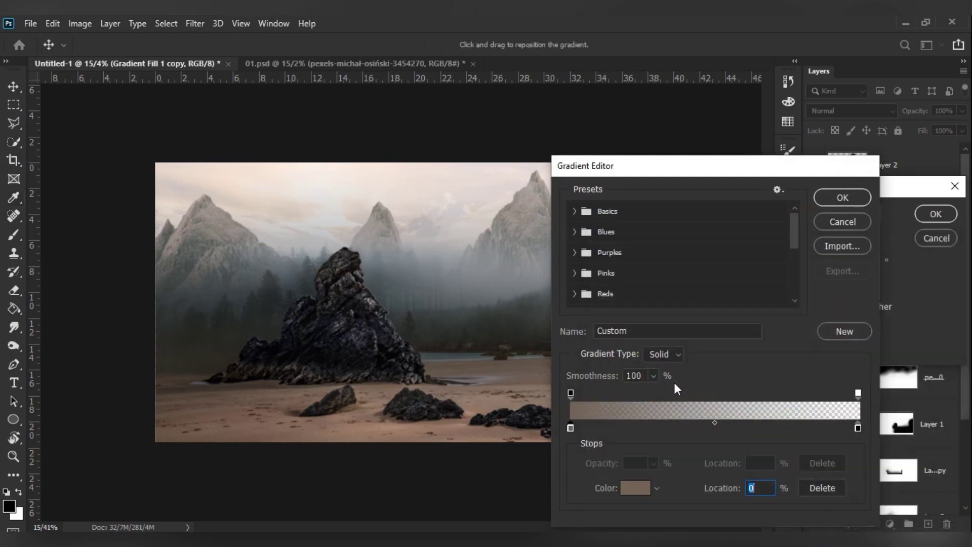
# Step: Undo the dark patch on the rock and paint fog away from its lower part
pyautogui.hotkey('ctrl', 'z')
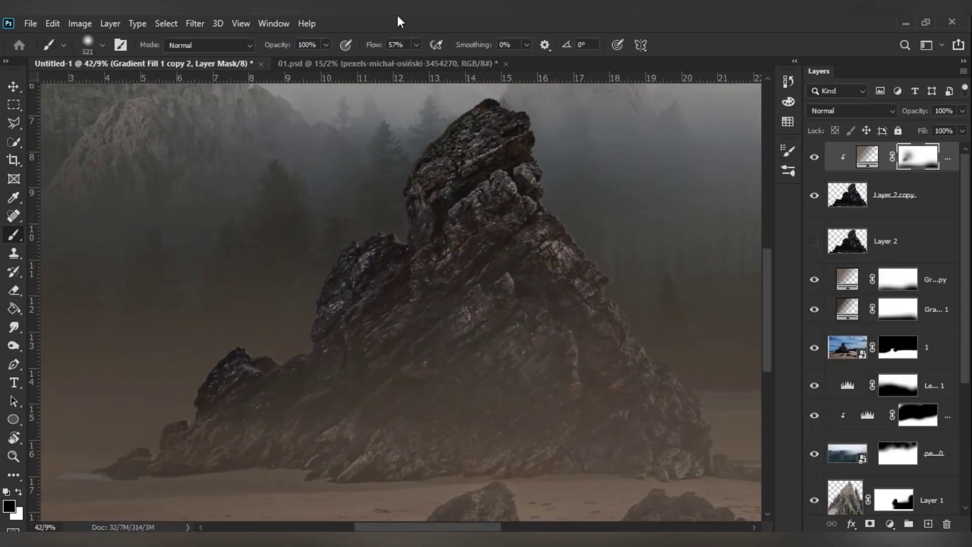
pyautogui.moveTo(303, 364)
pyautogui.mouseDown()
pyautogui.moveTo(481, 357)
pyautogui.moveTo(569, 380)
pyautogui.mouseUp()
pyautogui.press('x')
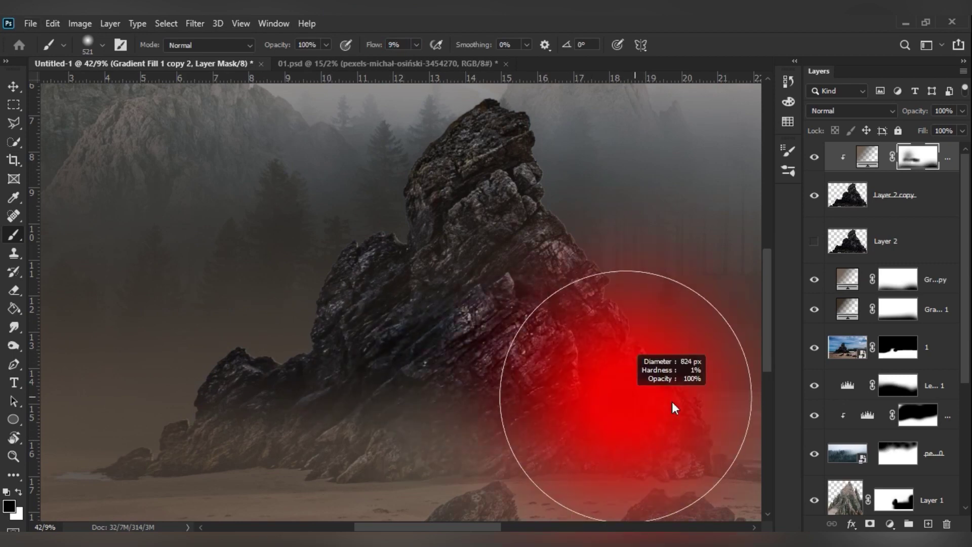
pyautogui.press('x')
pyautogui.scroll(-2, 570, 249)
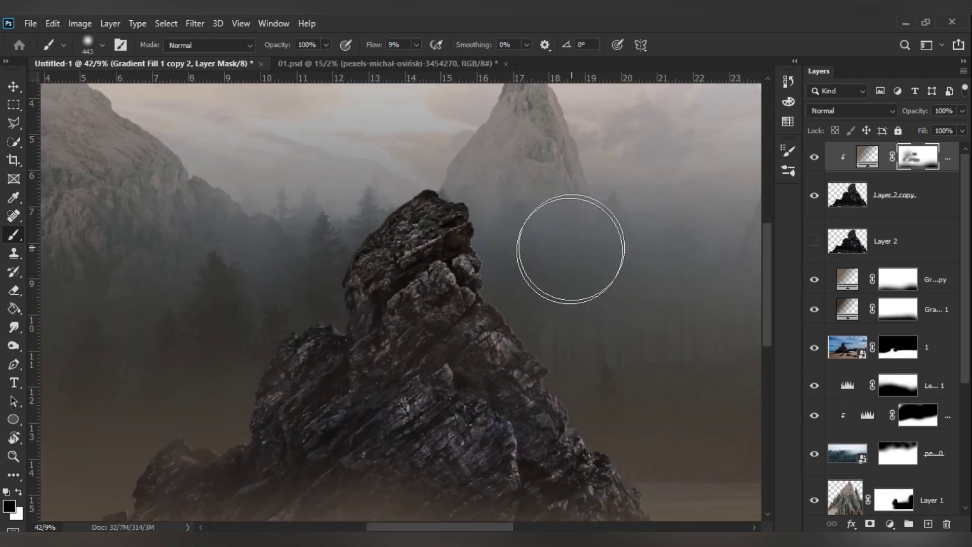
pyautogui.scroll(-2, 339, 318)
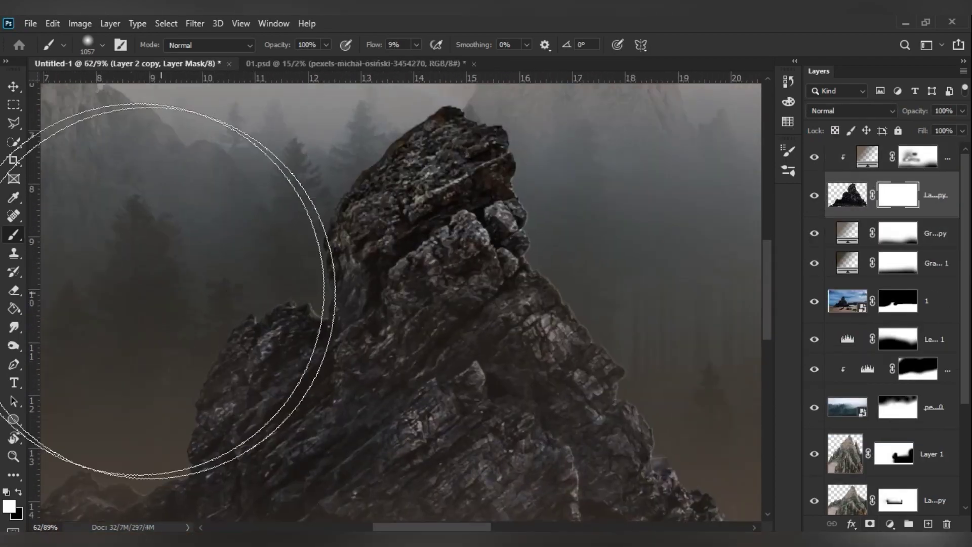
pyautogui.rightClick(369, 248)
pyautogui.press('Escape')
pyautogui.scroll(1, 395, 263)
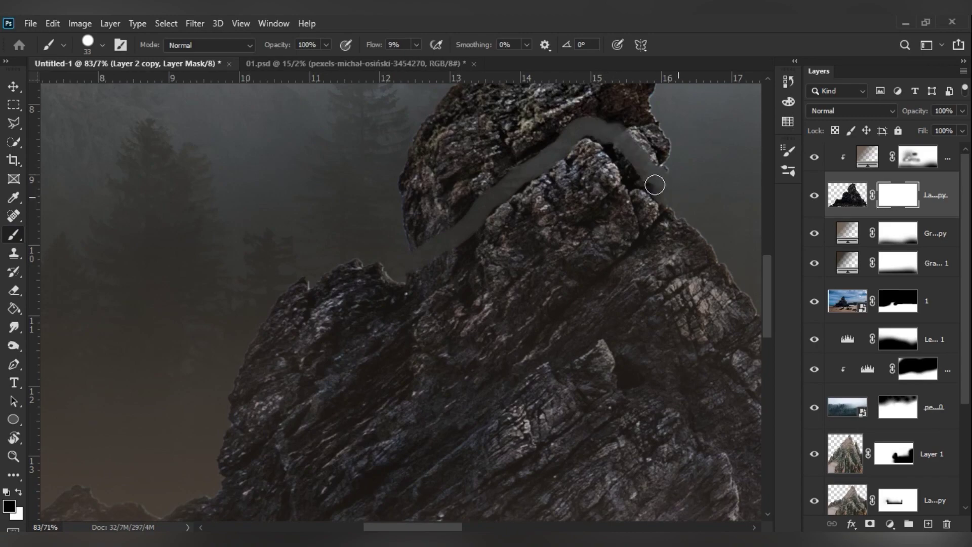
pyautogui.scroll(2, 392, 294)
# Step: Mask out the rock's upper ledge and the stray floating rock fragment
pyautogui.moveTo(425, 226); pyautogui.dragTo(477, 206)
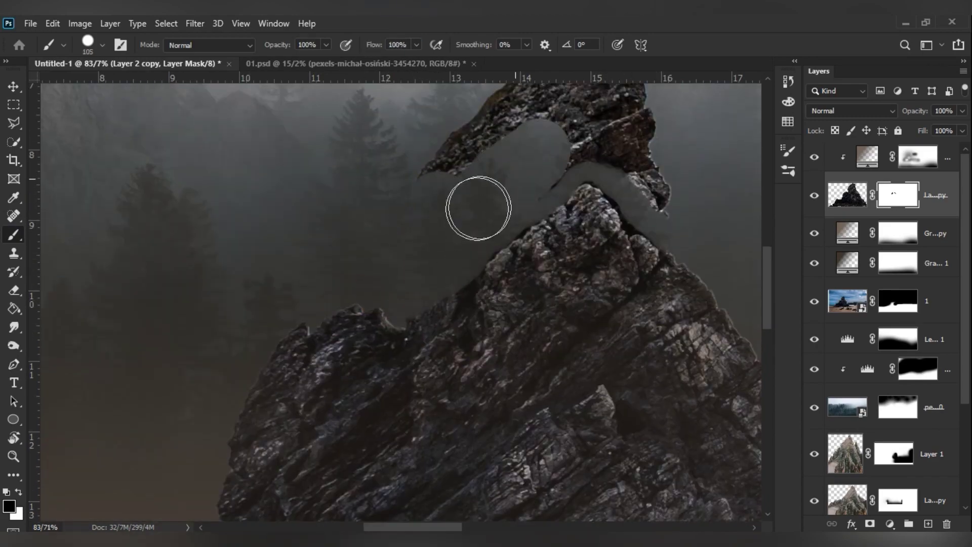
pyautogui.moveTo(462, 156); pyautogui.dragTo(347, 328)
pyautogui.scroll(5, 524, 343)
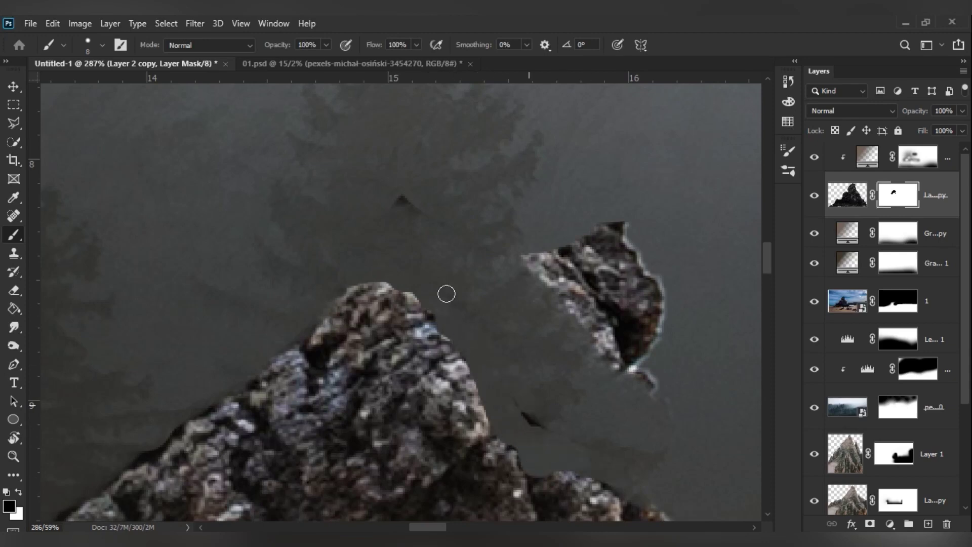
pyautogui.moveTo(668, 445); pyautogui.dragTo(640, 239)
pyautogui.scroll(-10, 304, 336)
pyautogui.scroll(5, 250, 310)
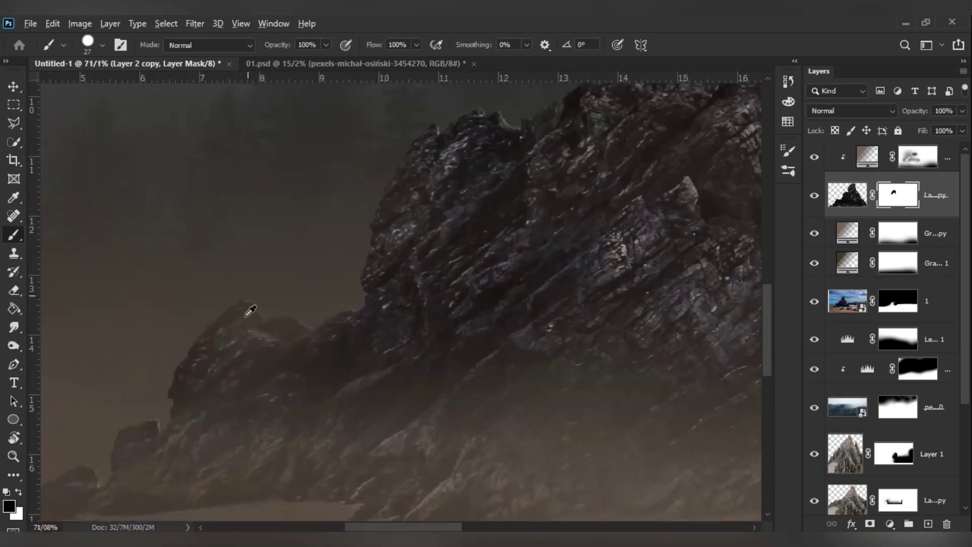
pyautogui.scroll(-5, 287, 294)
pyautogui.scroll(-3, 816, 457)
# Step: Add a Hue/Saturation adjustment layer above the mountain layer
pyautogui.click(889, 523)
pyautogui.click(890, 387)
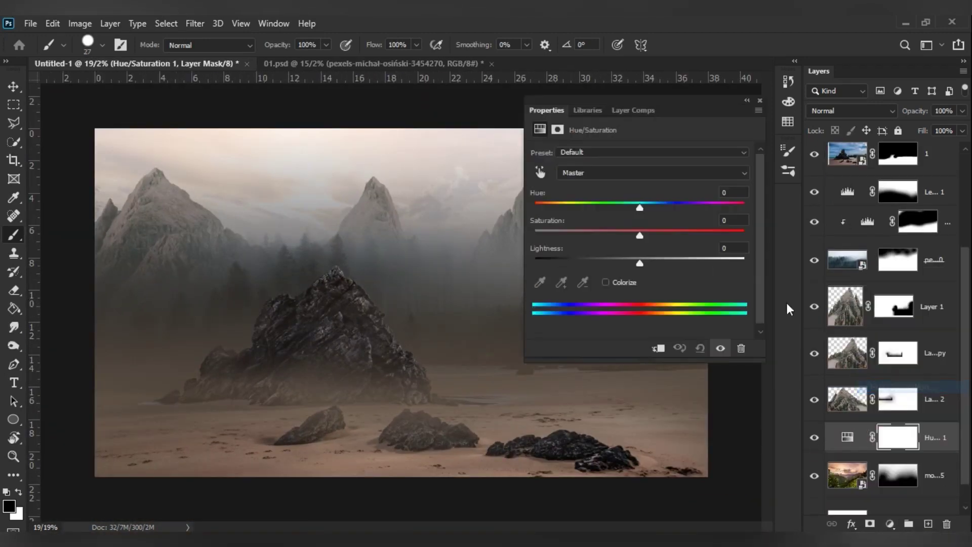
pyautogui.moveTo(639, 262)
pyautogui.mouseDown()
pyautogui.moveTo(600, 262)
pyautogui.moveTo(639, 263)
pyautogui.mouseUp()
pyautogui.click(759, 100)
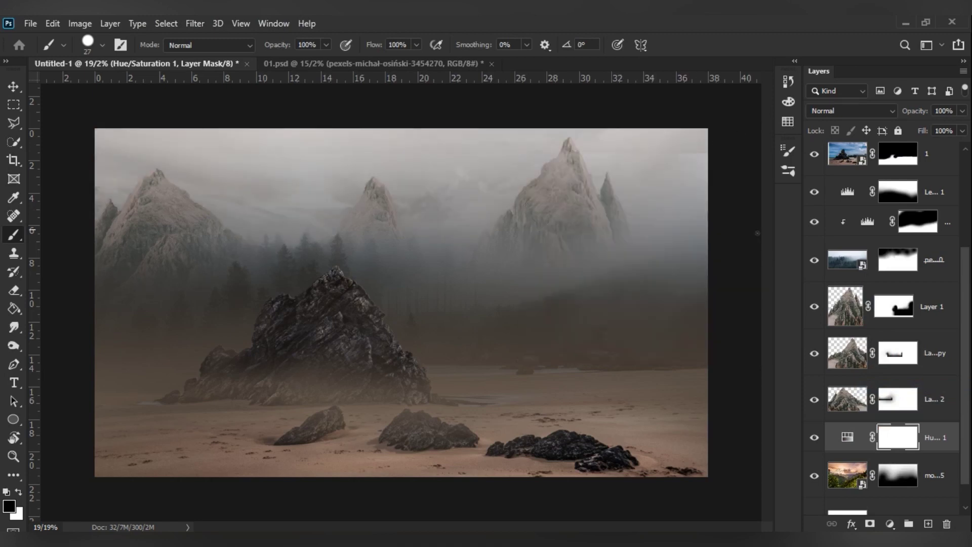
pyautogui.scroll(2, 860, 379)
# Step: Show the mountain copy layer, nudge it upward, and begin transforming it
pyautogui.click(814, 413)
pyautogui.moveTo(344, 273); pyautogui.dragTo(384, 224)
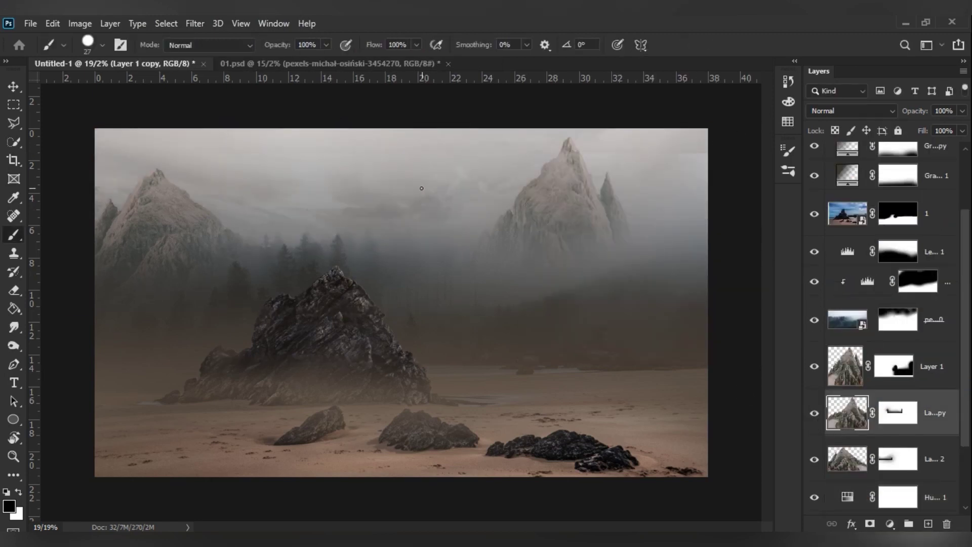
pyautogui.hotkey('ctrl', 't')
pyautogui.rightClick(436, 252)
# Step: Warp the mountain copy layer and commit the warp
pyautogui.click(466, 349)
pyautogui.scroll(2, 373, 150)
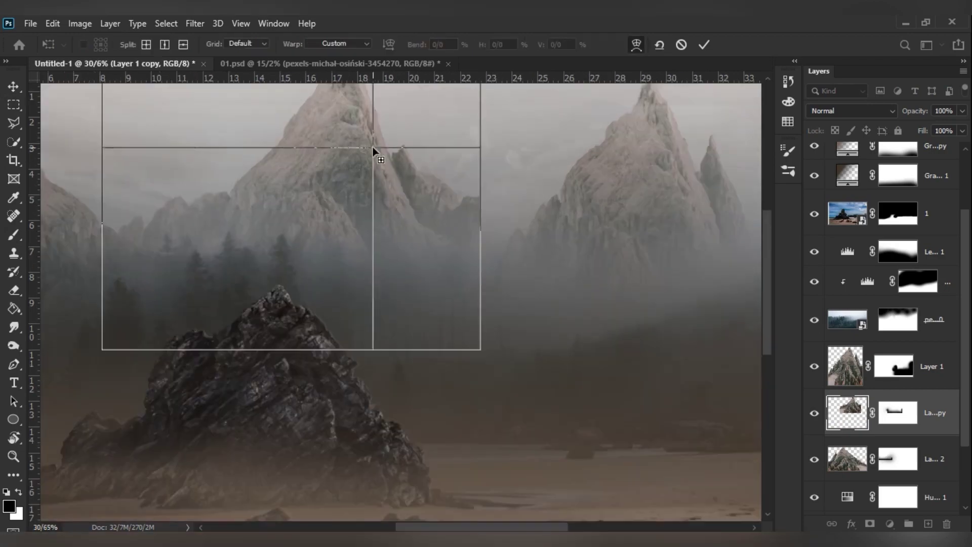
pyautogui.press('Return')
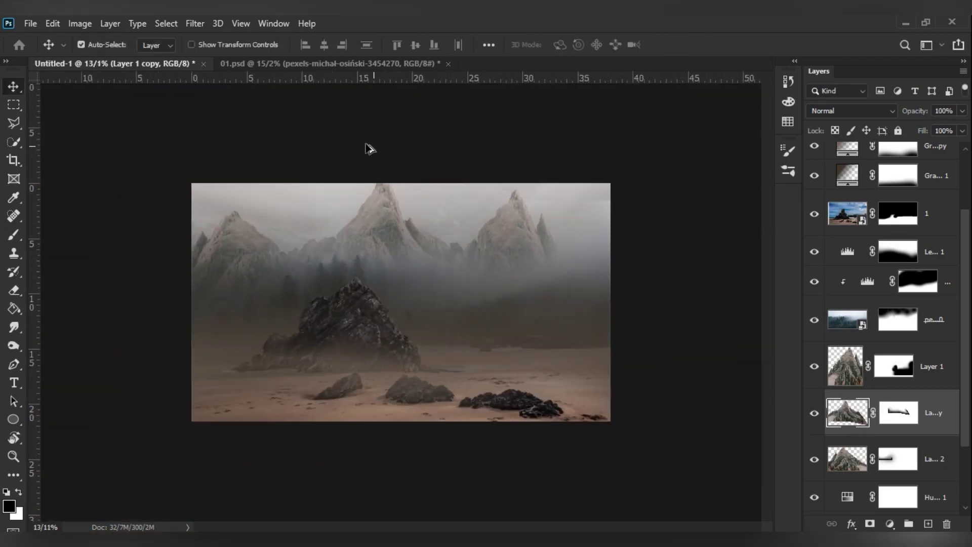
# Step: Paint the Levels 1 mask beside the rock around the forest
pyautogui.press('b')
pyautogui.press('\\')
pyautogui.moveTo(313, 334); pyautogui.dragTo(376, 315)
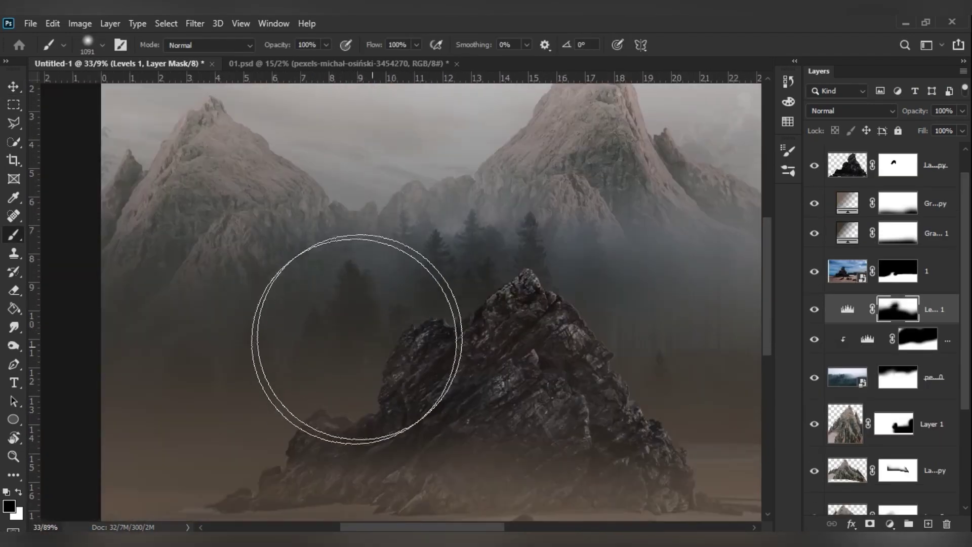
pyautogui.hscroll(5, 376, 315)
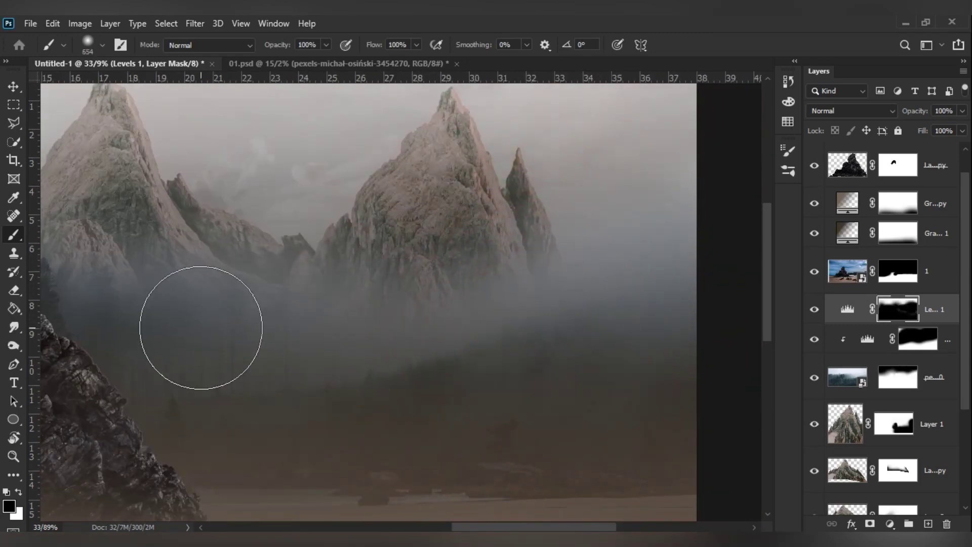
pyautogui.scroll(-3, 579, 208)
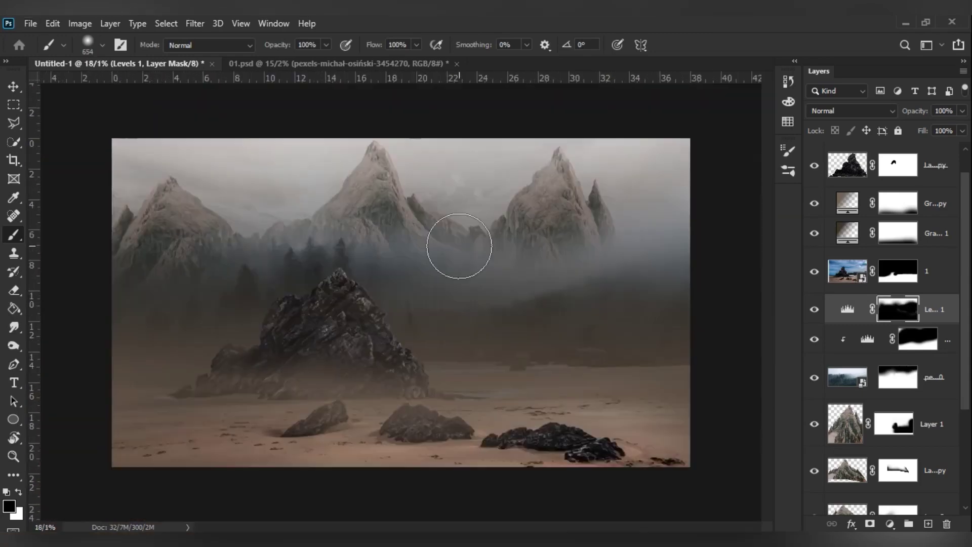
pyautogui.scroll(5, 455, 245)
# Step: Add a second Hue/Saturation adjustment above the chosen layer
pyautogui.press('v')
pyautogui.scroll(-3, 886, 303)
pyautogui.click(917, 191)
pyautogui.click(889, 524)
pyautogui.click(903, 387)
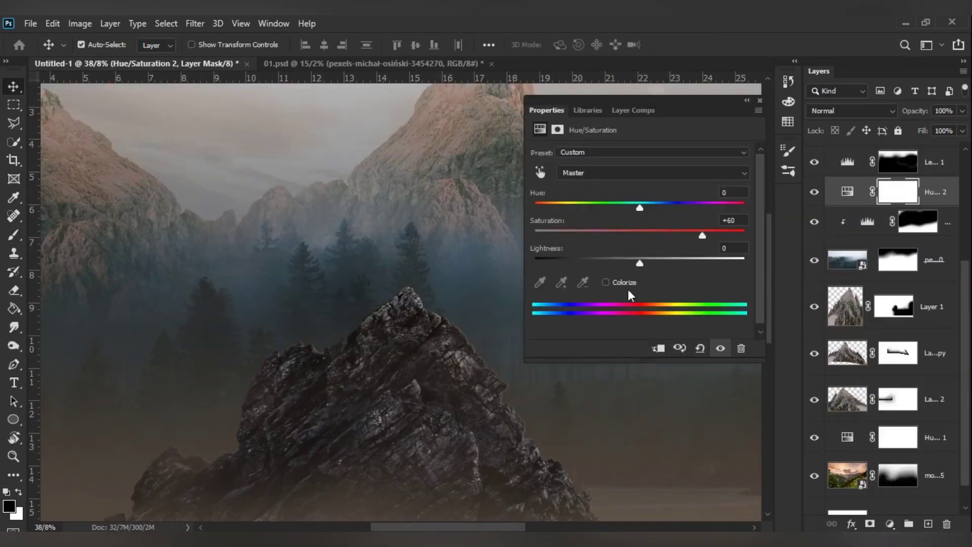
# Step: Colorize the Hue/Saturation adjustment to a muted green and clip it to the forest layer
pyautogui.click(605, 282)
pyautogui.moveTo(588, 236); pyautogui.dragTo(668, 237)
pyautogui.moveTo(537, 208); pyautogui.dragTo(590, 207)
pyautogui.moveTo(628, 261); pyautogui.dragTo(640, 261)
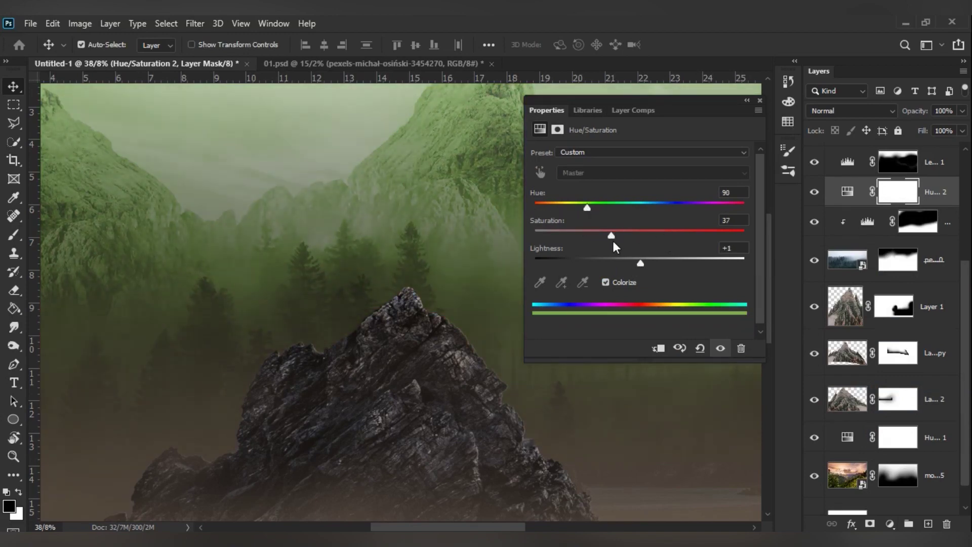
pyautogui.click(661, 351)
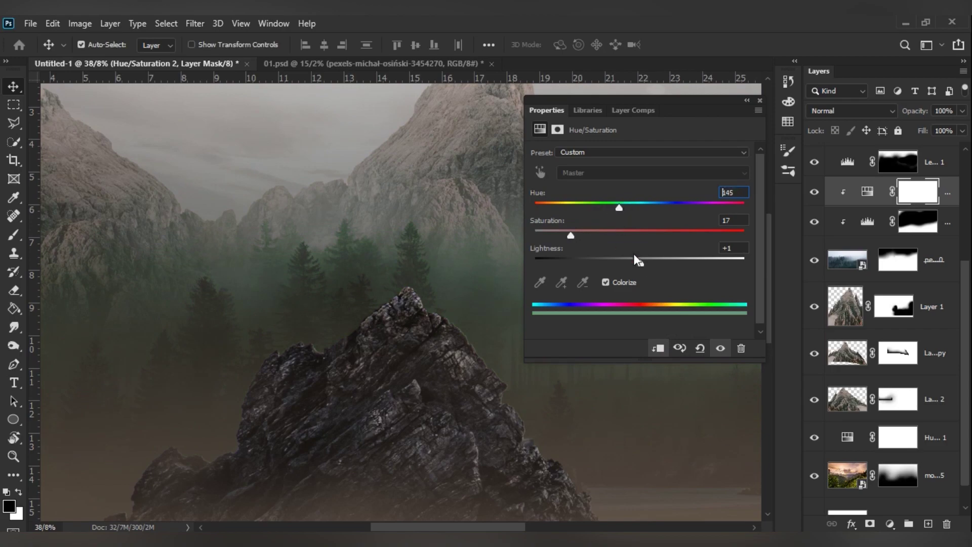
pyautogui.scroll(-3, 527, 284)
pyautogui.scroll(3, 177, 294)
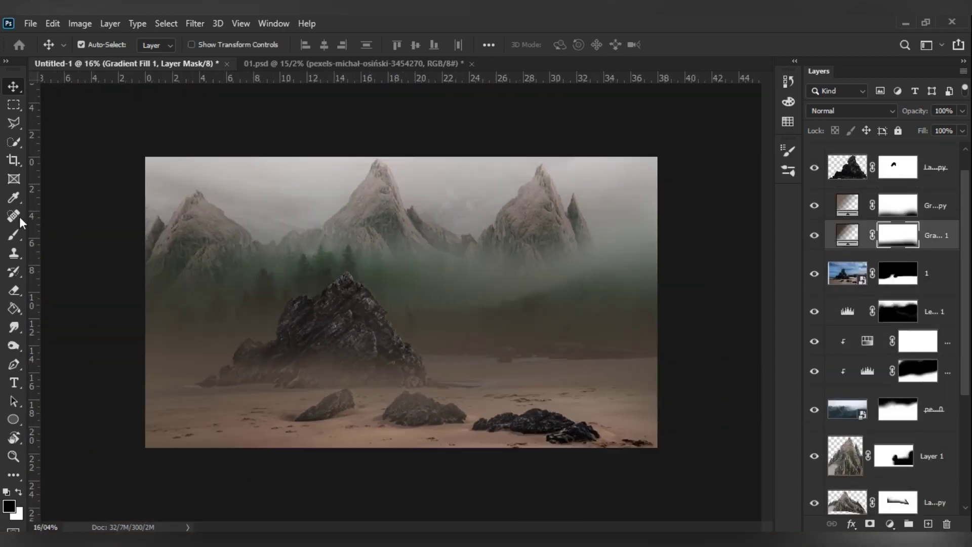
# Step: Brush black on the Gradient Fill 1 mask to clear fog over the left and right mountains
pyautogui.click(14, 234)
pyautogui.scroll(2, 249, 249)
pyautogui.moveTo(293, 184); pyautogui.dragTo(301, 268)
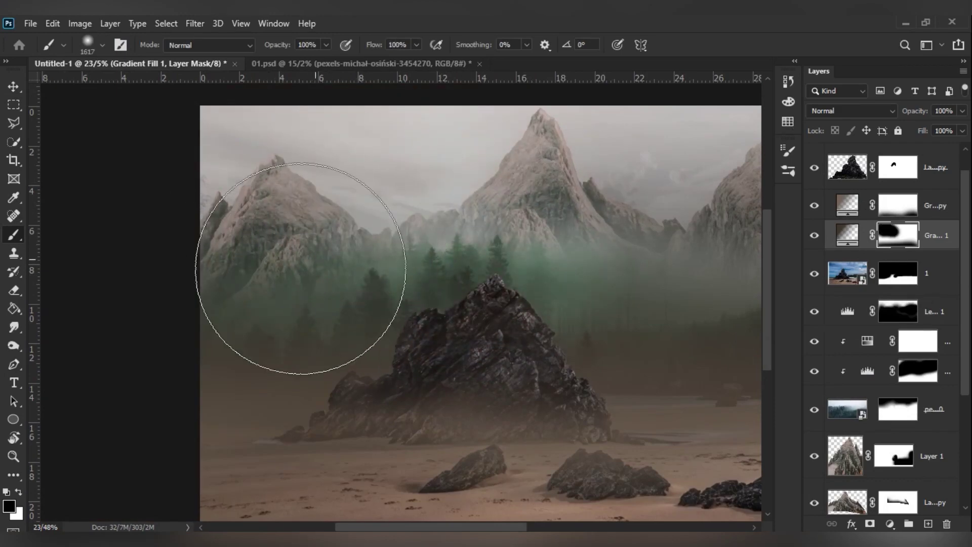
pyautogui.moveTo(444, 304); pyautogui.dragTo(285, 341)
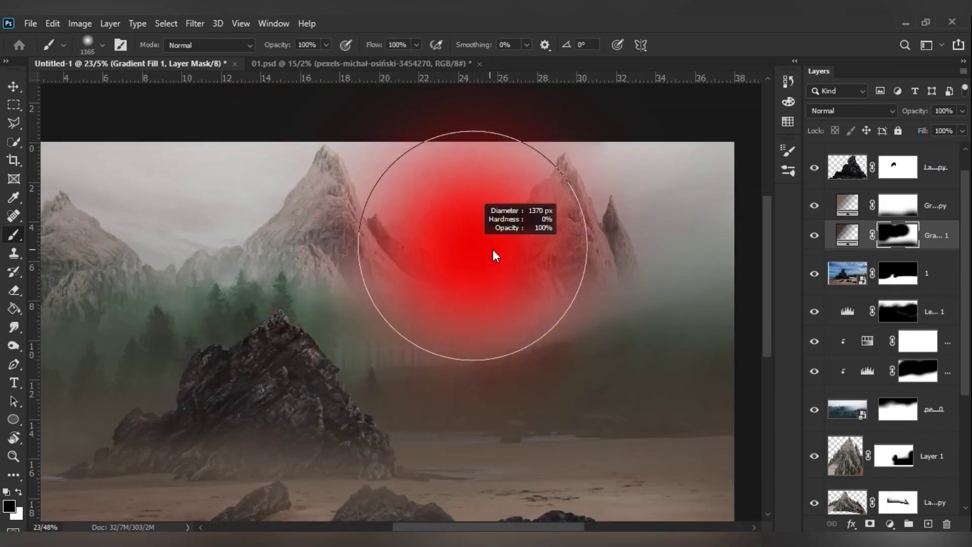
pyautogui.moveTo(495, 256); pyautogui.dragTo(565, 239)
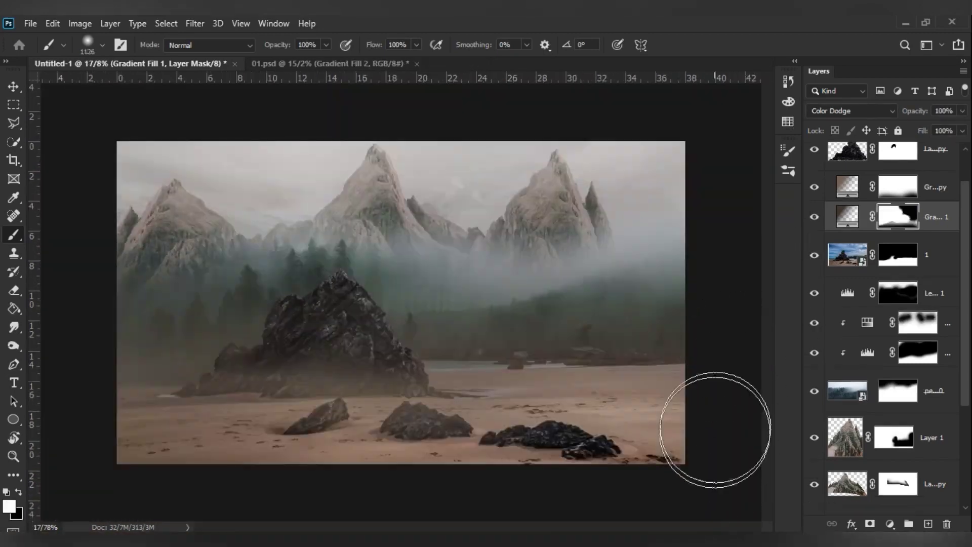
pyautogui.click(850, 110)
pyautogui.click(835, 240)
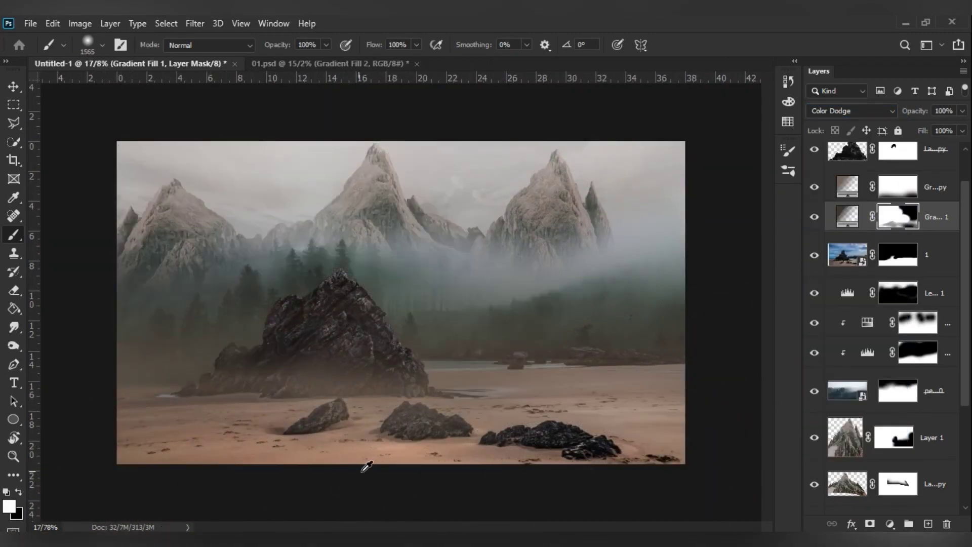
# Step: Thin the fog over the left peak on the Gradient Fill 1 copy mask with a smaller black brush
pyautogui.press('[')
pyautogui.press('[')
pyautogui.press('[')
pyautogui.scroll(3, 591, 402)
pyautogui.press('x')
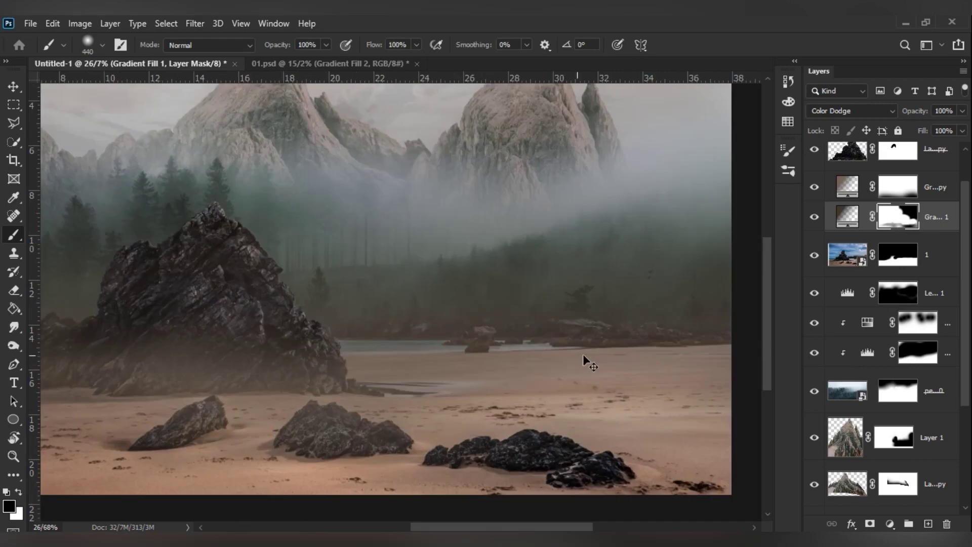
pyautogui.click(860, 188)
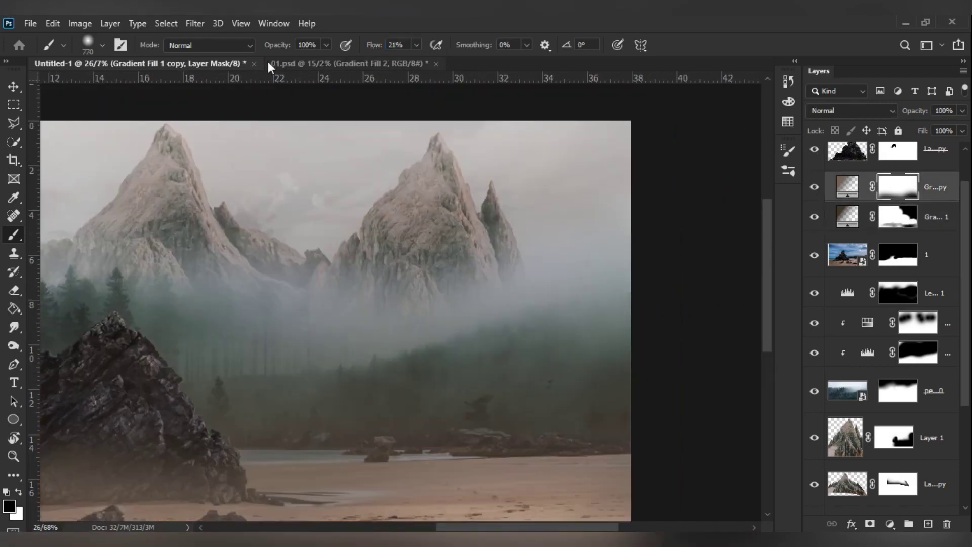
pyautogui.moveTo(377, 49); pyautogui.dragTo(382, 49)
pyautogui.moveTo(575, 216); pyautogui.dragTo(499, 173)
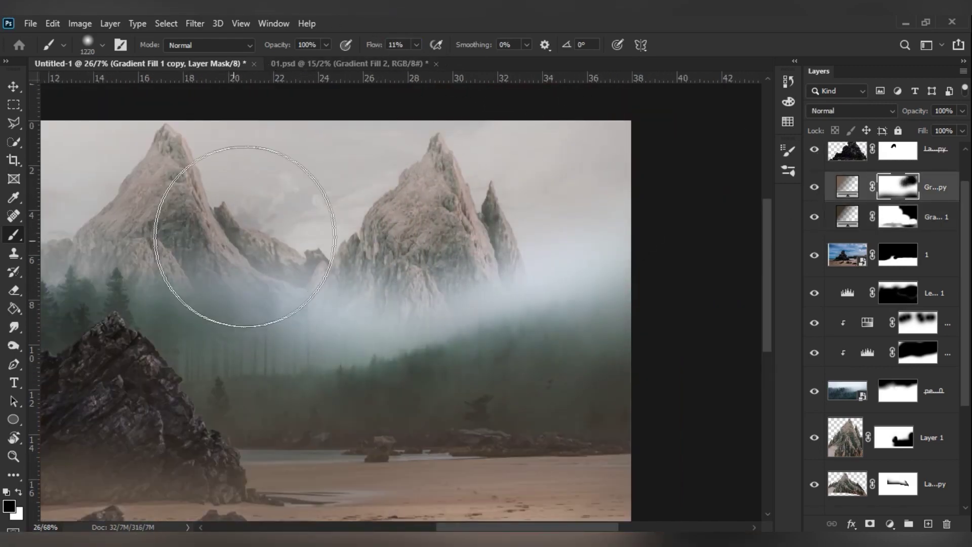
# Step: Delete the green-tint Hue/Saturation 2 adjustment layer
pyautogui.hscroll(-5, 238, 238)
pyautogui.hscroll(5, 252, 304)
pyautogui.hscroll(-5, 364, 163)
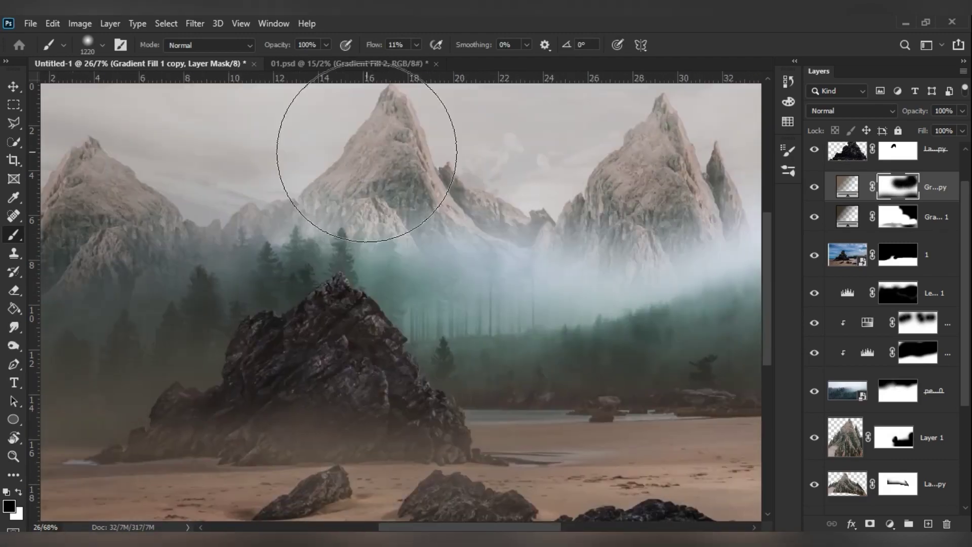
pyautogui.hscroll(-6, 424, 232)
pyautogui.moveTo(380, 283); pyautogui.dragTo(209, 275)
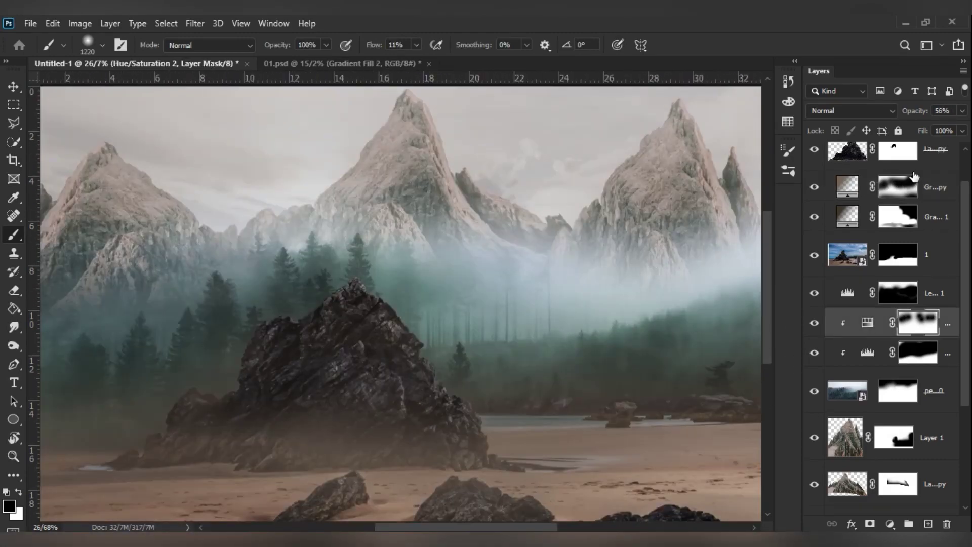
pyautogui.click(13, 87)
pyautogui.press('Delete')
pyautogui.scroll(5, 462, 245)
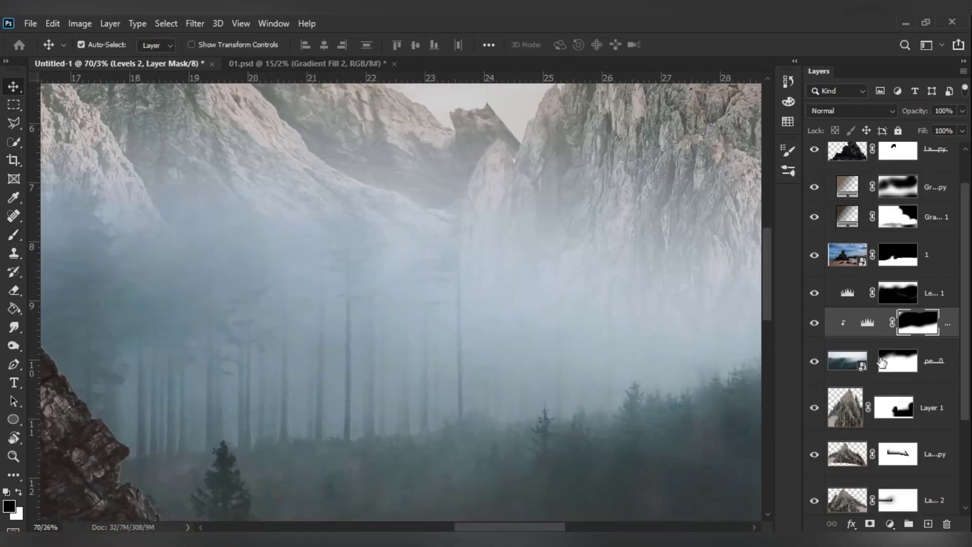
# Step: Repaint the forest photo layer's mask over the mountain bases with black and white brushing
pyautogui.click(881, 362)
pyautogui.press('b')
pyautogui.hscroll(5, 375, 298)
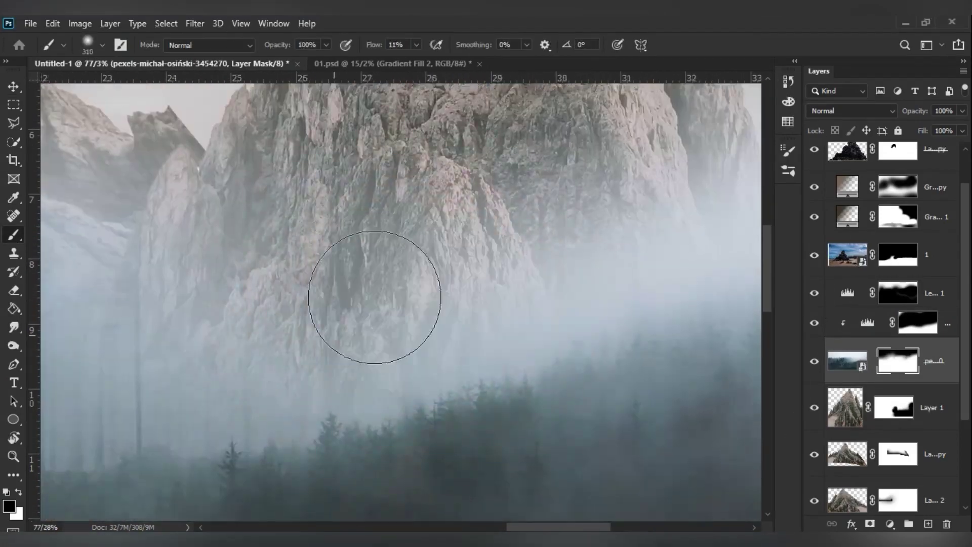
pyautogui.scroll(-5, 374, 298)
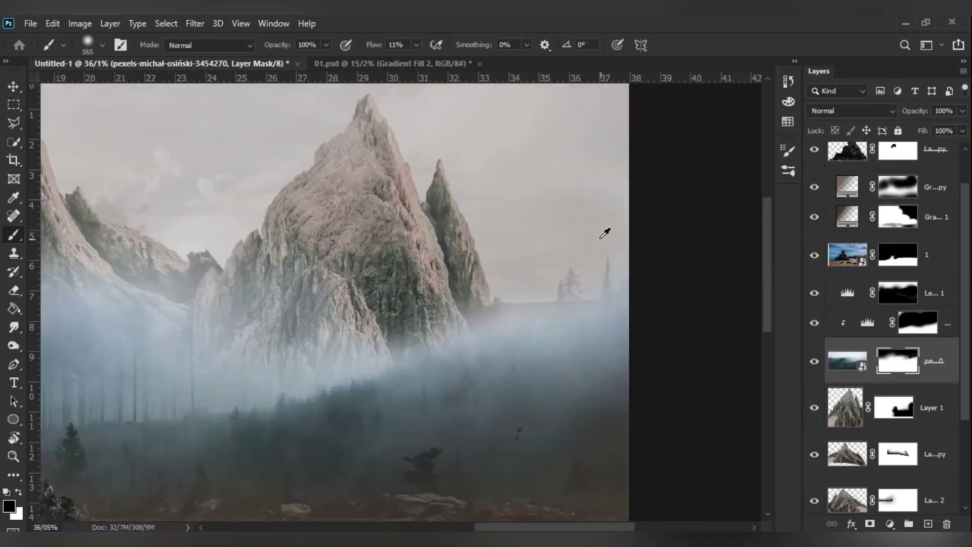
pyautogui.scroll(2, 605, 234)
pyautogui.hscroll(3, 494, 244)
pyautogui.hscroll(-5, 318, 366)
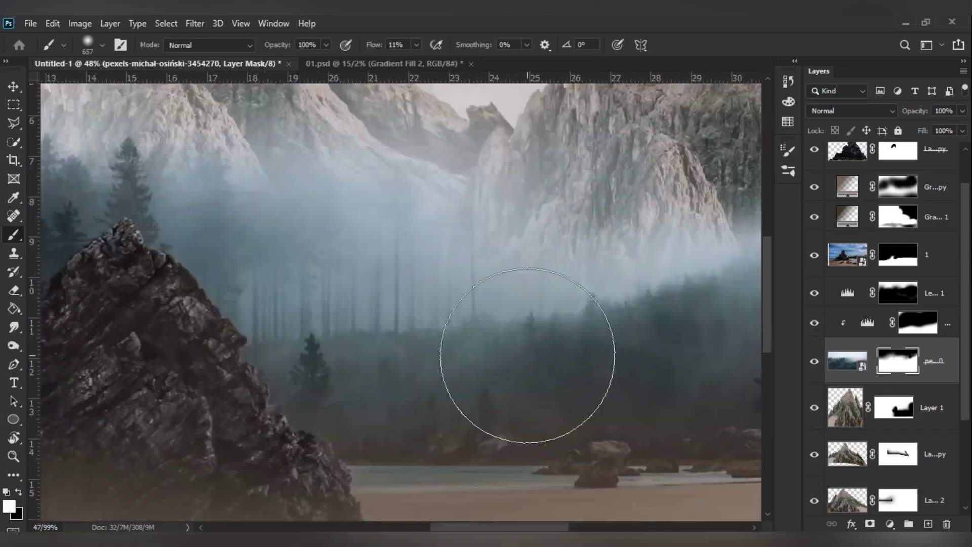
pyautogui.scroll(2, 527, 354)
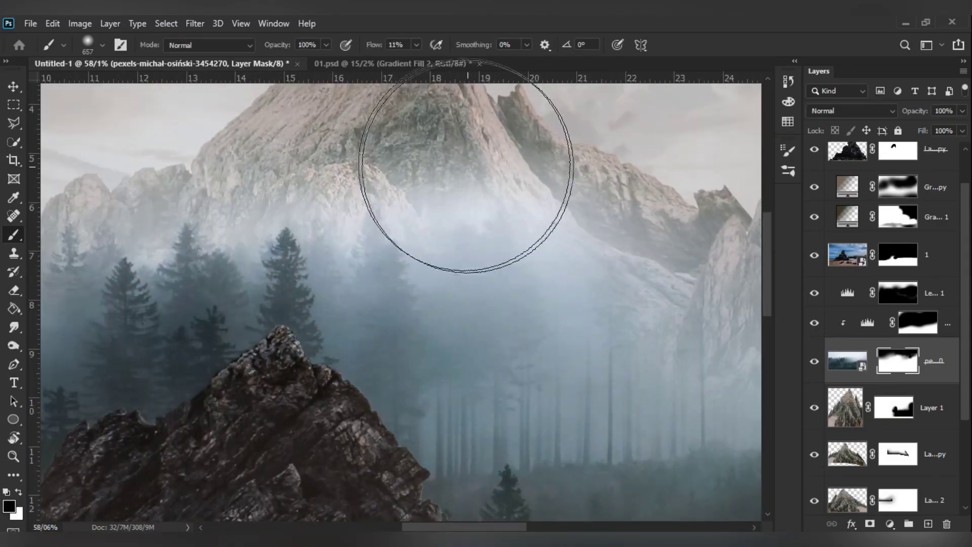
pyautogui.hscroll(-3, 642, 195)
pyautogui.hscroll(-5, 321, 239)
pyautogui.press('x')
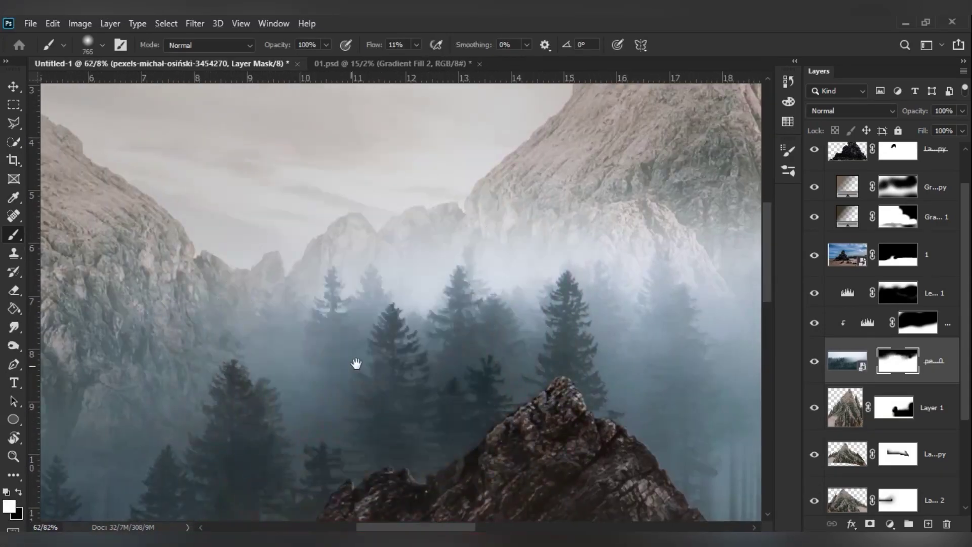
pyautogui.scroll(1, 353, 362)
pyautogui.press('x')
pyautogui.scroll(-5, 506, 325)
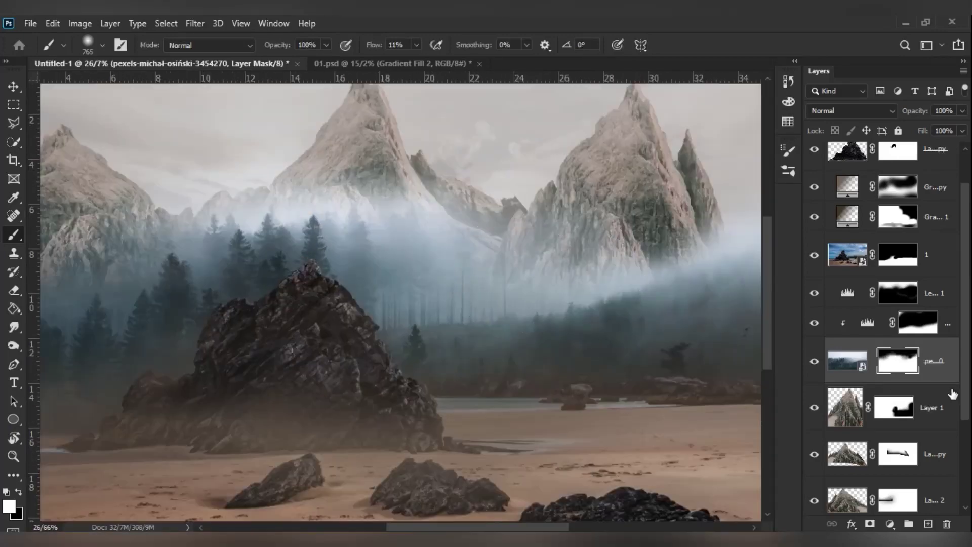
# Step: Add a Levels adjustment layer above Layer 1
pyautogui.click(842, 407)
pyautogui.click(889, 523)
pyautogui.click(886, 332)
# Step: Raise the Levels Output black to 141 so the scene turns paler
pyautogui.moveTo(558, 298); pyautogui.dragTo(660, 298)
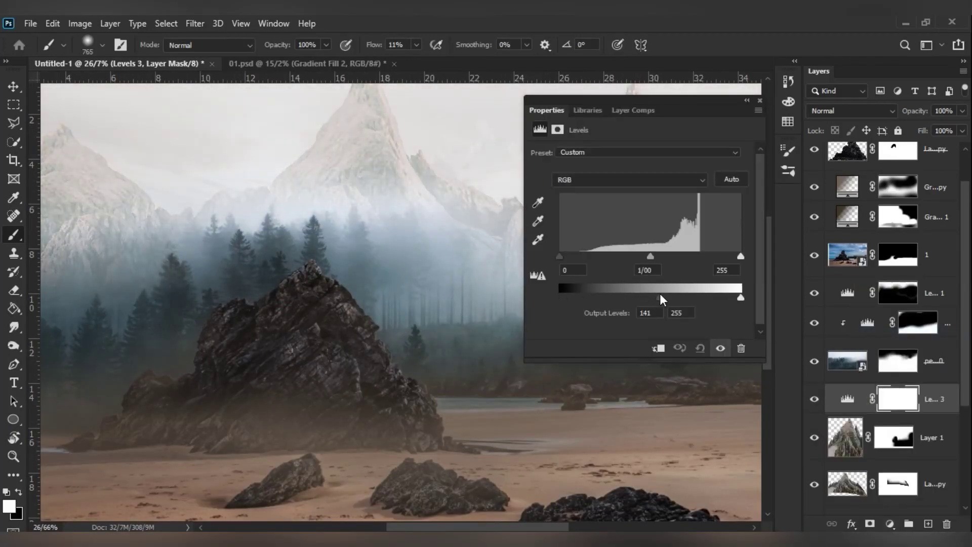
pyautogui.scroll(-3, 573, 243)
pyautogui.scroll(4, 247, 210)
# Step: Paint the Levels 3 mask with a large soft brush across the top of the image
pyautogui.press('x')
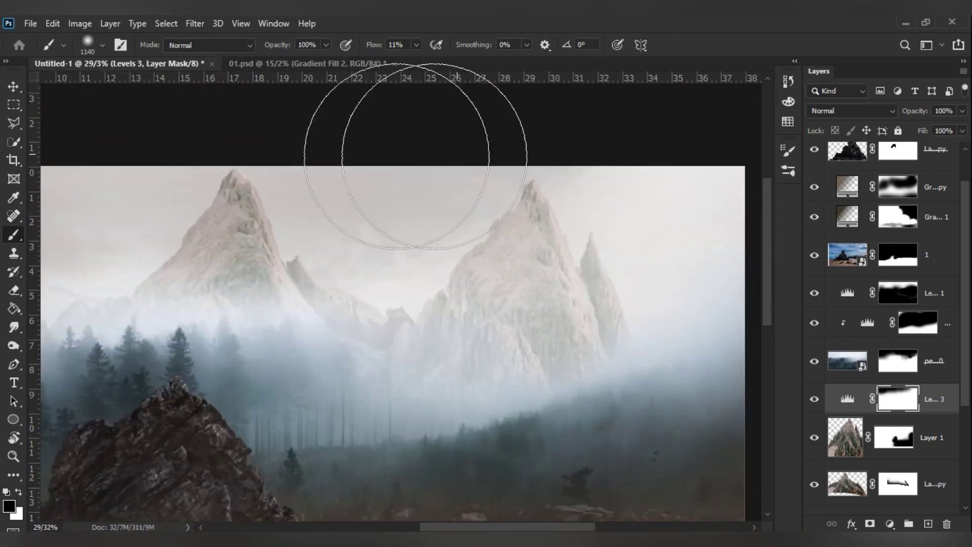
pyautogui.moveTo(433, 113); pyautogui.dragTo(356, 220)
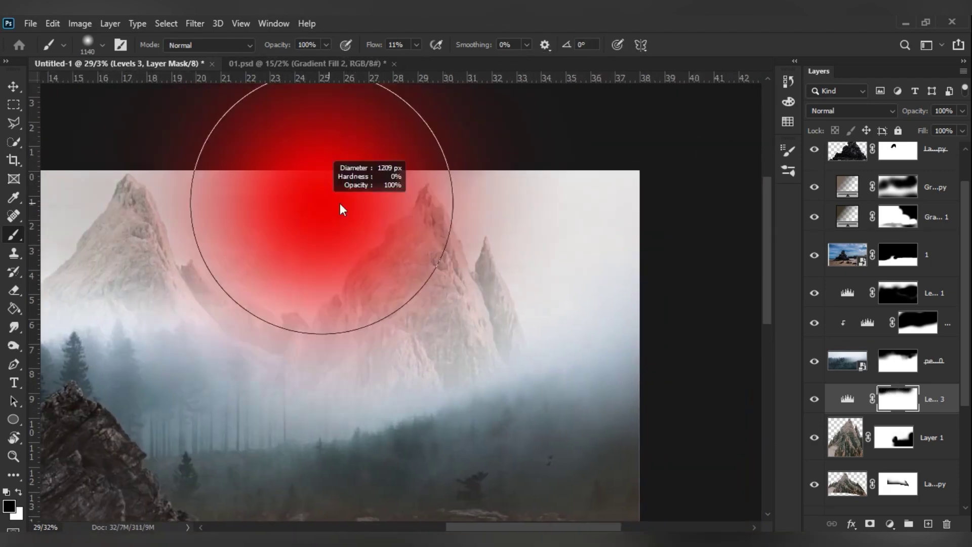
pyautogui.scroll(-3, 561, 196)
pyautogui.scroll(-1, 377, 248)
pyautogui.press('x')
pyautogui.scroll(2, 377, 248)
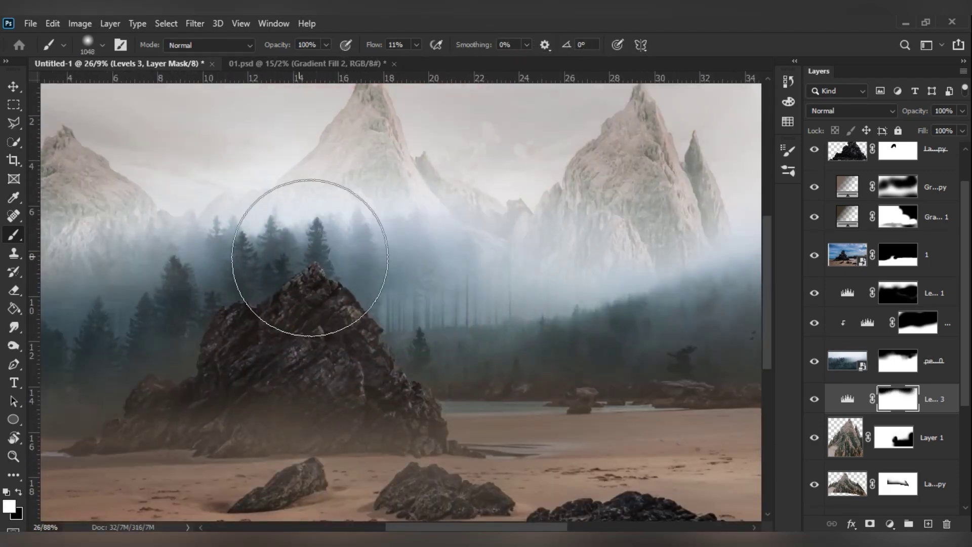
pyautogui.hscroll(-4, 304, 350)
pyautogui.scroll(1, 192, 297)
pyautogui.press('x')
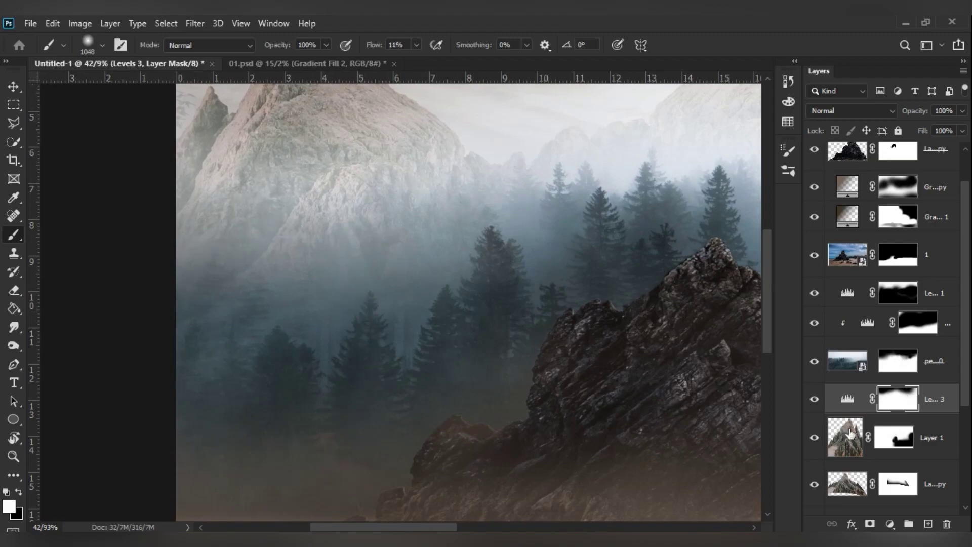
pyautogui.doubleClick(847, 398)
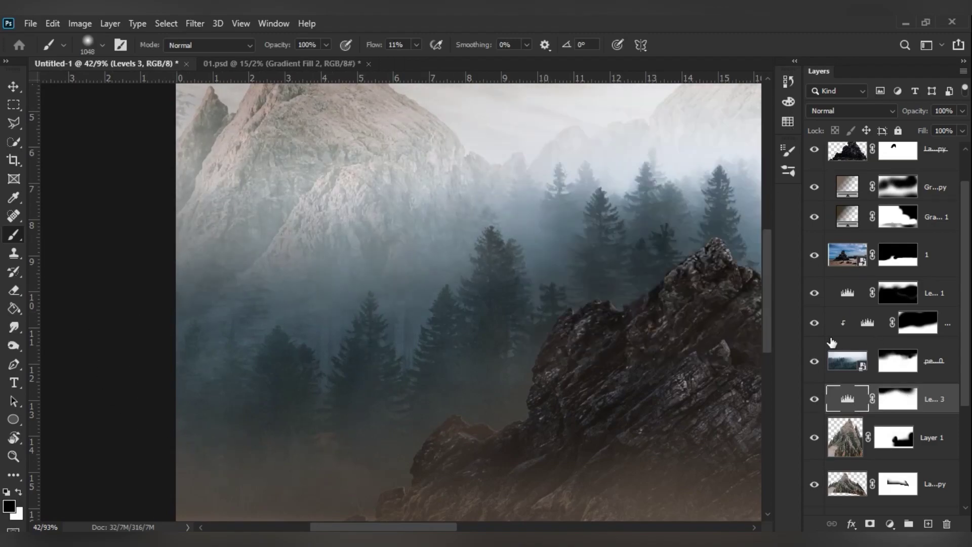
# Step: Touch up the forest layer's mask along the tree line and rock edge in black and white
pyautogui.click(897, 360)
pyautogui.press('x')
pyautogui.scroll(-1, 221, 397)
pyautogui.scroll(-1, 217, 385)
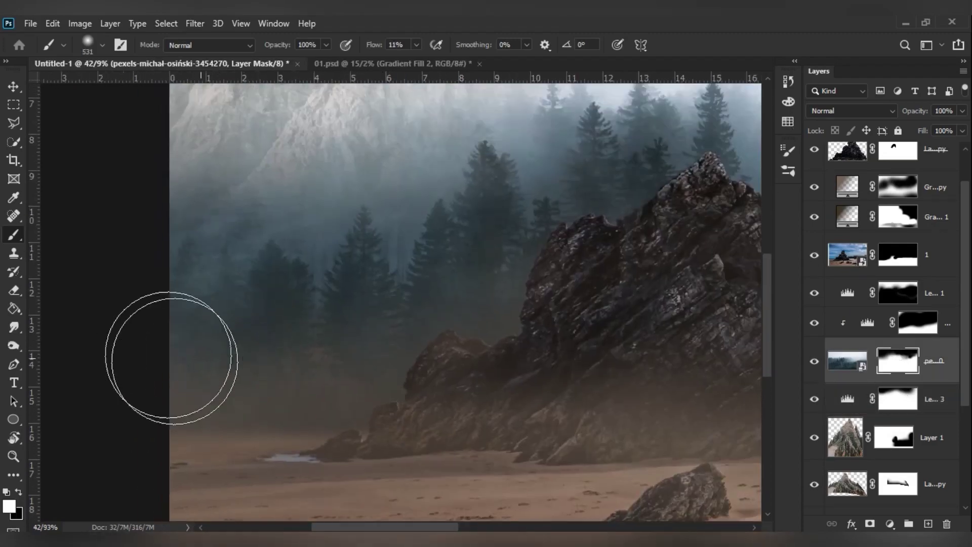
pyautogui.scroll(2, 171, 357)
pyautogui.scroll(-2, 152, 208)
pyautogui.press('x')
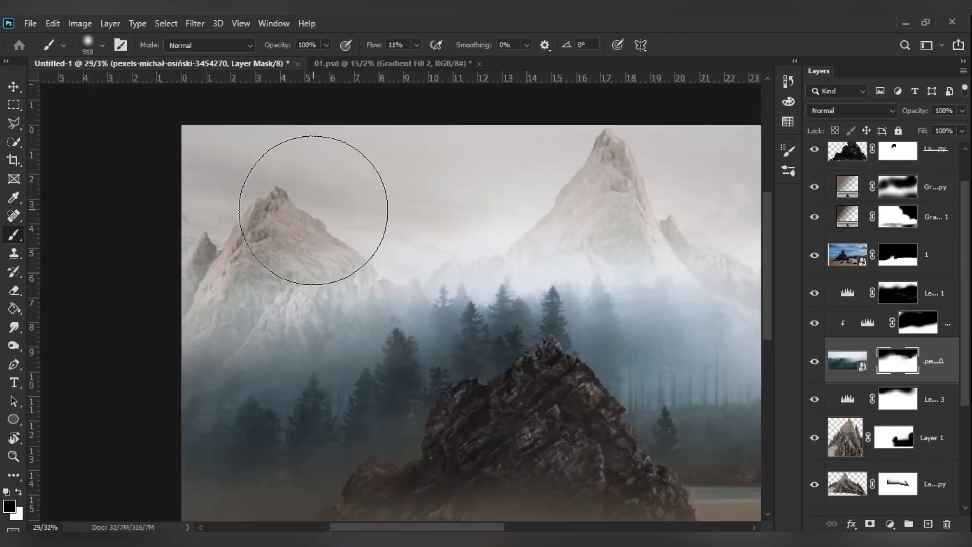
pyautogui.hscroll(5, 313, 209)
pyautogui.scroll(1, 531, 203)
pyautogui.scroll(5, 304, 235)
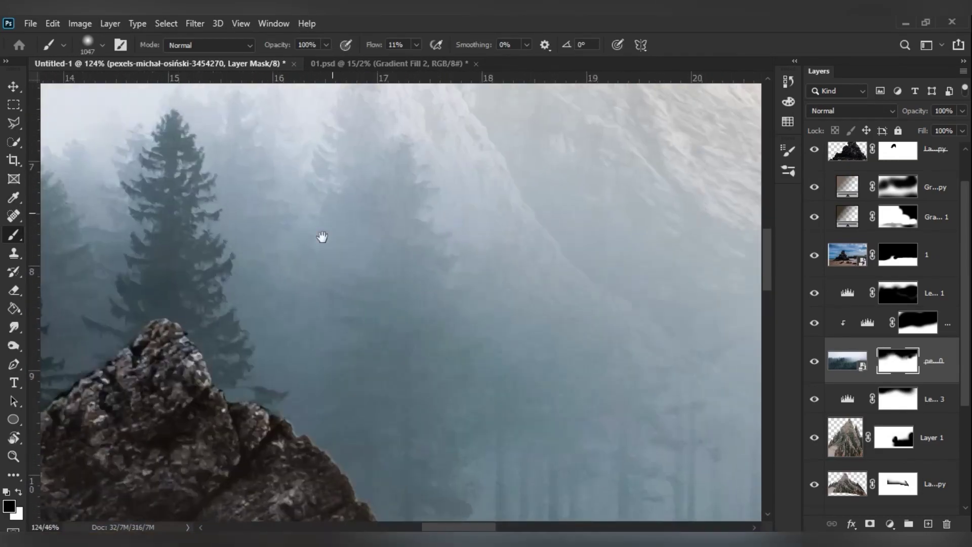
pyautogui.press('x')
pyautogui.scroll(-8, 315, 235)
pyautogui.scroll(2, 202, 310)
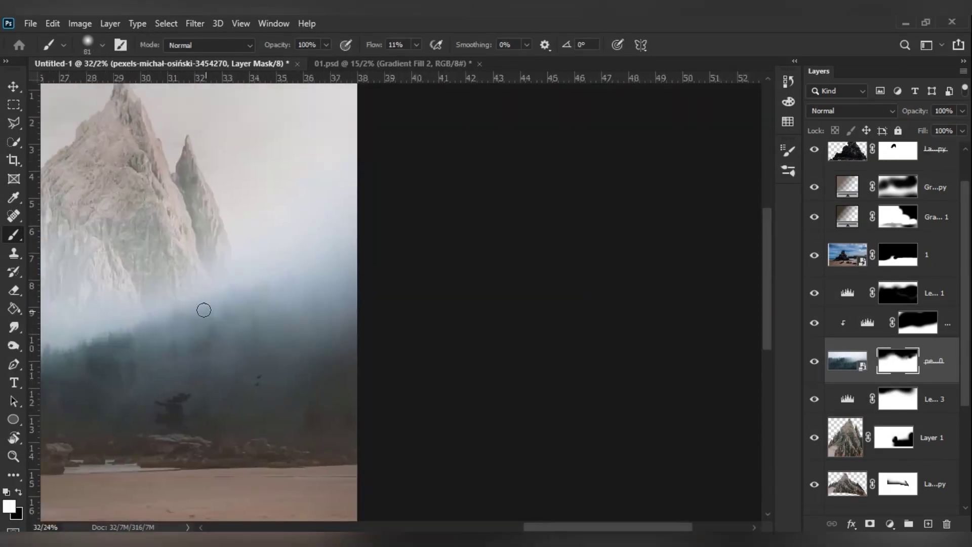
pyautogui.scroll(1, 314, 399)
pyautogui.scroll(1, 465, 322)
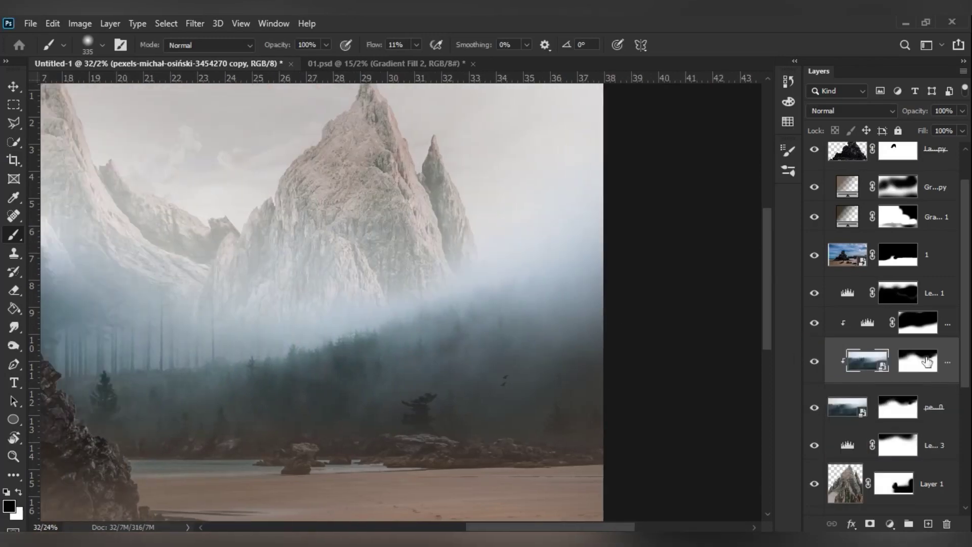
# Step: Duplicate Levels 3 and lift the copy's Output black to 225
pyautogui.moveTo(846, 398); pyautogui.dragTo(847, 388)
pyautogui.doubleClick(847, 399)
pyautogui.moveTo(681, 297); pyautogui.dragTo(720, 297)
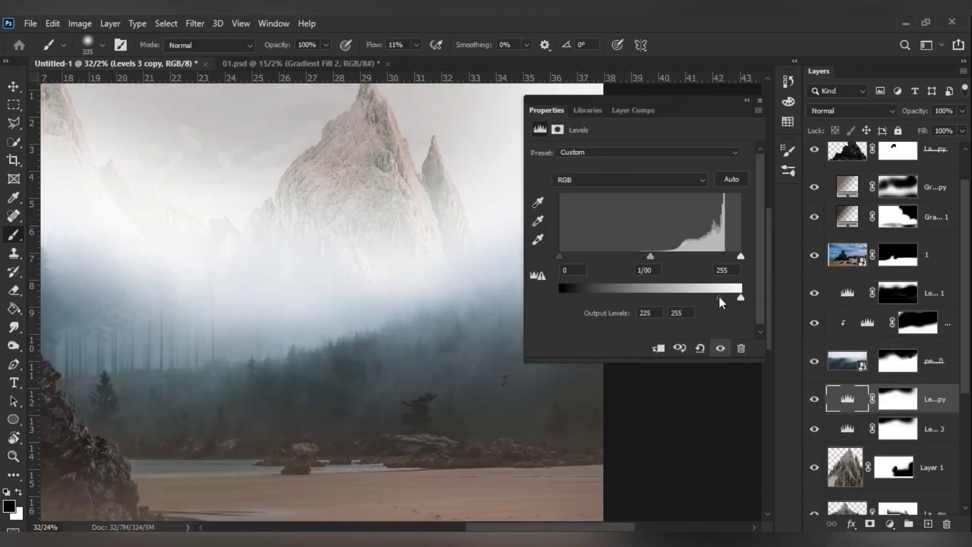
pyautogui.click(759, 100)
pyautogui.press('v')
pyautogui.hotkey('ctrl', '0')
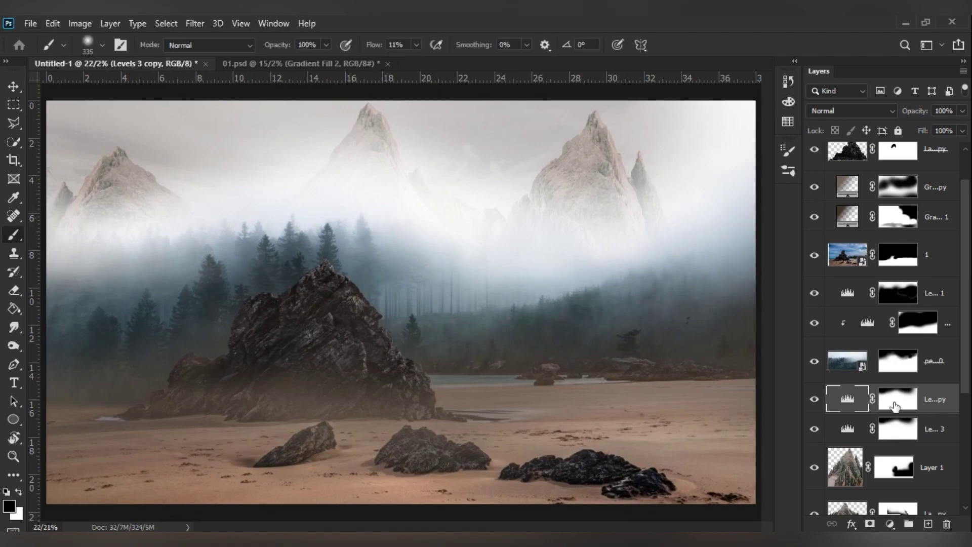
# Step: Paint the copy's mask over the mountains and lower its opacity to 44%
pyautogui.click(894, 405)
pyautogui.press('x')
pyautogui.moveTo(197, 218); pyautogui.dragTo(622, 165)
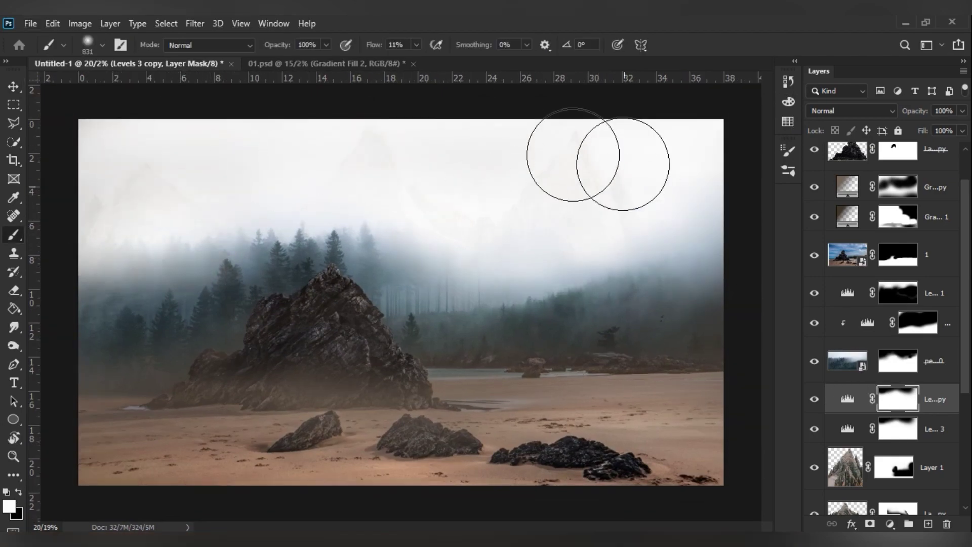
pyautogui.moveTo(887, 115); pyautogui.dragTo(870, 115)
pyautogui.scroll(5, 440, 106)
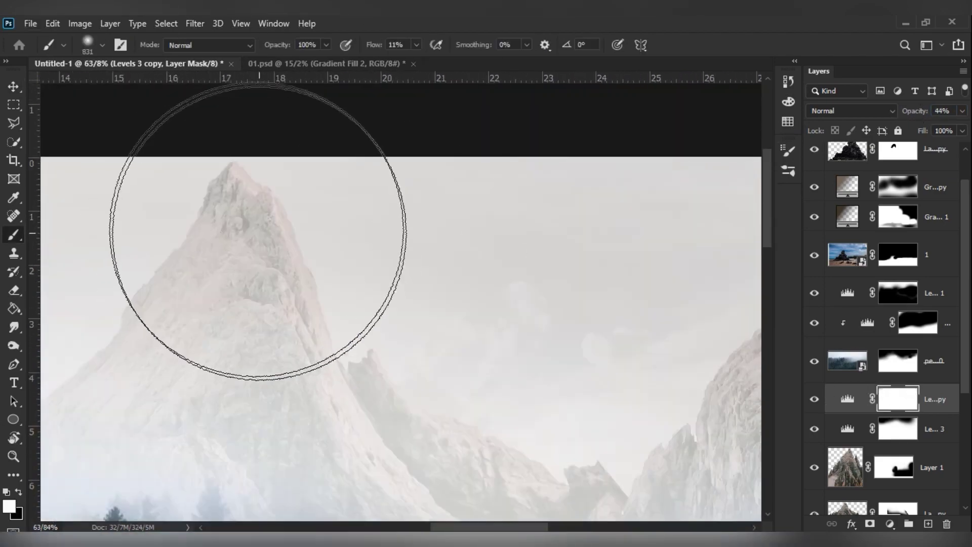
pyautogui.scroll(-1, 420, 283)
pyautogui.scroll(-1, 423, 195)
pyautogui.scroll(-1, 390, 217)
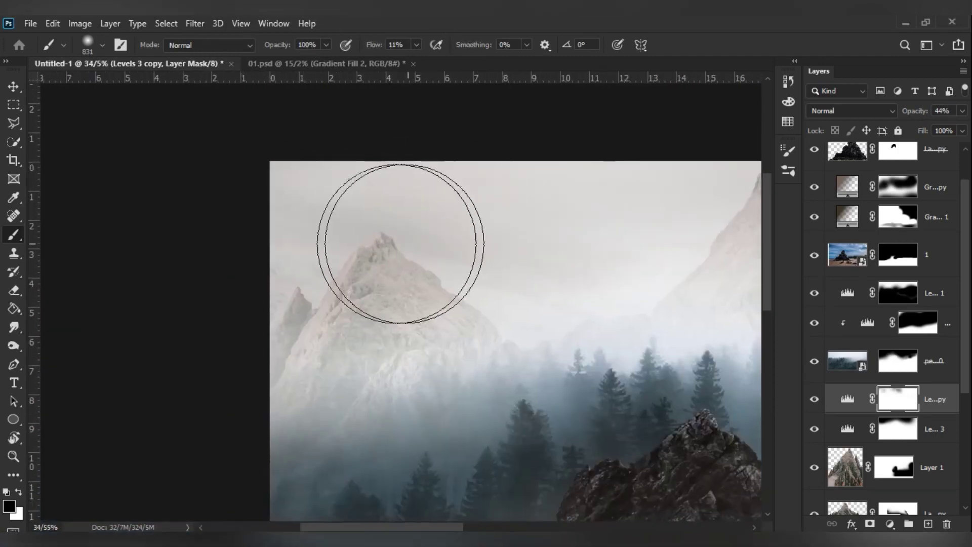
pyautogui.scroll(-1, 159, 199)
pyautogui.scroll(1, 704, 318)
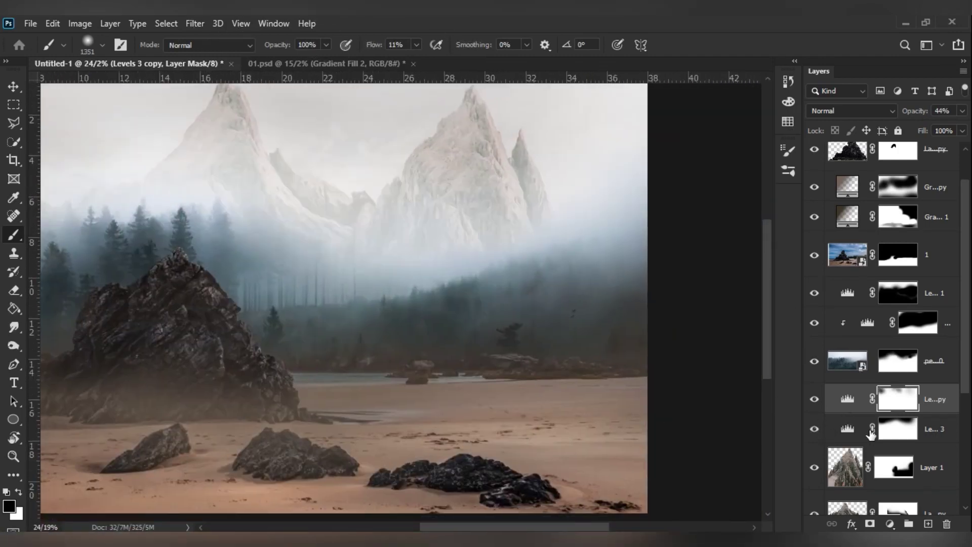
# Step: Target the original Levels 3 mask and swap the painting colours
pyautogui.click(897, 429)
pyautogui.press('x')
pyautogui.scroll(1, 464, 346)
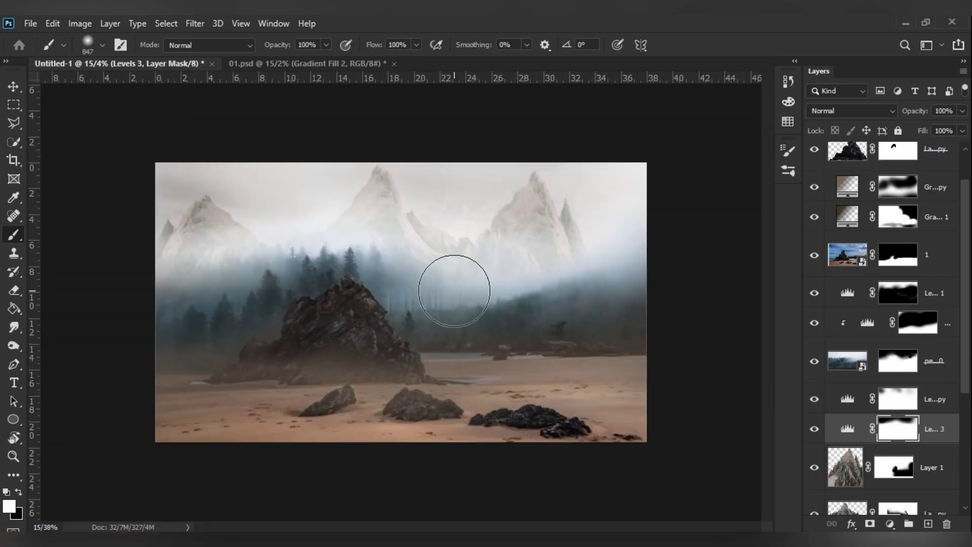
# Step: Paint white on the forest mask to bring the left pine trees back through the fog
pyautogui.press('b')
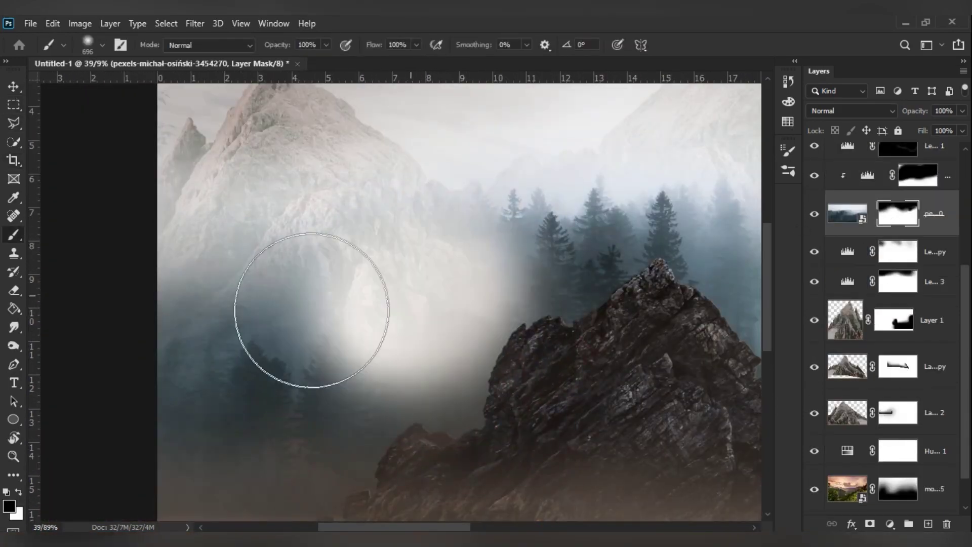
pyautogui.press('x')
pyautogui.moveTo(369, 304); pyautogui.dragTo(223, 326)
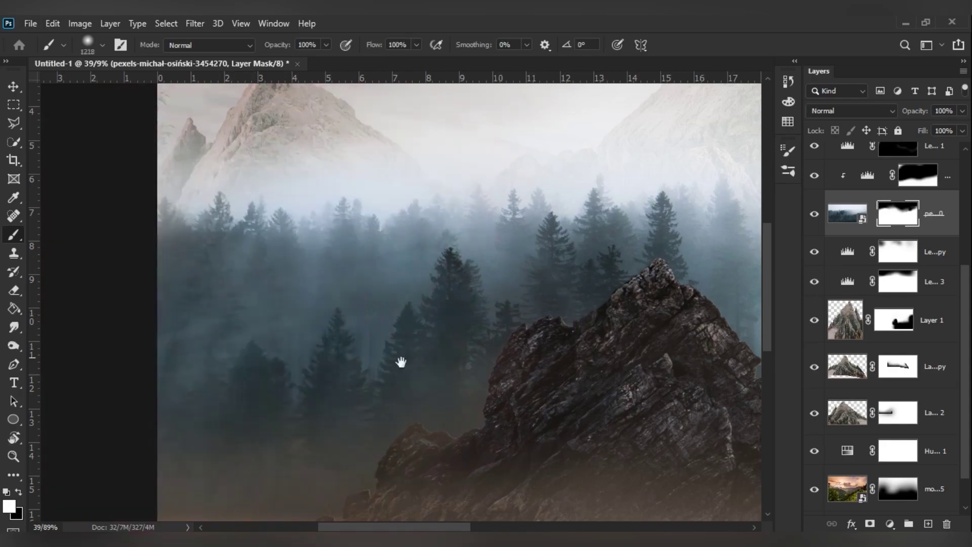
pyautogui.hscroll(5, 371, 374)
pyautogui.press(']')
pyautogui.scroll(-3, 411, 374)
pyautogui.scroll(1, 581, 369)
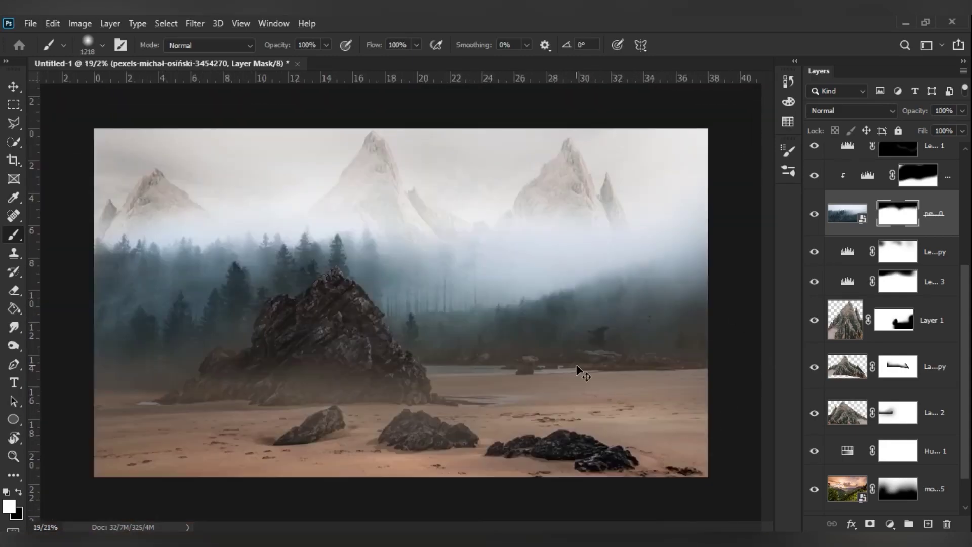
pyautogui.scroll(2, 180, 269)
pyautogui.scroll(4, 336, 272)
# Step: Brush black with a smaller brush to blend mist into the peak
pyautogui.press('[')
pyautogui.press('[')
pyautogui.press('[')
pyautogui.press('x')
pyautogui.press('[')
pyautogui.press('[')
pyautogui.press('[')
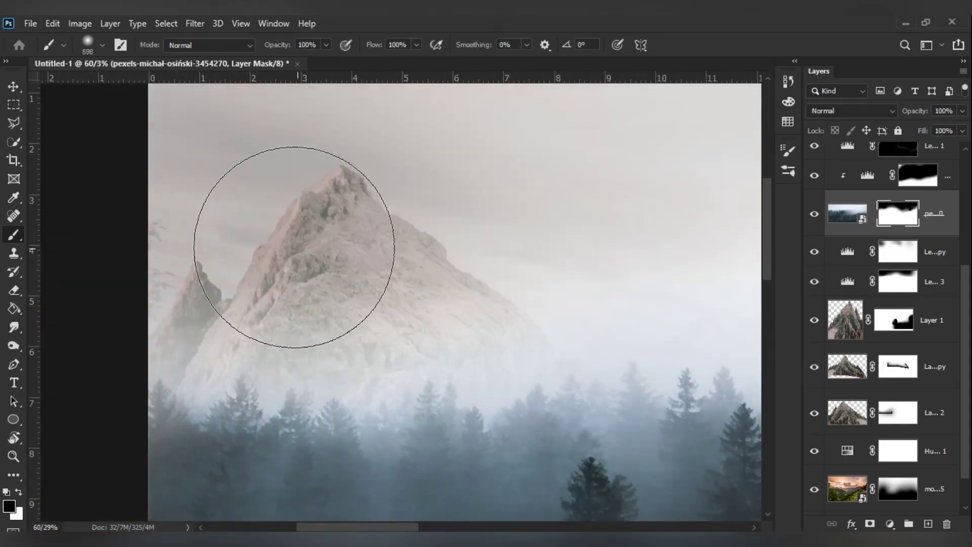
pyautogui.scroll(2, 449, 271)
pyautogui.scroll(-1, 444, 223)
pyautogui.scroll(-2, 376, 190)
pyautogui.scroll(-5, 375, 190)
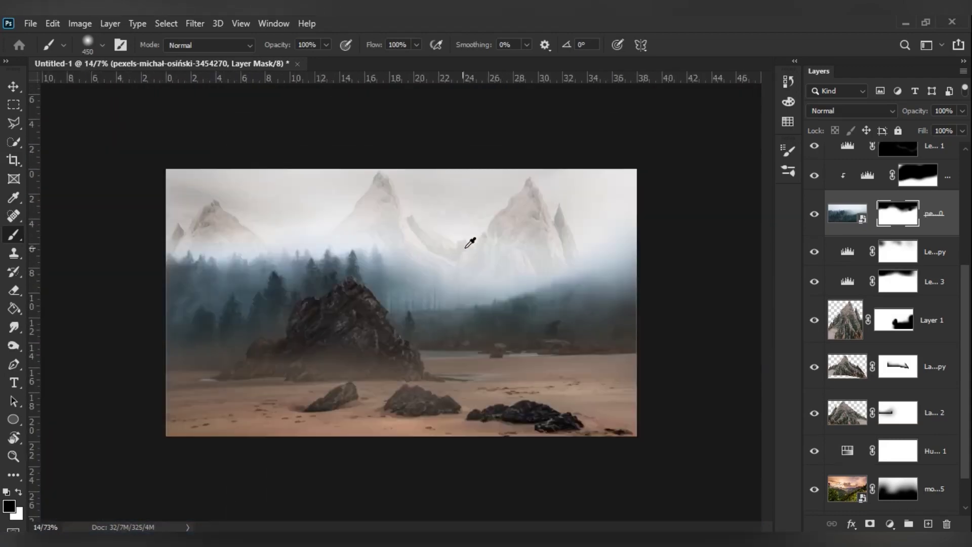
pyautogui.scroll(-1, 467, 243)
pyautogui.scroll(2, 497, 265)
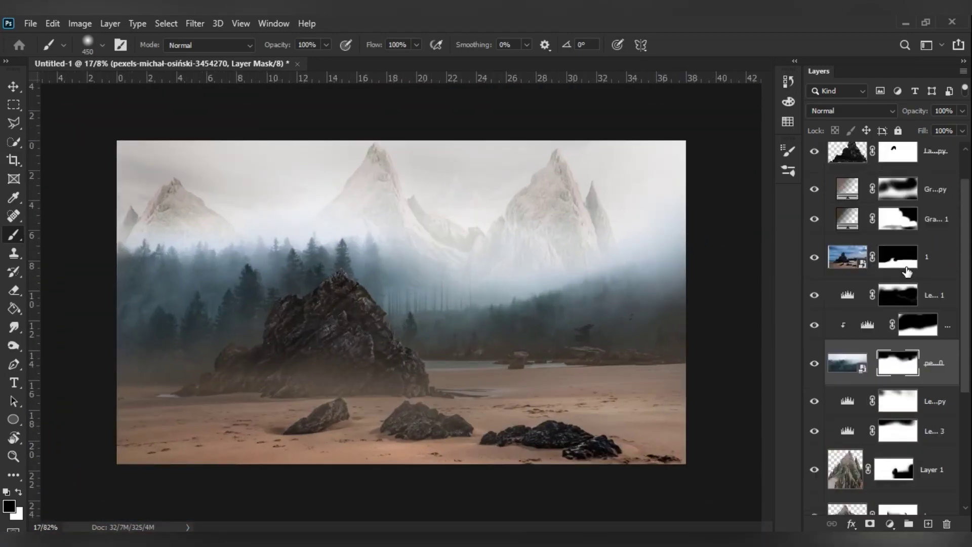
pyautogui.hotkey('alt', ']')
pyautogui.hotkey('alt', ']')
pyautogui.hotkey('alt', ']')
pyautogui.press('x')
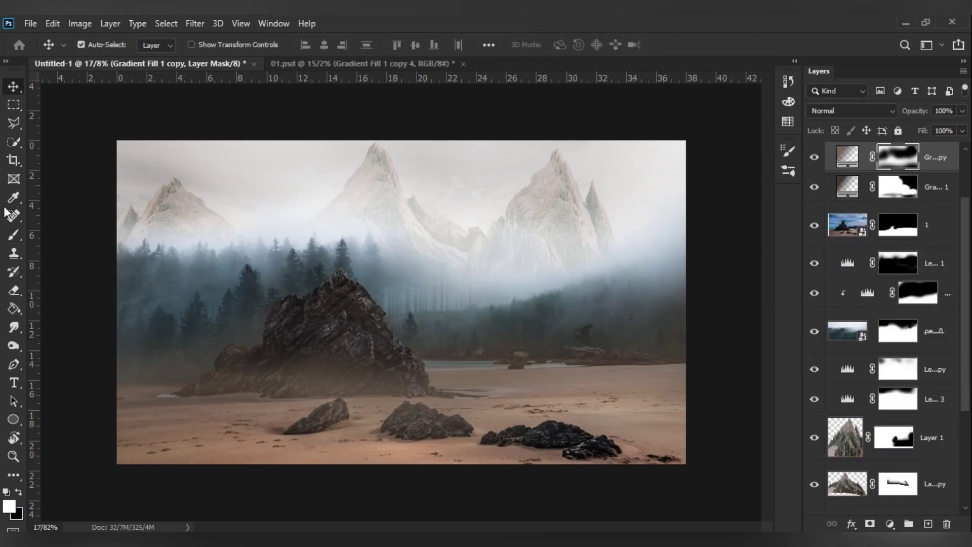
# Step: Paint fog over the beach rocks and shift the fog gradient up over the beach
pyautogui.click(14, 235)
pyautogui.moveTo(189, 373)
pyautogui.mouseDown()
pyautogui.moveTo(297, 390)
pyautogui.moveTo(230, 360)
pyautogui.mouseUp()
pyautogui.doubleClick(847, 157)
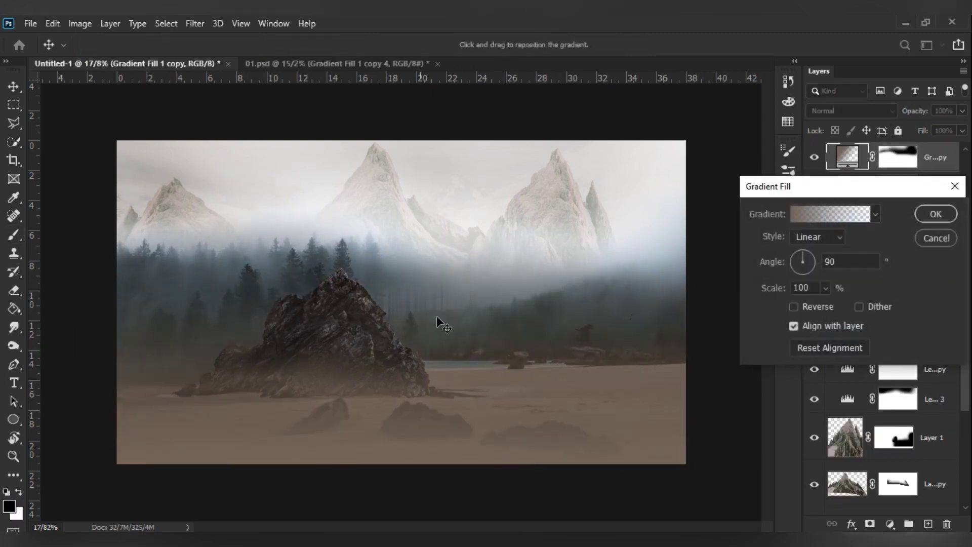
pyautogui.moveTo(436, 317)
pyautogui.mouseDown()
pyautogui.moveTo(445, 276)
pyautogui.moveTo(434, 282)
pyautogui.mouseUp()
pyautogui.press('Return')
pyautogui.click(898, 157)
# Step: Fill the gradient copy's mask white, then brush fog away from the foreground rocks at low flow
pyautogui.press('b')
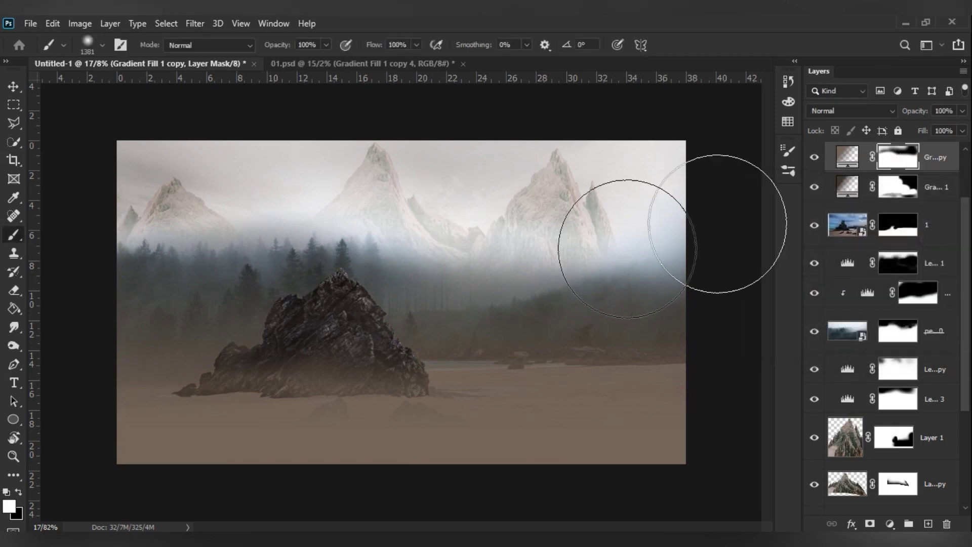
pyautogui.press('x')
pyautogui.hotkey('alt', 'BackSpace')
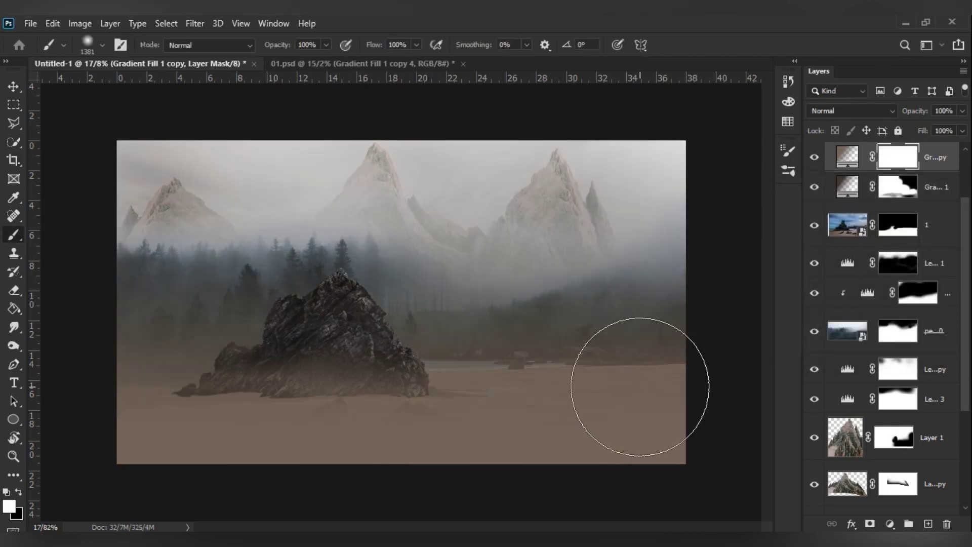
pyautogui.hotkey('ctrl', '-')
pyautogui.hotkey('shift', '4')
pyautogui.hotkey('shift', '8')
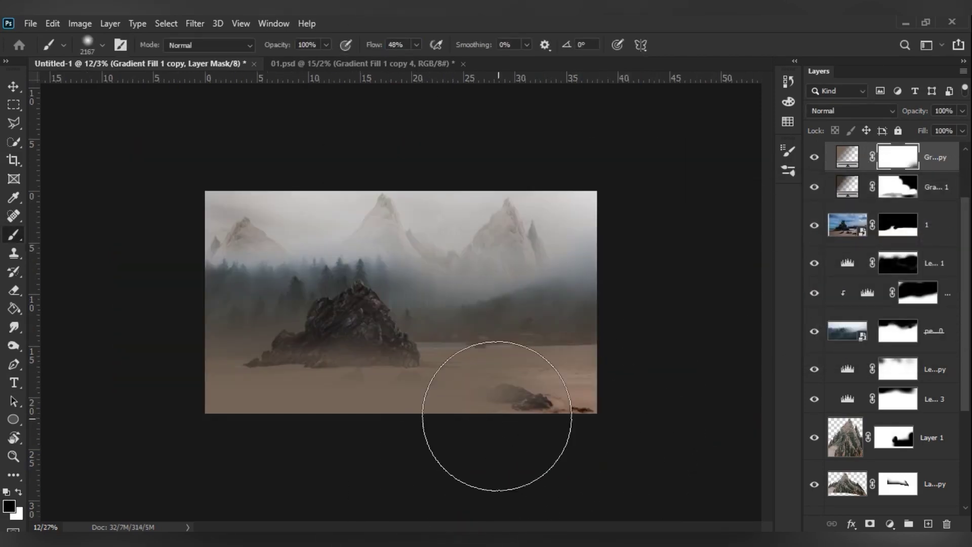
pyautogui.moveTo(497, 416); pyautogui.dragTo(151, 466)
pyautogui.press('x')
pyautogui.hotkey('ctrl', '0')
pyautogui.hotkey('ctrl', '-')
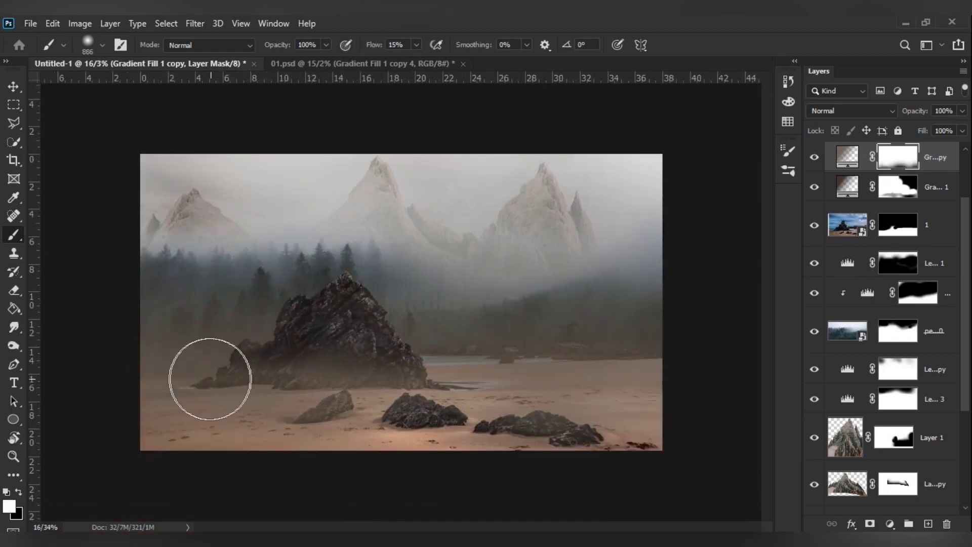
# Step: Move the fog gradient copy below Gradient Fill 1 and compare the fog layers
pyautogui.moveTo(950, 190); pyautogui.dragTo(950, 188)
pyautogui.press('x')
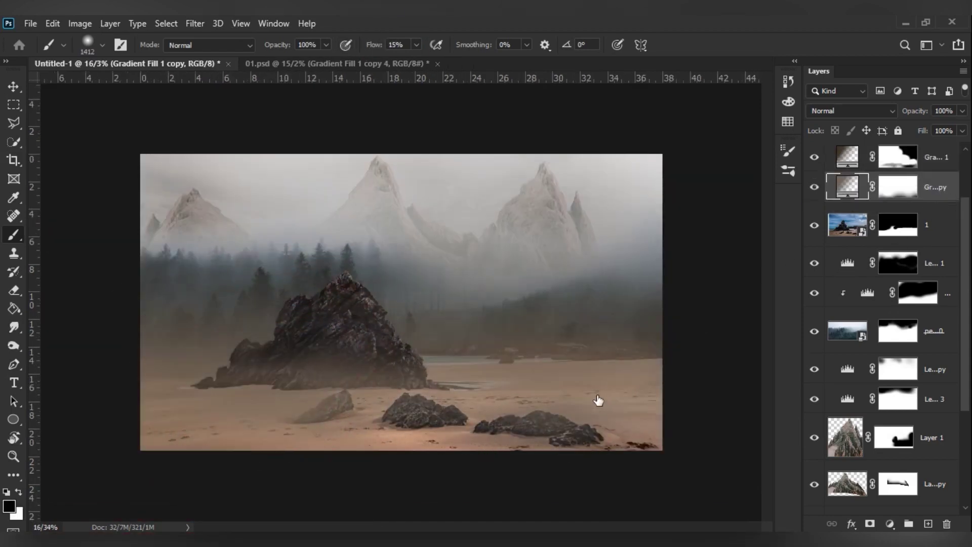
pyautogui.hotkey('ctrl', '0')
pyautogui.scroll(2, 859, 327)
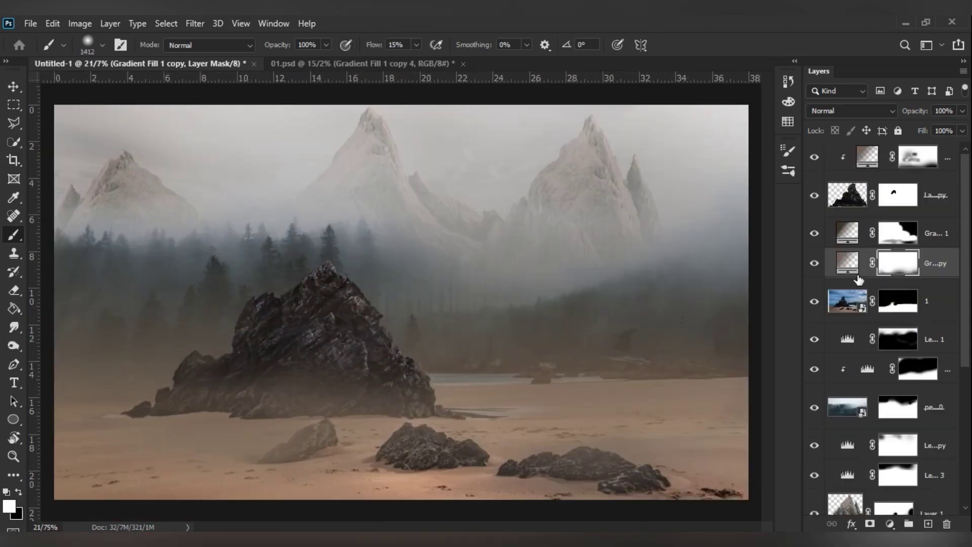
pyautogui.click(814, 339)
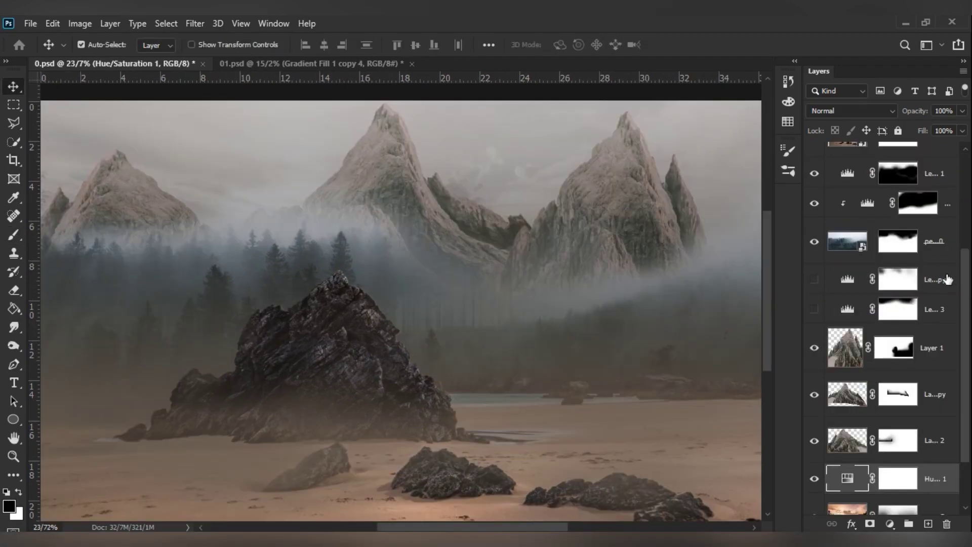
# Step: Delete the hidden, unused Levels layers
pyautogui.click(947, 279)
pyautogui.keyDown('shift'); pyautogui.click(937, 309); pyautogui.keyUp('shift')
pyautogui.press('Delete')
# Step: Nudge the forest photo layer lower in the scene
pyautogui.click(897, 241)
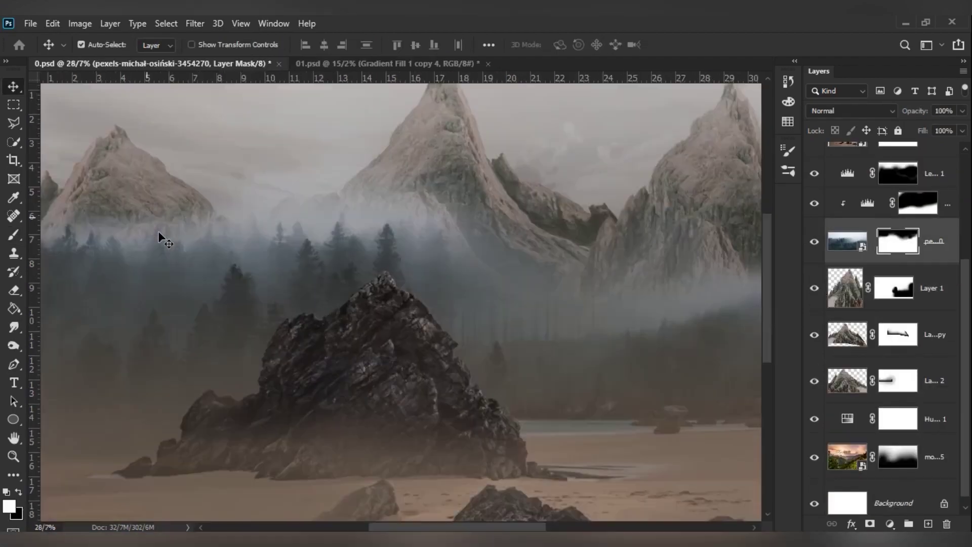
pyautogui.scroll(3, 459, 263)
pyautogui.scroll(-2, 733, 294)
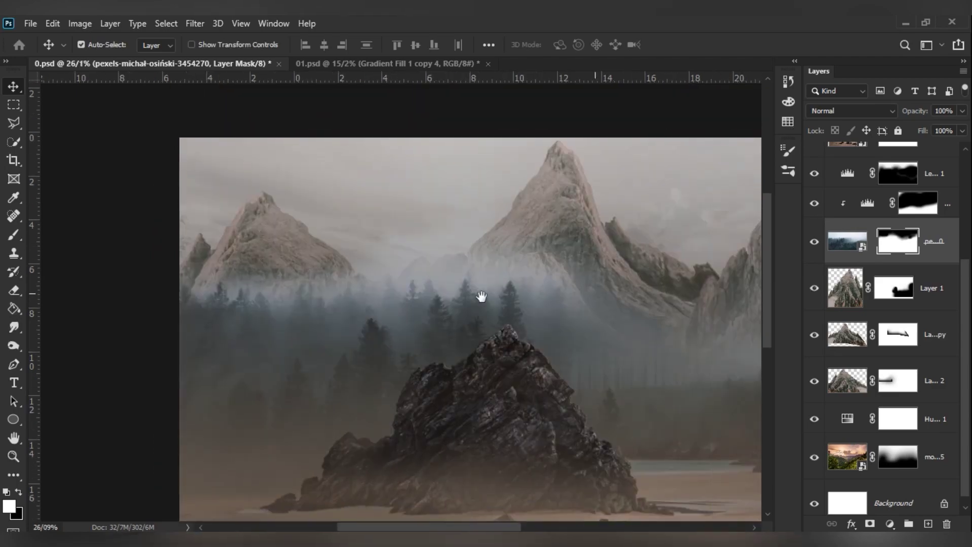
pyautogui.moveTo(480, 280)
pyautogui.mouseDown()
pyautogui.moveTo(477, 390)
pyautogui.moveTo(480, 279)
pyautogui.mouseUp()
# Step: Target the mountain layer masks and enlarge the soft brush
pyautogui.click(842, 293)
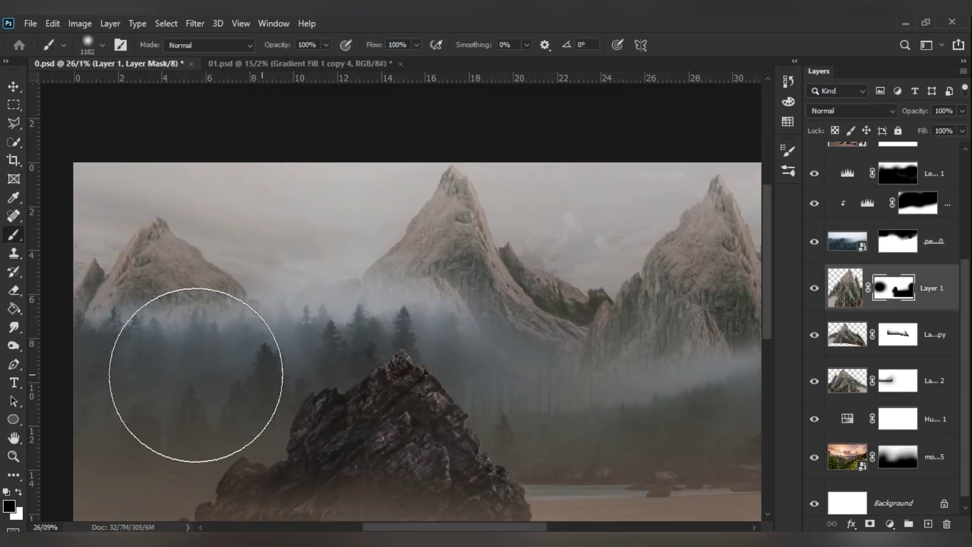
pyautogui.scroll(2, 304, 343)
pyautogui.scroll(-1, 303, 342)
pyautogui.click(898, 380)
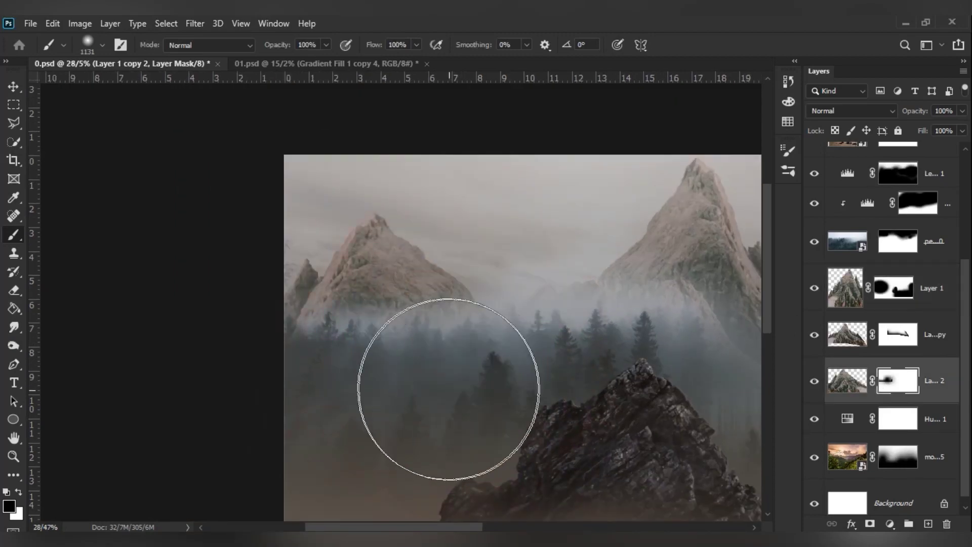
pyautogui.hscroll(1, 448, 389)
pyautogui.hscroll(1, 339, 386)
pyautogui.hotkey('alt', ']')
pyautogui.press(']')
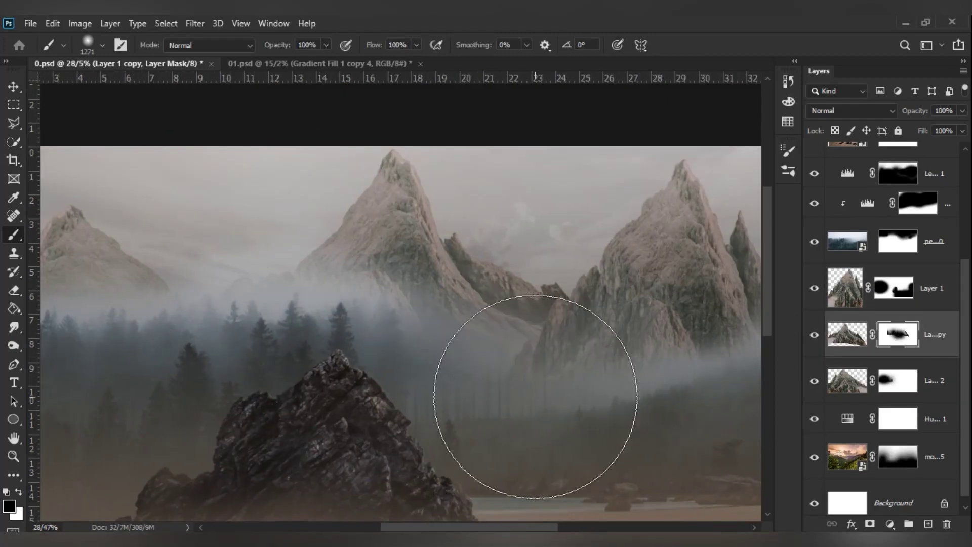
pyautogui.scroll(-2, 536, 396)
# Step: Restore rock detail between the peaks on the main mountain mask with a softened brush
pyautogui.click(893, 287)
pyautogui.press(']')
pyautogui.scroll(-1, 538, 225)
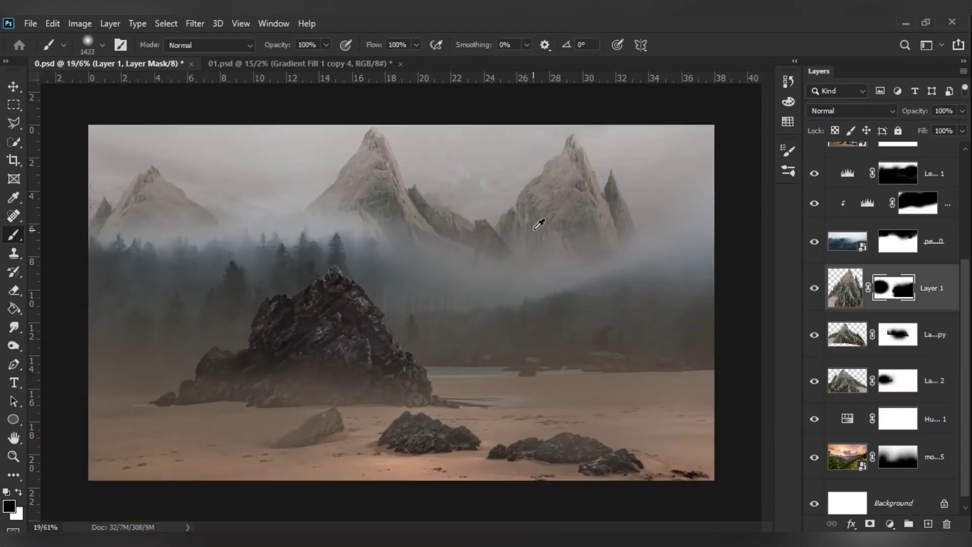
pyautogui.scroll(1, 380, 273)
pyautogui.scroll(-1, 553, 273)
pyautogui.scroll(10, 472, 237)
pyautogui.moveTo(457, 294); pyautogui.dragTo(207, 298)
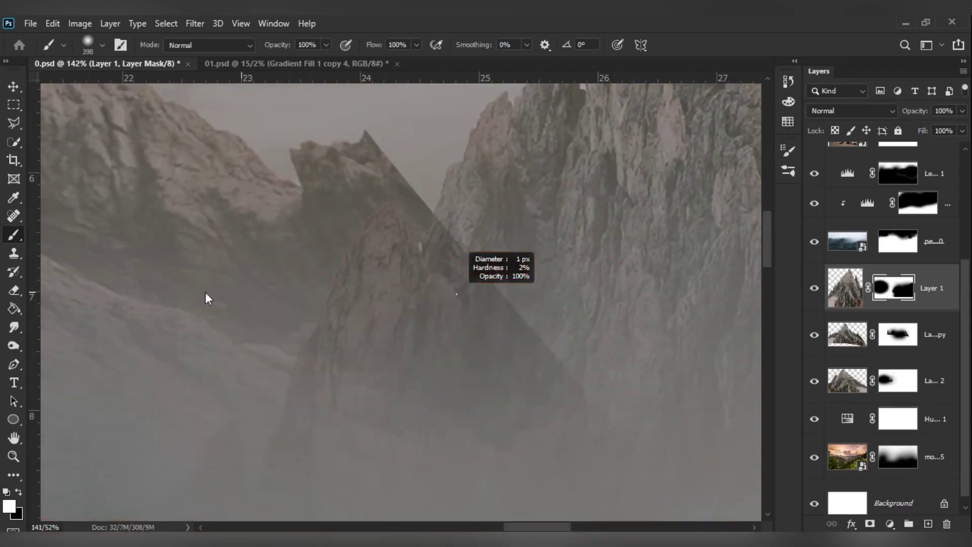
pyautogui.moveTo(506, 283); pyautogui.dragTo(449, 280)
# Step: Blend the main mountain's base softly into the mist
pyautogui.scroll(-3, 511, 234)
pyautogui.scroll(-2, 445, 309)
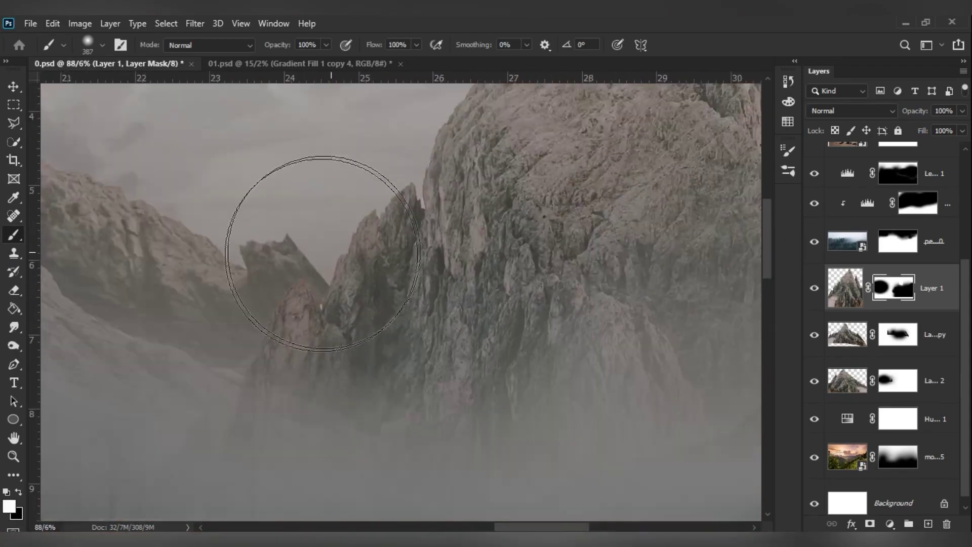
pyautogui.scroll(-1, 282, 217)
pyautogui.moveTo(428, 224); pyautogui.dragTo(510, 254)
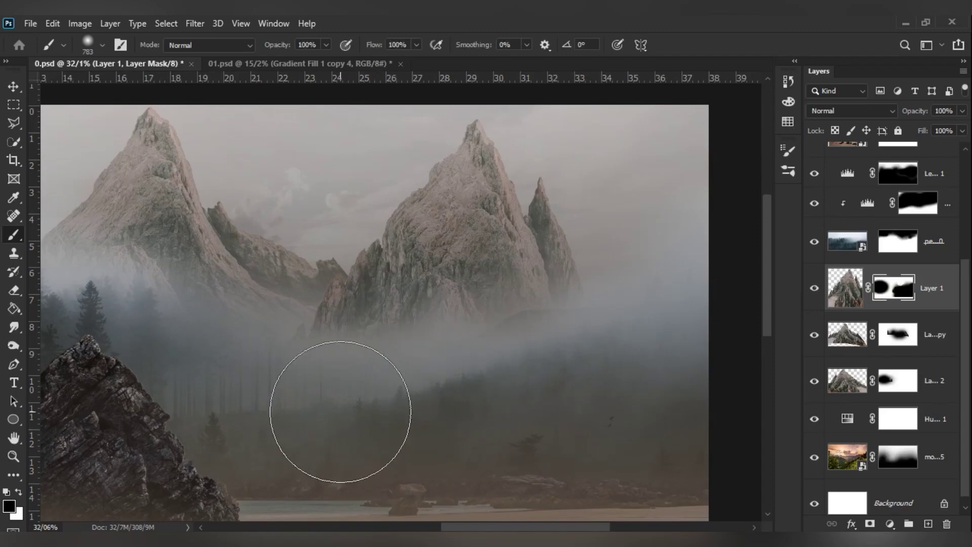
pyautogui.scroll(-2, 340, 411)
pyautogui.scroll(3, 817, 207)
# Step: Inspect the fog gradient fill settings, leaving them unchanged
pyautogui.doubleClick(866, 157)
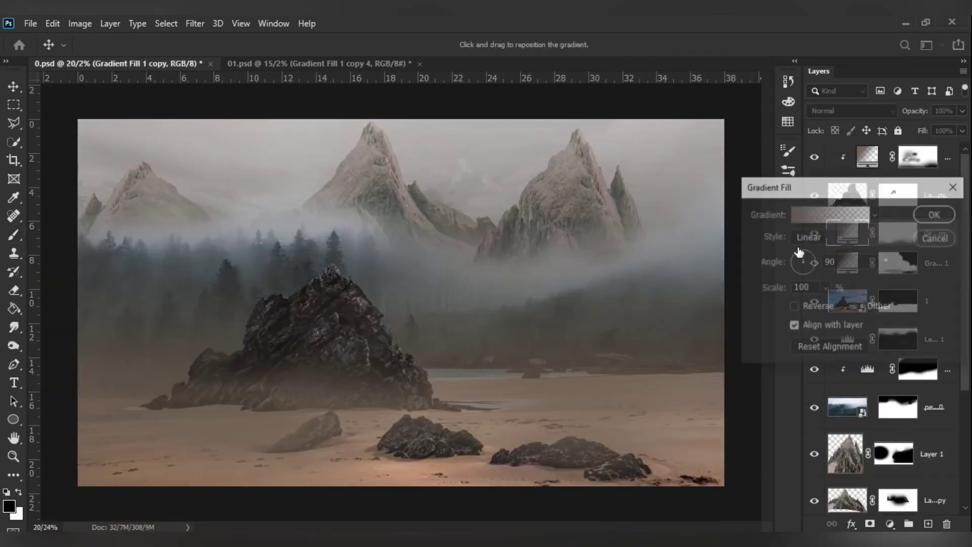
pyautogui.moveTo(541, 355); pyautogui.dragTo(533, 210)
pyautogui.click(936, 238)
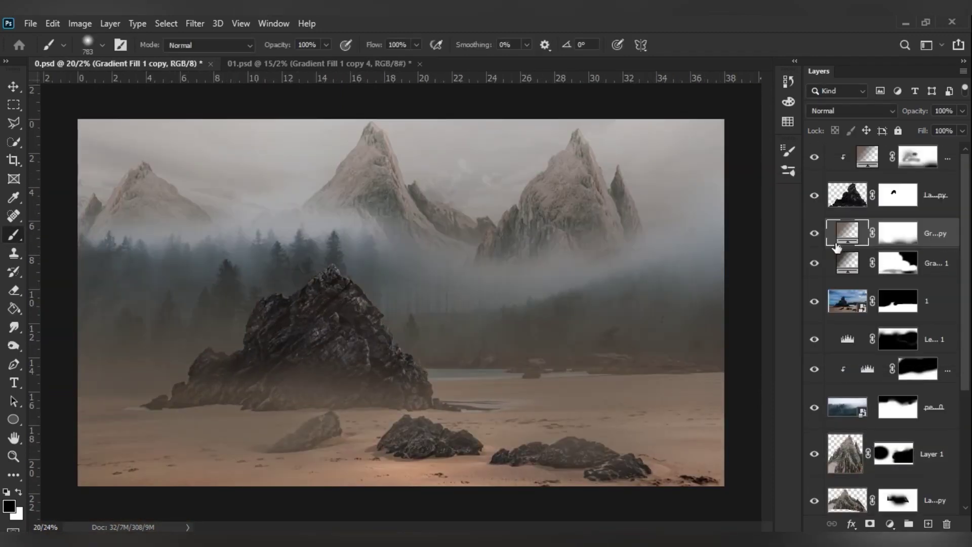
pyautogui.doubleClick(847, 232)
pyautogui.press('Escape')
pyautogui.doubleClick(867, 157)
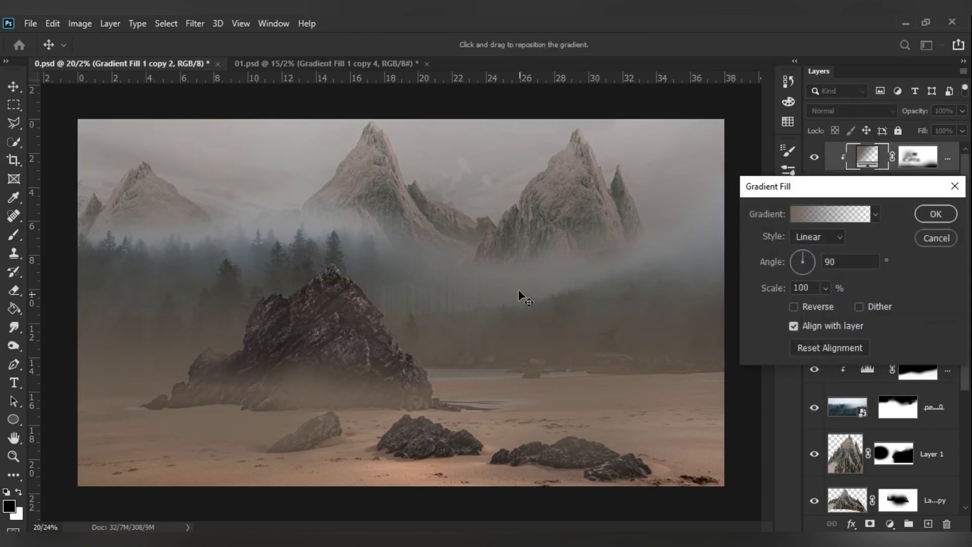
pyautogui.press('Return')
# Step: Move the fog gradient copy below Gradient Fill 1 and stretch its scale to 181%
pyautogui.moveTo(933, 237); pyautogui.dragTo(866, 253)
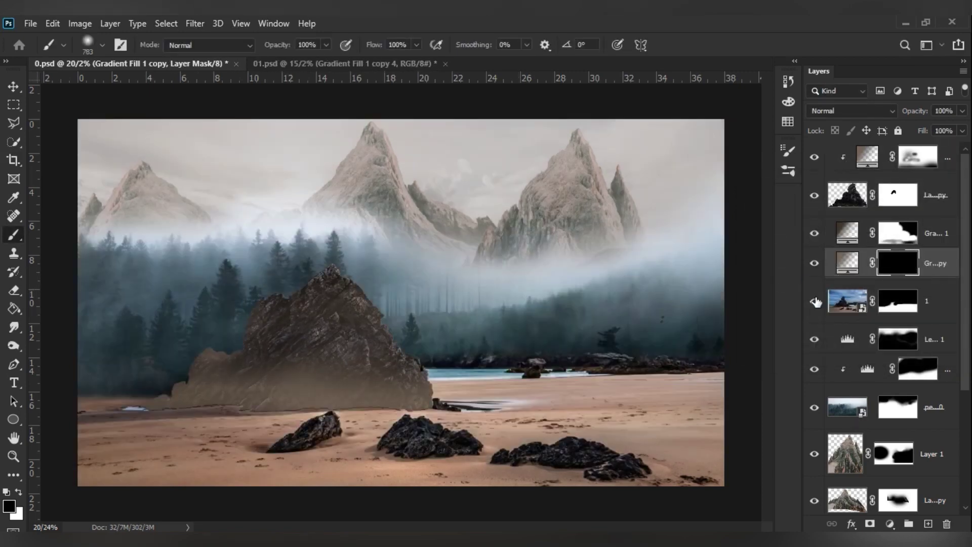
pyautogui.click(815, 302)
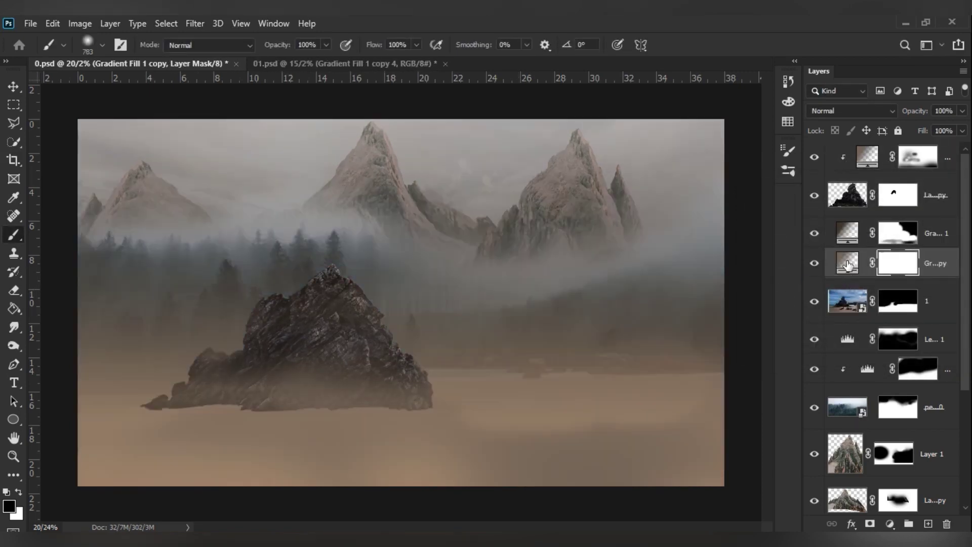
pyautogui.doubleClick(846, 263)
pyautogui.moveTo(767, 273); pyautogui.dragTo(737, 306)
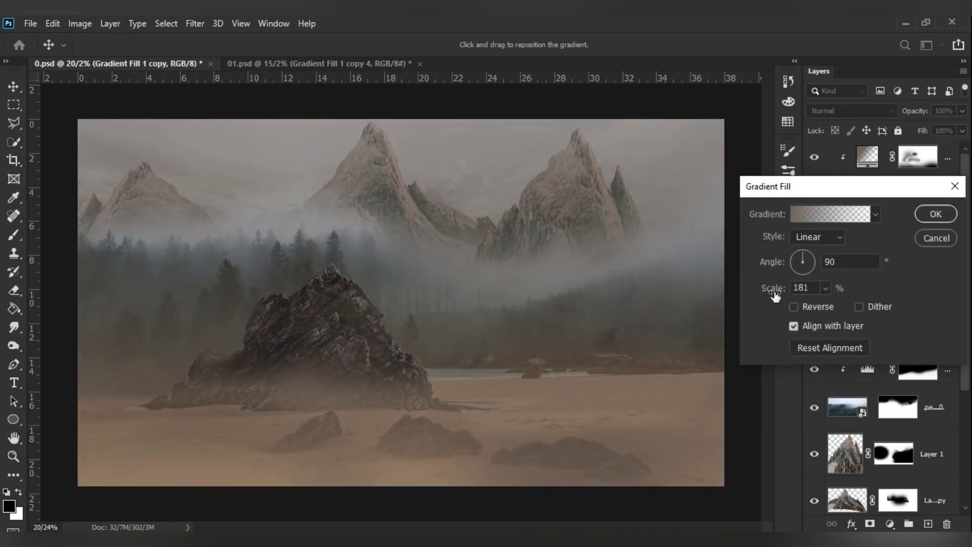
pyautogui.press('Return')
# Step: Review the first gradient fill and the Hue/Saturation adjustment settings
pyautogui.doubleClick(854, 236)
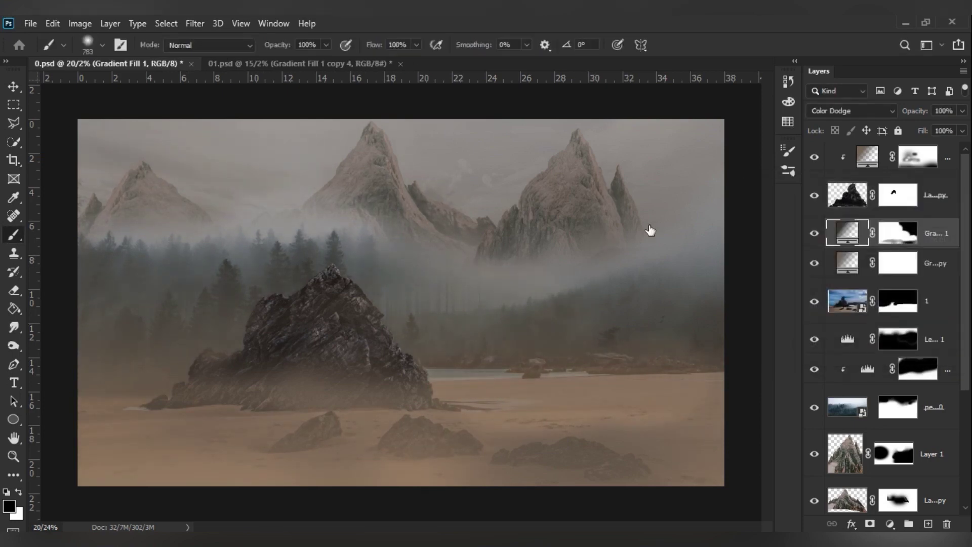
pyautogui.scroll(-4, 891, 354)
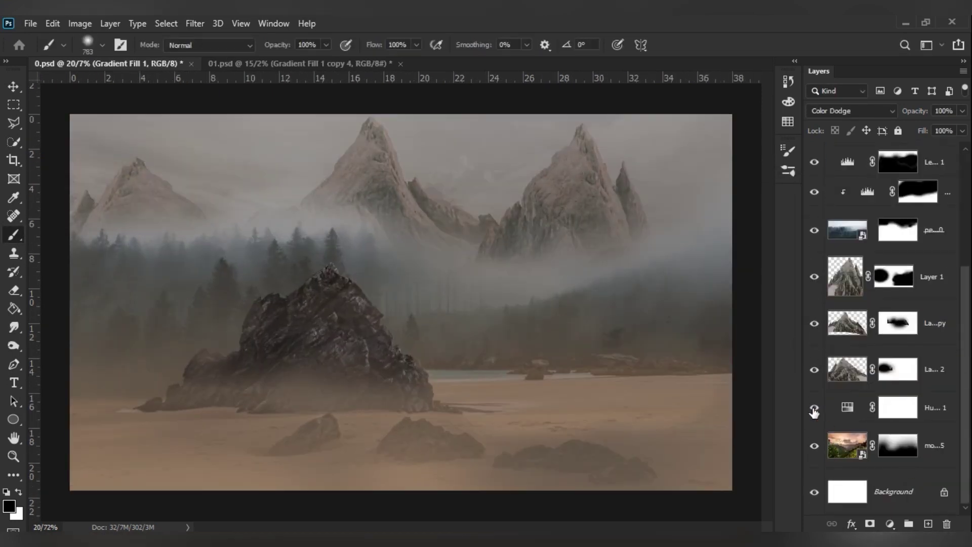
pyautogui.doubleClick(847, 407)
pyautogui.click(759, 100)
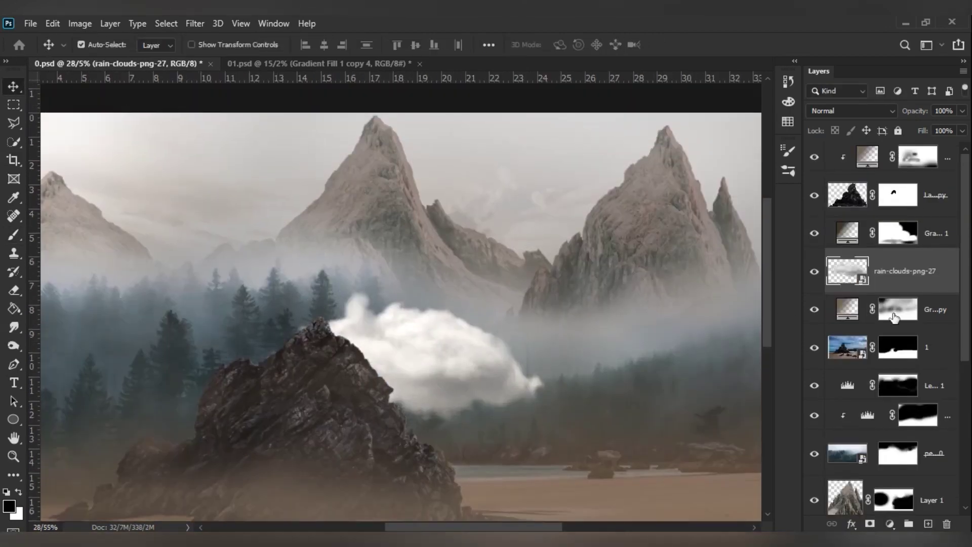
# Step: Scale the cloud image down with Free Transform
pyautogui.scroll(3, 112, 174)
pyautogui.hotkey('ctrl', 't')
pyautogui.moveTo(439, 327); pyautogui.dragTo(311, 387)
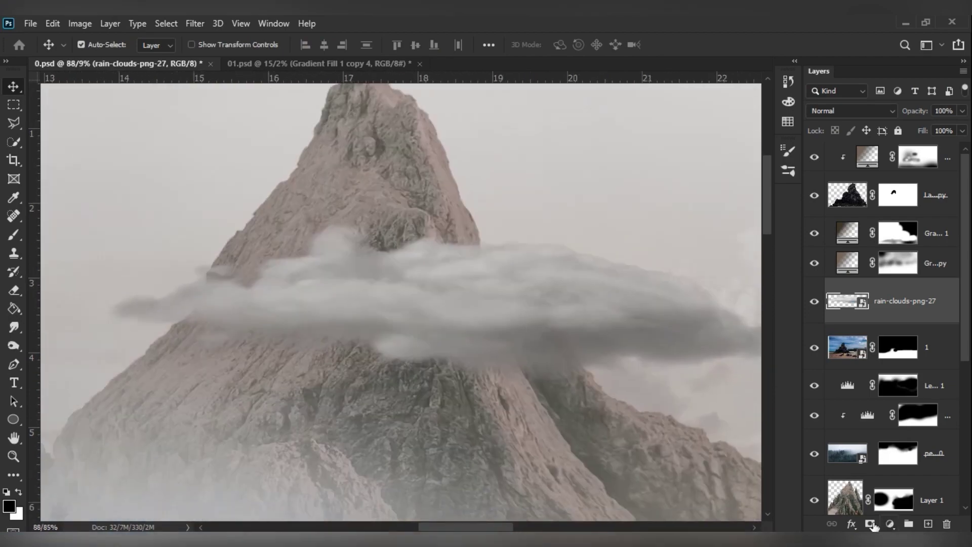
pyautogui.scroll(-3, 574, 381)
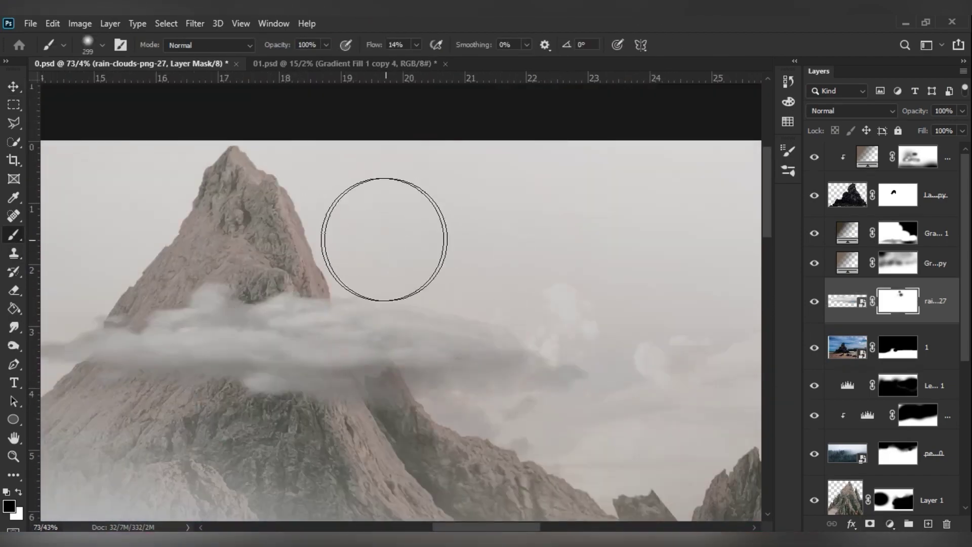
pyautogui.scroll(-2, 260, 352)
# Step: Duplicate the cloud, shrink and flip the copy horizontally, and place it on the peak
pyautogui.hotkey('ctrl', 'j')
pyautogui.hotkey('ctrl', 't')
pyautogui.moveTo(535, 314); pyautogui.dragTo(449, 266)
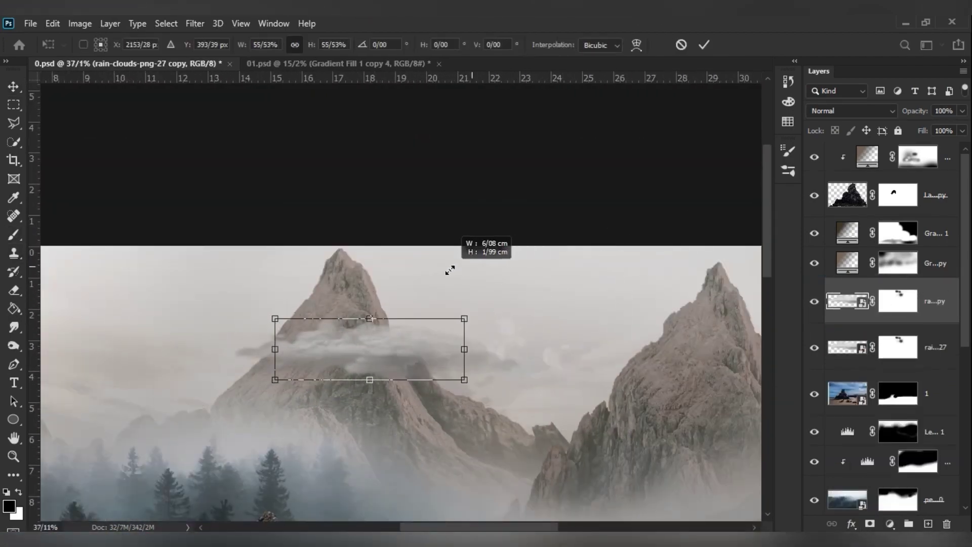
pyautogui.rightClick(416, 140)
pyautogui.click(477, 377)
pyautogui.moveTo(408, 377)
pyautogui.mouseDown()
pyautogui.moveTo(482, 371)
pyautogui.moveTo(538, 385)
pyautogui.mouseUp()
pyautogui.press('Return')
pyautogui.click(897, 301)
# Step: Duplicate the cloud again and stretch the new copy into a wide band
pyautogui.press('b')
pyautogui.scroll(5, 405, 329)
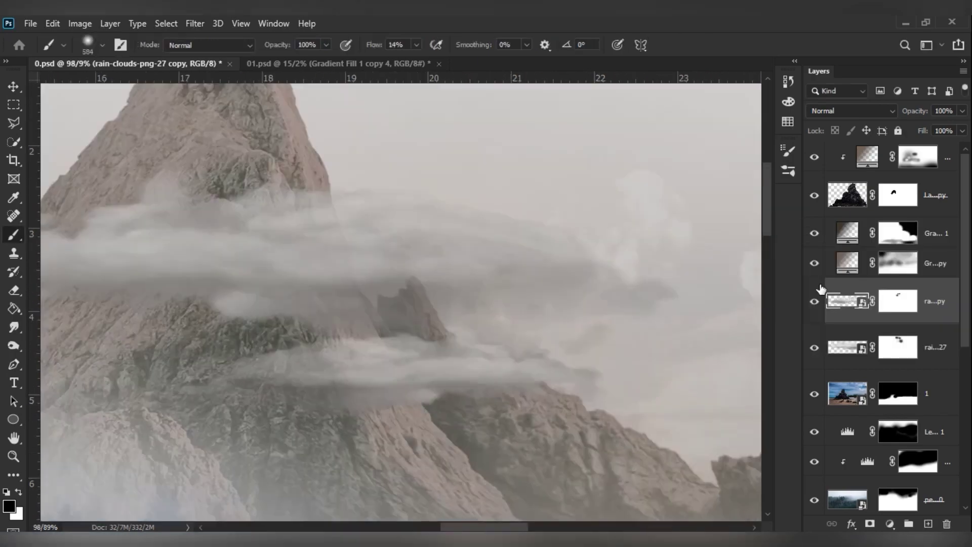
pyautogui.hotkey('ctrl', '0')
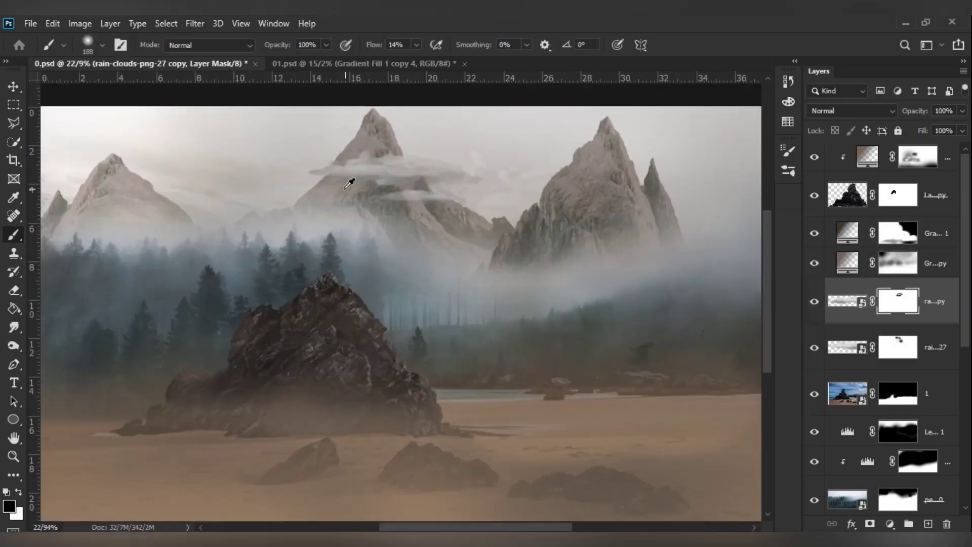
pyautogui.scroll(3, 106, 169)
pyautogui.hotkey('ctrl', 'j')
pyautogui.press('v')
pyautogui.moveTo(348, 328); pyautogui.dragTo(463, 328)
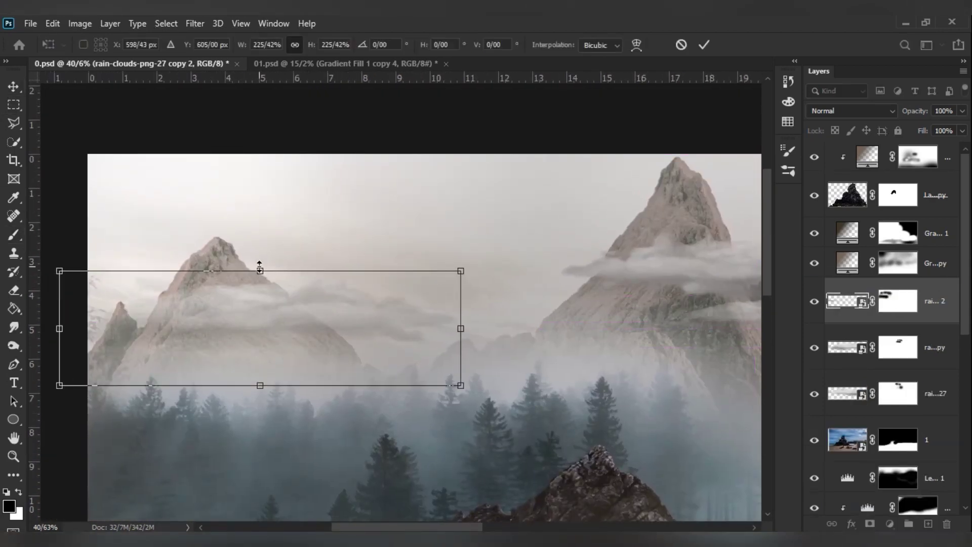
pyautogui.moveTo(427, 269); pyautogui.dragTo(441, 287)
# Step: Reshape the cloud layer's tones with a Curves adjustment
pyautogui.press('Return')
pyautogui.hotkey('ctrl', 'm')
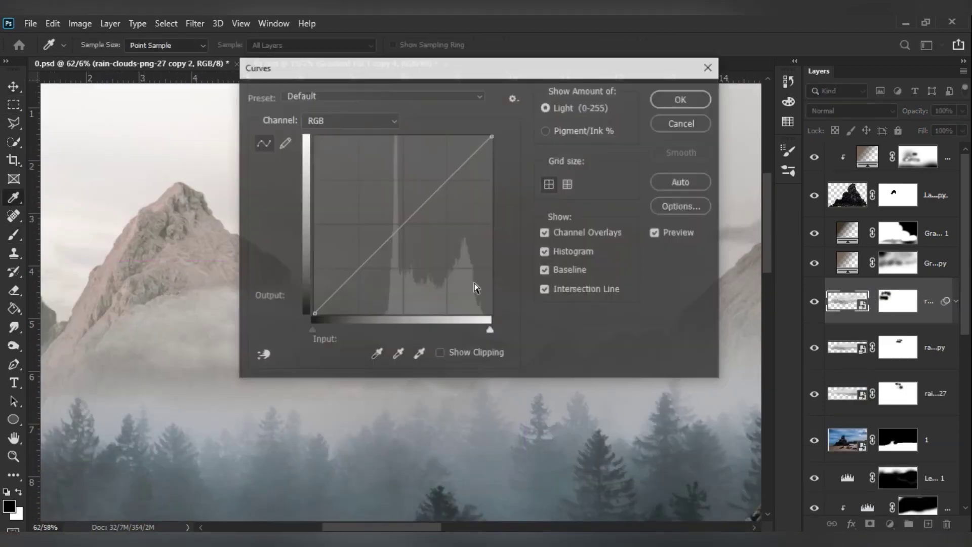
pyautogui.moveTo(412, 213); pyautogui.dragTo(405, 181)
pyautogui.press('Return')
pyautogui.scroll(-2, 150, 173)
pyautogui.scroll(3, 754, 89)
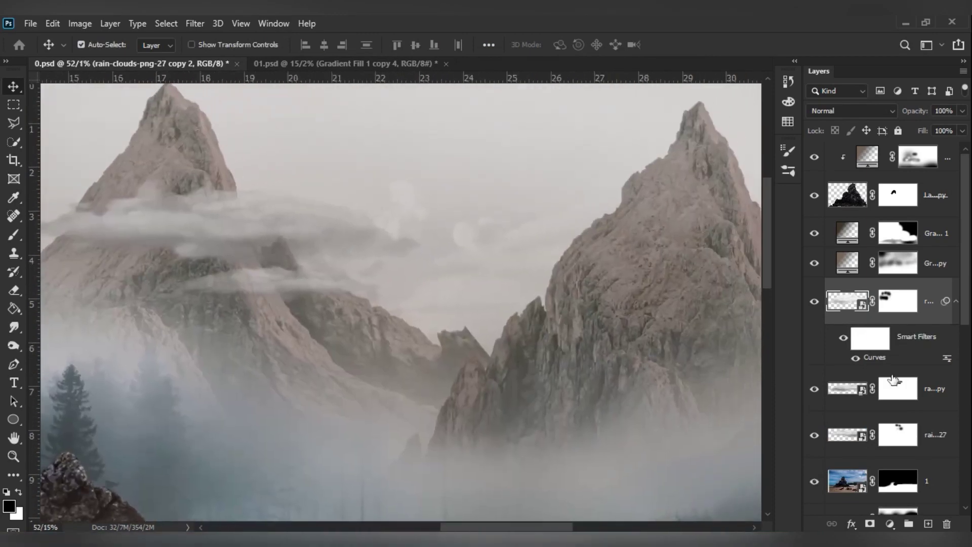
pyautogui.click(897, 389)
pyautogui.hotkey('ctrl', 'm')
pyautogui.press('Return')
# Step: Apply a Levels adjustment to the lower cloud layer
pyautogui.click(846, 434)
pyautogui.hotkey('ctrl', 'l')
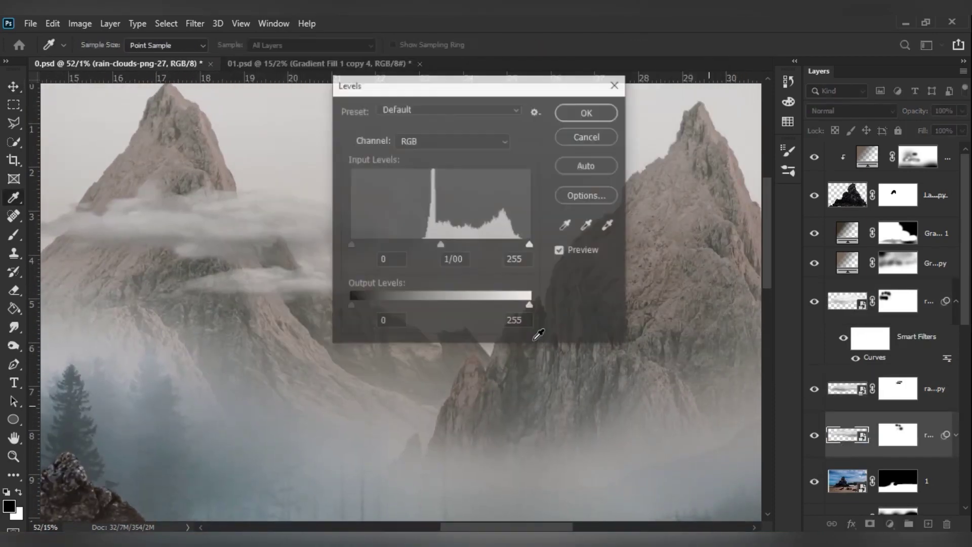
pyautogui.moveTo(366, 305); pyautogui.dragTo(384, 305)
pyautogui.click(583, 115)
pyautogui.scroll(-3, 253, 151)
# Step: Flip a cloud copy vertically, squash it into a band and position it across the peak
pyautogui.hotkey('ctrl', 't')
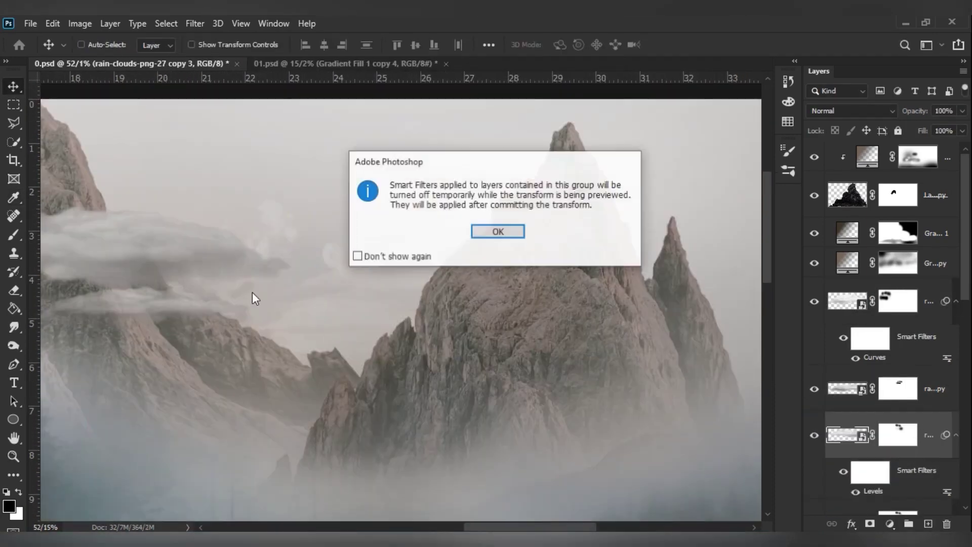
pyautogui.press('Return')
pyautogui.rightClick(260, 331)
pyautogui.click(318, 329)
pyautogui.moveTo(311, 388); pyautogui.dragTo(308, 423)
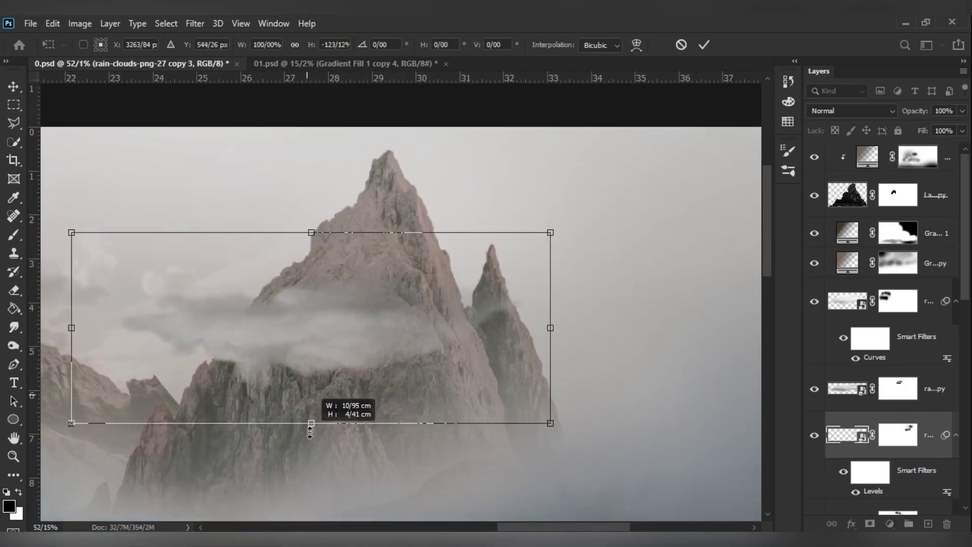
pyautogui.rightClick(294, 389)
pyautogui.click(340, 381)
pyautogui.moveTo(340, 381); pyautogui.dragTo(448, 399)
pyautogui.press('Return')
pyautogui.scroll(3, 354, 402)
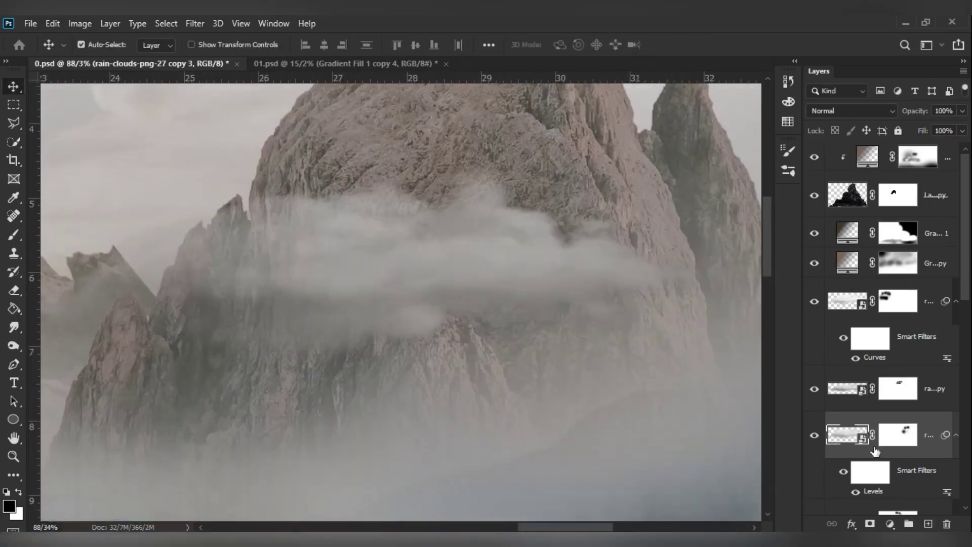
# Step: Move the lower cloud layer onto the right peak
pyautogui.press('x')
pyautogui.hscroll(-5, 275, 271)
pyautogui.scroll(-5, 531, 299)
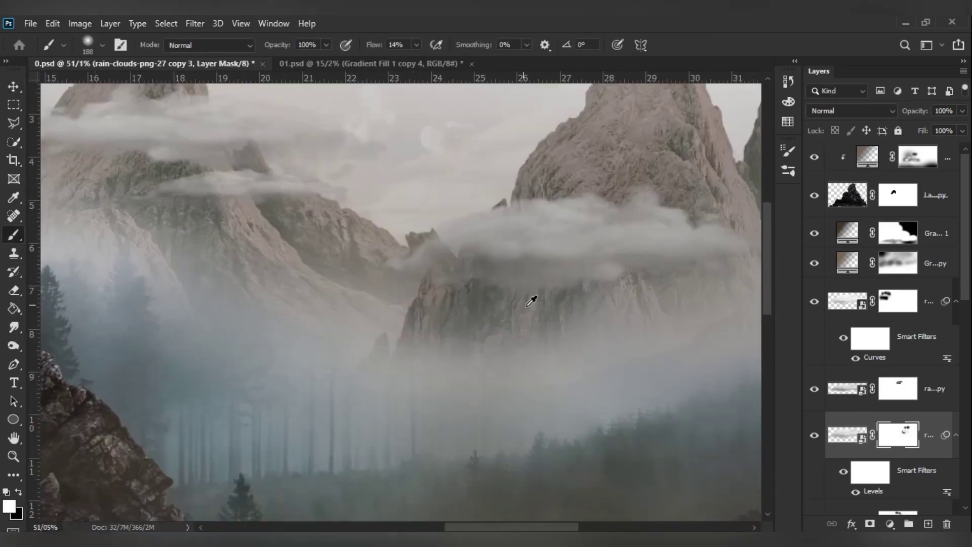
pyautogui.click(847, 434)
pyautogui.press('v')
pyautogui.moveTo(346, 257); pyautogui.dragTo(346, 268)
# Step: Shrink, stretch and reposition the cloud copy over the peak
pyautogui.hotkey('ctrl', 't')
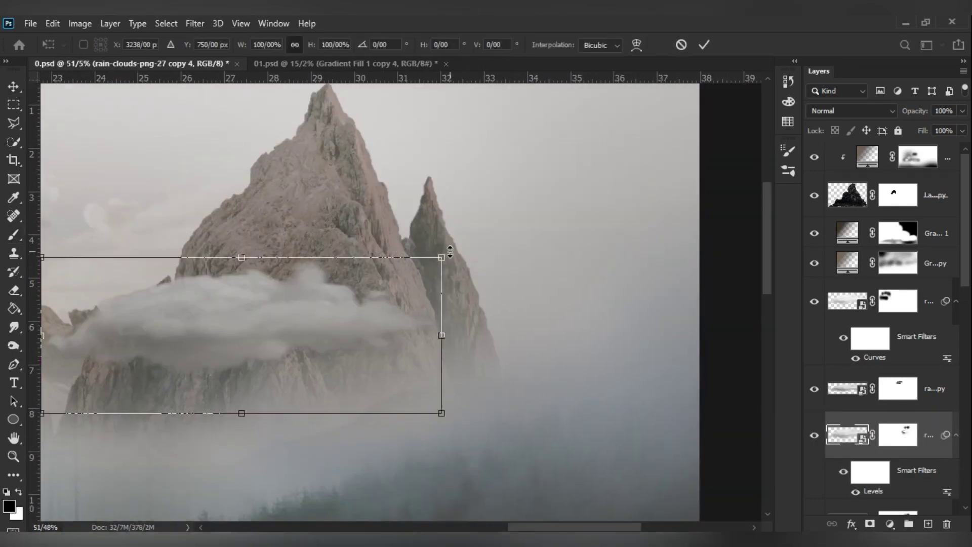
pyautogui.moveTo(445, 256); pyautogui.dragTo(265, 326)
pyautogui.moveTo(151, 368); pyautogui.dragTo(372, 219)
pyautogui.moveTo(483, 219); pyautogui.dragTo(614, 219)
pyautogui.moveTo(477, 147); pyautogui.dragTo(432, 202)
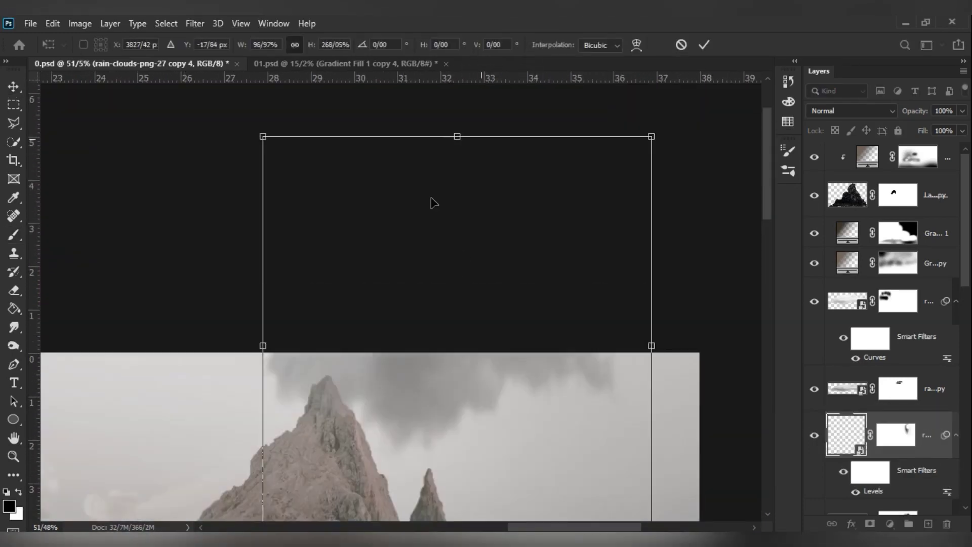
pyautogui.moveTo(468, 419); pyautogui.dragTo(440, 325)
pyautogui.press('Return')
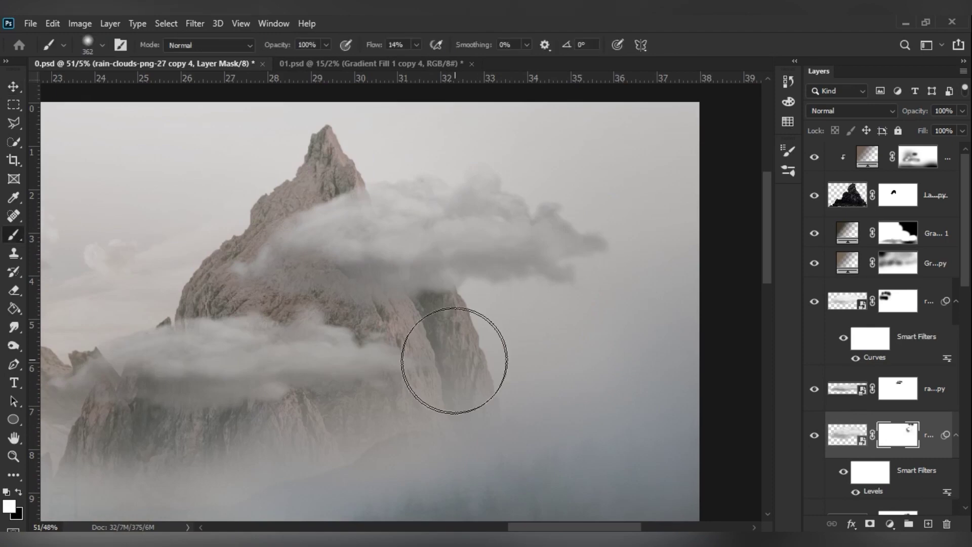
# Step: Set up a full-flow, larger soft brush and select the upper cloud layer
pyautogui.hotkey('shift', '0')
pyautogui.moveTo(351, 325); pyautogui.dragTo(294, 359)
pyautogui.scroll(-1, 238, 379)
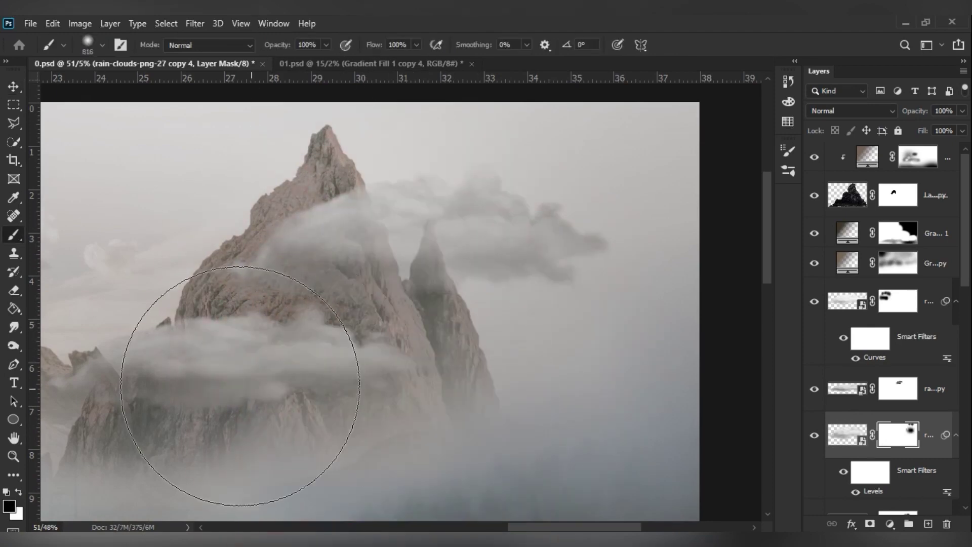
pyautogui.scroll(-5, 514, 120)
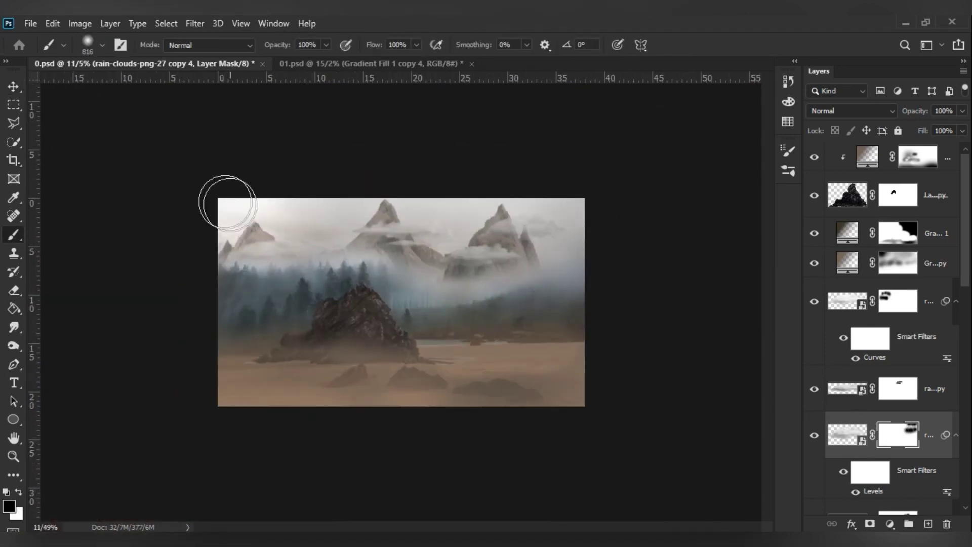
pyautogui.scroll(2, 342, 280)
pyautogui.click(942, 302)
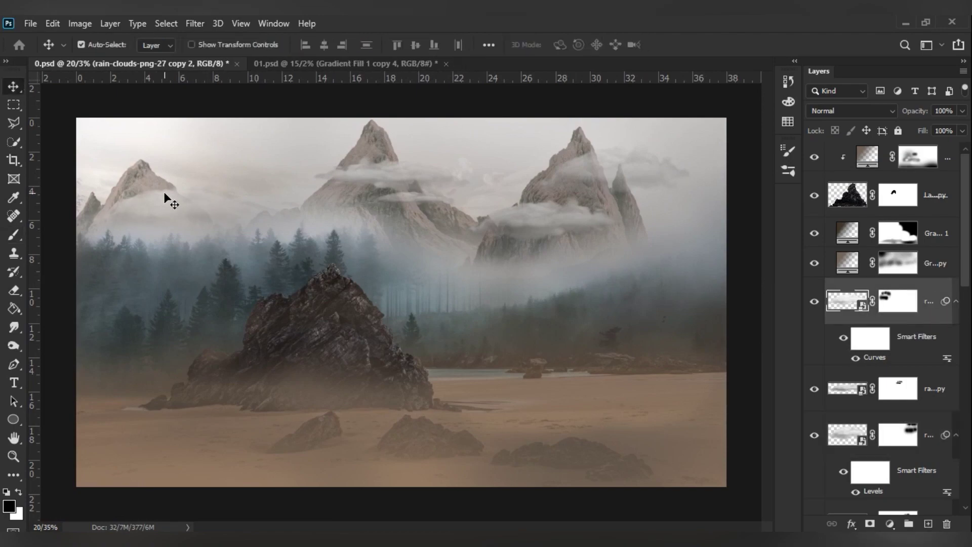
pyautogui.scroll(3, 202, 218)
pyautogui.scroll(3, 403, 286)
# Step: Paint white fog on the mask over the peak's rock band and the small left peak
pyautogui.hotkey('ctrl', '\\')
pyautogui.press('b')
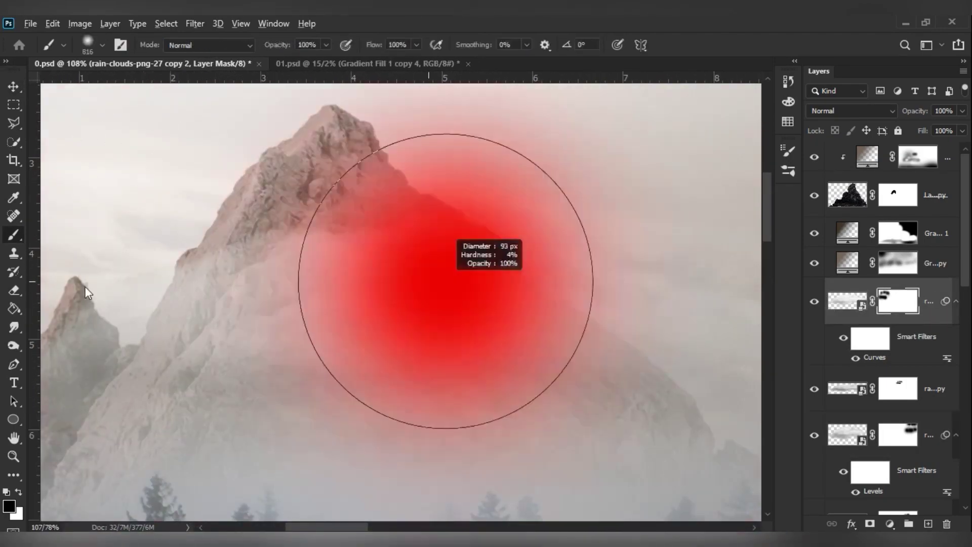
pyautogui.press('x')
pyautogui.moveTo(223, 253); pyautogui.dragTo(419, 241)
pyautogui.scroll(-3, 374, 291)
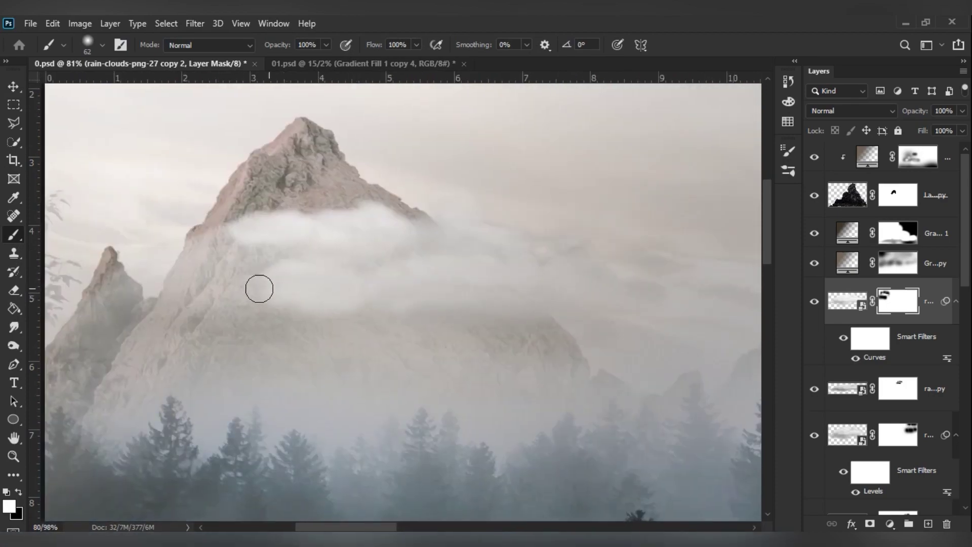
pyautogui.moveTo(259, 289); pyautogui.dragTo(86, 304)
pyautogui.hscroll(-3, 234, 310)
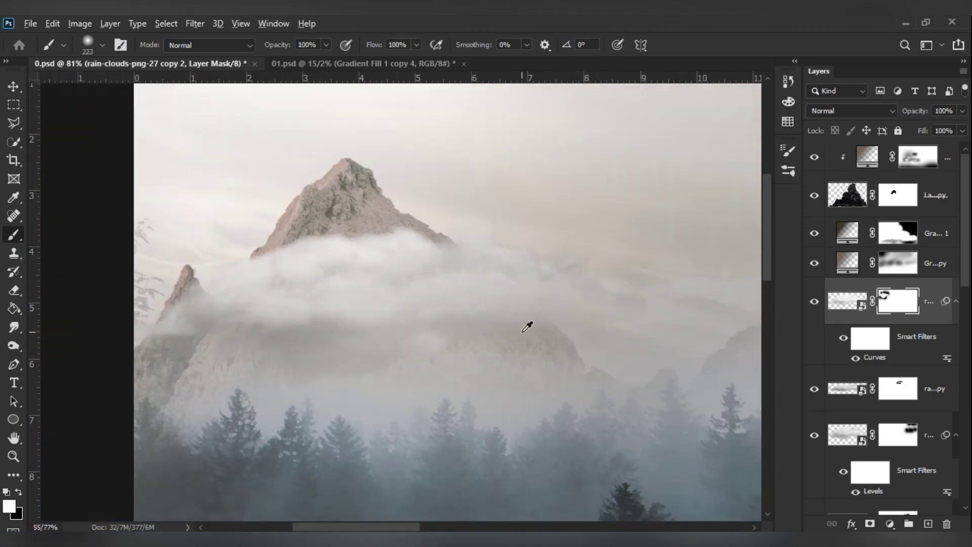
pyautogui.scroll(3, 528, 326)
# Step: Paint black with a smaller brush to reveal rock on the peak's lower-left flank
pyautogui.press('x')
pyautogui.press('[')
pyautogui.moveTo(196, 206); pyautogui.dragTo(243, 264)
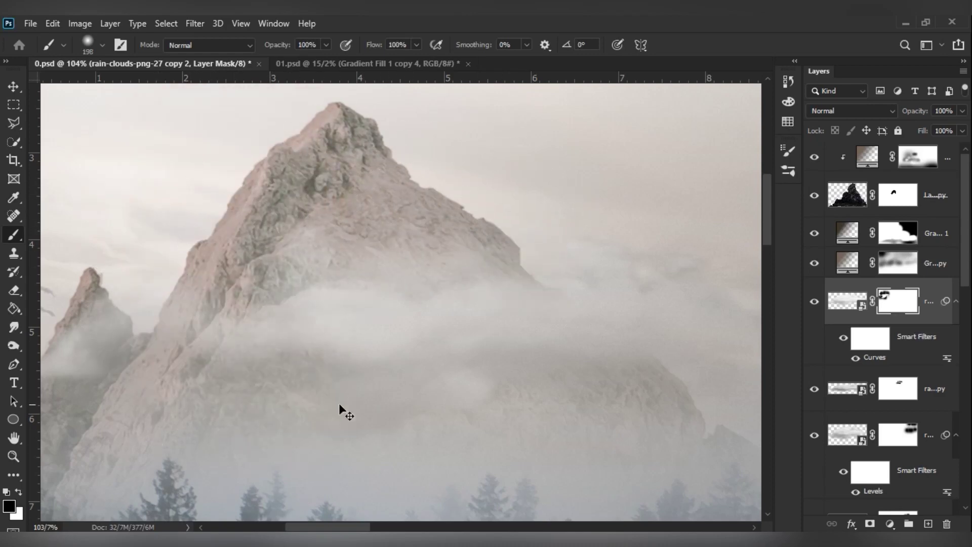
pyautogui.scroll(-2, 523, 428)
pyautogui.scroll(-5, 477, 282)
pyautogui.scroll(5, 493, 256)
pyautogui.scroll(3, 375, 322)
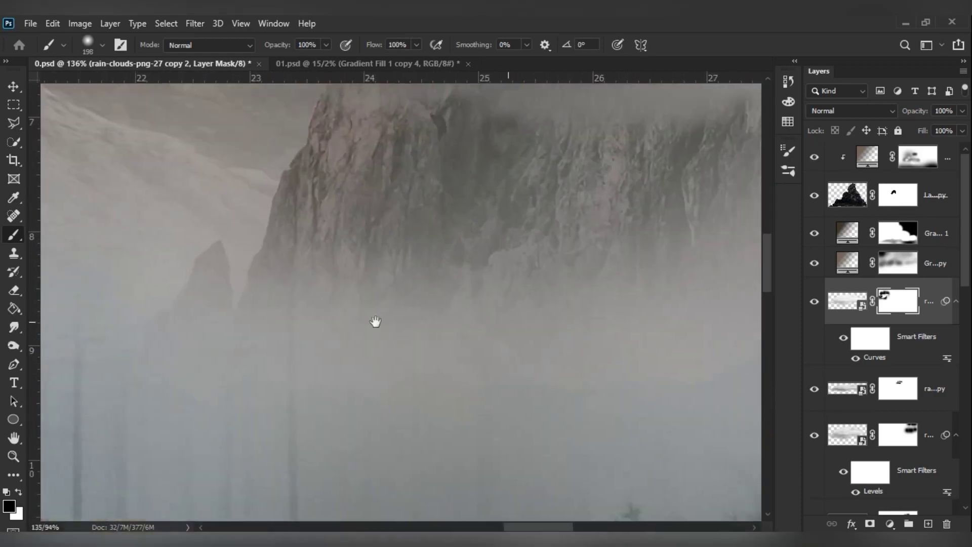
pyautogui.scroll(-2, 375, 321)
pyautogui.scroll(-5, 824, 395)
pyautogui.scroll(-3, 813, 403)
pyautogui.click(894, 401)
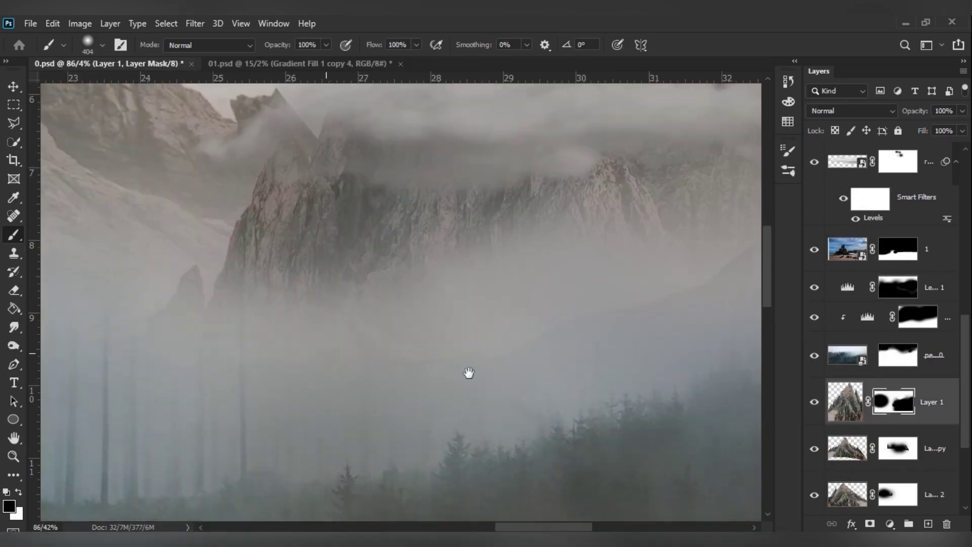
pyautogui.scroll(-2, 265, 363)
# Step: Step down through the mountain layer masks to fade the peaks deeper into fog
pyautogui.scroll(3, 267, 288)
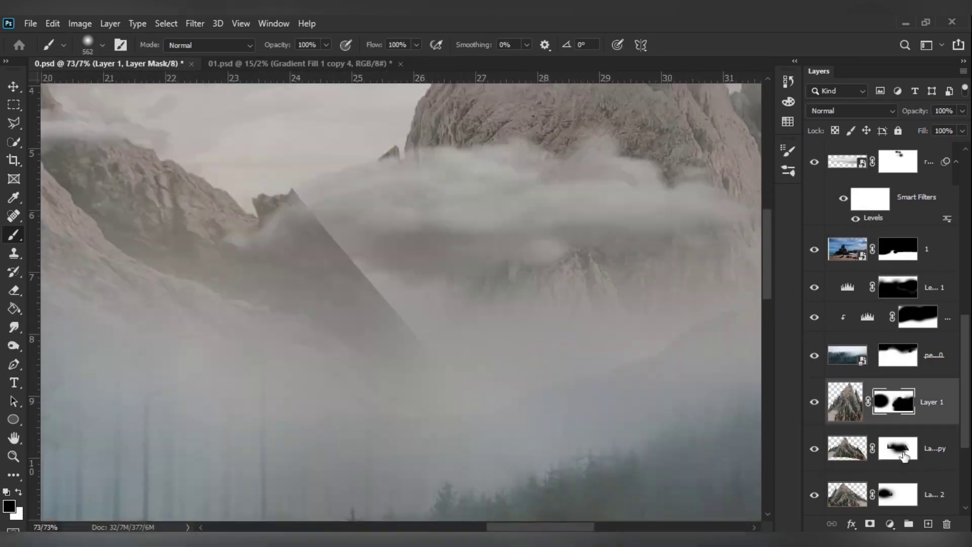
pyautogui.hotkey('alt', '[')
pyautogui.scroll(-2, 512, 339)
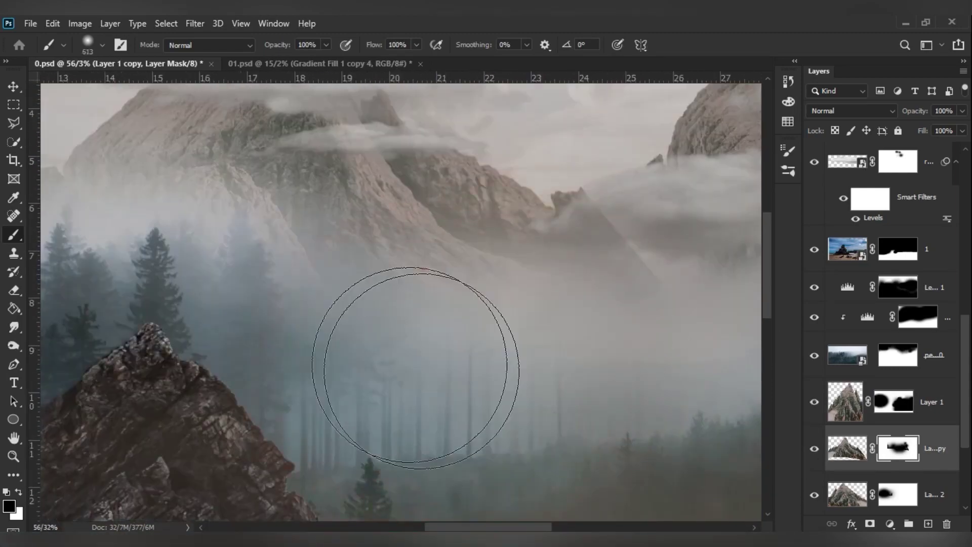
pyautogui.hotkey('alt', '[')
pyautogui.scroll(-3, 556, 316)
pyautogui.scroll(3, 419, 210)
pyautogui.scroll(1, 348, 333)
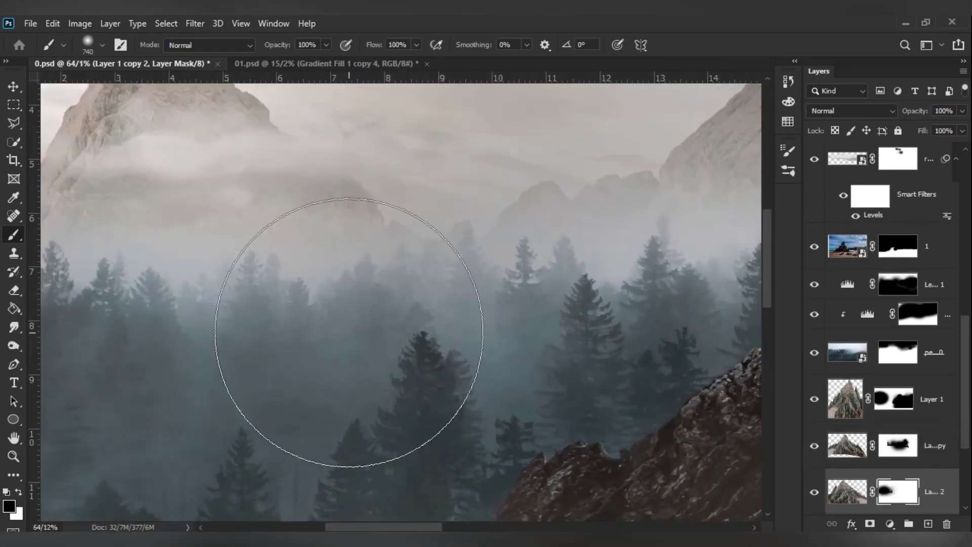
pyautogui.scroll(-2, 348, 332)
# Step: Duplicate the mountain layer, move it right and stretch it horizontally
pyautogui.press('v')
pyautogui.moveTo(217, 191)
pyautogui.mouseDown()
pyautogui.moveTo(260, 230)
pyautogui.moveTo(385, 230)
pyautogui.mouseUp()
pyautogui.hotkey('ctrl', 't')
pyautogui.moveTo(568, 356); pyautogui.dragTo(753, 399)
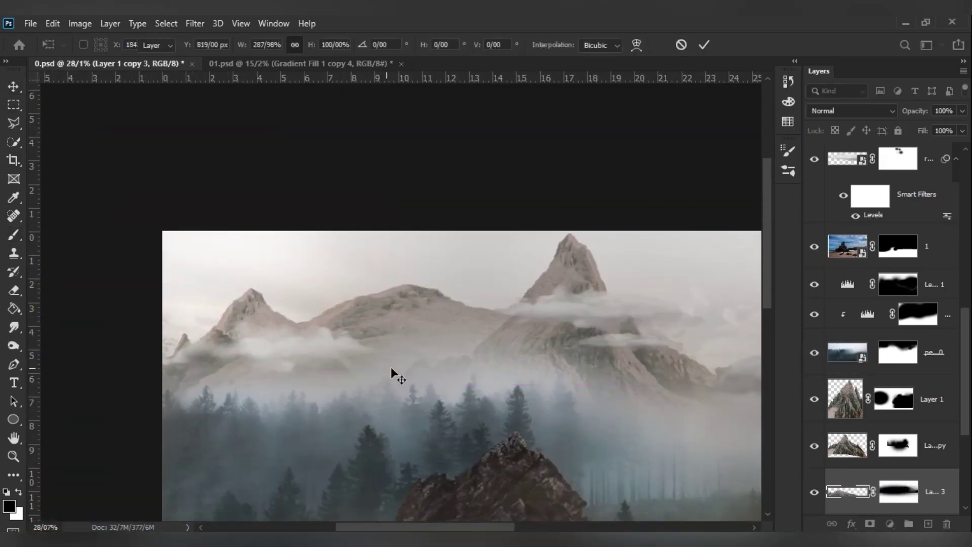
# Step: Commit the stretched mountain strip and raise its Lightness with Hue/Saturation
pyautogui.press('Return')
pyautogui.scroll(-5, 885, 354)
pyautogui.hotkey('ctrl', 'u')
pyautogui.moveTo(755, 259); pyautogui.dragTo(790, 258)
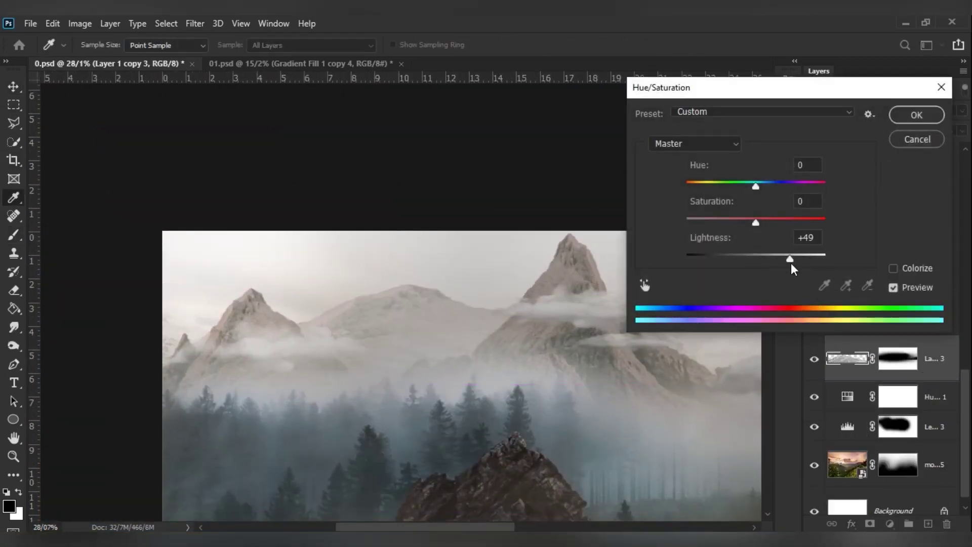
pyautogui.press('Return')
# Step: Flip the duplicated mountain strip horizontally and create another transformed copy
pyautogui.moveTo(553, 355); pyautogui.dragTo(336, 334)
pyautogui.hotkey('ctrl', 't')
pyautogui.scroll(-3, 418, 277)
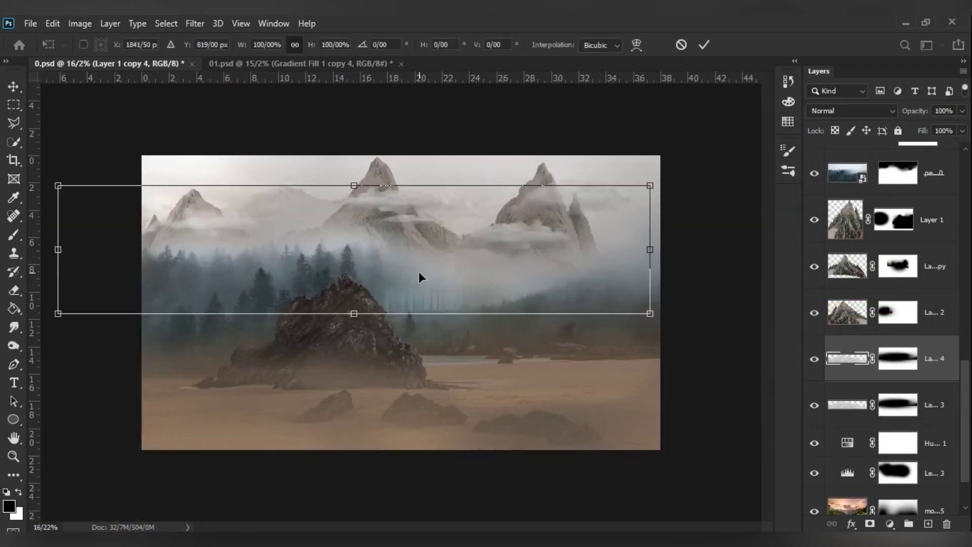
pyautogui.rightClick(632, 230)
pyautogui.click(658, 474)
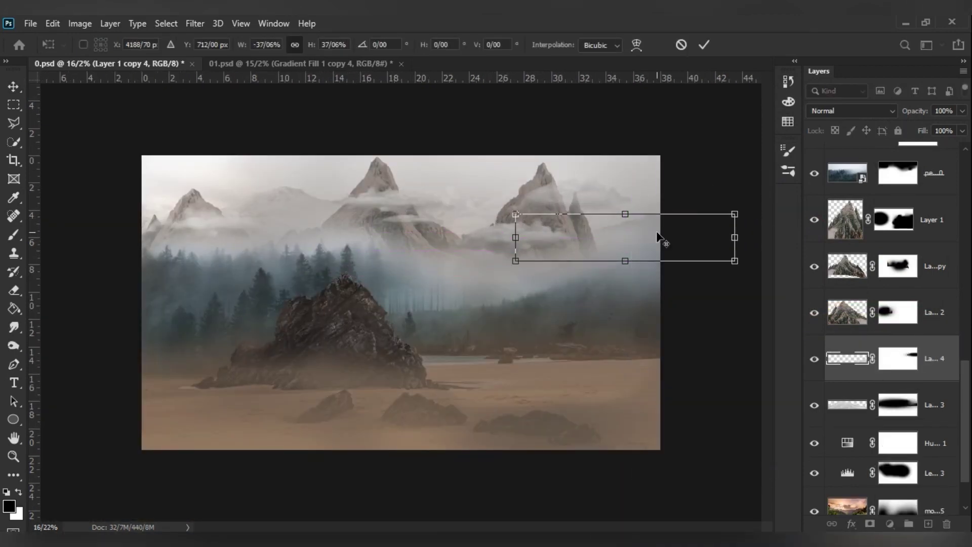
pyautogui.scroll(3, 662, 239)
pyautogui.scroll(2, 254, 245)
pyautogui.hotkey('ctrl', 'alt', 't')
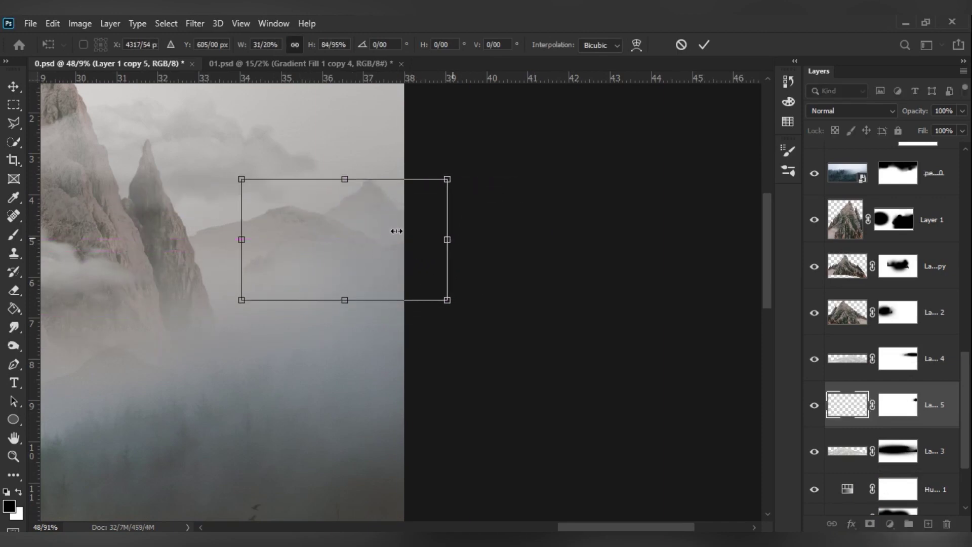
pyautogui.press('Return')
# Step: Slightly darken the new mountain strip's Lightness with Hue/Saturation
pyautogui.scroll(3, 361, 208)
pyautogui.scroll(1, 361, 209)
pyautogui.hotkey('ctrl', 'u')
pyautogui.moveTo(722, 258)
pyautogui.mouseDown()
pyautogui.moveTo(748, 263)
pyautogui.moveTo(734, 253)
pyautogui.mouseUp()
pyautogui.press('Return')
# Step: Select the other distant mountain strip and lower its Lightness as well
pyautogui.press('v')
pyautogui.click(897, 359)
pyautogui.click(847, 355)
pyautogui.hotkey('ctrl', 'u')
pyautogui.press('Return')
pyautogui.scroll(-10, 642, 202)
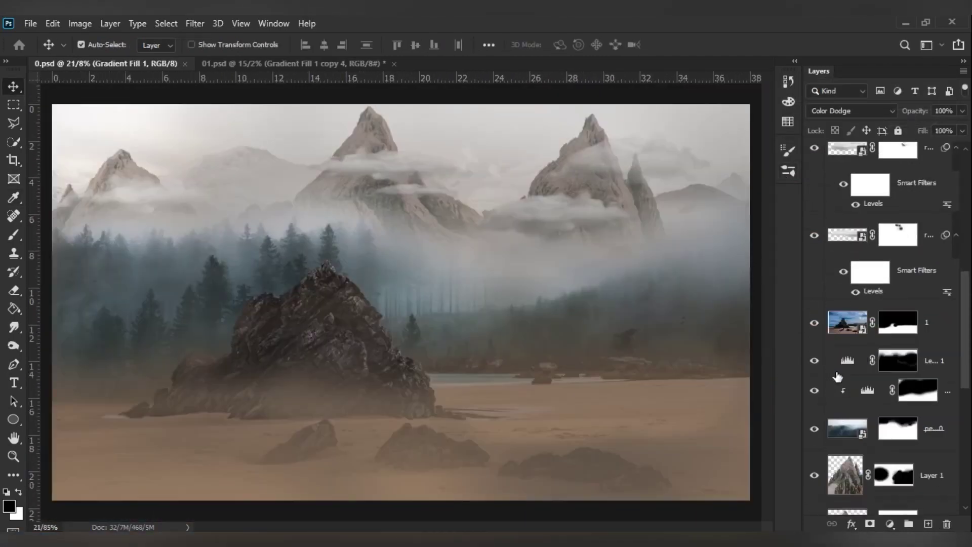
# Step: Try boosting the mountain's saturation, then duplicate the mountain layer with Ctrl+J
pyautogui.hotkey('ctrl', 'm')
pyautogui.press('Escape')
pyautogui.hotkey('ctrl', 'u')
pyautogui.moveTo(754, 223); pyautogui.dragTo(785, 224)
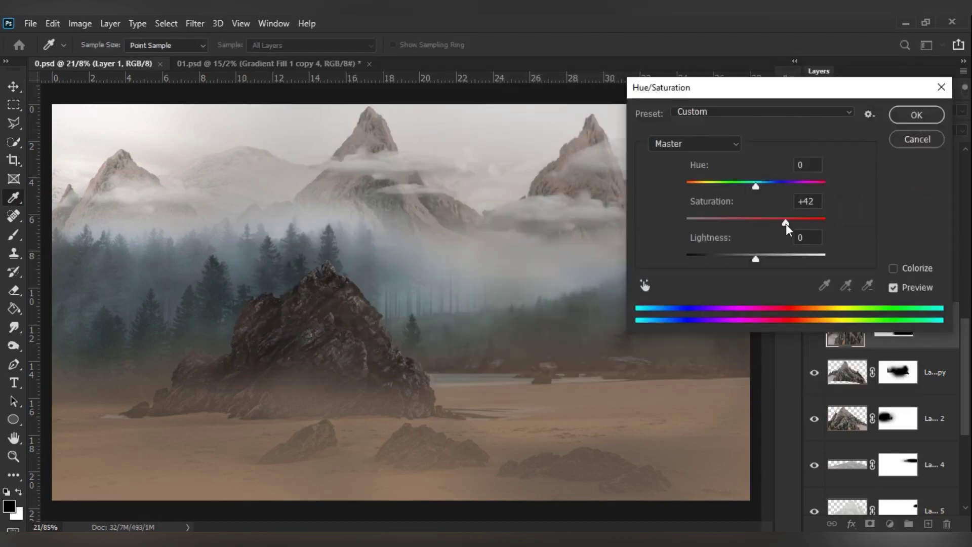
pyautogui.press('Escape')
pyautogui.hotkey('ctrl', 'j')
# Step: Warp the misty cloud layer into a new bent shape with Free Transform
pyautogui.hotkey('ctrl', 'u')
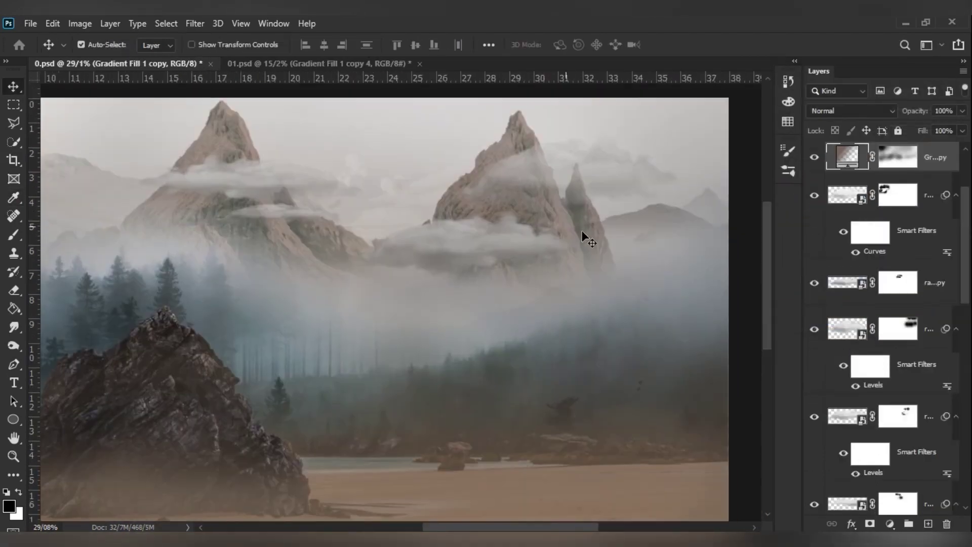
pyautogui.hotkey('ctrl', 't')
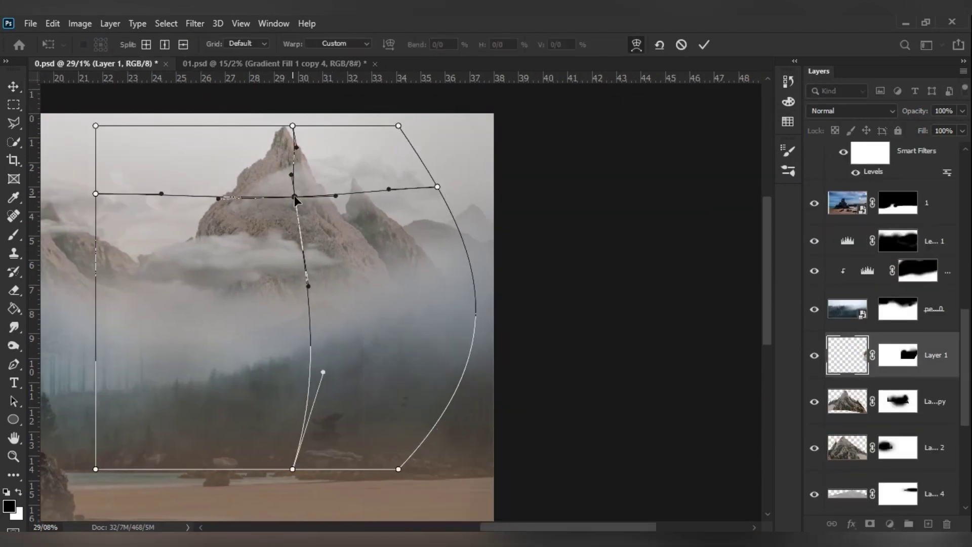
pyautogui.moveTo(428, 242); pyautogui.dragTo(420, 248)
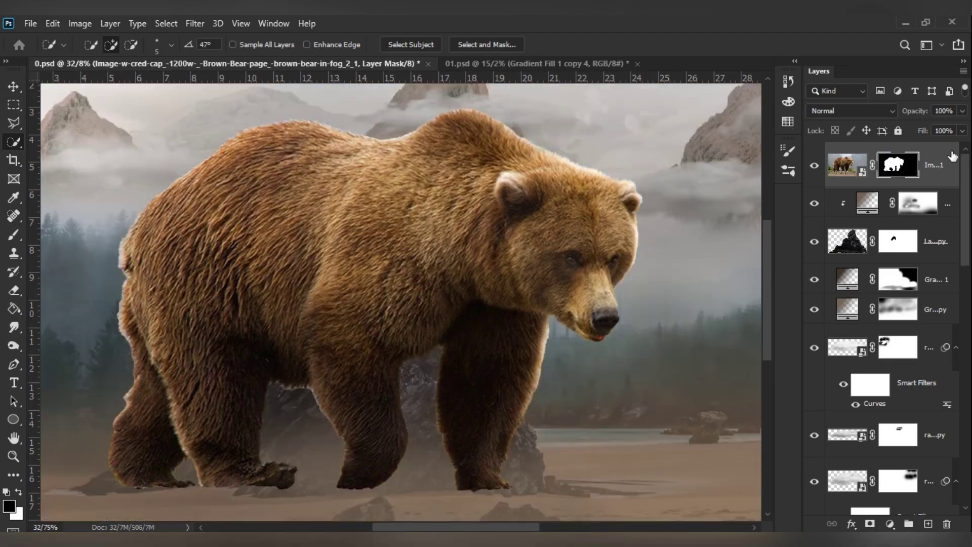
# Step: Move the bear layer below the rock, just under the gradient layers
pyautogui.moveTo(845, 165); pyautogui.dragTo(859, 380)
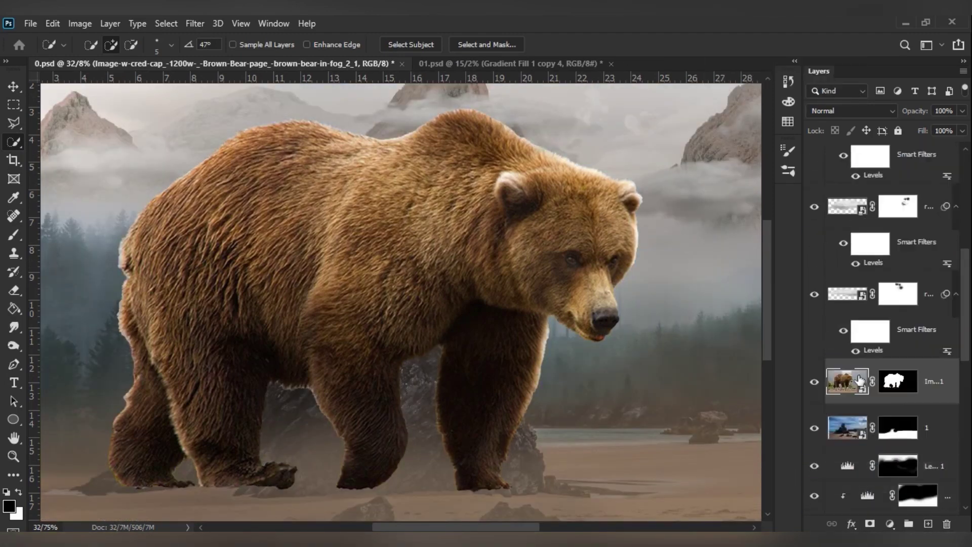
pyautogui.hotkey('ctrl', '0')
pyautogui.scroll(-2, 901, 309)
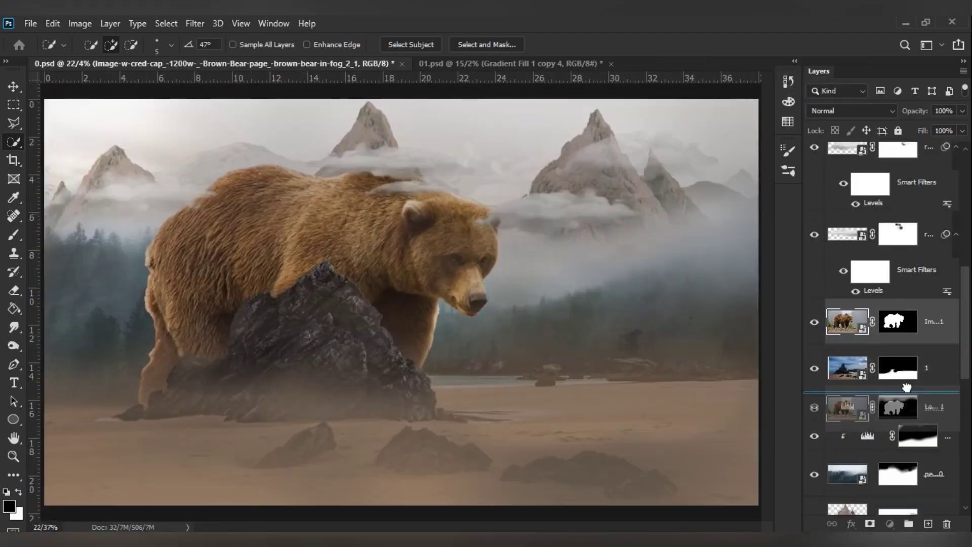
pyautogui.moveTo(906, 387); pyautogui.dragTo(903, 531)
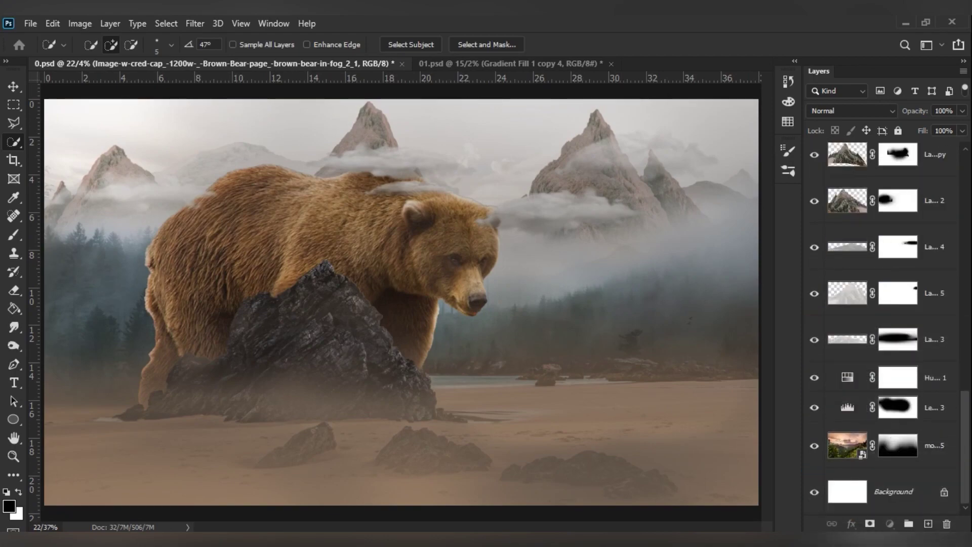
pyautogui.moveTo(902, 454); pyautogui.dragTo(885, 290)
pyautogui.scroll(2, 436, 204)
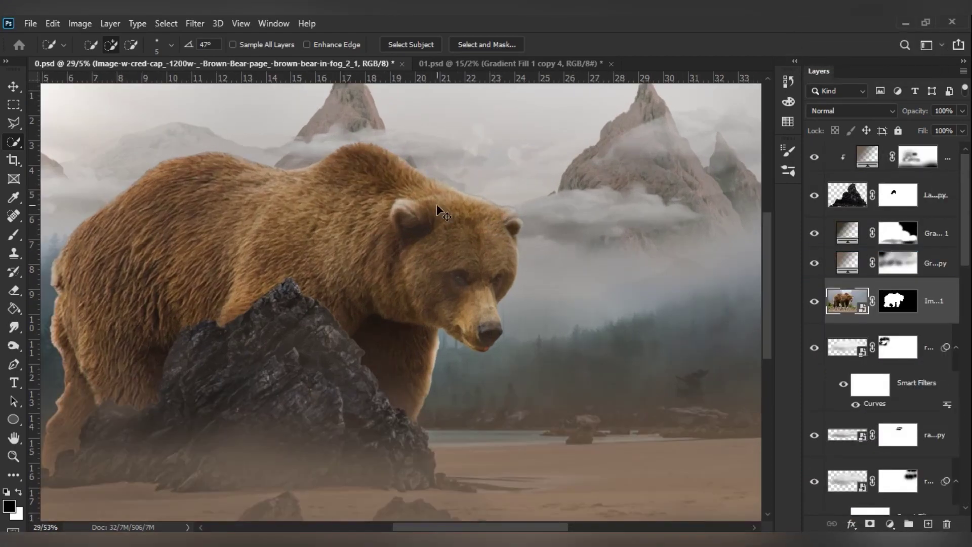
pyautogui.scroll(-3, 636, 269)
pyautogui.scroll(-3, 635, 270)
# Step: Scale the bear down so it sits over the rock, and commit the resize
pyautogui.moveTo(564, 210); pyautogui.dragTo(516, 218)
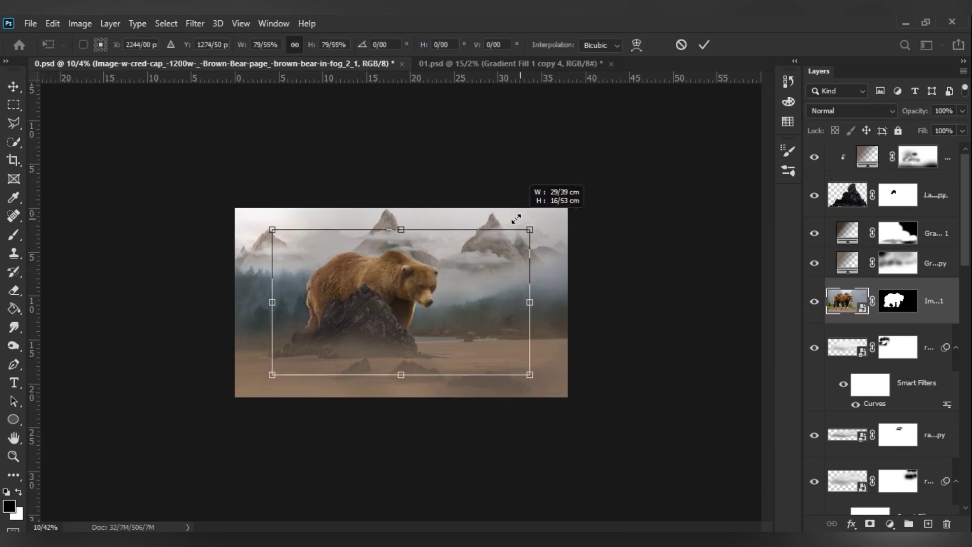
pyautogui.moveTo(296, 246); pyautogui.dragTo(264, 245)
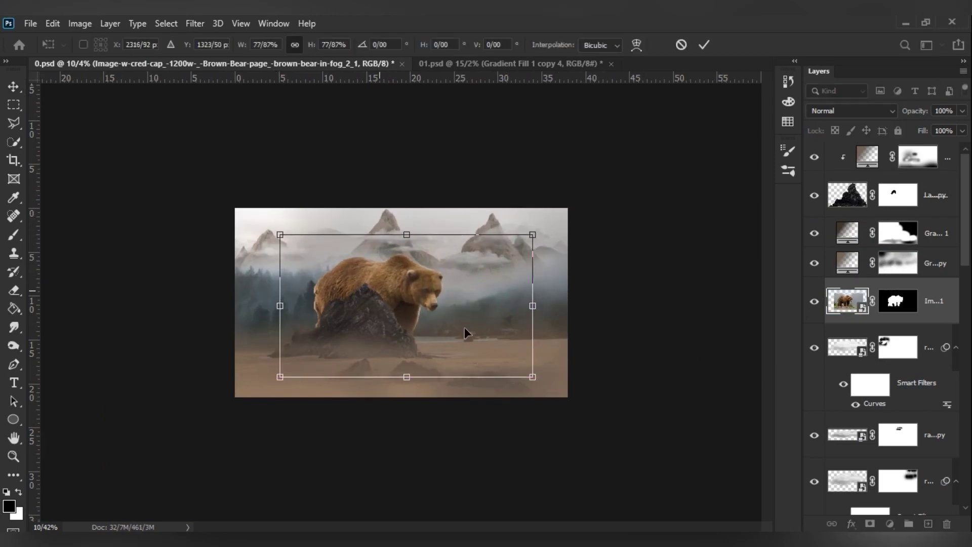
pyautogui.press('Return')
pyautogui.scroll(5, 464, 328)
pyautogui.click(897, 195)
# Step: Paint on the rock copy's mask with a small hard round brush so the bear stands atop it
pyautogui.press('b')
pyautogui.rightClick(277, 286)
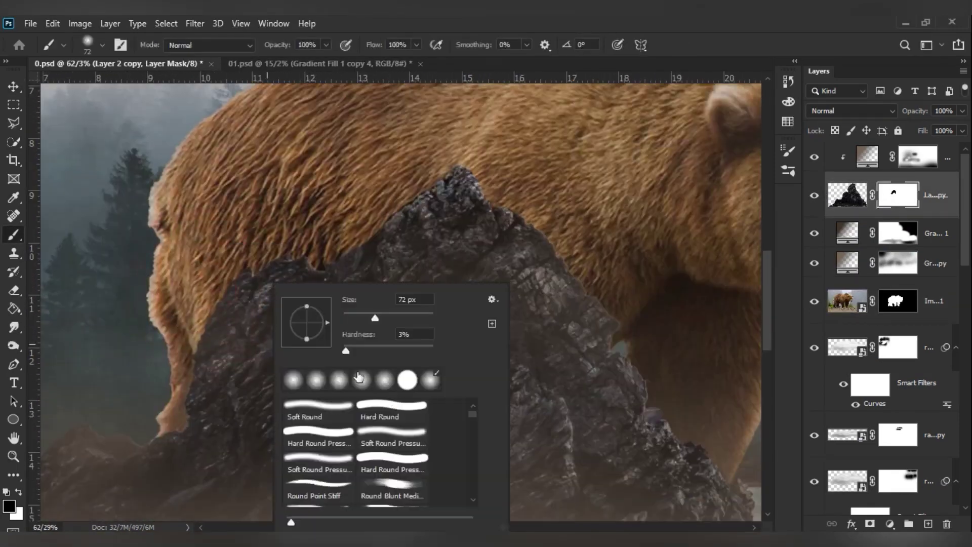
pyautogui.doubleClick(407, 379)
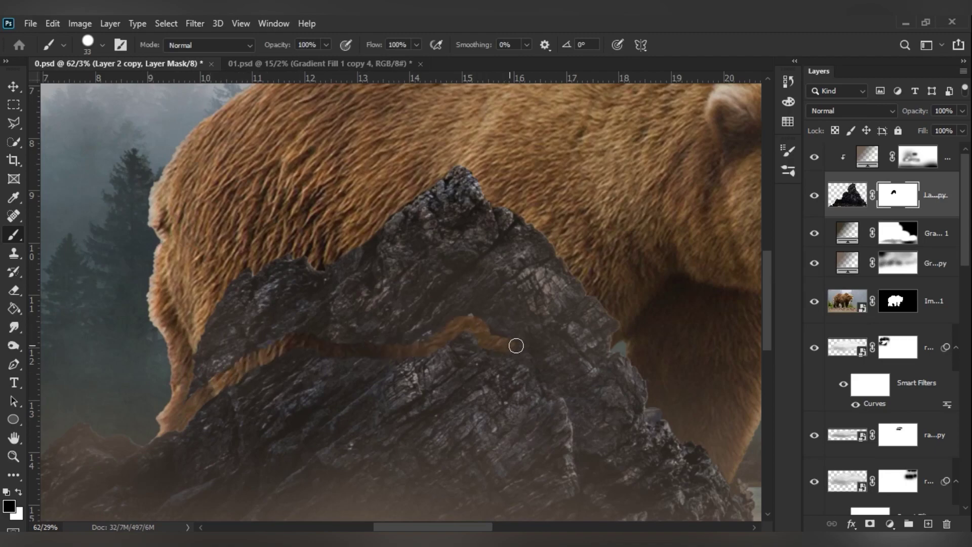
pyautogui.moveTo(579, 400); pyautogui.dragTo(321, 253)
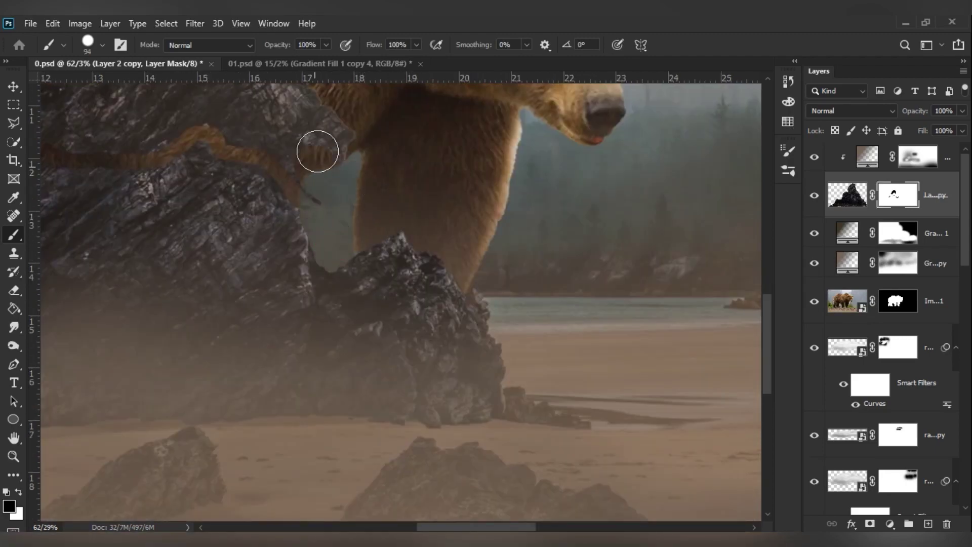
pyautogui.moveTo(246, 128); pyautogui.dragTo(451, 233)
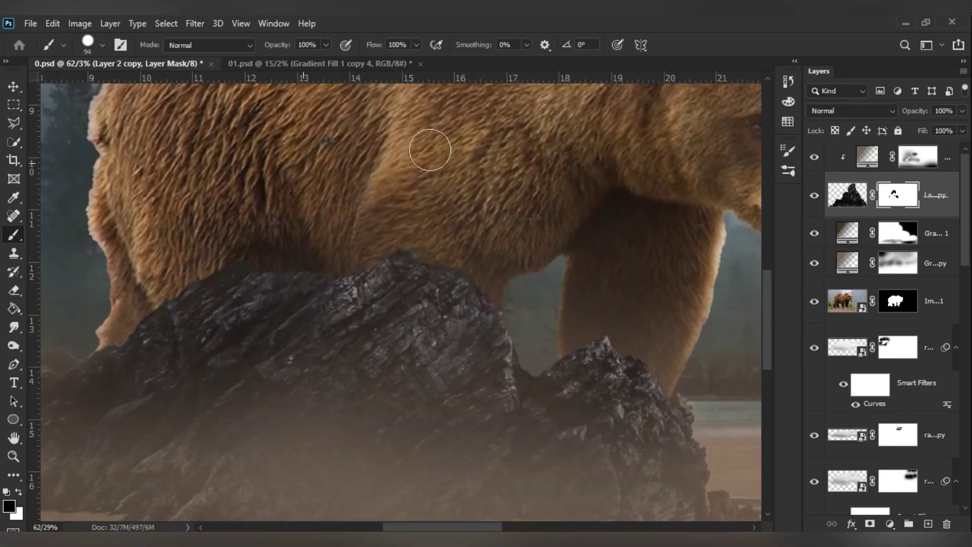
pyautogui.scroll(-3, 430, 150)
pyautogui.scroll(-2, 430, 149)
# Step: Shift the bear into a better position and add a new empty layer above it
pyautogui.click(840, 301)
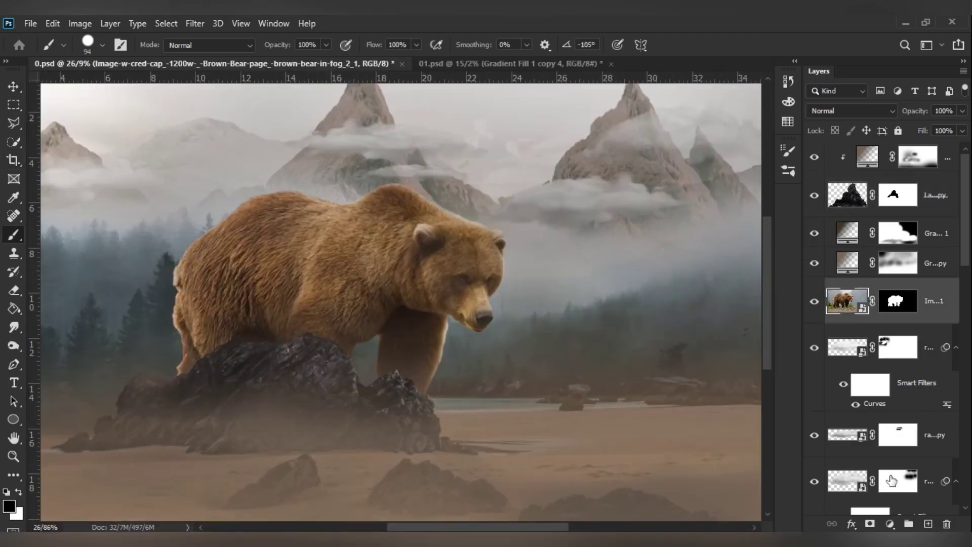
pyautogui.moveTo(362, 225); pyautogui.dragTo(396, 229)
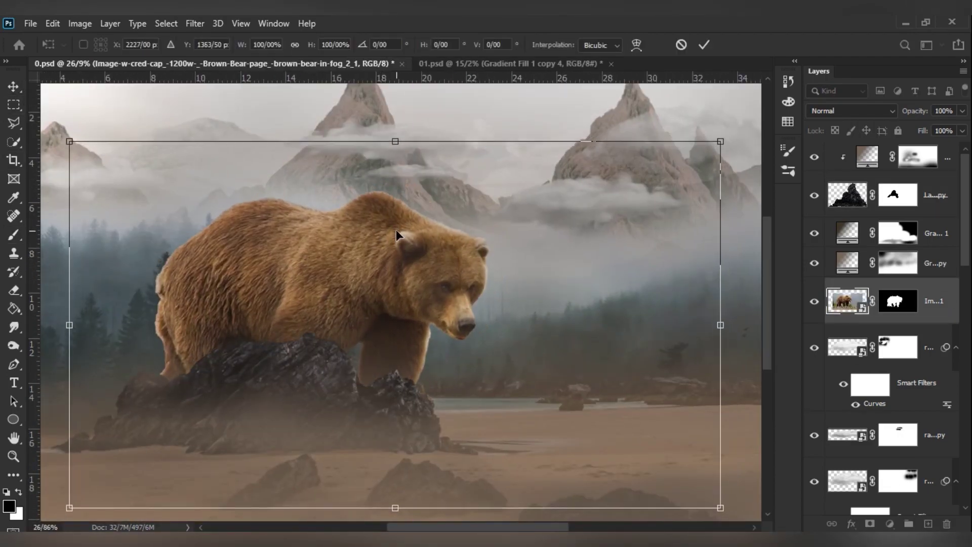
pyautogui.press('Return')
pyautogui.hotkey('ctrl', 'shift', 'alt', 'n')
pyautogui.press('b')
pyautogui.scroll(1, 384, 296)
# Step: Load the bear's outline as a selection, contract it, trim the mask edge, then deselect
pyautogui.scroll(3, 572, 334)
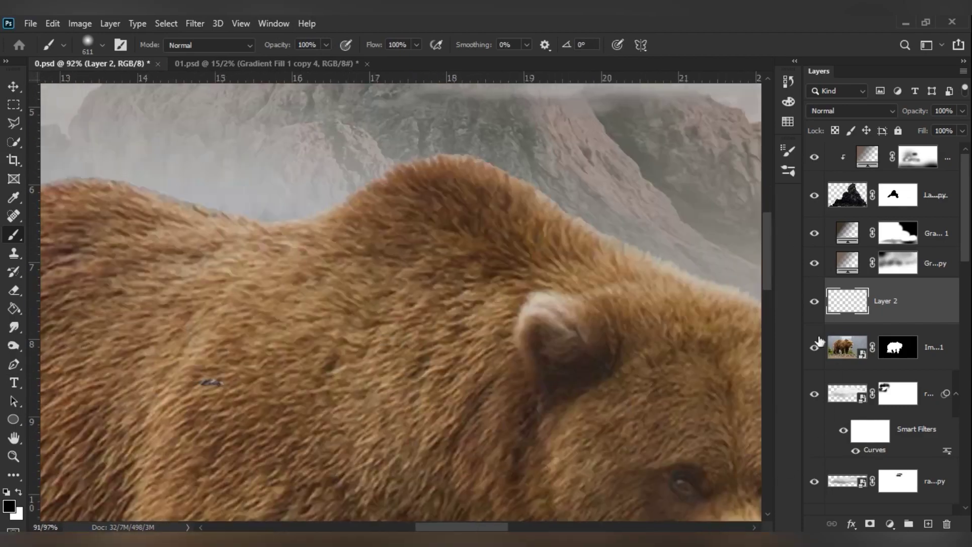
pyautogui.click(166, 23)
pyautogui.click(315, 269)
pyautogui.click(551, 175)
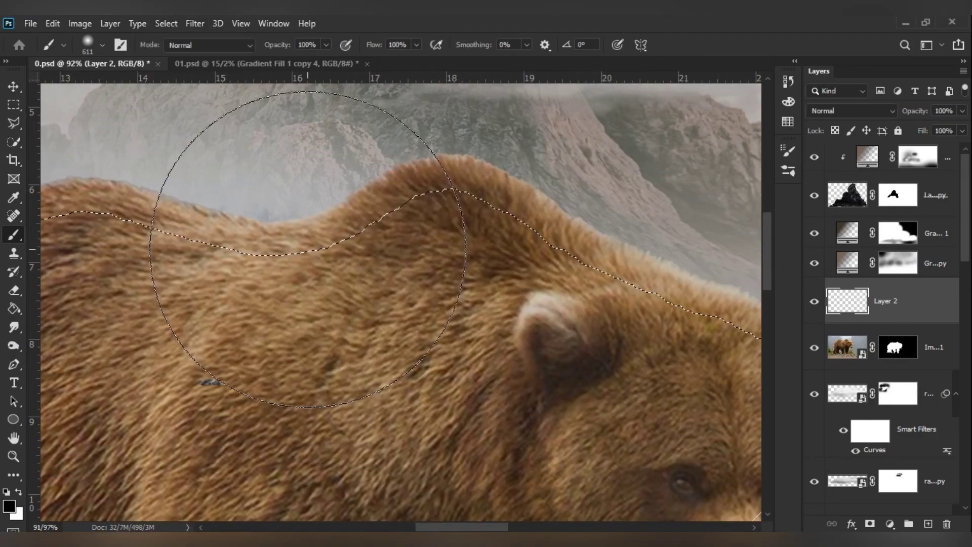
pyautogui.scroll(-3, 344, 299)
pyautogui.scroll(2, 344, 298)
pyautogui.click(893, 355)
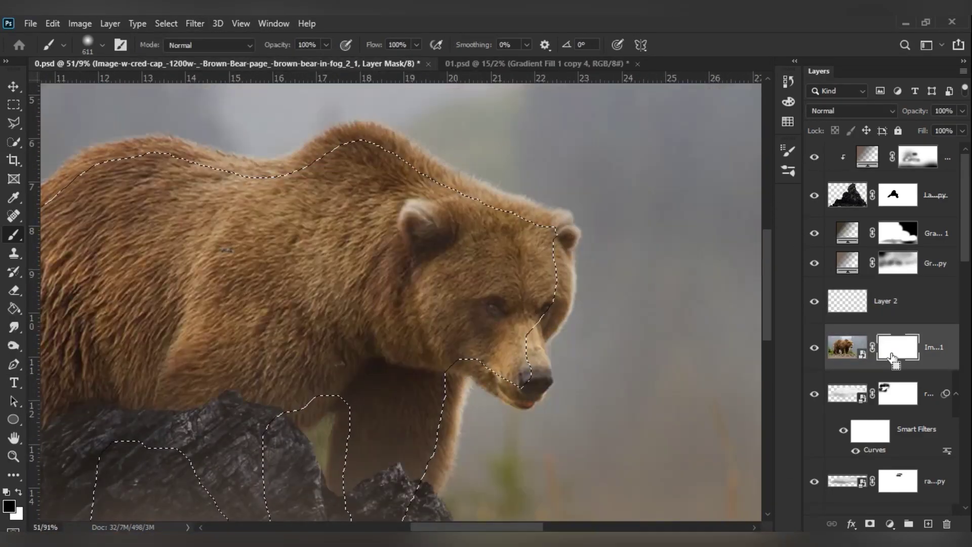
pyautogui.hotkey('ctrl', 'd')
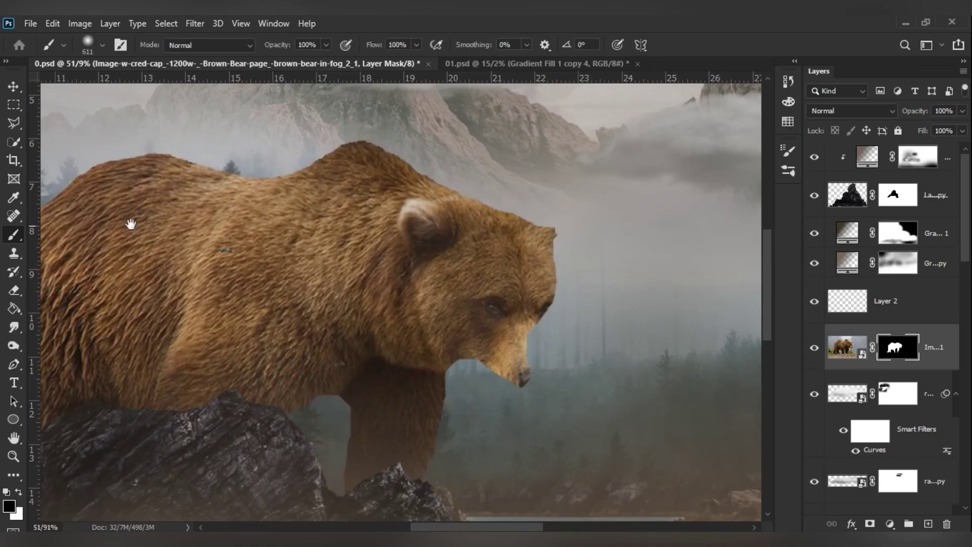
pyautogui.scroll(1, 303, 223)
# Step: Set the brush to about 123 px and adjust its Shape Dynamics, Scattering and Brush Tip Shape
pyautogui.rightClick(483, 233)
pyautogui.press('Escape')
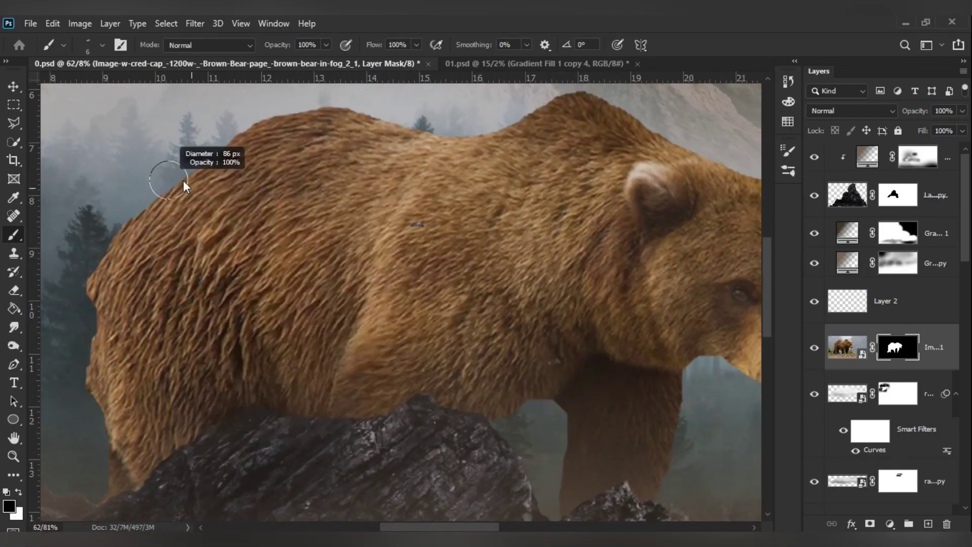
pyautogui.rightClick(185, 228)
pyautogui.press('Return')
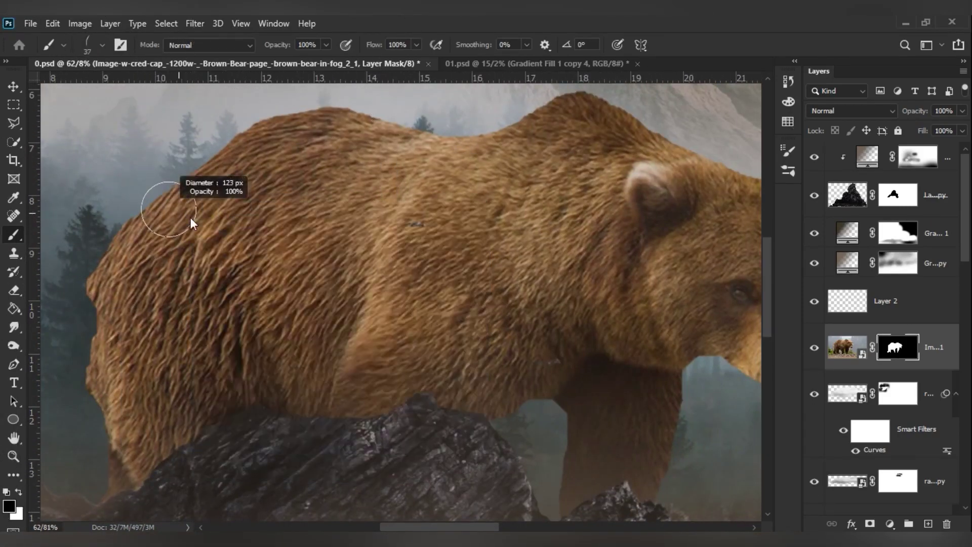
pyautogui.scroll(5, 190, 217)
pyautogui.press('F5')
pyautogui.click(557, 199)
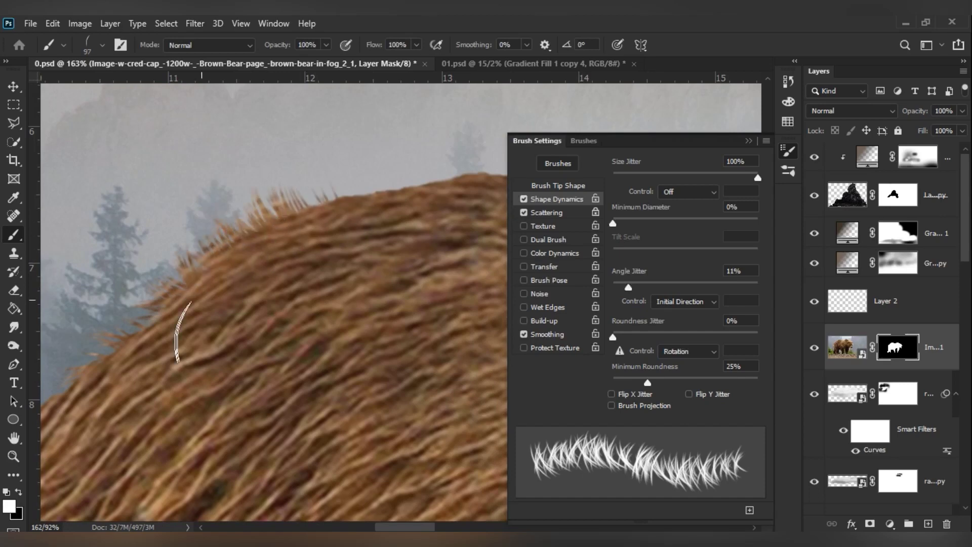
pyautogui.click(533, 212)
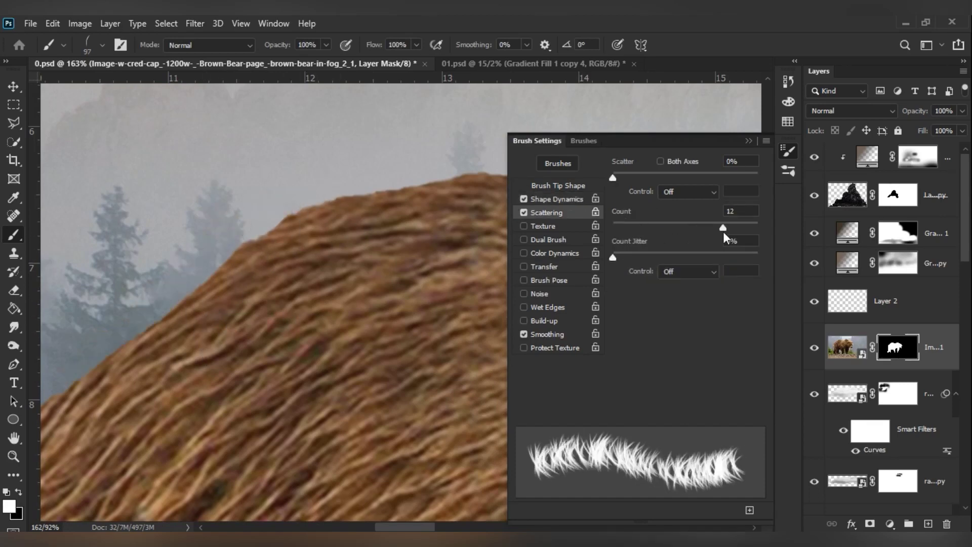
pyautogui.click(558, 185)
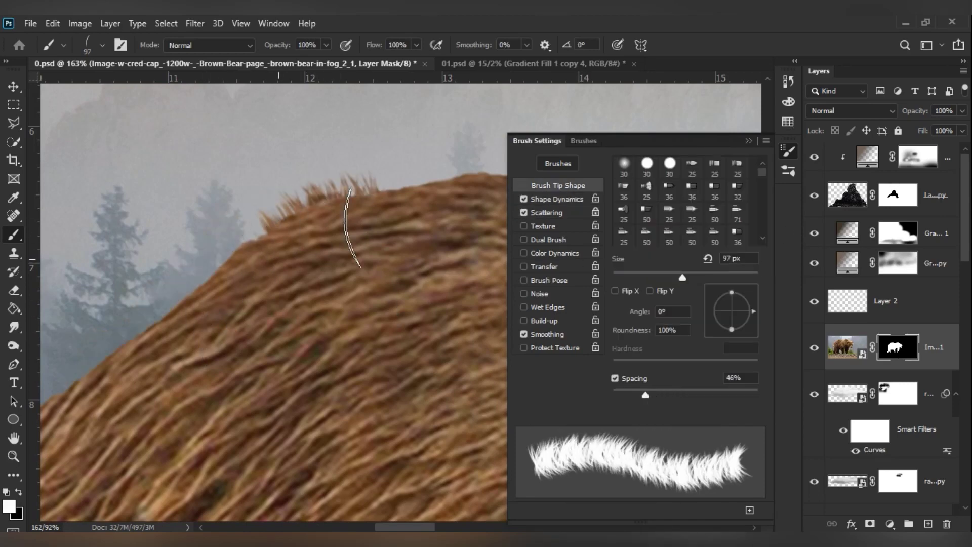
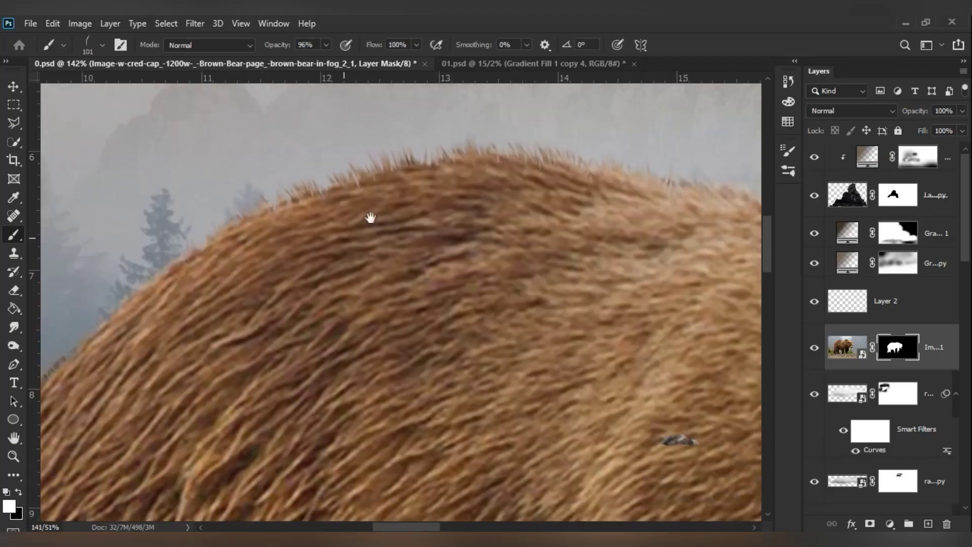
# Step: Refine the bear's mask along its furry back and snout with a small soft brush, alternating black and white
pyautogui.press('x')
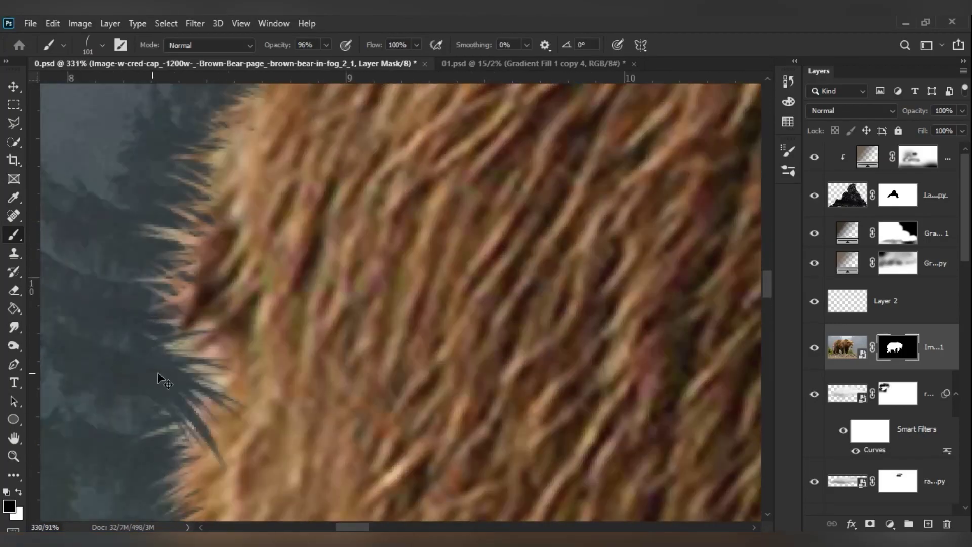
pyautogui.press('x')
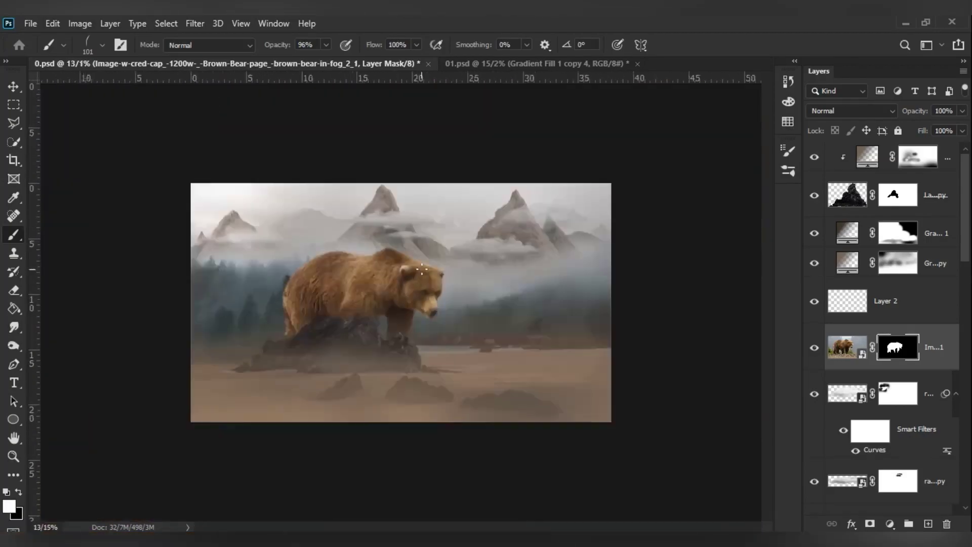
pyautogui.scroll(10, 421, 269)
pyautogui.rightClick(409, 302)
pyautogui.press('Escape')
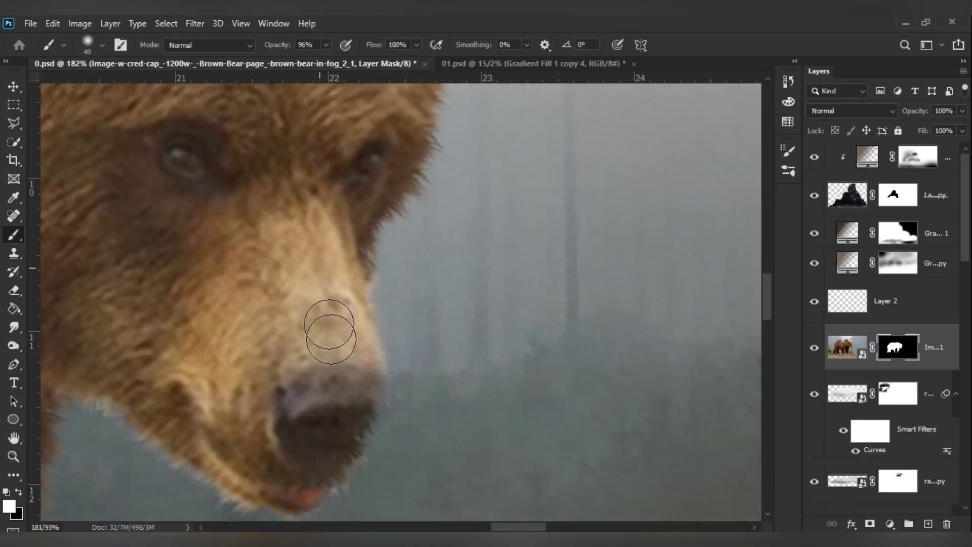
pyautogui.scroll(3, 325, 330)
pyautogui.press('x')
pyautogui.press('[')
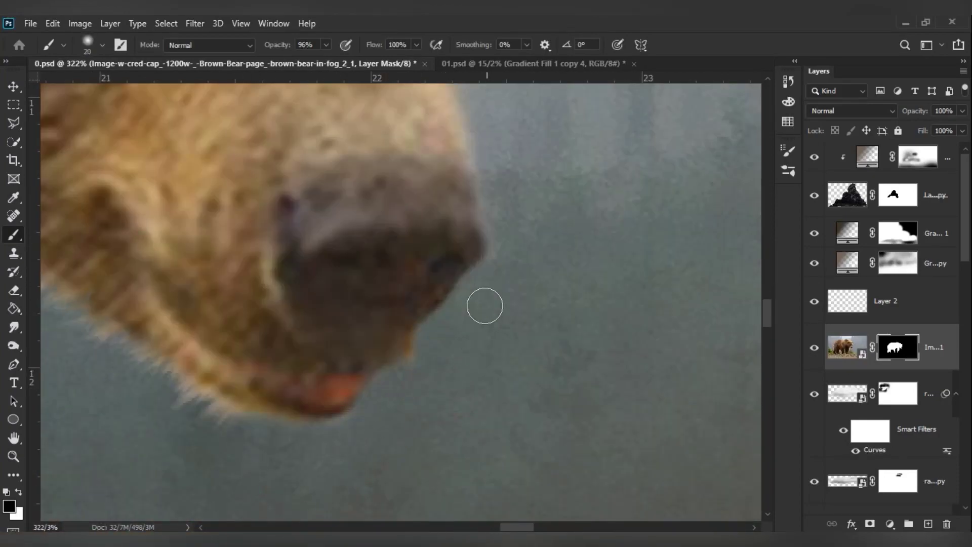
pyautogui.scroll(3, 368, 188)
pyautogui.hscroll(2, 368, 188)
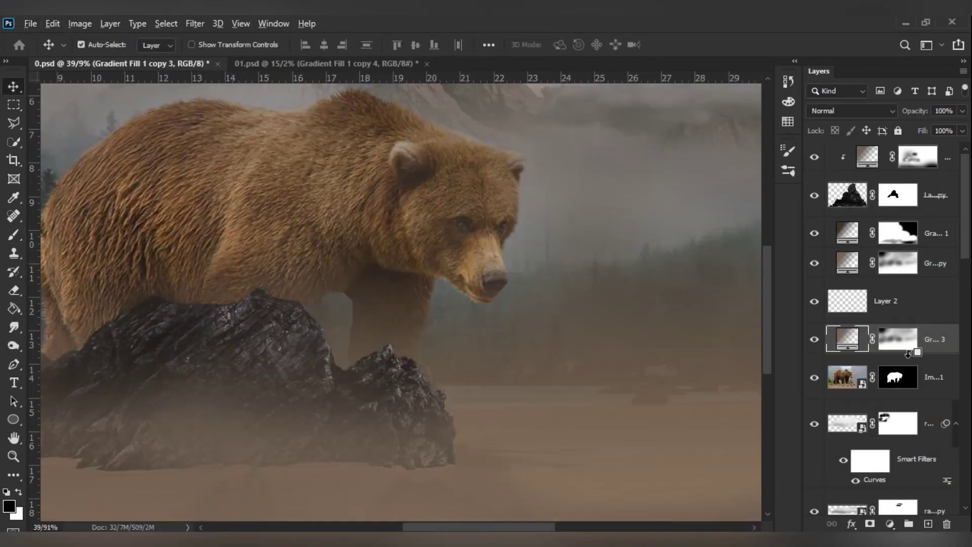
# Step: Lower Hue/Saturation 2 saturation to -59 and add a Curves adjustment layer over the bear
pyautogui.doubleClick(847, 339)
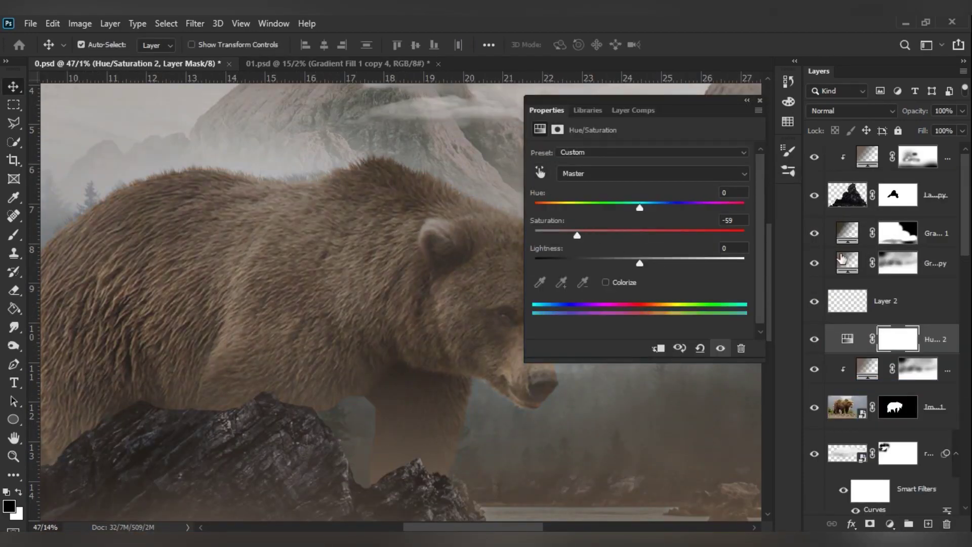
pyautogui.click(847, 339)
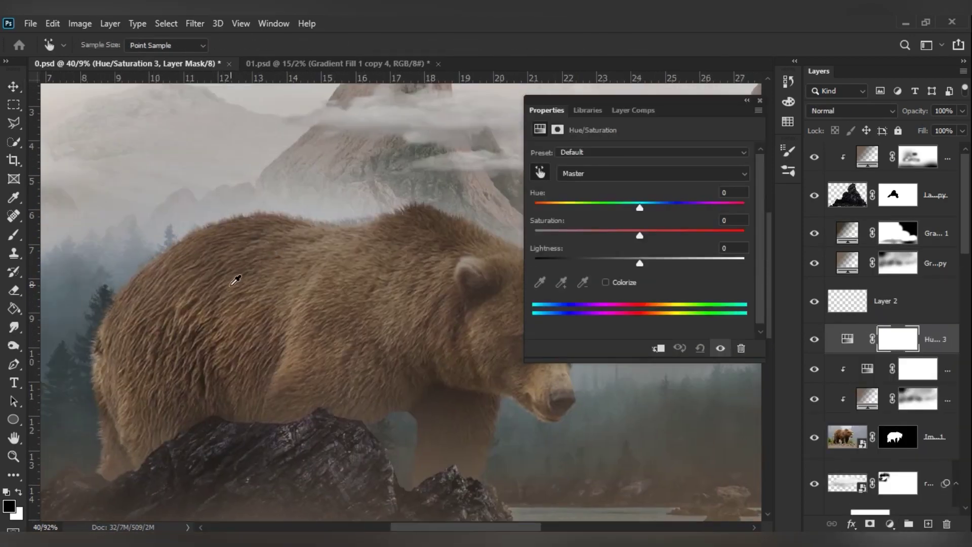
pyautogui.scroll(5, 235, 280)
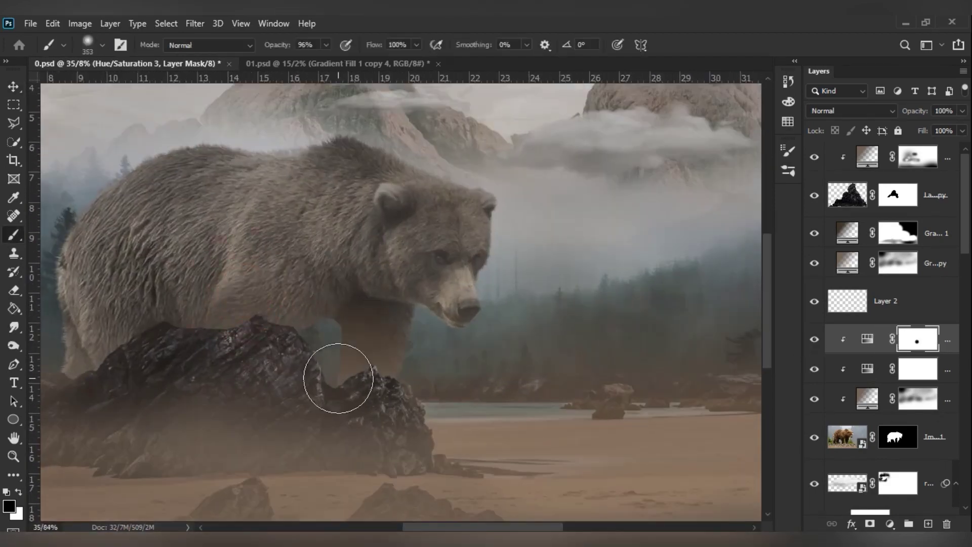
pyautogui.scroll(5, 577, 322)
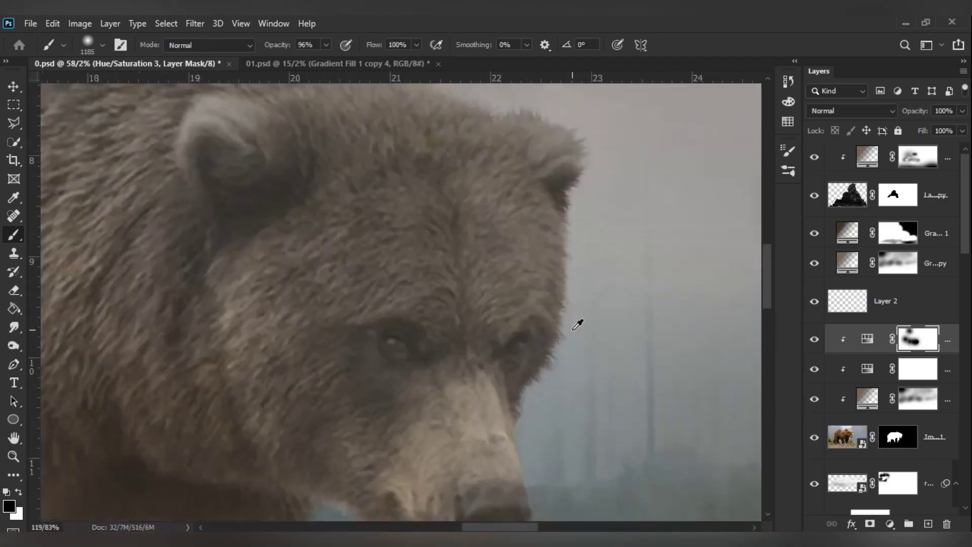
pyautogui.click(889, 523)
pyautogui.click(863, 344)
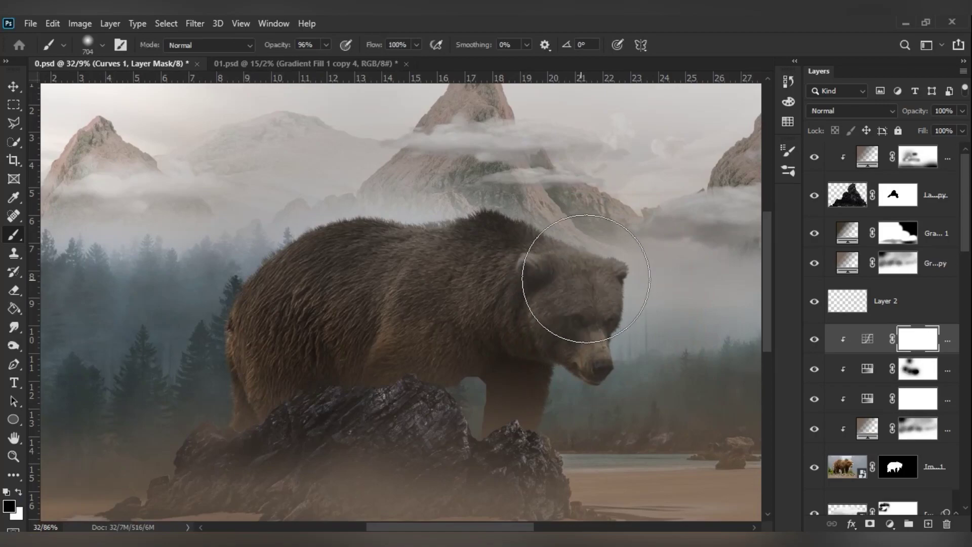
# Step: Mask the Curves effect off the bear's lower body and retouch the bear's mask near the rock
pyautogui.moveTo(569, 295); pyautogui.dragTo(339, 195)
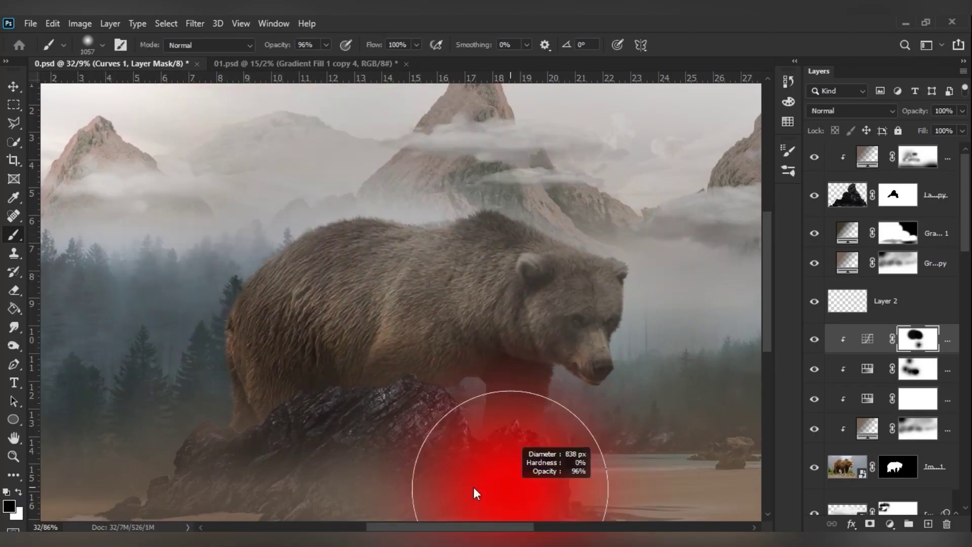
pyautogui.moveTo(260, 272); pyautogui.dragTo(324, 355)
pyautogui.scroll(5, 481, 352)
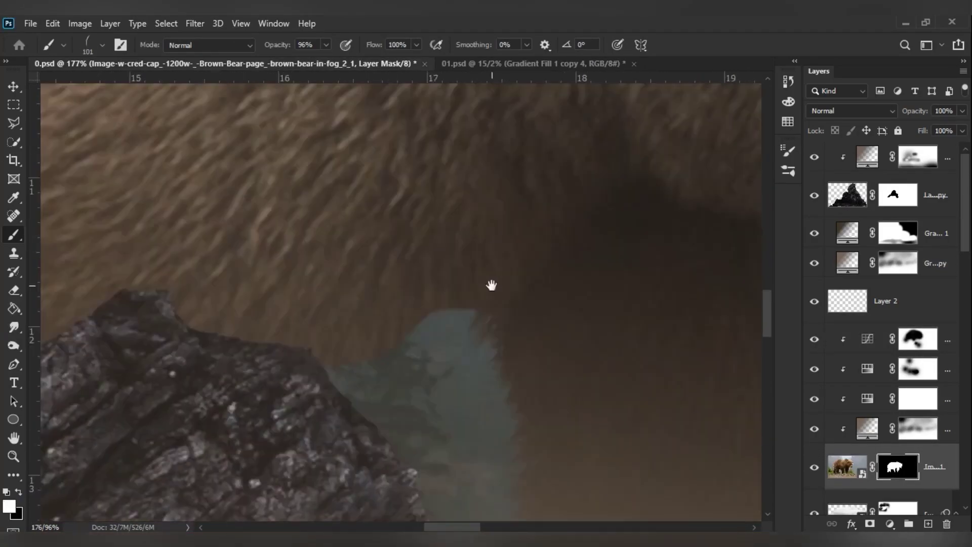
pyautogui.scroll(-8, 406, 254)
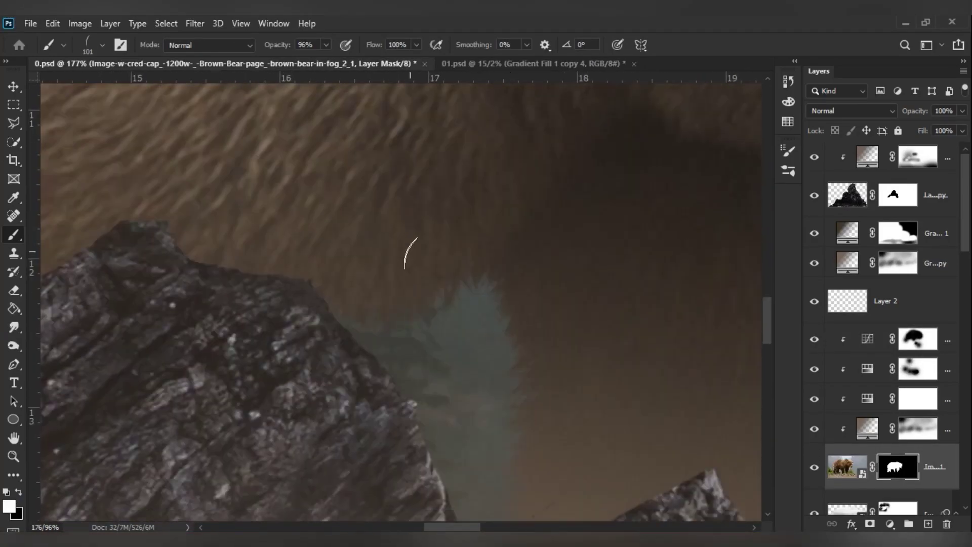
pyautogui.scroll(-3, 369, 259)
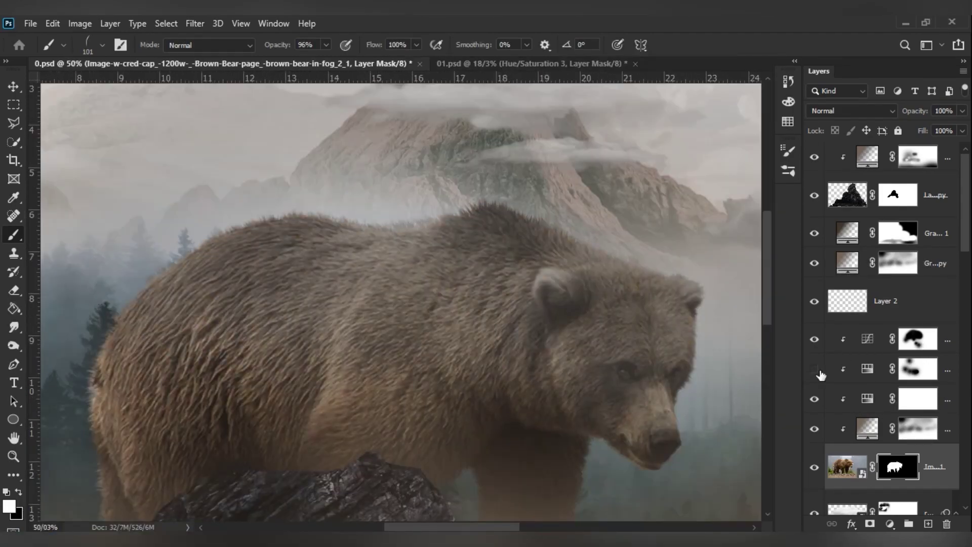
# Step: Add a Hue/Saturation layer on the bear limited to Reds with lightness raised fully
pyautogui.click(835, 400)
pyautogui.click(889, 524)
pyautogui.click(866, 393)
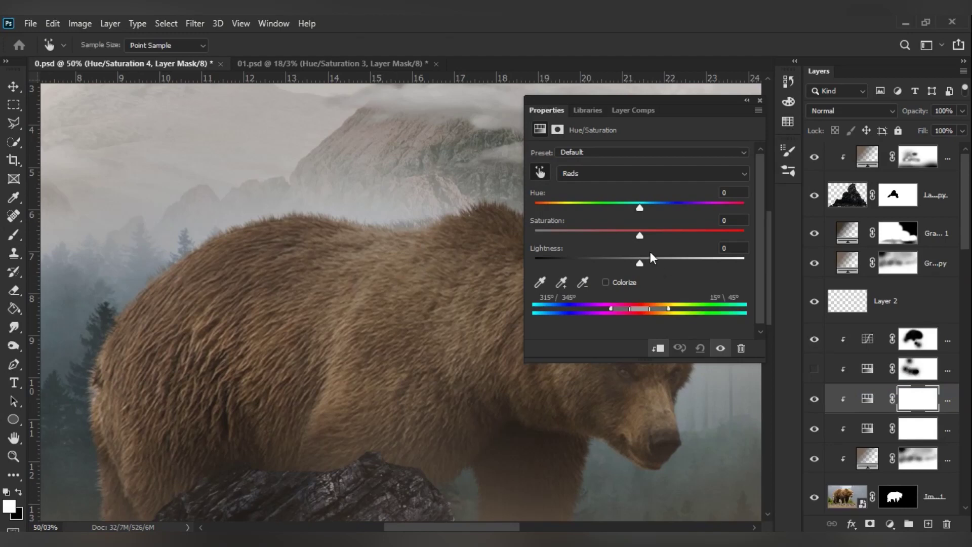
pyautogui.moveTo(699, 275); pyautogui.dragTo(822, 353)
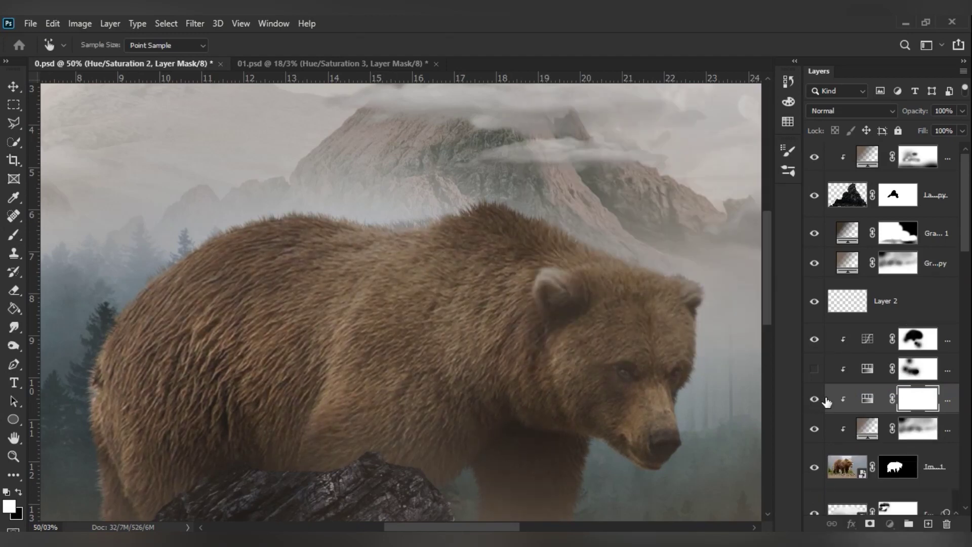
pyautogui.click(814, 399)
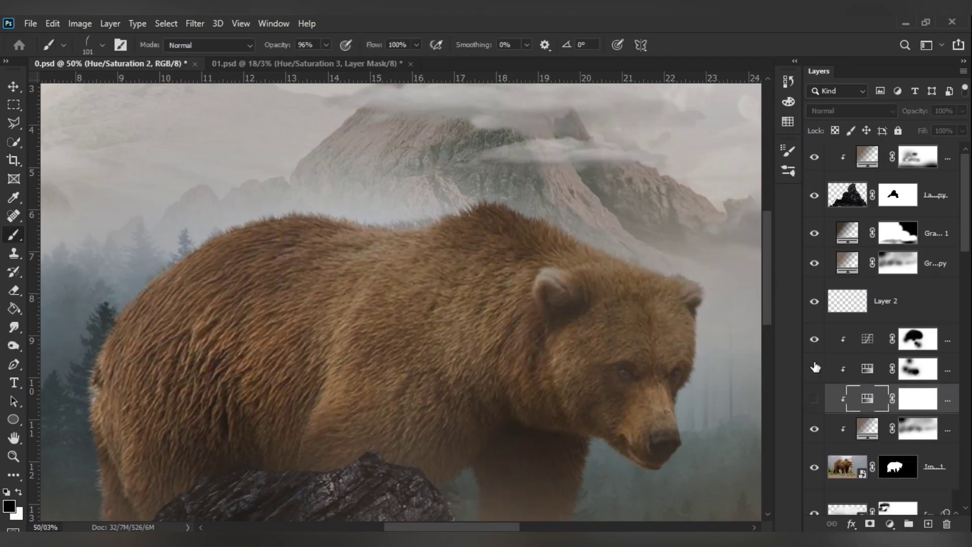
# Step: Add another Hue/Saturation layer desaturating the reds, maximizing their lightness and shifting the range toward oranges
pyautogui.click(890, 523)
pyautogui.click(866, 394)
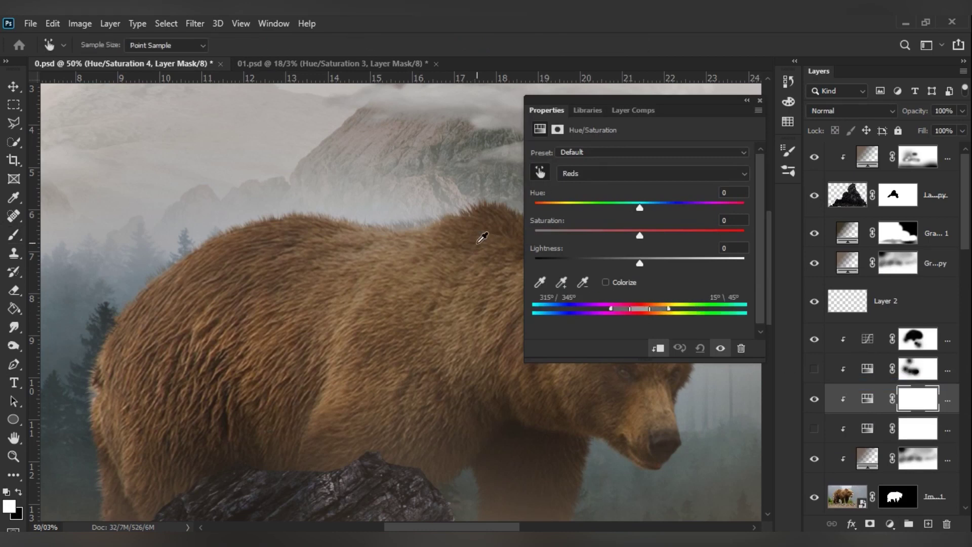
pyautogui.moveTo(595, 236); pyautogui.dragTo(531, 234)
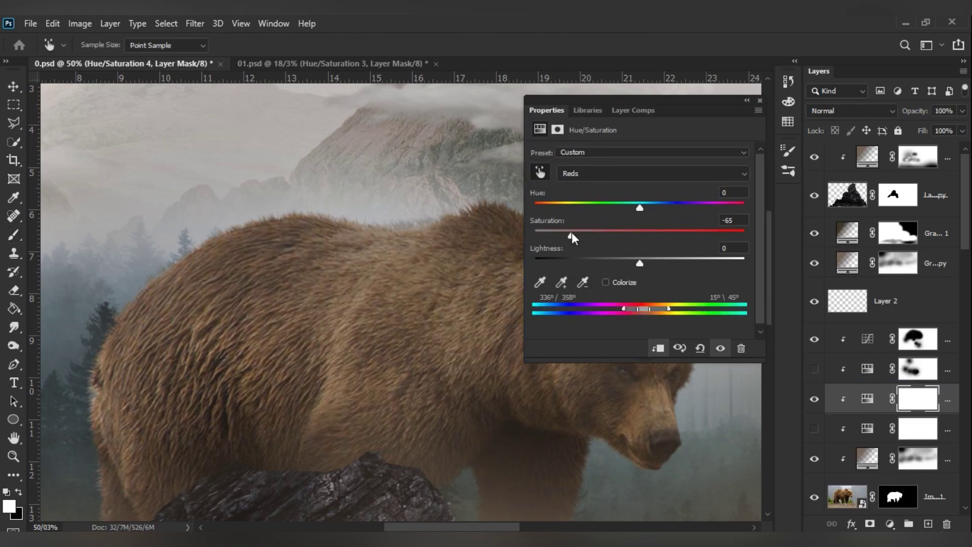
pyautogui.moveTo(639, 262); pyautogui.dragTo(754, 264)
pyautogui.moveTo(645, 316)
pyautogui.mouseDown()
pyautogui.moveTo(666, 311)
pyautogui.moveTo(657, 323)
pyautogui.mouseUp()
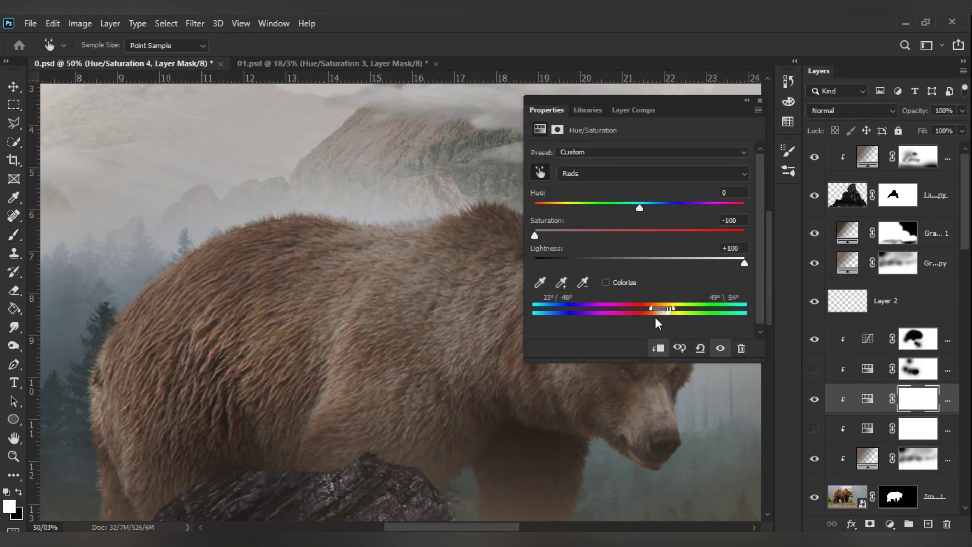
pyautogui.click(759, 101)
pyautogui.scroll(5, 412, 228)
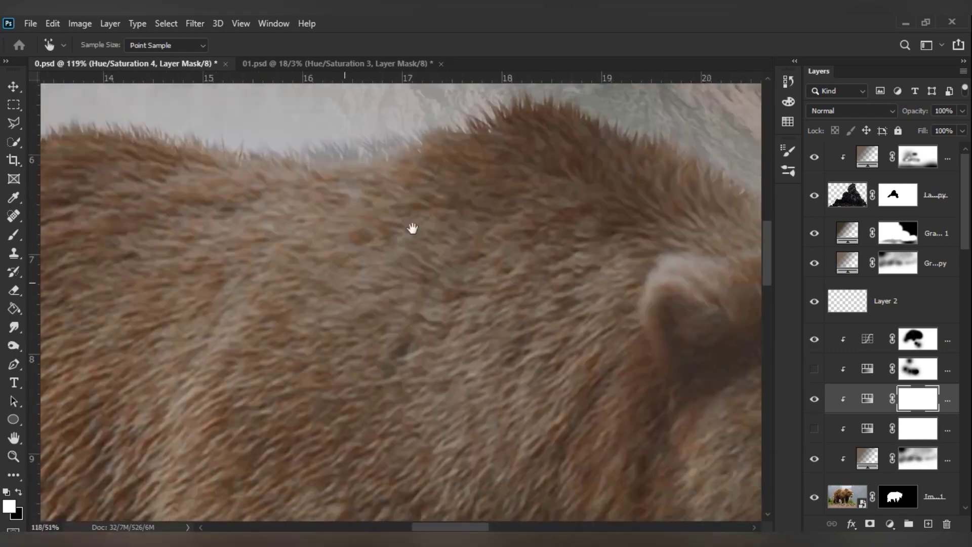
# Step: Add a Brightness/Contrast layer to the bear with Contrast 64 and Brightness 36
pyautogui.click(892, 526)
pyautogui.click(871, 314)
pyautogui.press('b')
pyautogui.moveTo(666, 223); pyautogui.dragTo(706, 221)
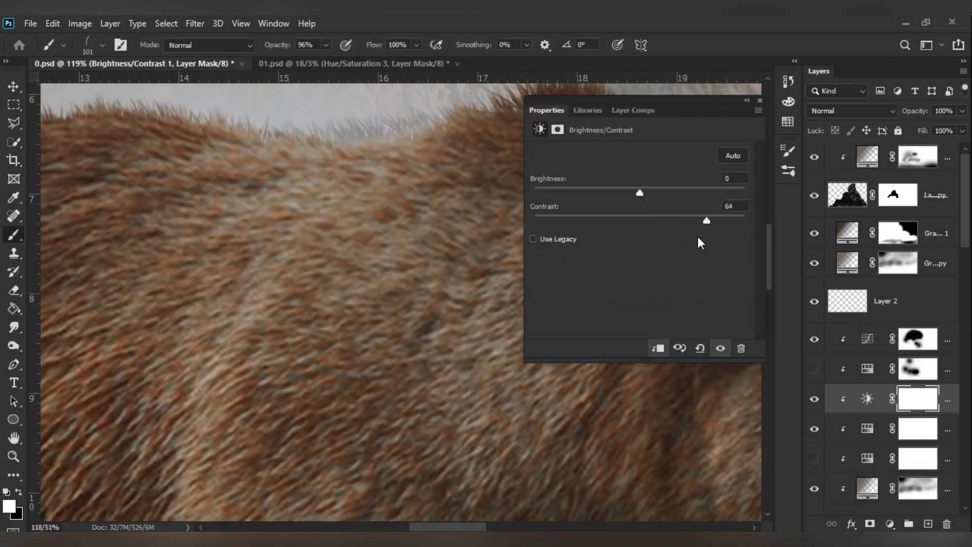
pyautogui.hotkey('ctrl', '0')
pyautogui.scroll(4, 440, 347)
pyautogui.moveTo(639, 193); pyautogui.dragTo(655, 192)
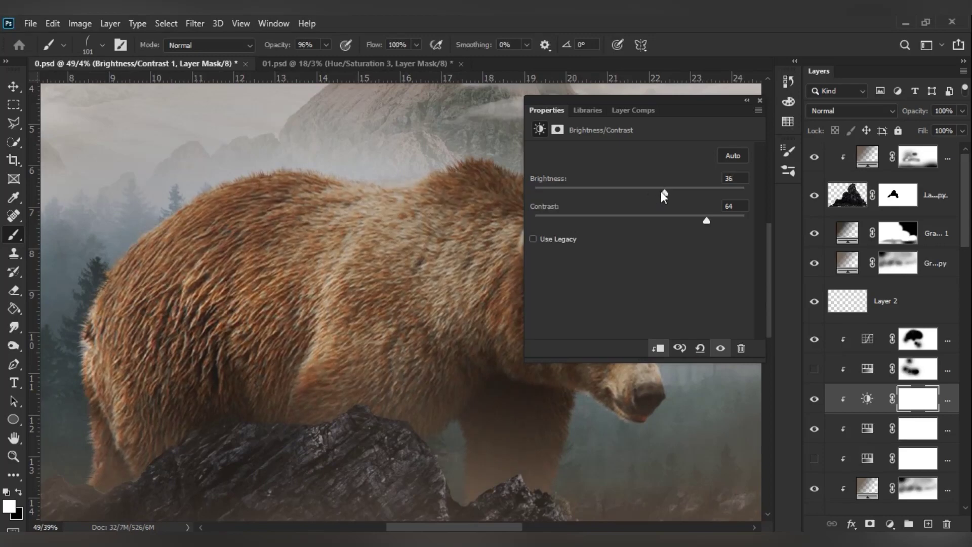
pyautogui.moveTo(607, 110); pyautogui.dragTo(745, 110)
pyautogui.scroll(-5, 493, 338)
pyautogui.click(843, 390)
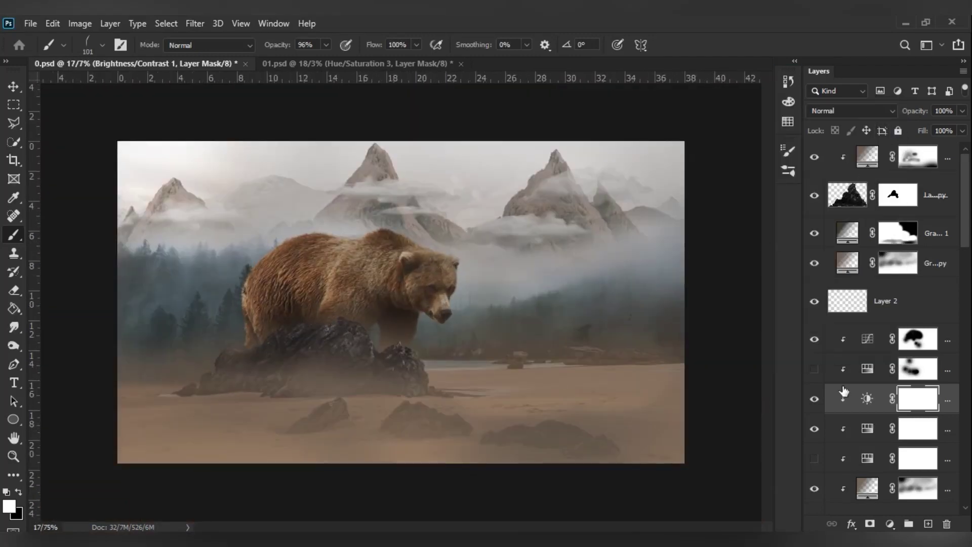
pyautogui.click(954, 364)
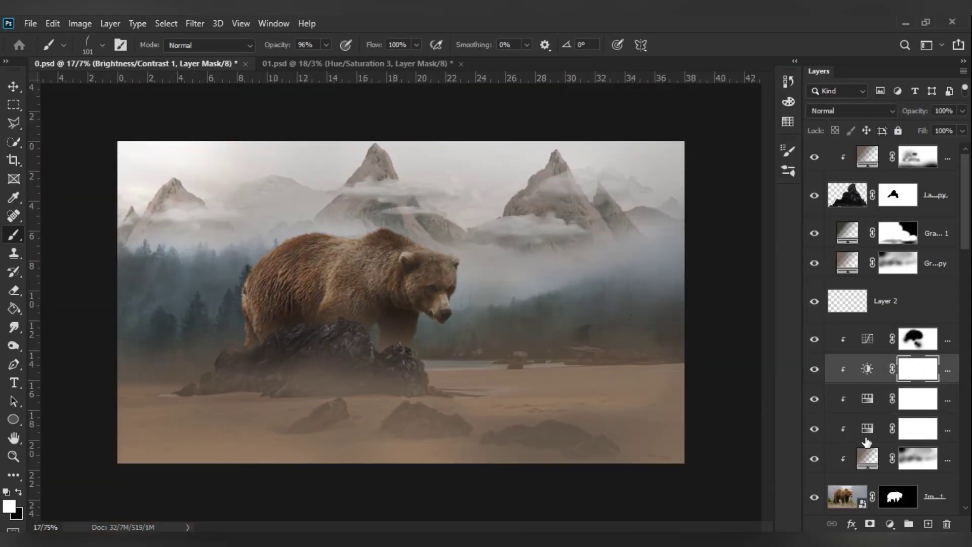
# Step: Check the Hue/Saturation 2 settings, then select the Gradient Fill 1 layer mask
pyautogui.doubleClick(866, 431)
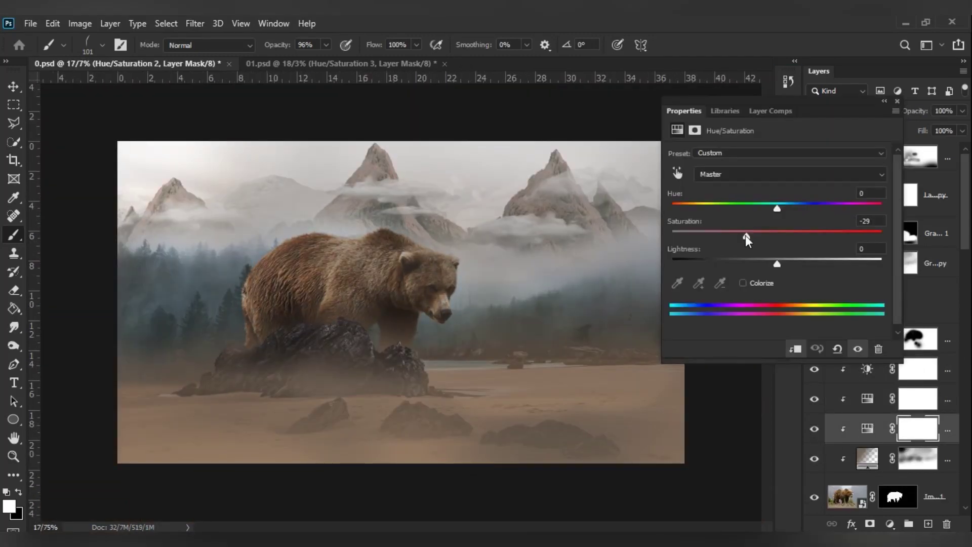
pyautogui.click(884, 101)
pyautogui.scroll(2, 334, 304)
pyautogui.click(837, 232)
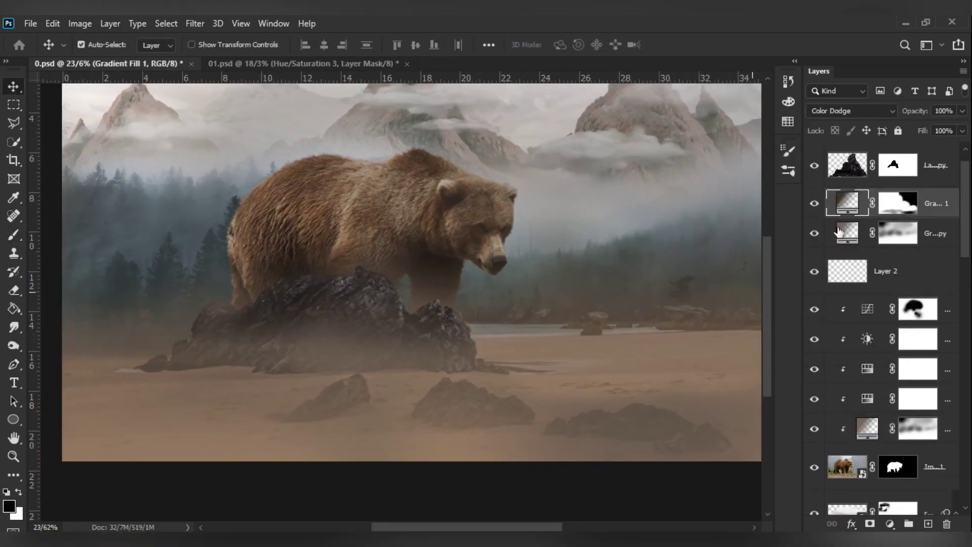
pyautogui.click(884, 208)
pyautogui.scroll(3, 324, 354)
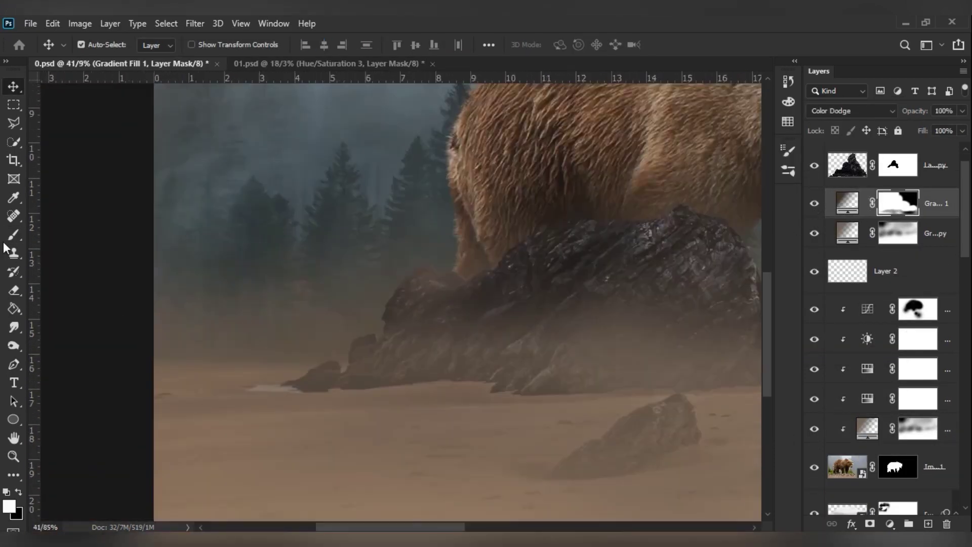
# Step: Paint black on the fog mask with a soft brush below the rock and over the lower rocks
pyautogui.press('b')
pyautogui.rightClick(433, 283)
pyautogui.press('x')
pyautogui.moveTo(405, 399); pyautogui.dragTo(515, 387)
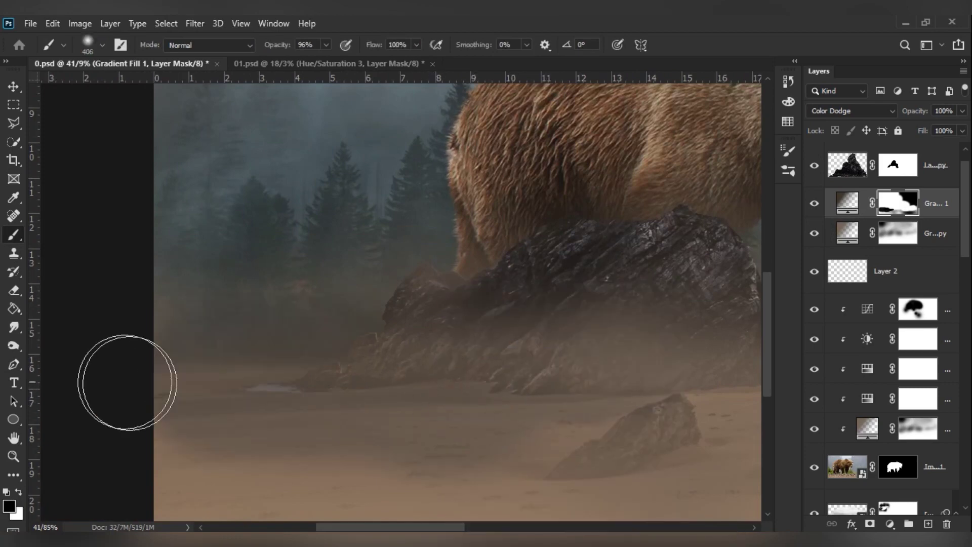
pyautogui.scroll(-3, 293, 375)
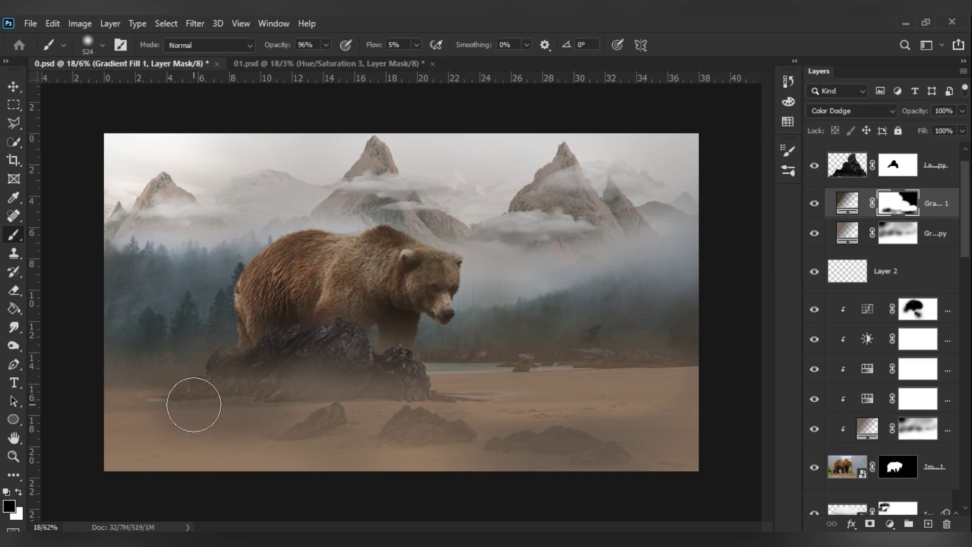
pyautogui.moveTo(314, 417); pyautogui.dragTo(620, 418)
pyautogui.scroll(2, 377, 337)
# Step: Touch up the fog mask around the rocks, alternating white and black paint
pyautogui.press('x')
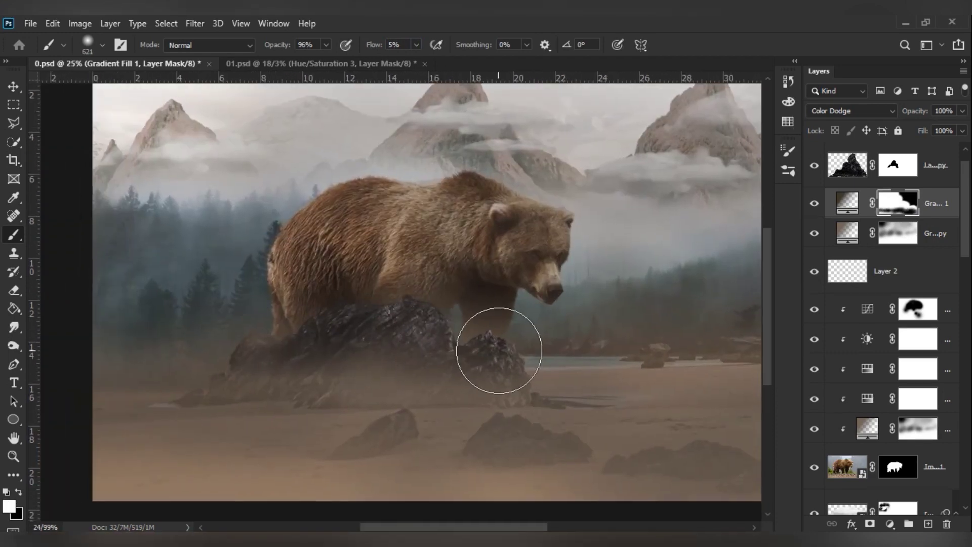
pyautogui.scroll(-3, 297, 277)
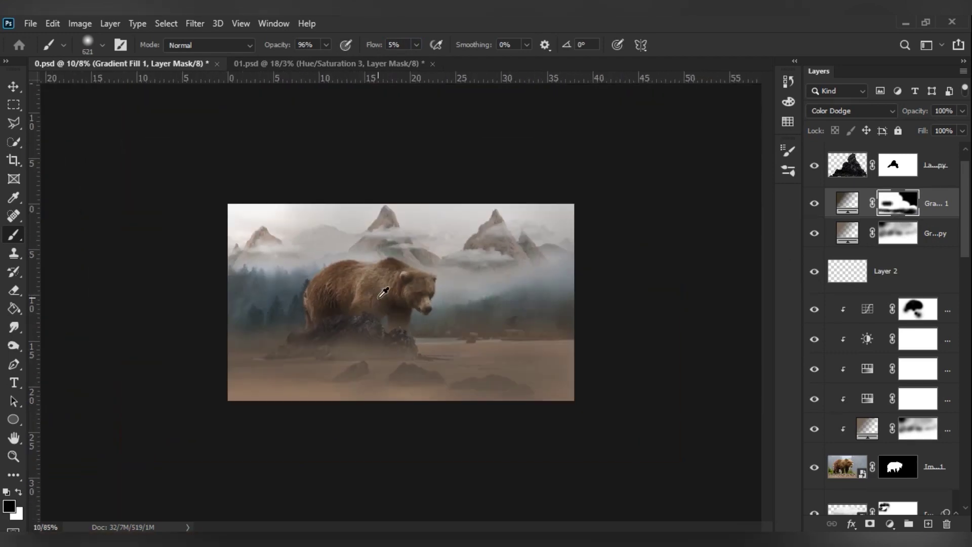
pyautogui.scroll(1, 577, 313)
pyautogui.scroll(3, 346, 315)
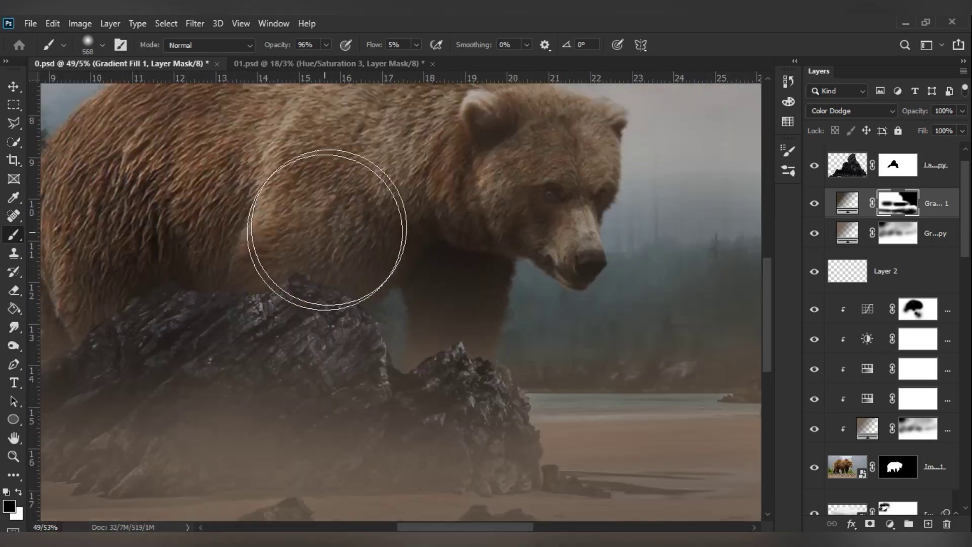
pyautogui.scroll(-3, 325, 243)
pyautogui.scroll(1, 552, 401)
pyautogui.press('x')
pyautogui.scroll(-1, 485, 410)
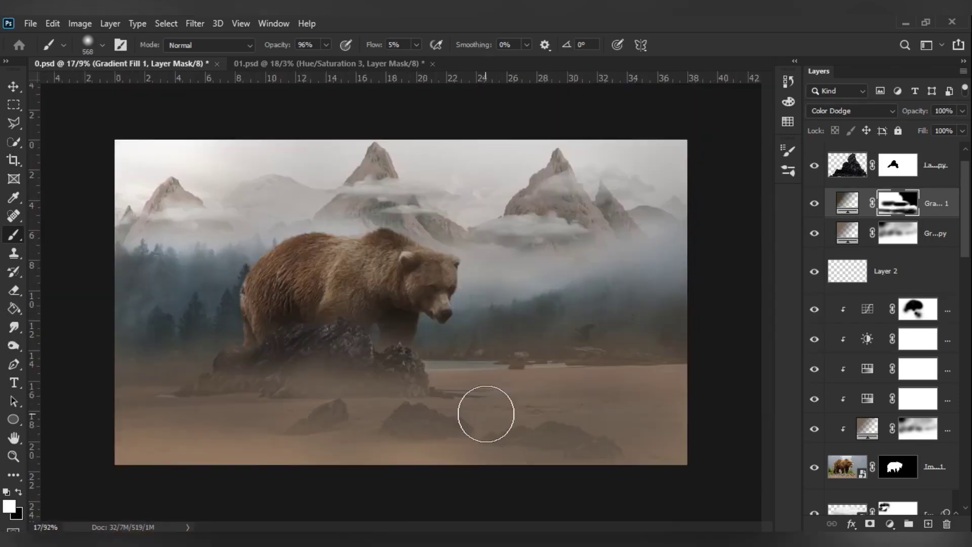
pyautogui.hotkey('alt', '[')
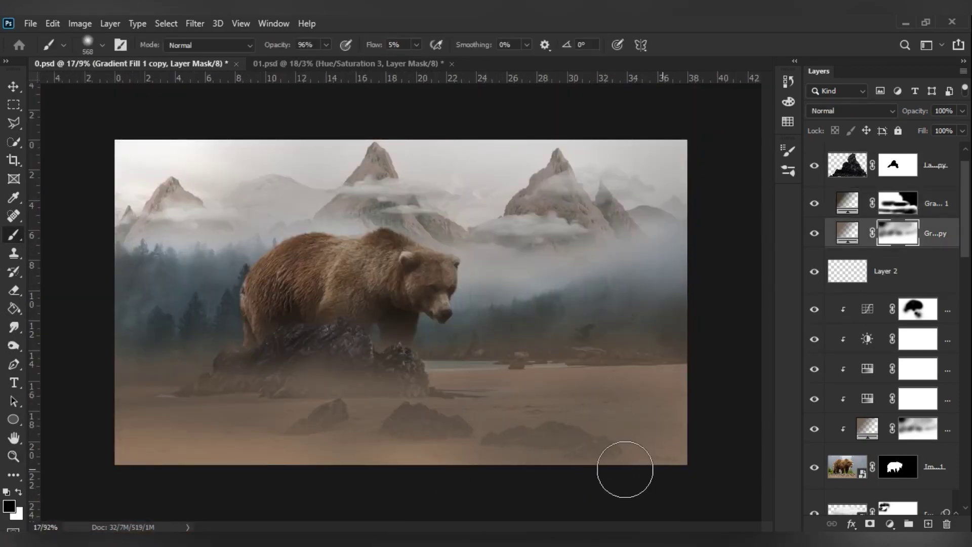
# Step: Enlarge the brush and survey the foreground rocks on the Gradient Fill 1 copy mask
pyautogui.moveTo(531, 434); pyautogui.dragTo(581, 440)
pyautogui.scroll(-3, 506, 406)
pyautogui.scroll(1, 464, 415)
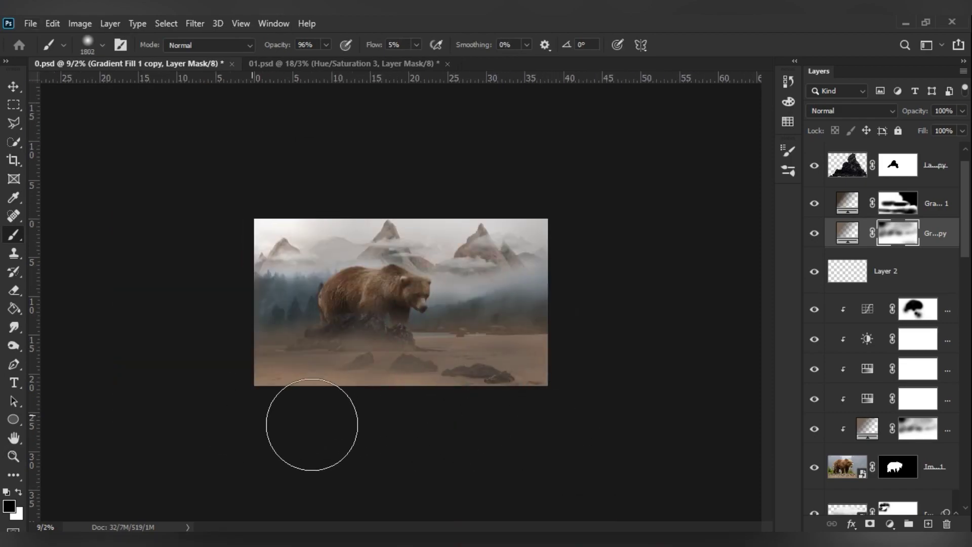
pyautogui.scroll(2, 545, 374)
pyautogui.scroll(1, 547, 364)
pyautogui.scroll(3, 618, 412)
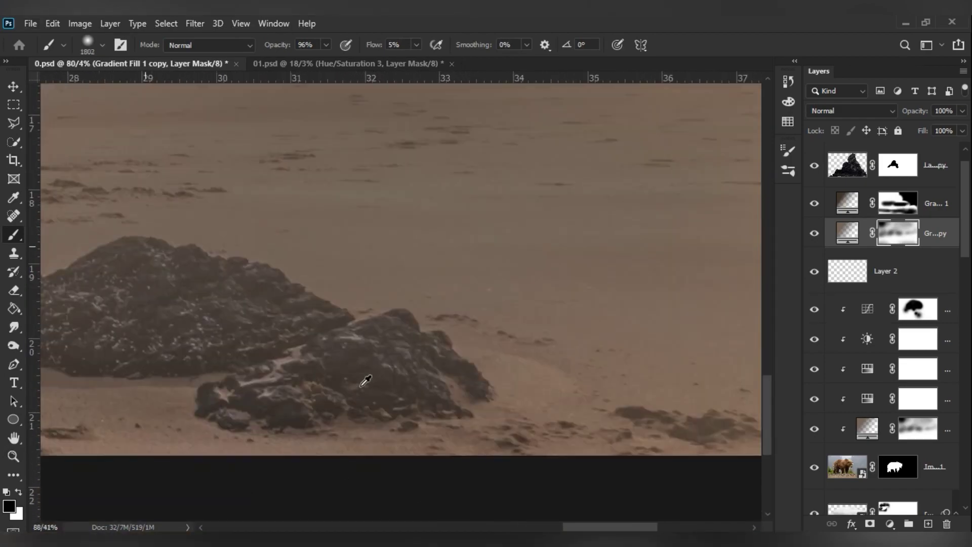
pyautogui.scroll(-4, 364, 380)
pyautogui.scroll(2, 314, 354)
pyautogui.scroll(3, 519, 423)
pyautogui.moveTo(518, 424); pyautogui.dragTo(83, 191)
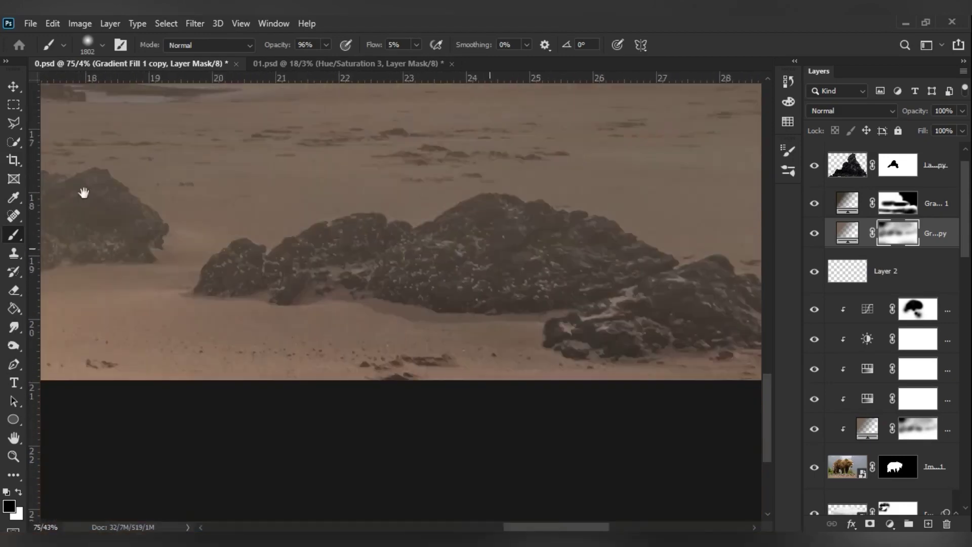
pyautogui.scroll(-4, 456, 304)
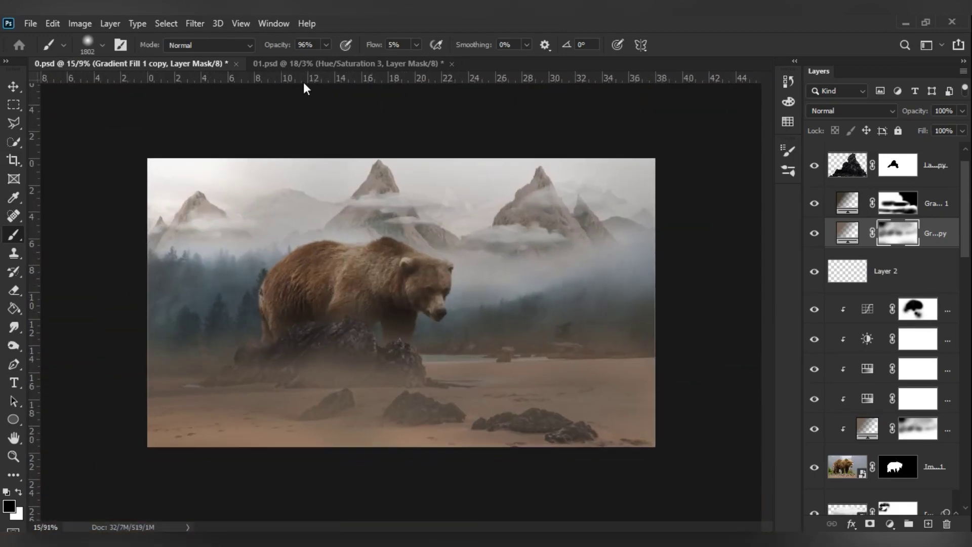
pyautogui.scroll(-3, 885, 412)
pyautogui.scroll(-2, 886, 412)
# Step: Clear fog from the forest to reveal the lake, then paint fog back across the middle and top
pyautogui.press('[')
pyautogui.press('[')
pyautogui.press('[')
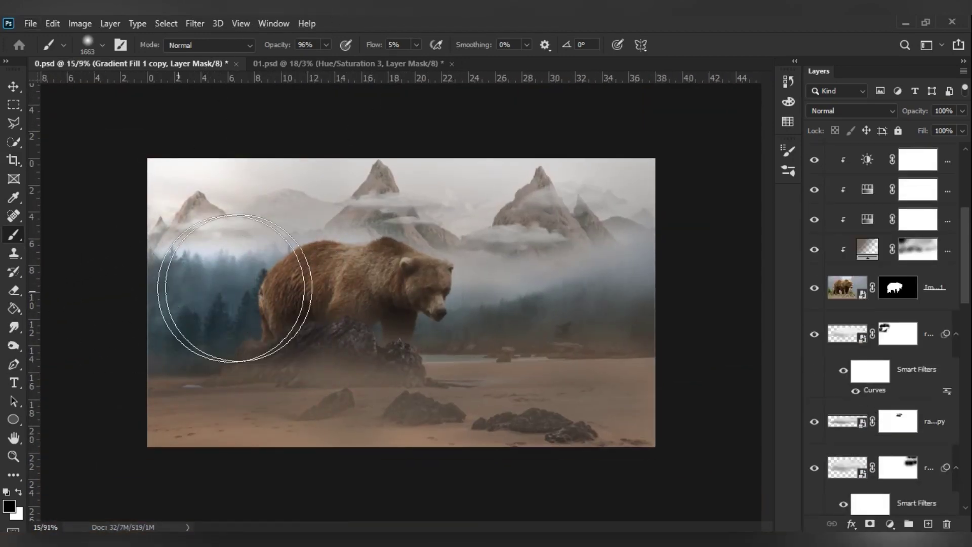
pyautogui.moveTo(336, 303); pyautogui.dragTo(672, 239)
pyautogui.press('x')
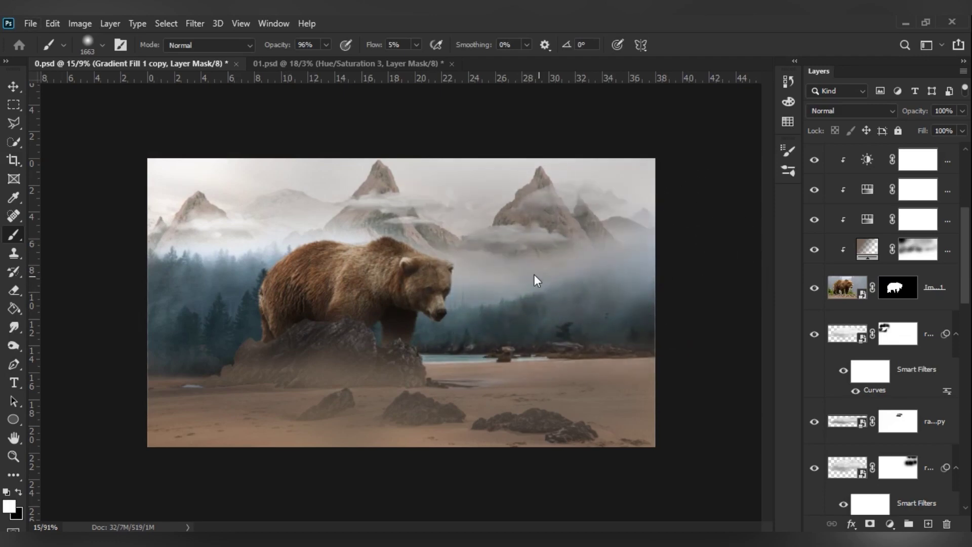
pyautogui.moveTo(537, 280)
pyautogui.mouseDown()
pyautogui.moveTo(223, 226)
pyautogui.moveTo(229, 167)
pyautogui.moveTo(614, 172)
pyautogui.mouseUp()
pyautogui.press('x')
# Step: Set the brush flow to 1% and shrink the brush for subtle fog-mask painting
pyautogui.scroll(3, 314, 280)
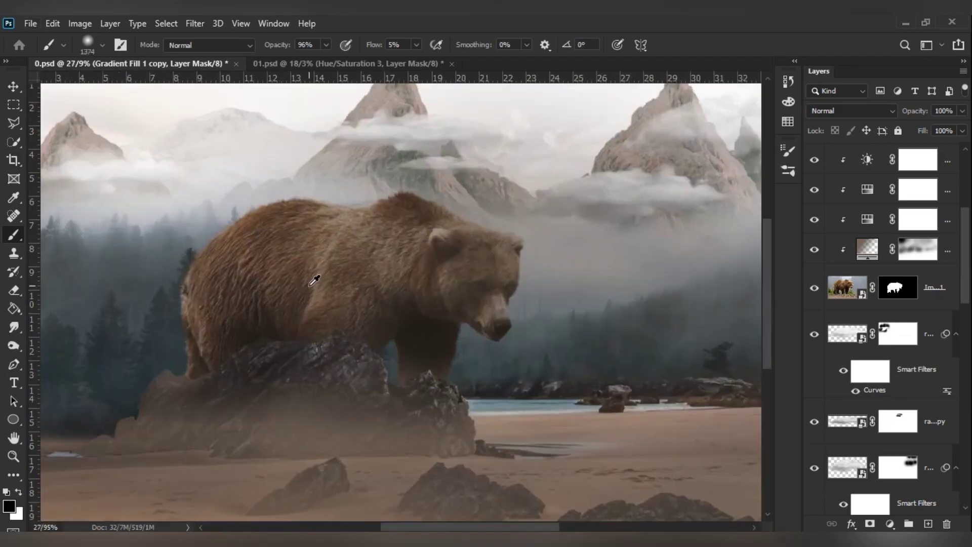
pyautogui.scroll(3, 466, 282)
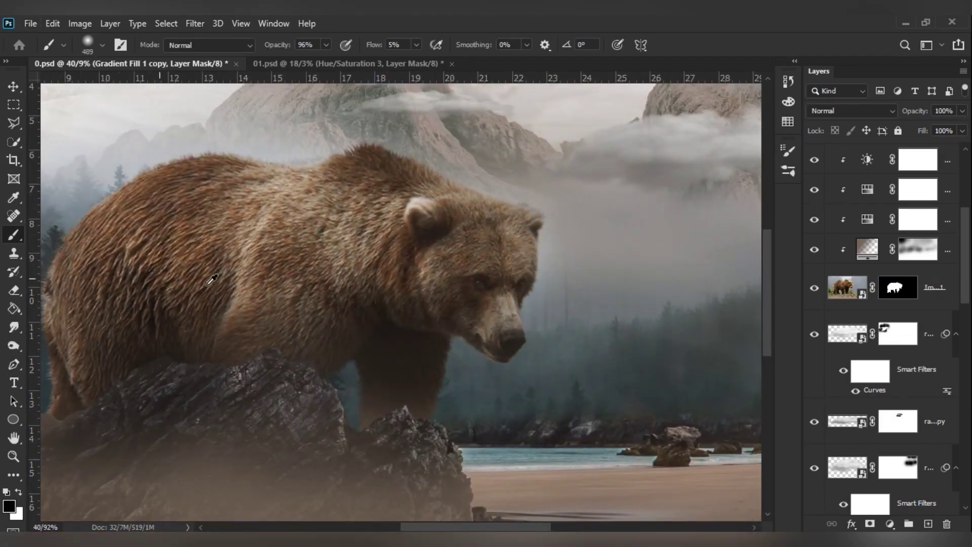
pyautogui.scroll(-3, 297, 303)
pyautogui.scroll(3, 905, 299)
pyautogui.press('x')
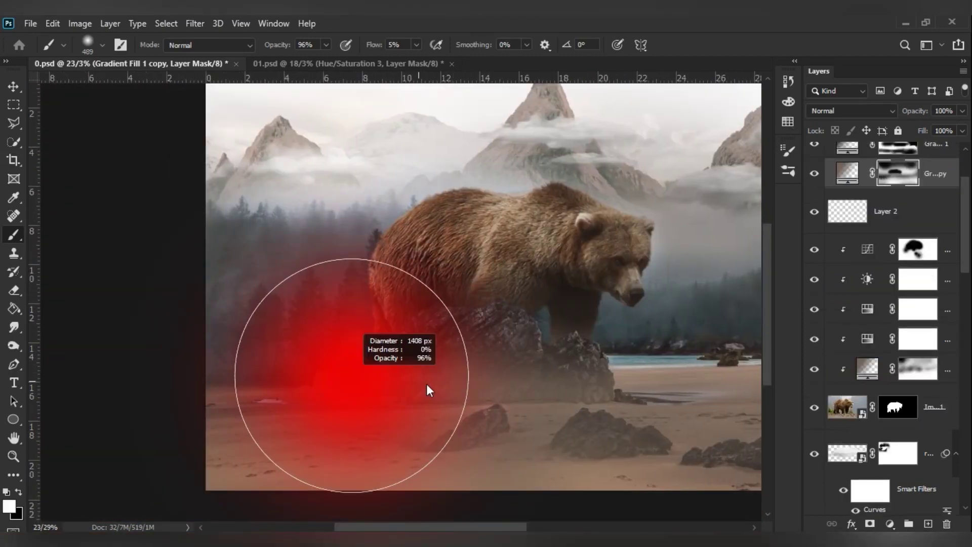
pyautogui.hotkey('shift', '0')
pyautogui.hotkey('shift', '1')
pyautogui.moveTo(369, 386); pyautogui.dragTo(375, 377)
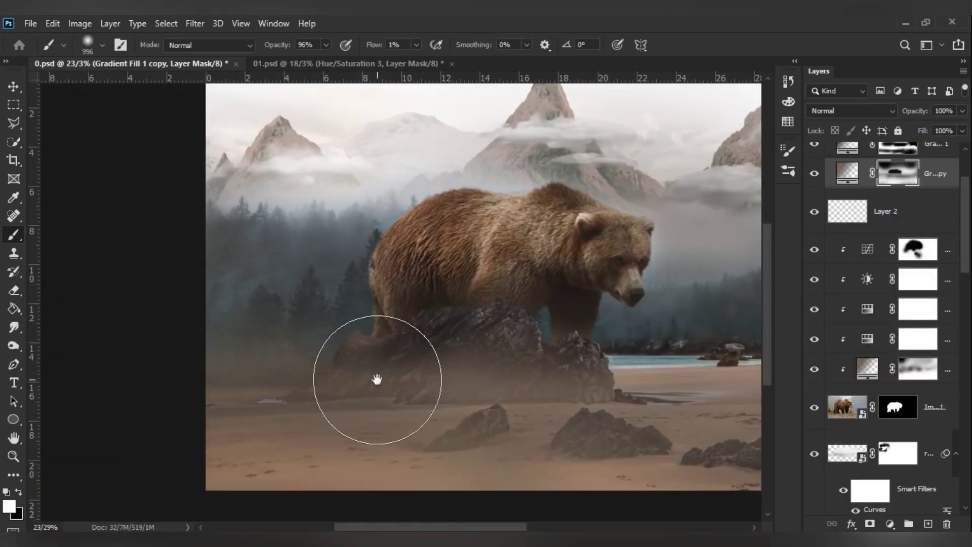
pyautogui.hscroll(10, 452, 366)
pyautogui.scroll(-2, 352, 344)
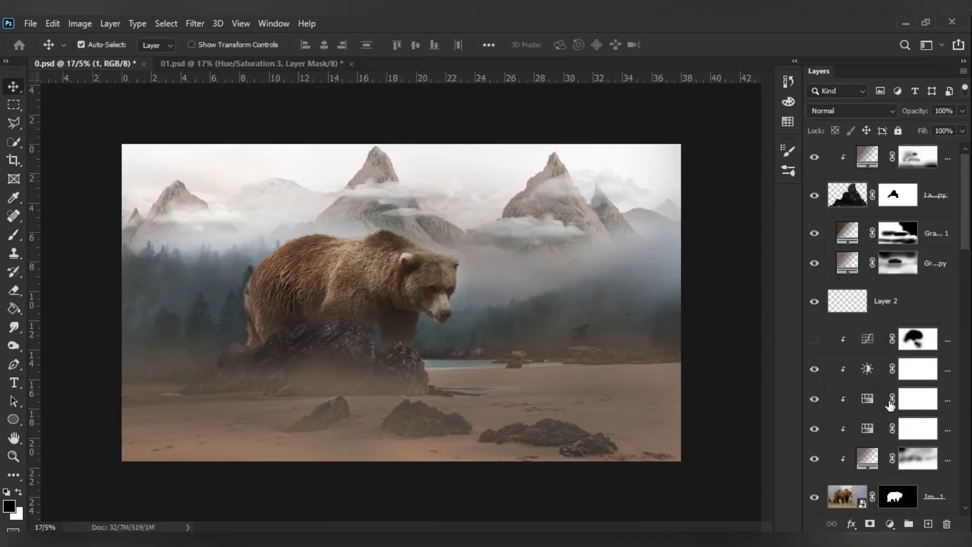
# Step: Scale the stamped composition up to about 121%, nudge it into place, and hide an adjustment layer
pyautogui.hotkey('ctrl', 't')
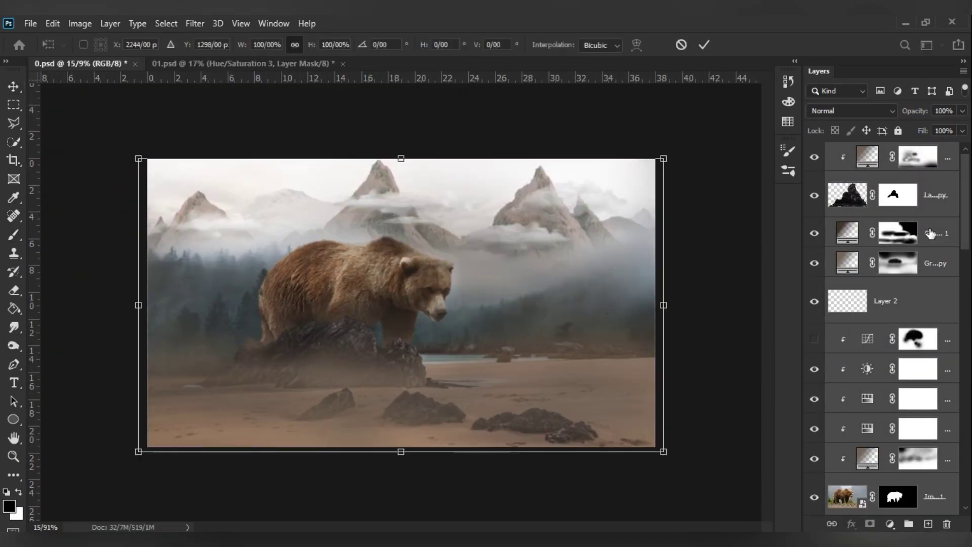
pyautogui.moveTo(655, 449); pyautogui.dragTo(718, 479)
pyautogui.press('Return')
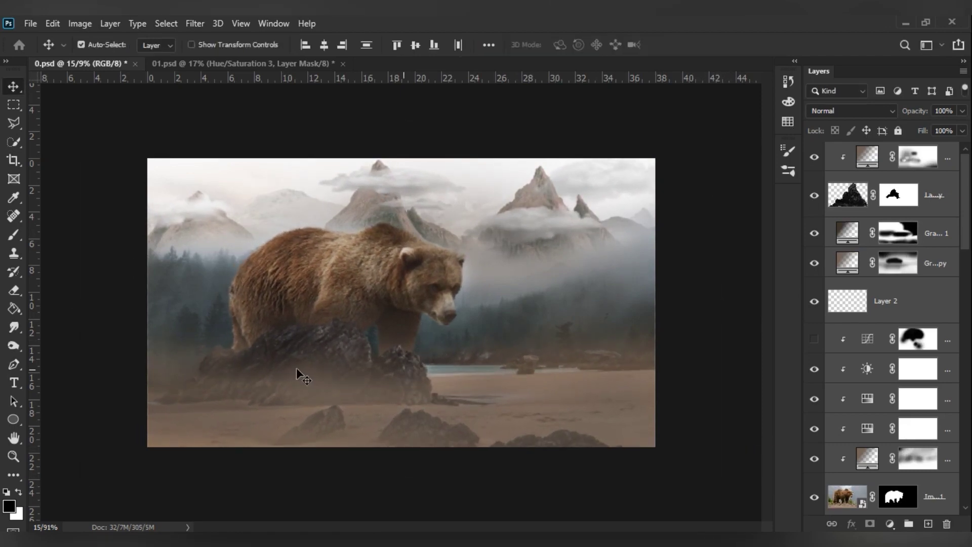
pyautogui.moveTo(367, 377); pyautogui.dragTo(372, 381)
pyautogui.scroll(3, 455, 308)
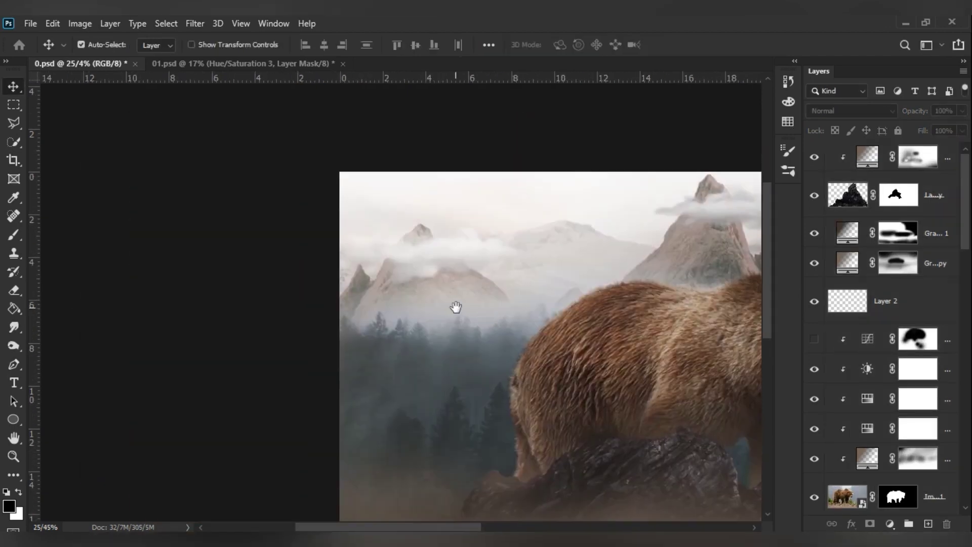
pyautogui.click(814, 233)
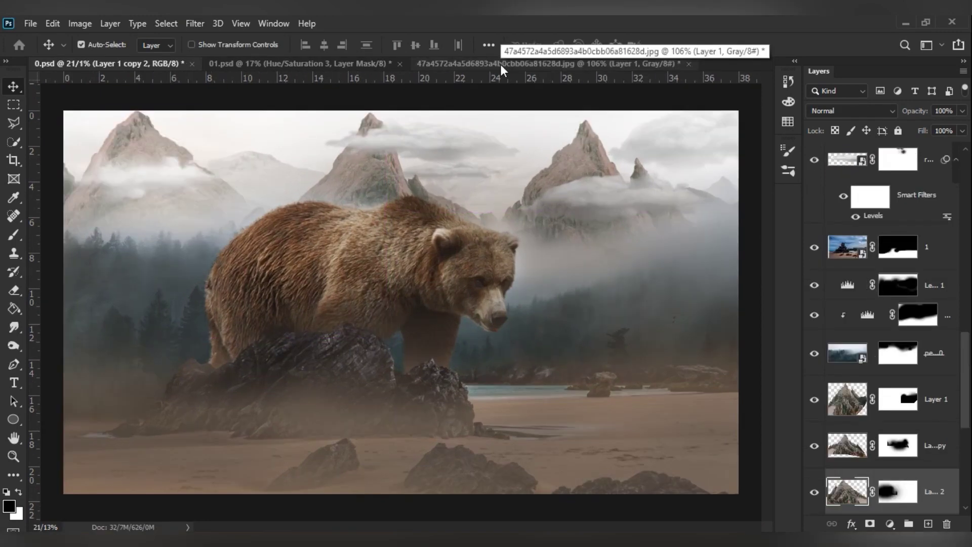
# Step: Select the bird flock in the birds image and define it as a brush preset
pyautogui.click(500, 64)
pyautogui.click(15, 105)
pyautogui.moveTo(644, 113); pyautogui.dragTo(218, 478)
pyautogui.click(53, 23)
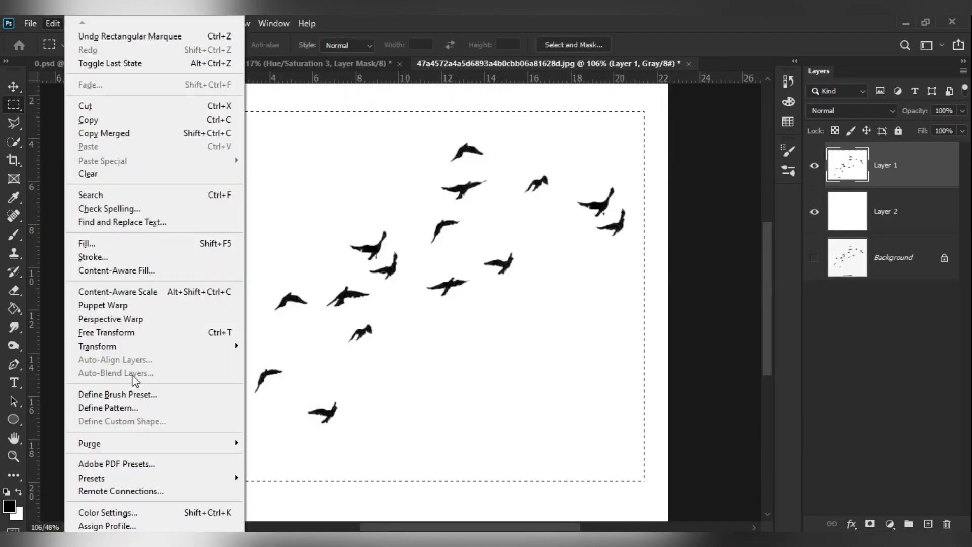
pyautogui.click(112, 395)
pyautogui.click(659, 193)
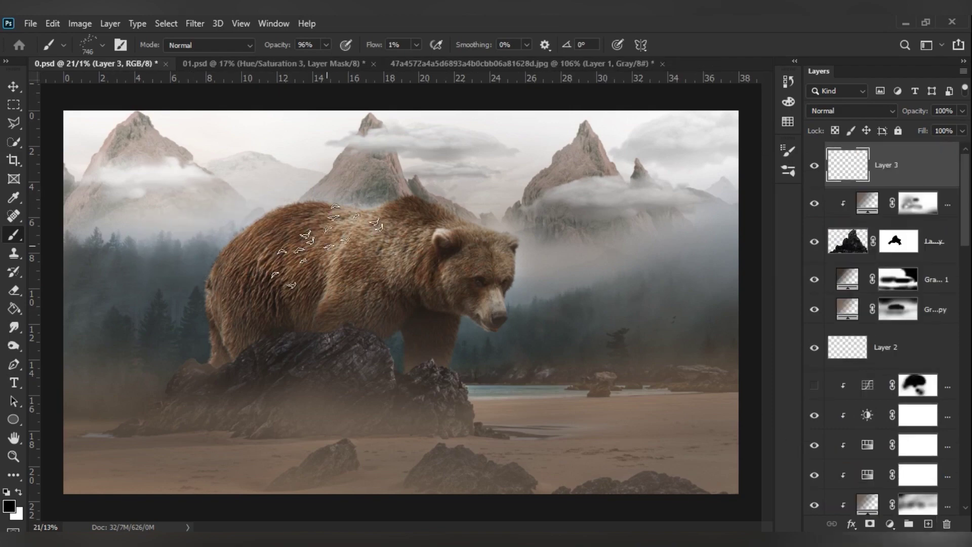
# Step: Rotate and scale the painted birds over the left mountain
pyautogui.hotkey('ctrl', 't')
pyautogui.moveTo(314, 162); pyautogui.dragTo(281, 134)
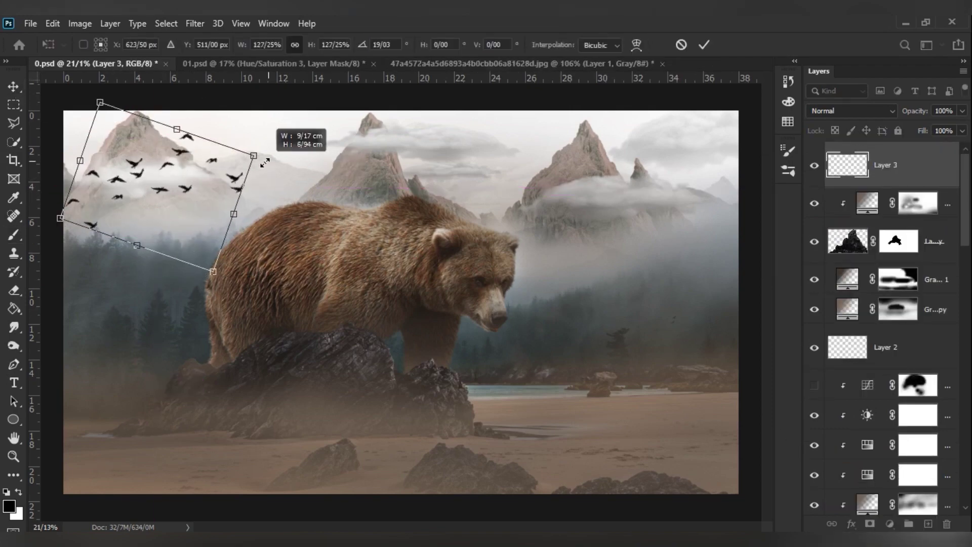
pyautogui.press('Return')
pyautogui.scroll(5, 245, 255)
# Step: Duplicate the birds, move the copy over the central mountain, scale it larger, and erase strays
pyautogui.hotkey('ctrl', 'j')
pyautogui.moveTo(245, 255); pyautogui.dragTo(556, 177)
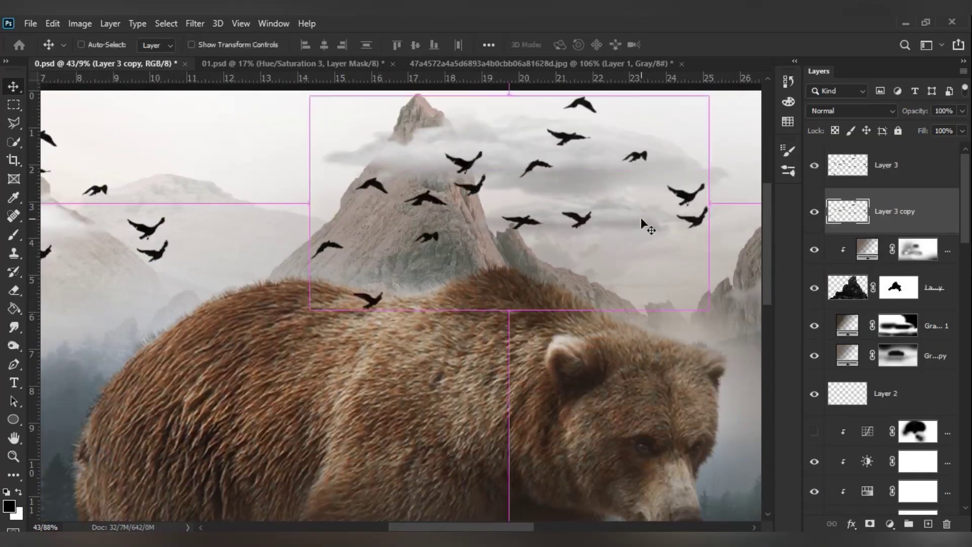
pyautogui.hotkey('ctrl', 't')
pyautogui.moveTo(478, 303); pyautogui.dragTo(701, 261)
pyautogui.press('Return')
pyautogui.scroll(5, 582, 203)
pyautogui.click(13, 290)
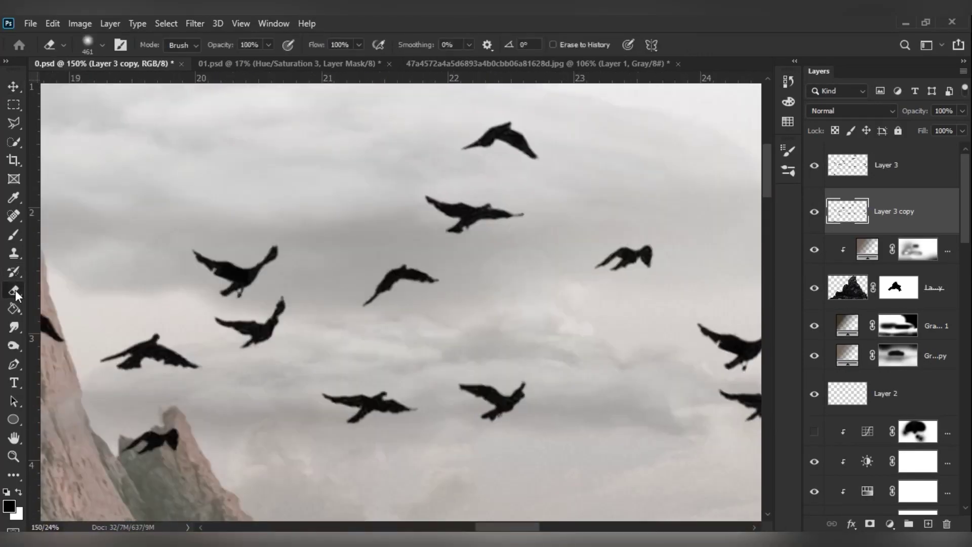
pyautogui.scroll(-3, 266, 349)
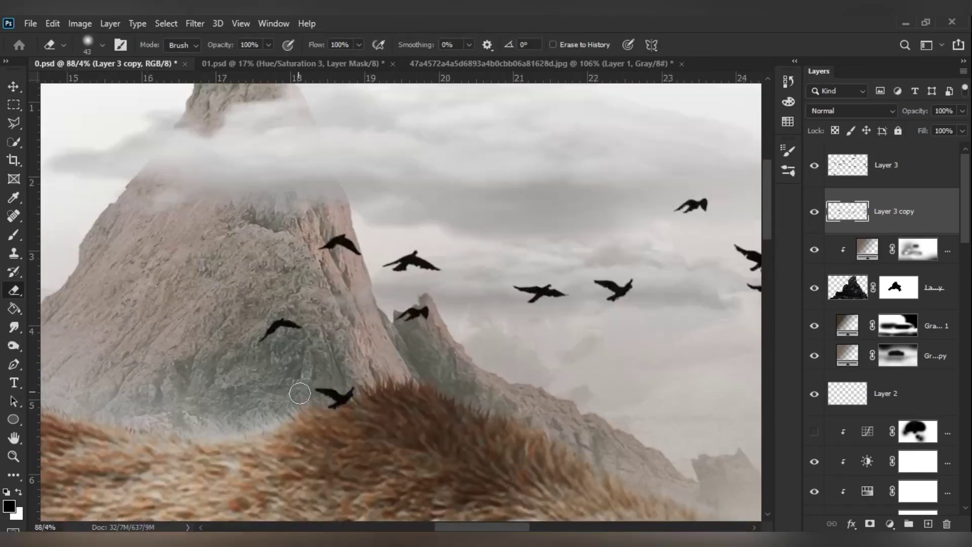
pyautogui.scroll(-3, 266, 348)
# Step: Add a copy of the flock scaled to 64% over the left mountain and lighten it with Hue/Saturation
pyautogui.hotkey('ctrl', 'j')
pyautogui.hotkey('ctrl', 't')
pyautogui.moveTo(506, 384); pyautogui.dragTo(403, 342)
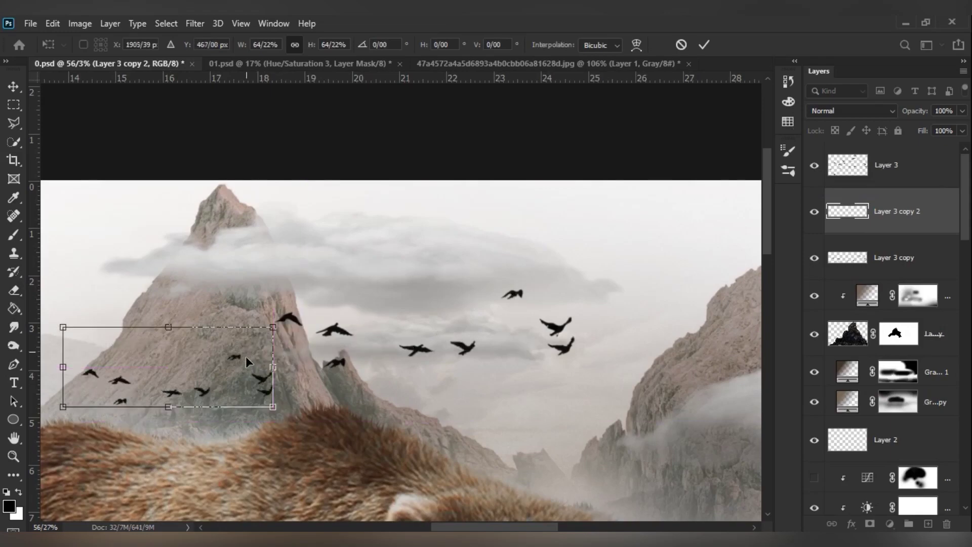
pyautogui.press('Return')
pyautogui.scroll(3, 245, 357)
pyautogui.hotkey('ctrl', 'u')
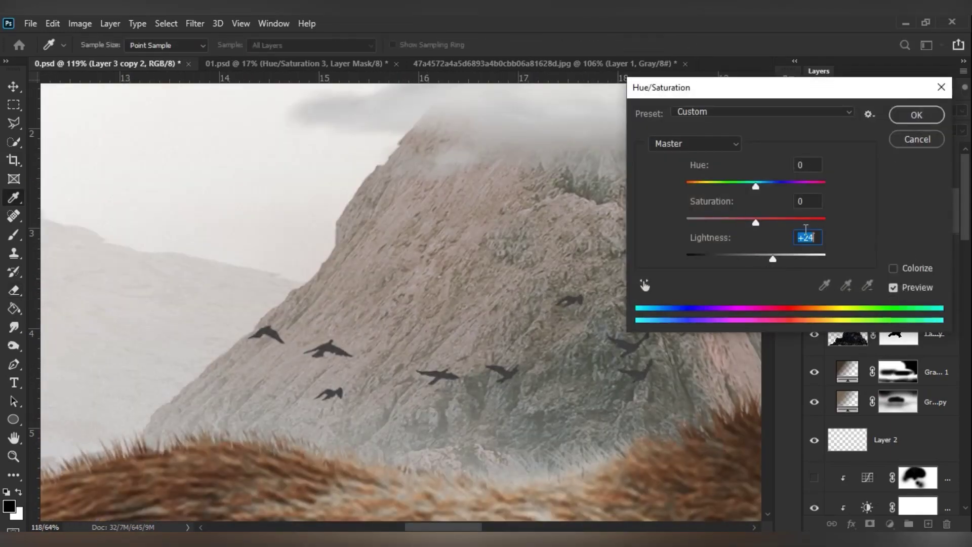
# Step: Mask the larger bird flock layer and fade nearby birds into the clouds
pyautogui.click(917, 115)
pyautogui.scroll(-3, 382, 292)
pyautogui.scroll(3, 382, 293)
pyautogui.click(895, 165)
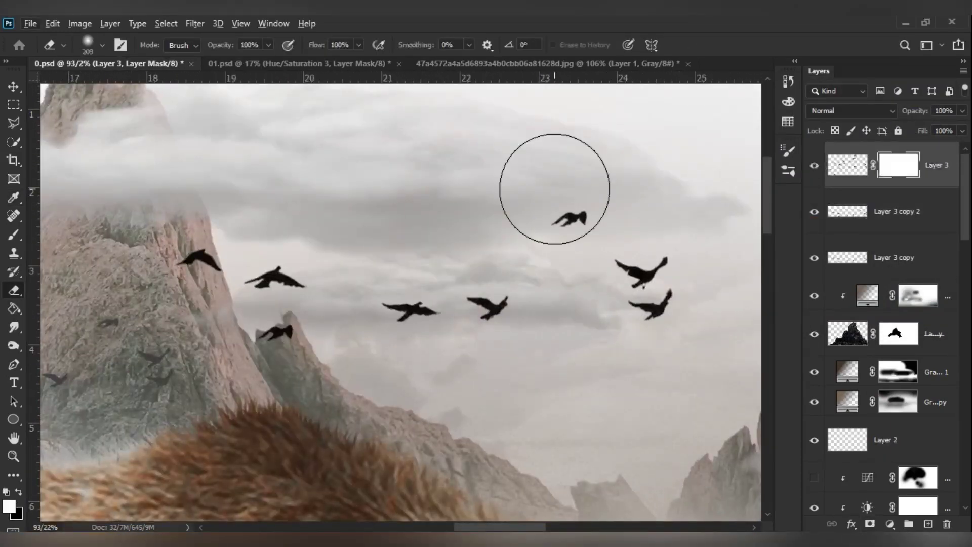
pyautogui.click(896, 258)
pyautogui.click(871, 525)
pyautogui.click(534, 171)
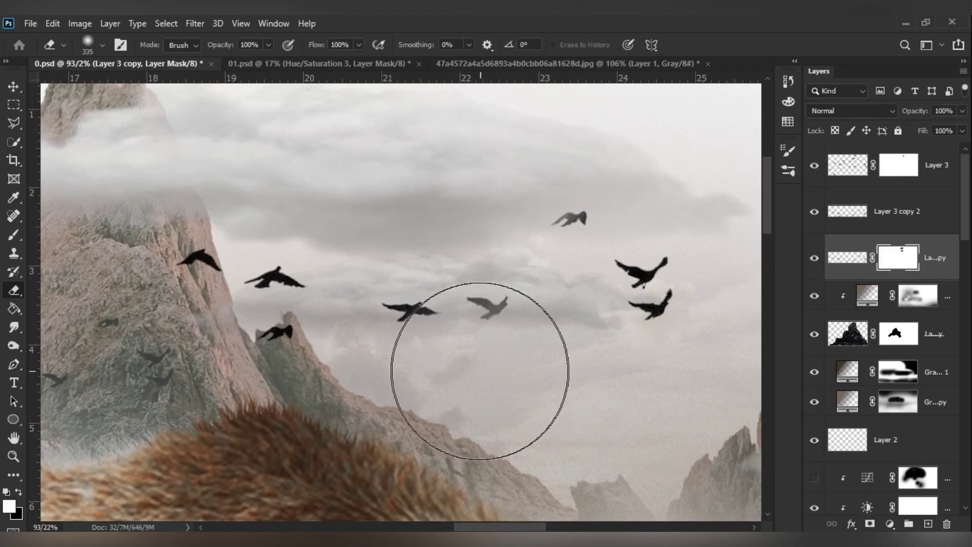
pyautogui.click(479, 371)
pyautogui.scroll(-3, 482, 245)
pyautogui.scroll(3, 217, 184)
# Step: Hide the birds near the left edge of the image
pyautogui.click(897, 164)
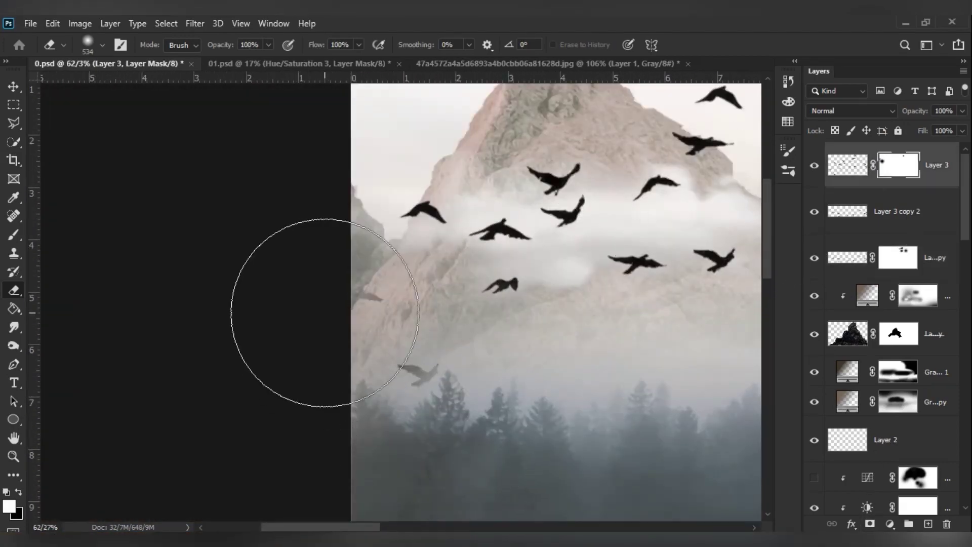
pyautogui.scroll(2, 324, 312)
pyautogui.scroll(2, 343, 330)
pyautogui.scroll(2, 163, 217)
pyautogui.scroll(2, 213, 278)
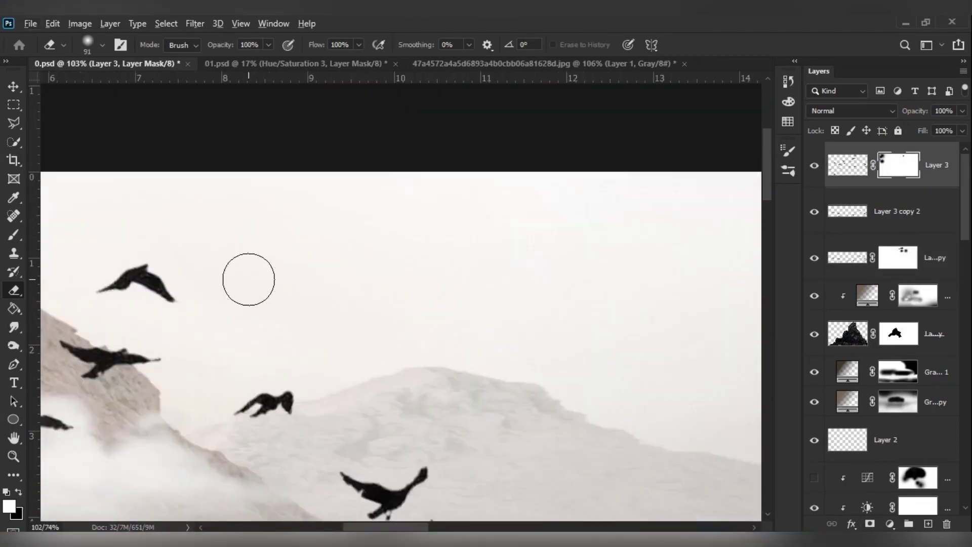
pyautogui.scroll(-3, 248, 279)
pyautogui.scroll(-3, 287, 235)
pyautogui.scroll(2, 553, 185)
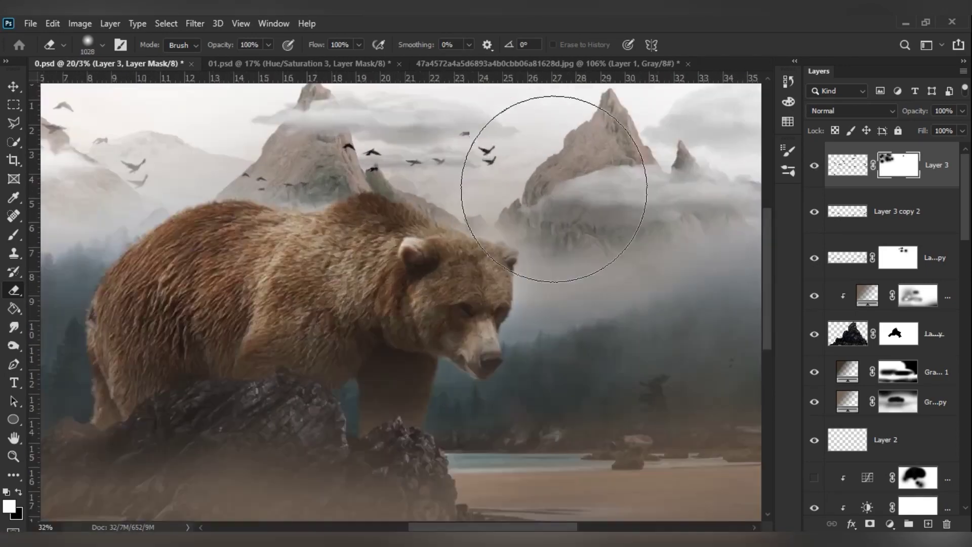
# Step: Duplicate the bird flock, shrink the copy, and move it over the right mountain fog
pyautogui.hotkey('ctrl', 'j')
pyautogui.click(853, 166)
pyautogui.moveTo(511, 223); pyautogui.dragTo(749, 203)
pyautogui.moveTo(423, 234); pyautogui.dragTo(293, 169)
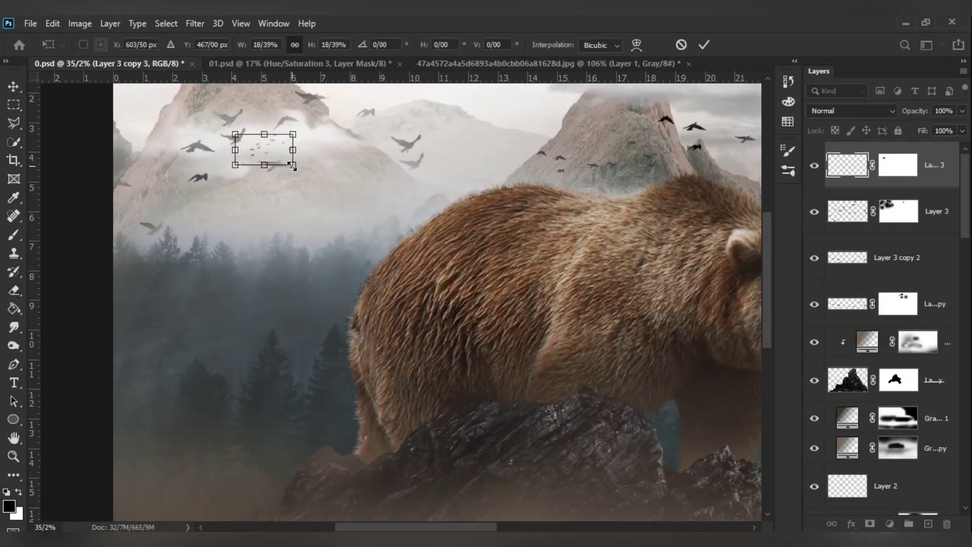
pyautogui.press('Return')
pyautogui.moveTo(192, 198)
pyautogui.mouseDown()
pyautogui.moveTo(594, 230)
pyautogui.moveTo(599, 221)
pyautogui.mouseUp()
pyautogui.scroll(5, 555, 384)
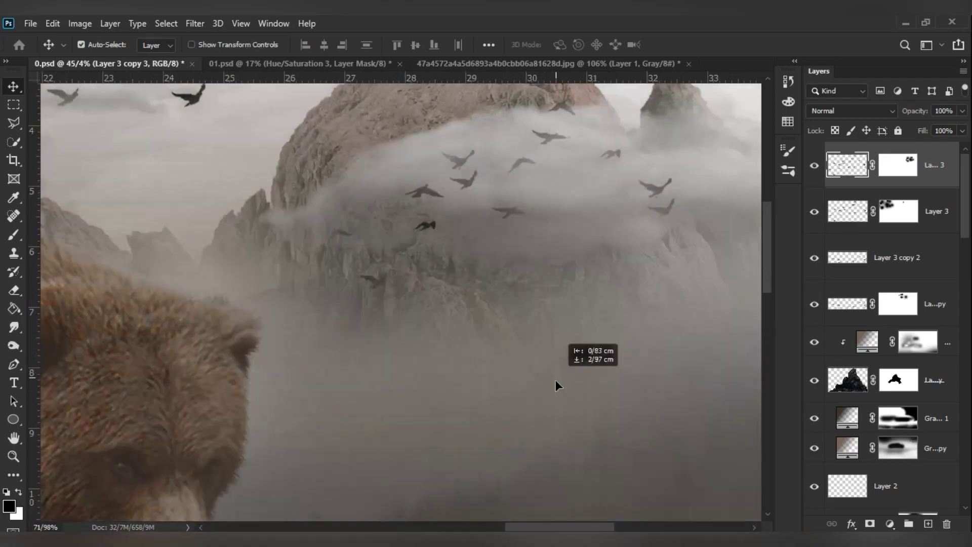
# Step: Scale the small flock to under half size and set it to 50% opacity
pyautogui.hotkey('ctrl', 't')
pyautogui.scroll(-2, 618, 243)
pyautogui.moveTo(658, 275); pyautogui.dragTo(572, 223)
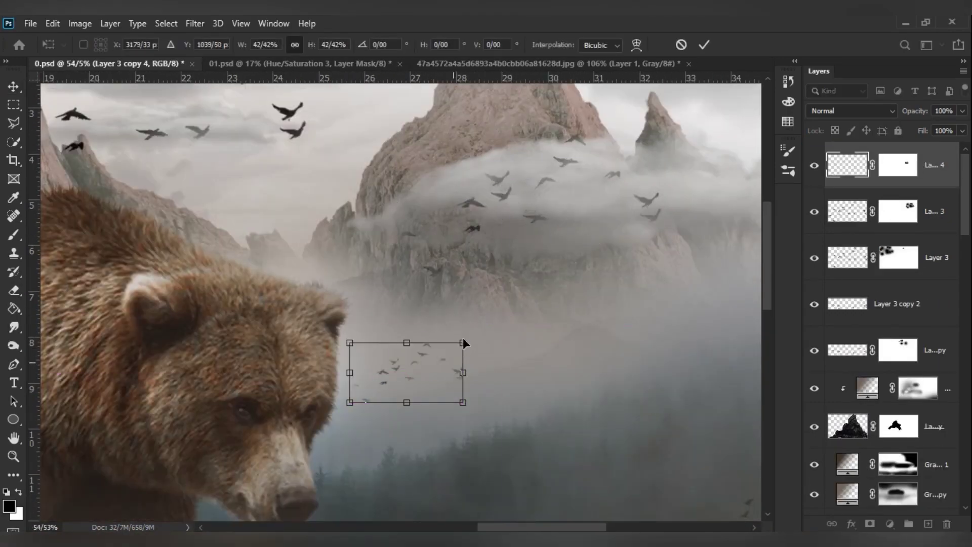
pyautogui.press('Return')
pyautogui.press('5')
pyautogui.scroll(5, 493, 339)
pyautogui.scroll(-4, 468, 346)
# Step: Duplicate the faint flock again and resize the new copy
pyautogui.hotkey('ctrl', 'j')
pyautogui.hotkey('ctrl', 't')
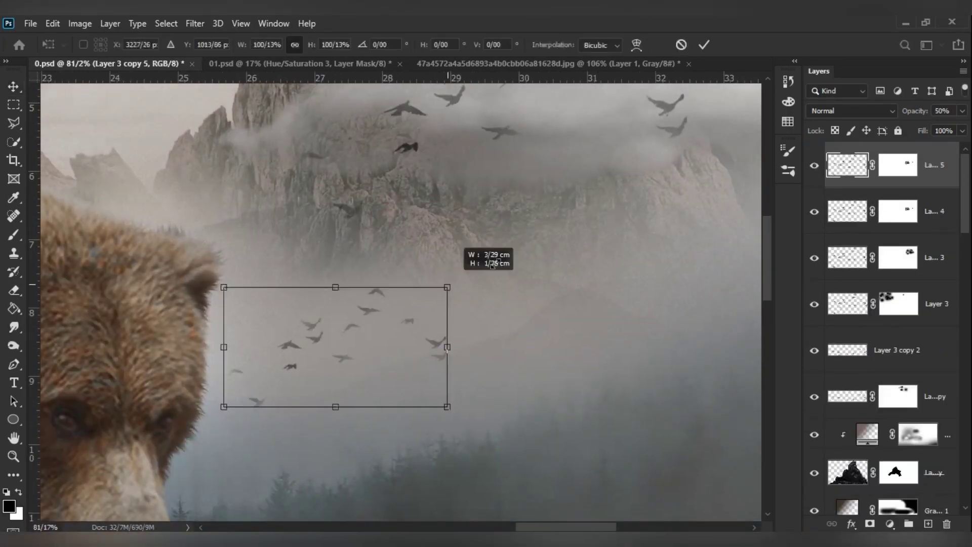
pyautogui.moveTo(492, 264)
pyautogui.mouseDown()
pyautogui.moveTo(655, 363)
pyautogui.moveTo(384, 327)
pyautogui.mouseUp()
pyautogui.press('Return')
# Step: Restore birds over the left mountain using a large soft round brush on the main bird mask
pyautogui.press('b')
pyautogui.rightClick(425, 284)
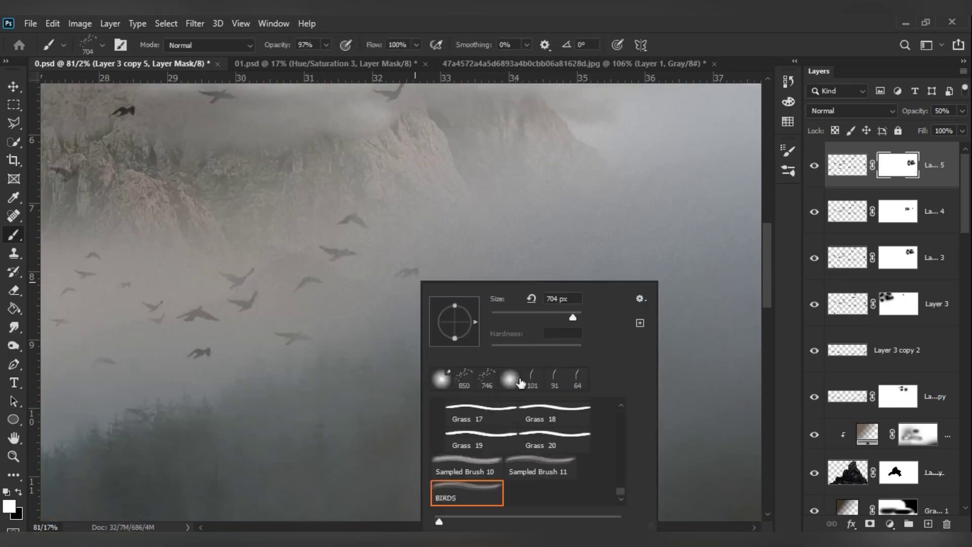
pyautogui.doubleClick(521, 383)
pyautogui.scroll(-3, 413, 347)
pyautogui.scroll(2, 382, 345)
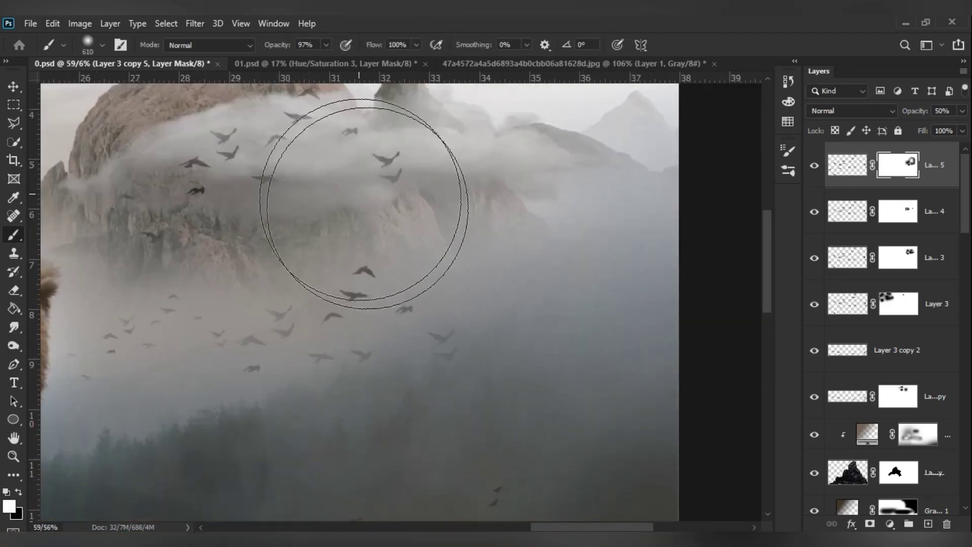
pyautogui.scroll(-3, 475, 426)
pyautogui.scroll(3, 200, 152)
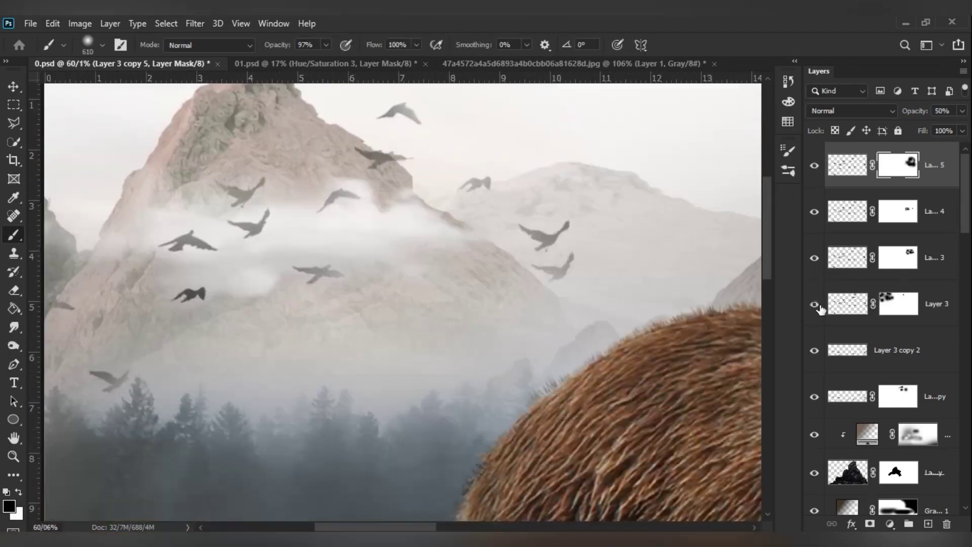
pyautogui.hotkey('alt', '[')
pyautogui.hotkey('alt', '[')
pyautogui.hotkey('alt', '[')
pyautogui.moveTo(366, 125); pyautogui.dragTo(317, 352)
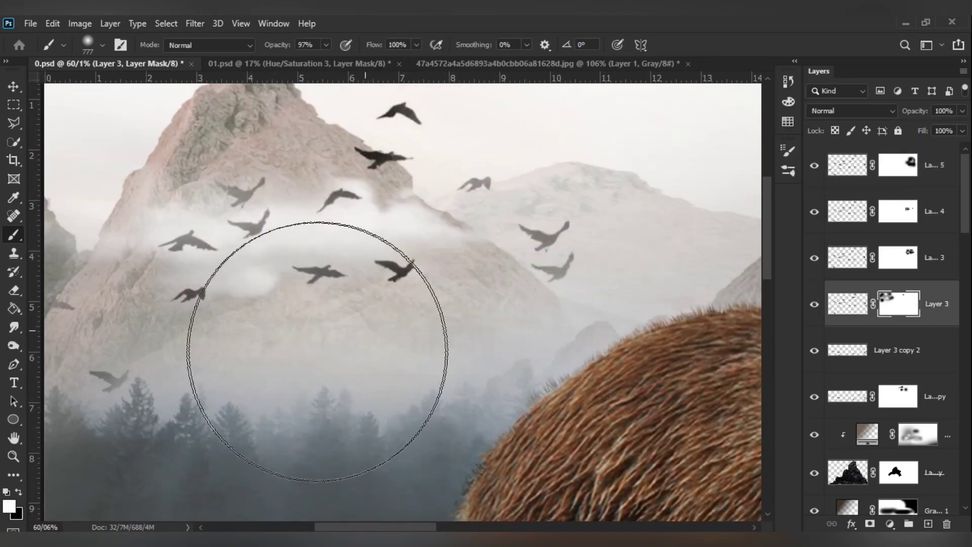
pyautogui.scroll(-5, 314, 349)
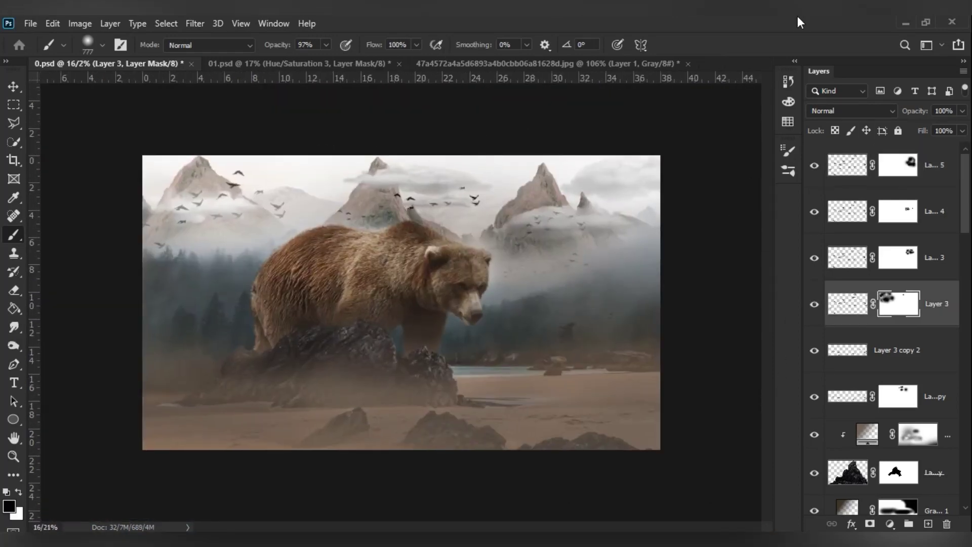
# Step: Toggle the fog gradient layers to compare, then select the lower fog layer's mask
pyautogui.scroll(-3, 889, 330)
pyautogui.click(814, 372)
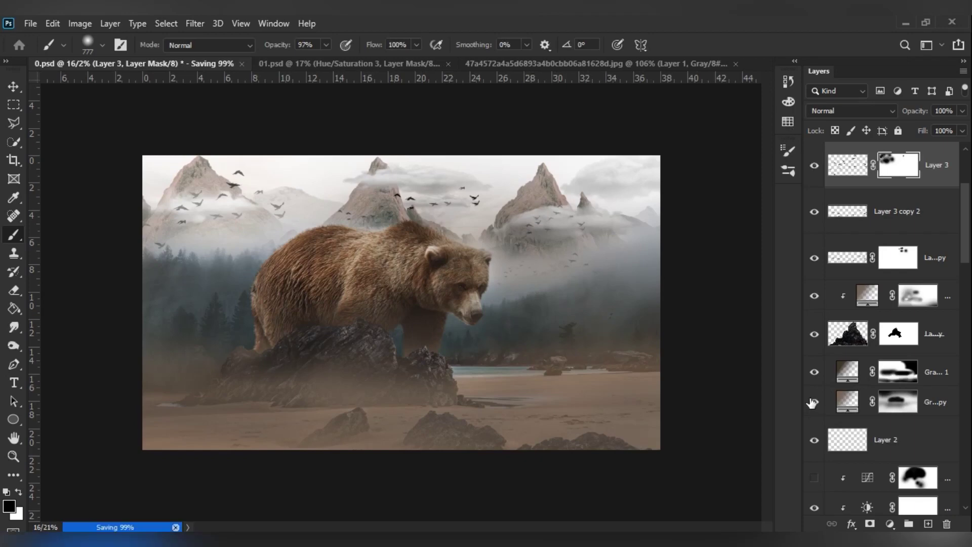
pyautogui.click(812, 402)
pyautogui.scroll(2, 298, 345)
pyautogui.scroll(2, 299, 345)
pyautogui.scroll(1, 299, 345)
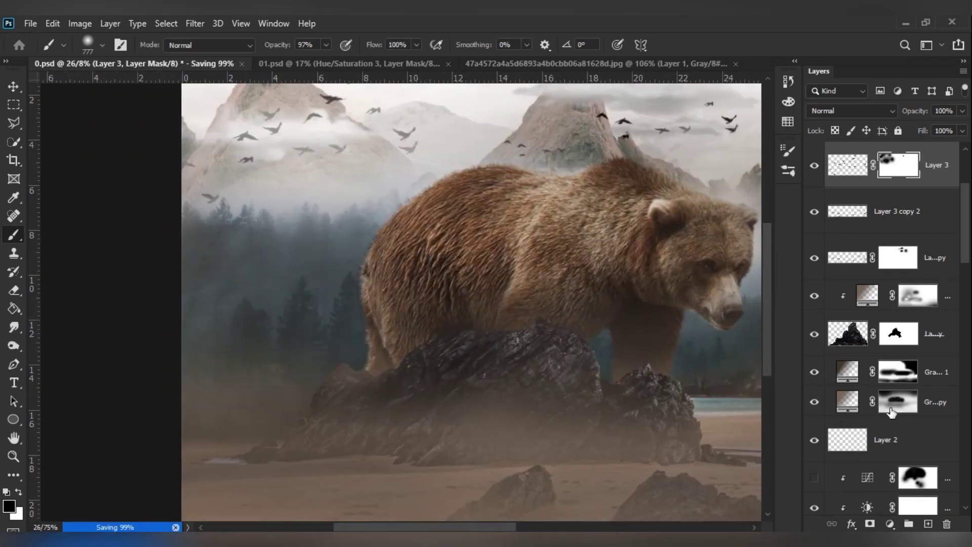
pyautogui.click(891, 411)
# Step: Gently thin the fog over the lower-left trees with a 1% flow brush
pyautogui.moveTo(202, 365); pyautogui.dragTo(308, 339)
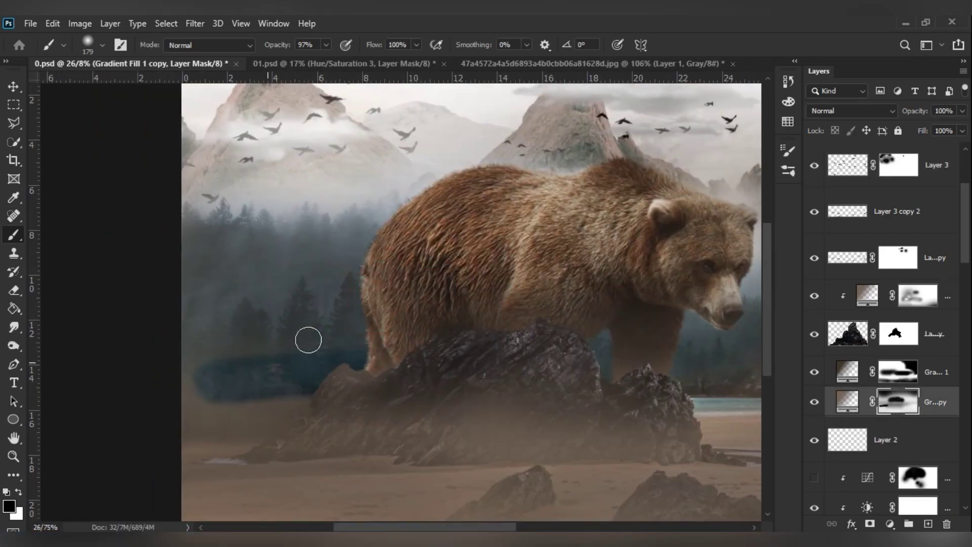
pyautogui.hotkey('ctrl', 'z')
pyautogui.click(397, 44)
pyautogui.write('1')
pyautogui.moveTo(228, 348); pyautogui.dragTo(219, 399)
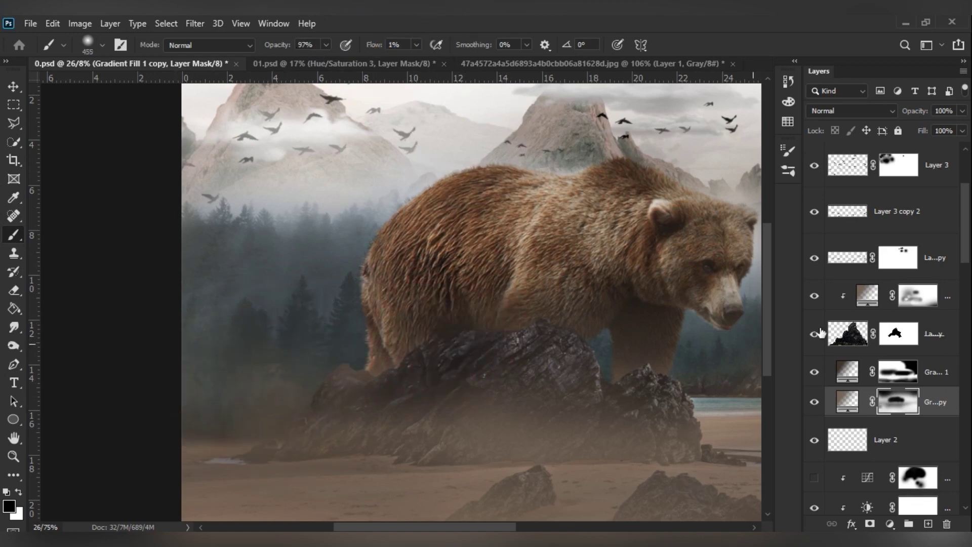
# Step: Select the clipped fog layer's mask and zoom out to view the whole composition
pyautogui.click(917, 295)
pyautogui.hotkey('ctrl', '2')
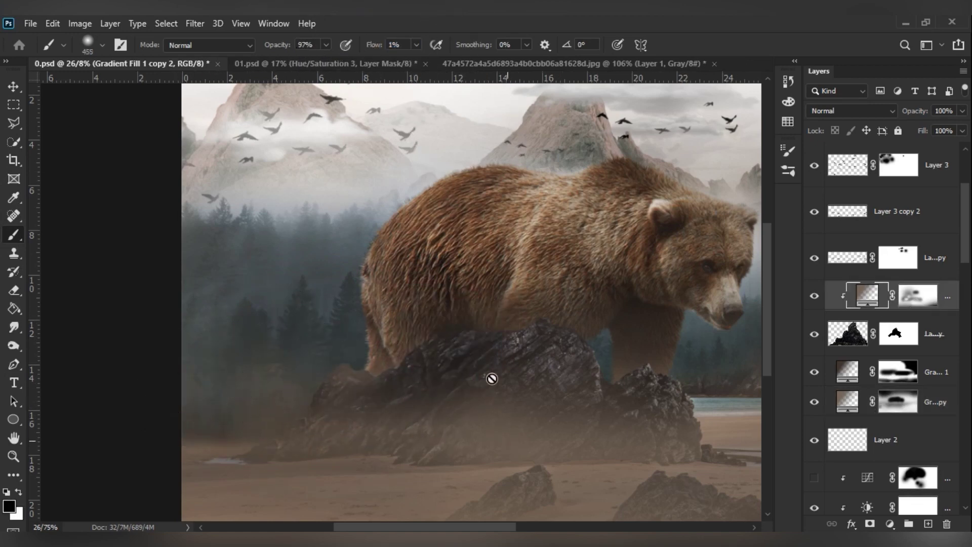
pyautogui.hotkey('ctrl', '-')
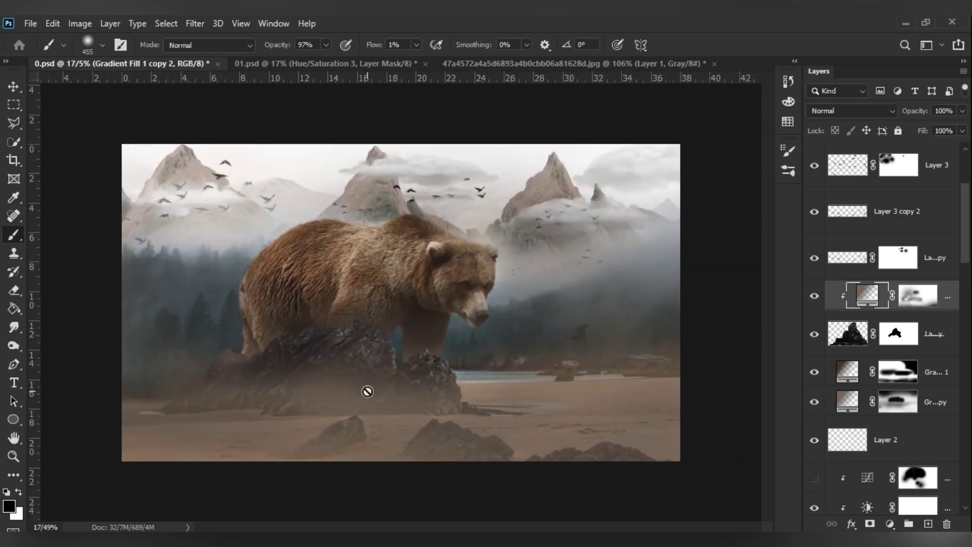
pyautogui.scroll(5, 367, 391)
# Step: Duplicate the rain cloud layer and place cloud wisps along the bear's back, deleting a redundant copy
pyautogui.press('v')
pyautogui.scroll(-5, 890, 329)
pyautogui.click(931, 258)
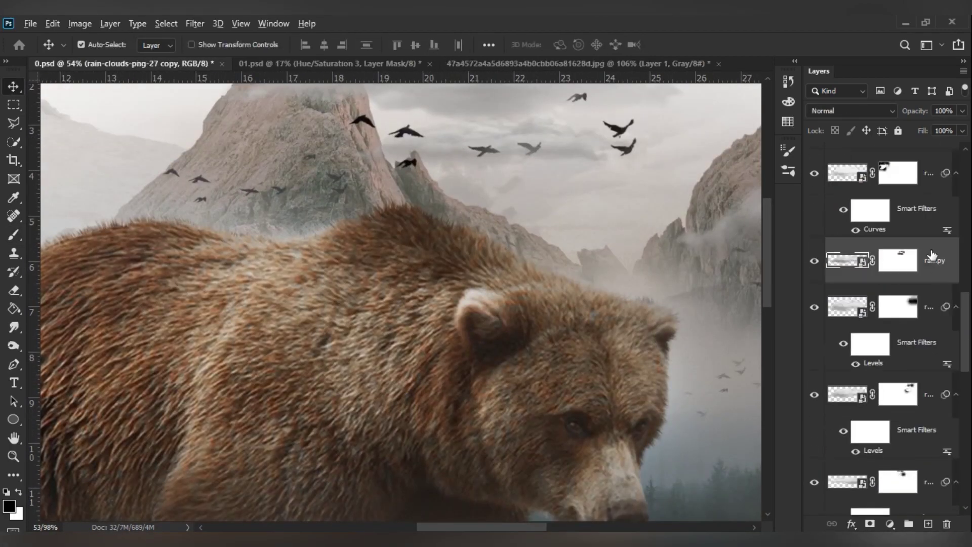
pyautogui.hotkey('ctrl', 'j')
pyautogui.scroll(-3, 400, 304)
pyautogui.moveTo(489, 182); pyautogui.dragTo(364, 263)
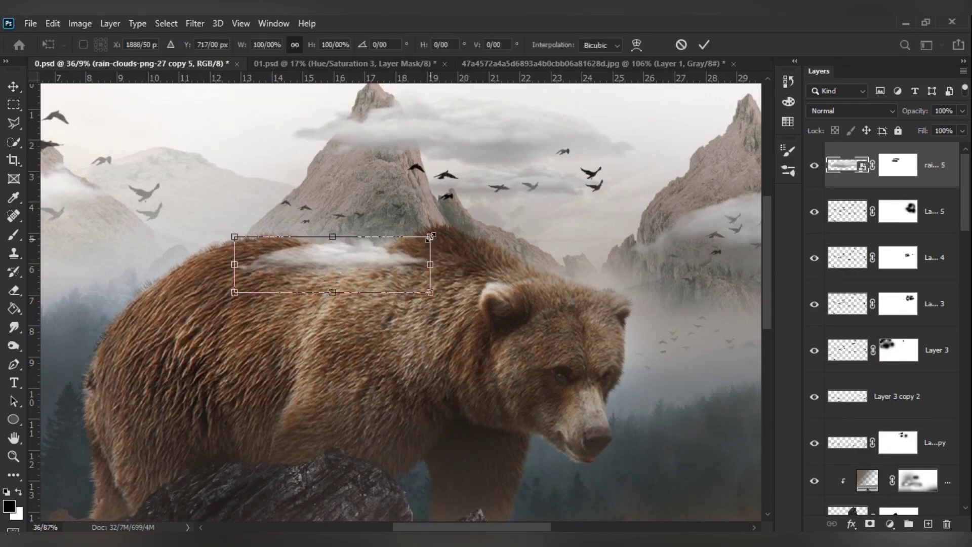
pyautogui.moveTo(431, 236); pyautogui.dragTo(473, 223)
pyautogui.press('Return')
pyautogui.moveTo(344, 258); pyautogui.dragTo(233, 277)
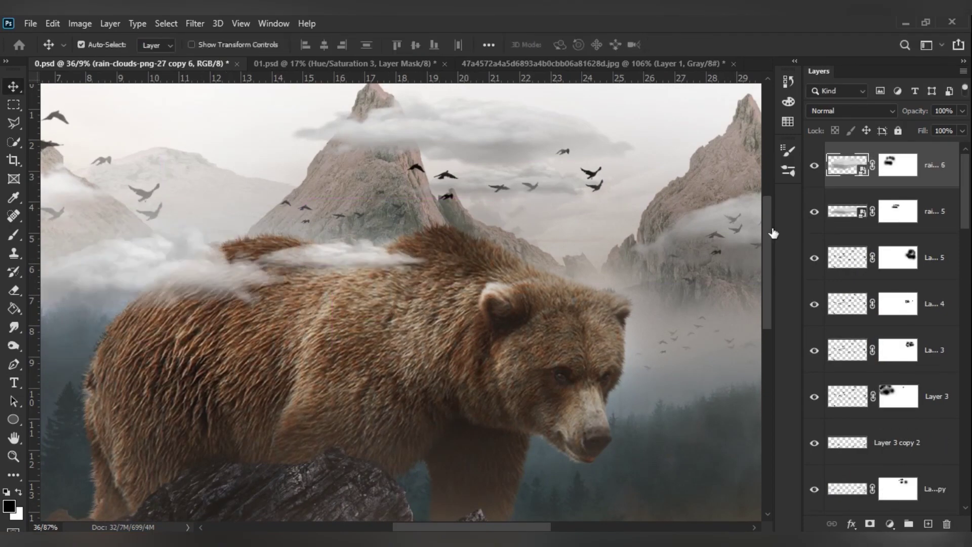
pyautogui.click(850, 211)
pyautogui.press('Delete')
pyautogui.scroll(2, 246, 207)
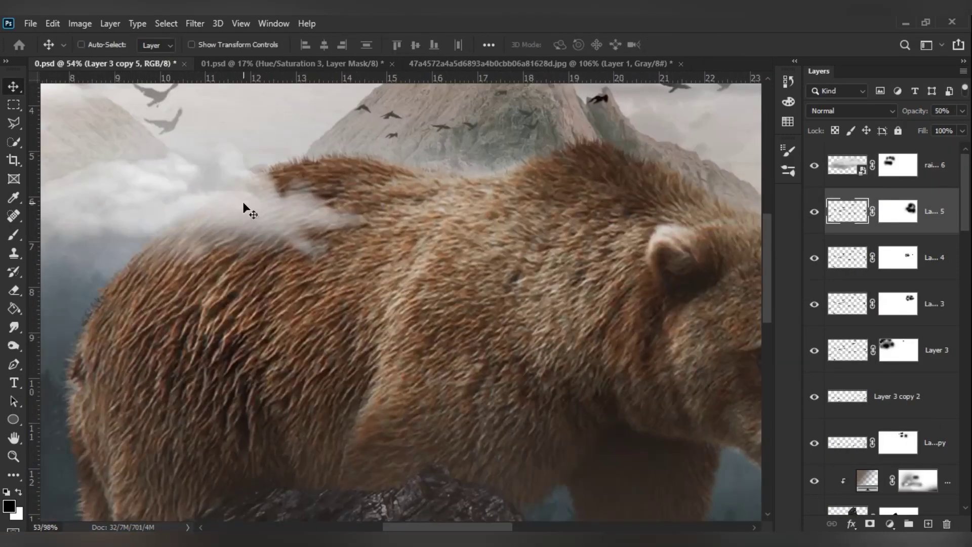
pyautogui.moveTo(283, 228); pyautogui.dragTo(241, 277)
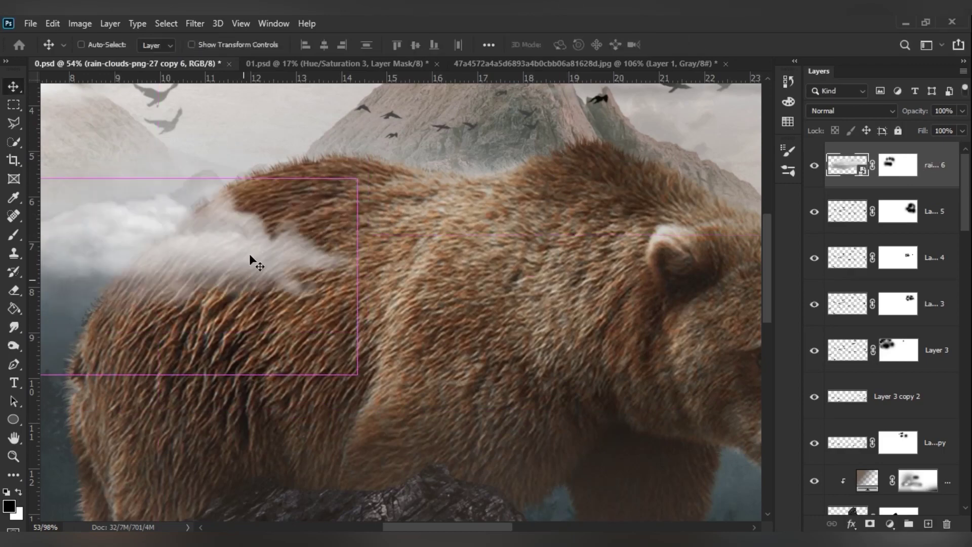
# Step: Save the composition and switch to the other open document
pyautogui.hotkey('ctrl', 's')
pyautogui.click(456, 64)
pyautogui.press('b')
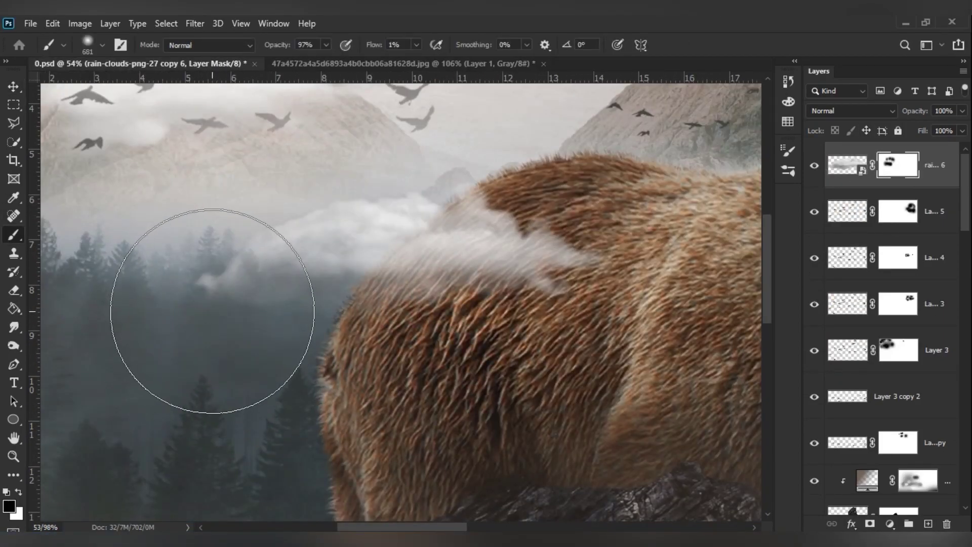
pyautogui.scroll(-3, 297, 356)
# Step: Duplicate the rain clouds again, enlarge the copy about double, and shift it up-right
pyautogui.hotkey('ctrl', 'j')
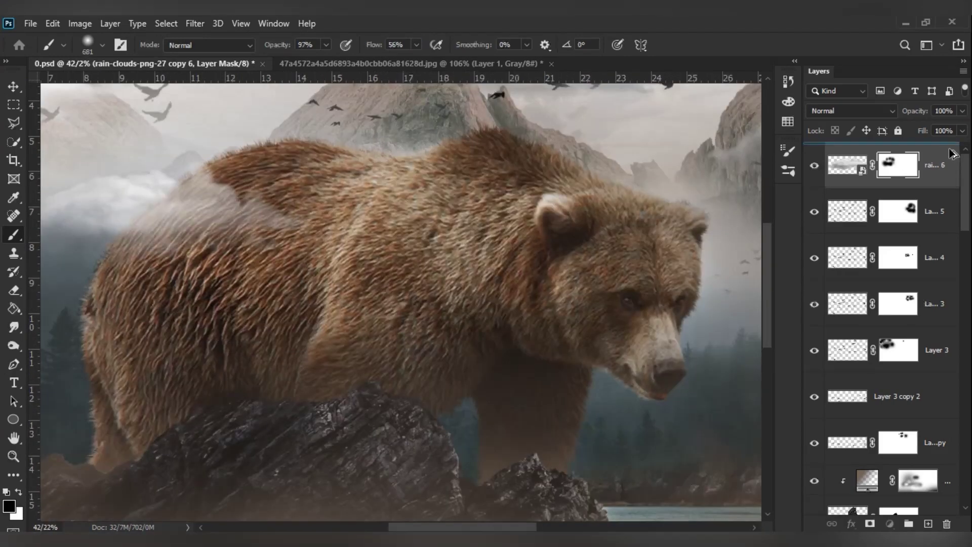
pyautogui.hotkey('ctrl', 't')
pyautogui.moveTo(364, 261); pyautogui.dragTo(398, 237)
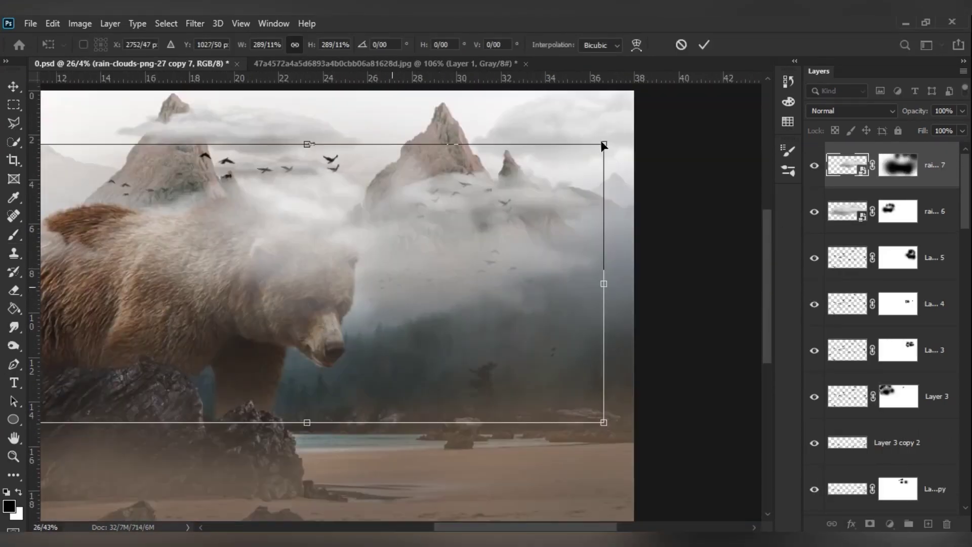
pyautogui.moveTo(331, 307); pyautogui.dragTo(401, 238)
pyautogui.press('Return')
# Step: With the Brush, zoom to the bear's head, toggling between revealing and hiding fog on the mask
pyautogui.press('b')
pyautogui.keyDown('alt'); pyautogui.scroll(2, 393, 260); pyautogui.keyUp('alt')
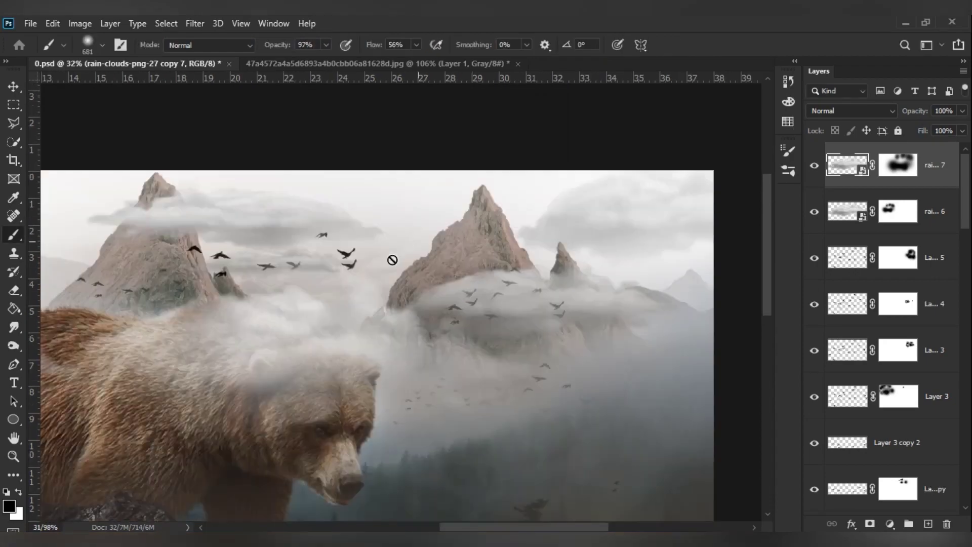
pyautogui.keyDown('alt'); pyautogui.scroll(3, 408, 253); pyautogui.keyUp('alt')
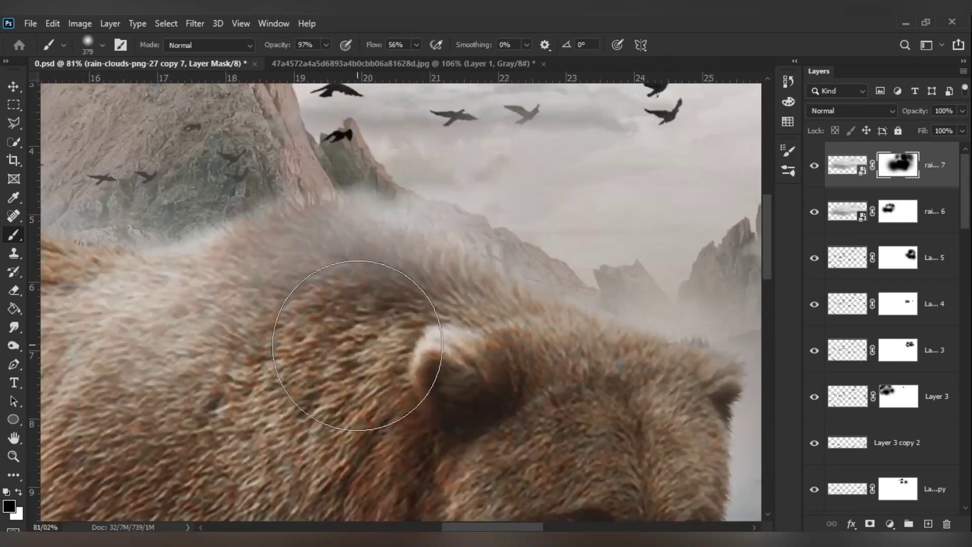
pyautogui.keyDown('alt'); pyautogui.scroll(2, 408, 254); pyautogui.keyUp('alt')
pyautogui.keyDown('alt'); pyautogui.scroll(-3, 471, 273); pyautogui.keyUp('alt')
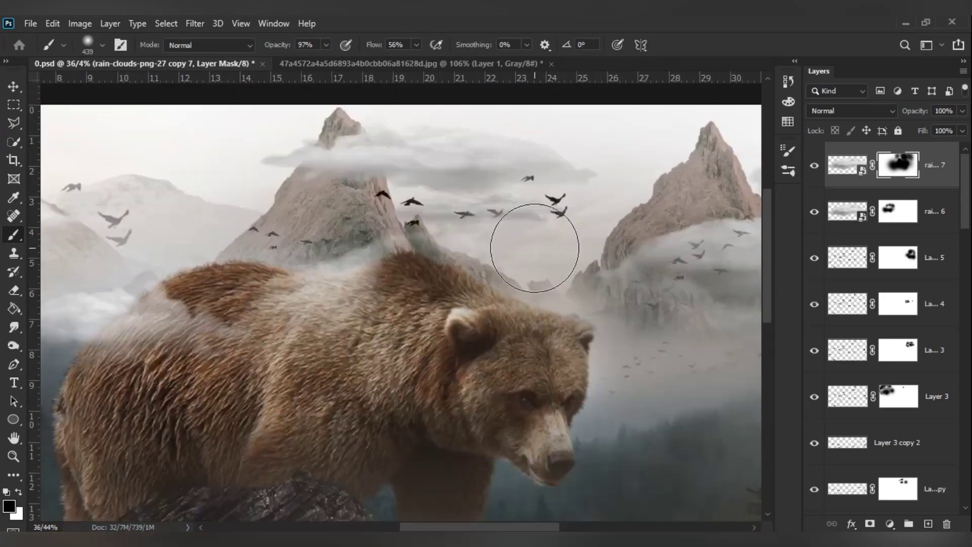
pyautogui.hscroll(3, 563, 278)
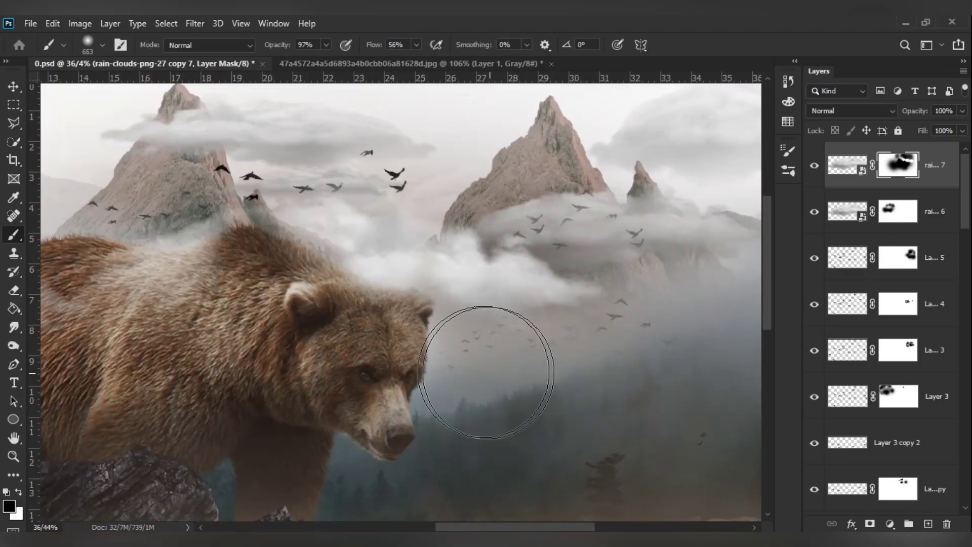
pyautogui.keyDown('alt'); pyautogui.scroll(3, 384, 309); pyautogui.keyUp('alt')
pyautogui.keyDown('alt'); pyautogui.scroll(-1, 470, 214); pyautogui.keyUp('alt')
pyautogui.keyDown('alt'); pyautogui.scroll(3, 387, 238); pyautogui.keyUp('alt')
pyautogui.press('x')
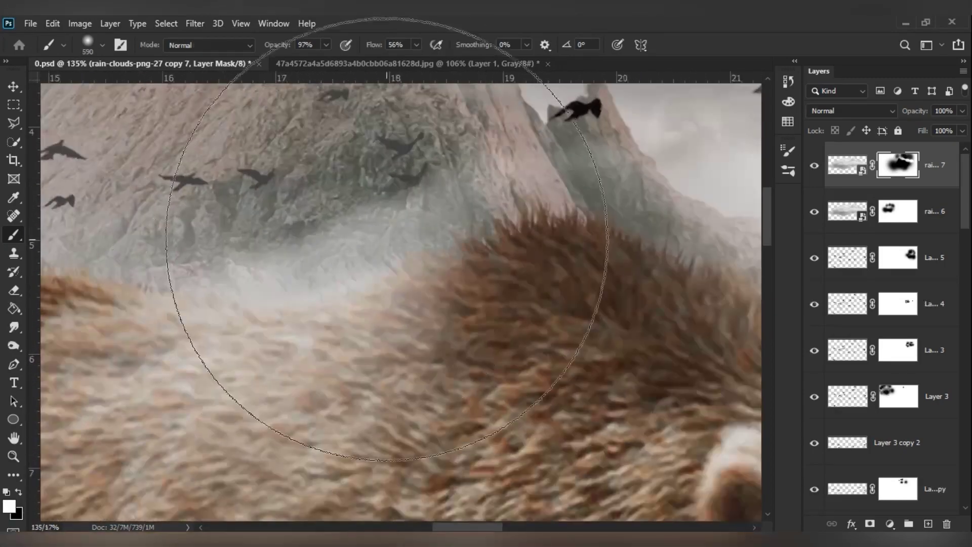
pyautogui.keyDown('alt'); pyautogui.scroll(-2, 354, 253); pyautogui.keyUp('alt')
pyautogui.keyDown('alt'); pyautogui.scroll(-1, 427, 265); pyautogui.keyUp('alt')
pyautogui.keyDown('alt'); pyautogui.scroll(-2, 343, 257); pyautogui.keyUp('alt')
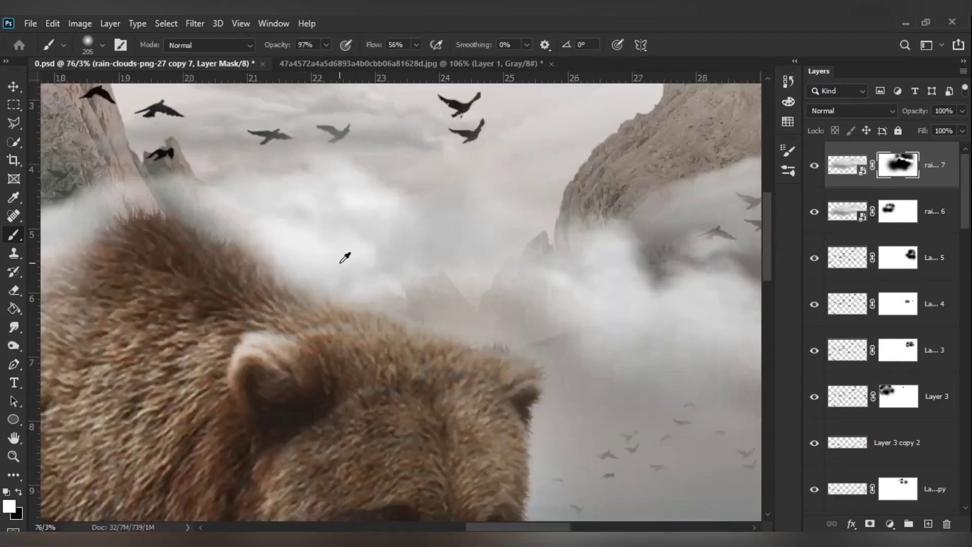
pyautogui.keyDown('alt'); pyautogui.scroll(2, 555, 290); pyautogui.keyUp('alt')
pyautogui.moveTo(589, 305); pyautogui.dragTo(366, 227)
pyautogui.press('x')
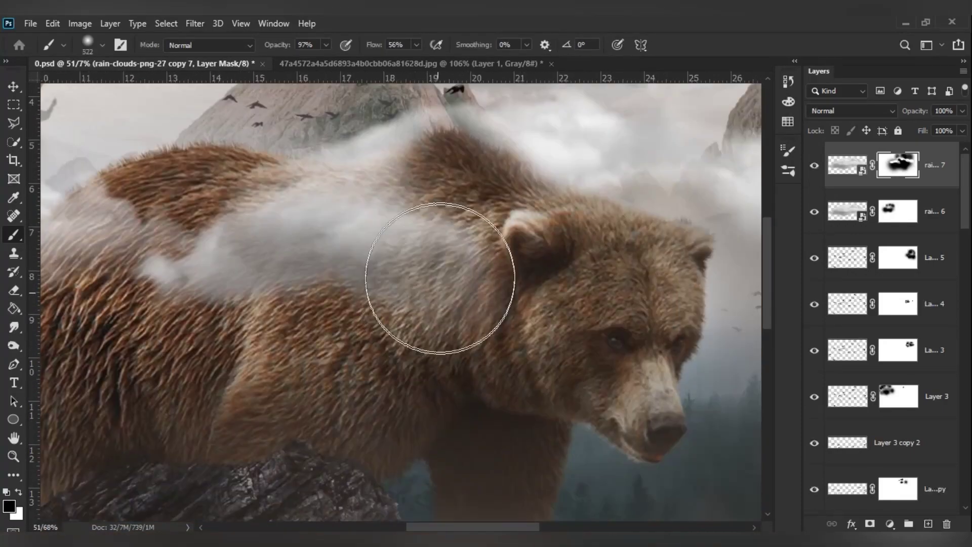
pyautogui.keyDown('alt'); pyautogui.scroll(-3, 405, 254); pyautogui.keyUp('alt')
pyautogui.keyDown('alt'); pyautogui.scroll(3, 385, 227); pyautogui.keyUp('alt')
pyautogui.keyDown('alt'); pyautogui.scroll(-2, 370, 208); pyautogui.keyUp('alt')
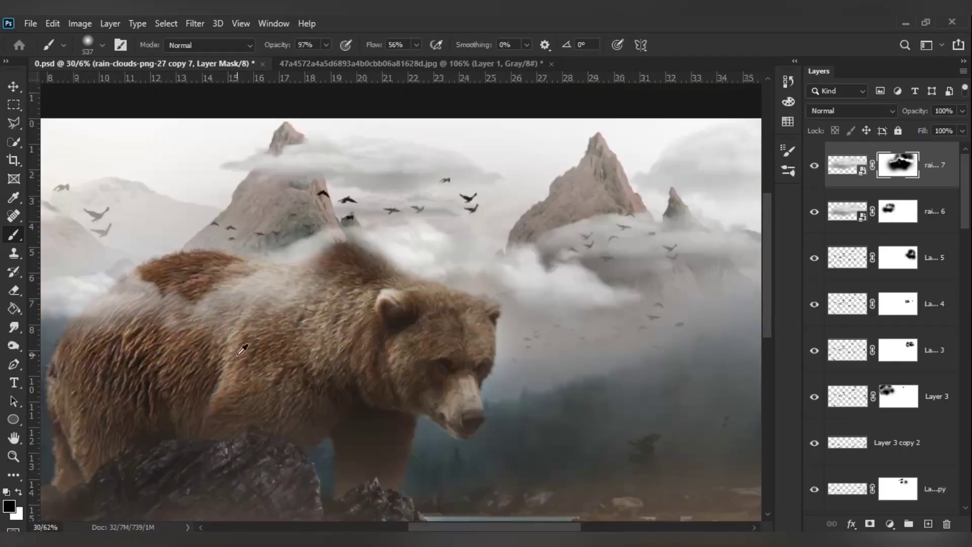
pyautogui.keyDown('alt'); pyautogui.scroll(2, 360, 194); pyautogui.keyUp('alt')
pyautogui.keyDown('alt'); pyautogui.scroll(1, 360, 194); pyautogui.keyUp('alt')
pyautogui.keyDown('alt'); pyautogui.scroll(-3, 455, 293); pyautogui.keyUp('alt')
pyautogui.keyDown('alt'); pyautogui.scroll(3, 506, 279); pyautogui.keyUp('alt')
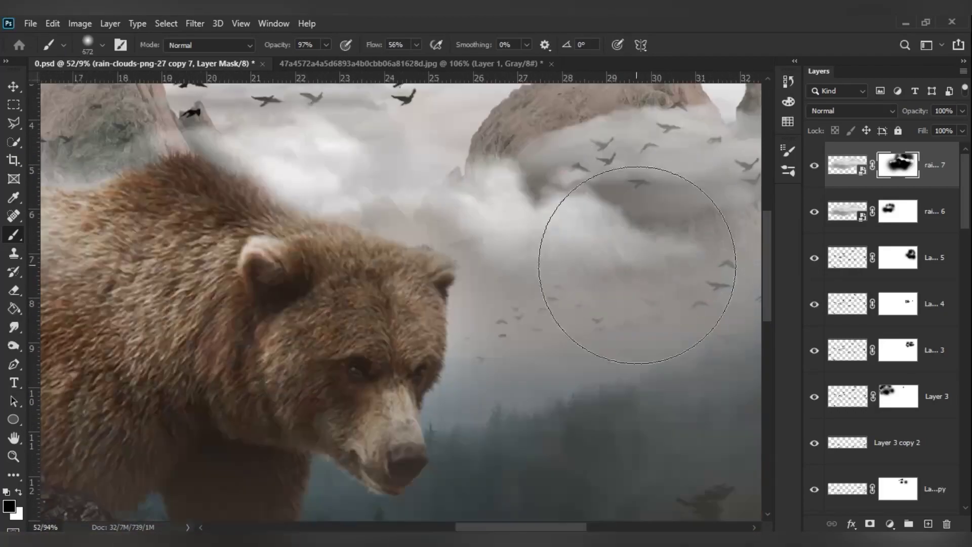
pyautogui.keyDown('alt'); pyautogui.scroll(-3, 629, 250); pyautogui.keyUp('alt')
pyautogui.press('x')
pyautogui.keyDown('alt'); pyautogui.scroll(5, 553, 281); pyautogui.keyUp('alt')
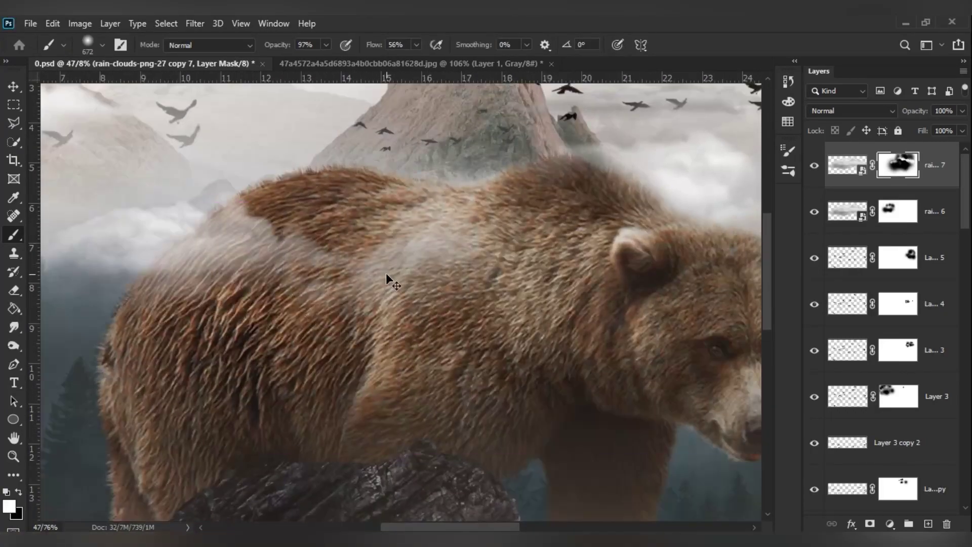
pyautogui.keyDown('alt'); pyautogui.scroll(2, 387, 278); pyautogui.keyUp('alt')
pyautogui.press('x')
# Step: With a smaller soft brush, paint fog across the bear's fur and back, clearing it beside the ear
pyautogui.moveTo(397, 233); pyautogui.dragTo(374, 236)
pyautogui.press('x')
pyautogui.keyDown('alt'); pyautogui.scroll(-3, 292, 319); pyautogui.keyUp('alt')
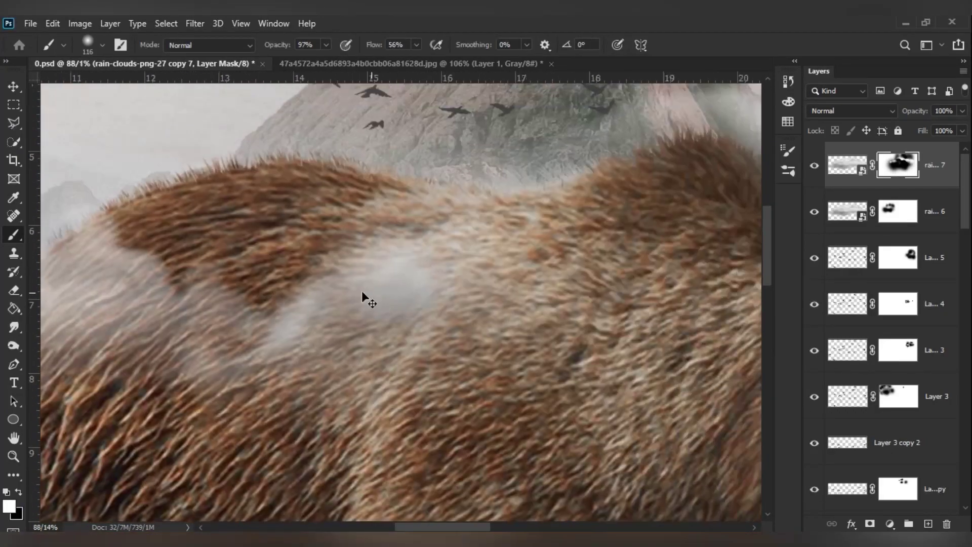
pyautogui.keyDown('alt'); pyautogui.scroll(3, 349, 293); pyautogui.keyUp('alt')
pyautogui.moveTo(350, 293); pyautogui.dragTo(330, 300)
pyautogui.press('x')
pyautogui.moveTo(242, 378); pyautogui.dragTo(462, 173)
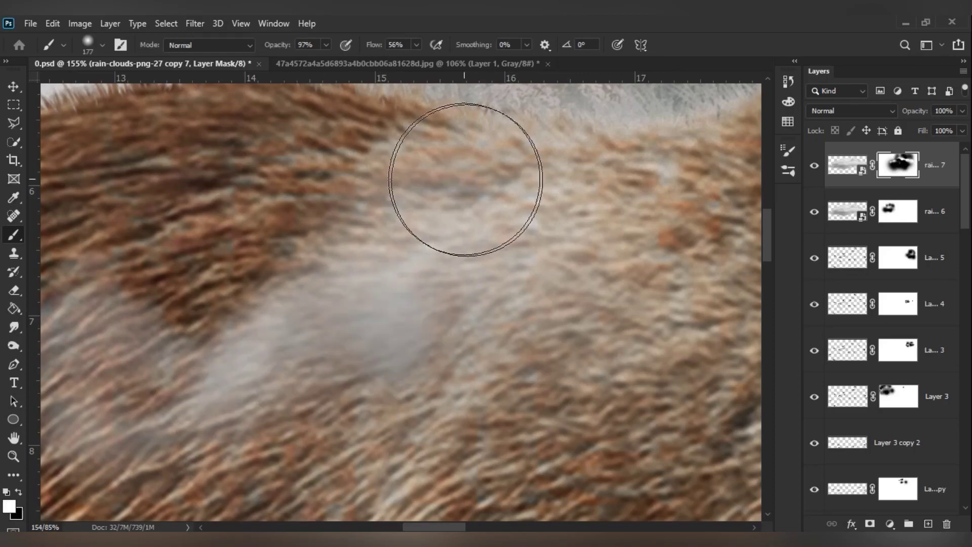
pyautogui.hscroll(5, 521, 238)
pyautogui.moveTo(520, 238); pyautogui.dragTo(614, 282)
pyautogui.keyDown('alt'); pyautogui.scroll(-3, 352, 378); pyautogui.keyUp('alt')
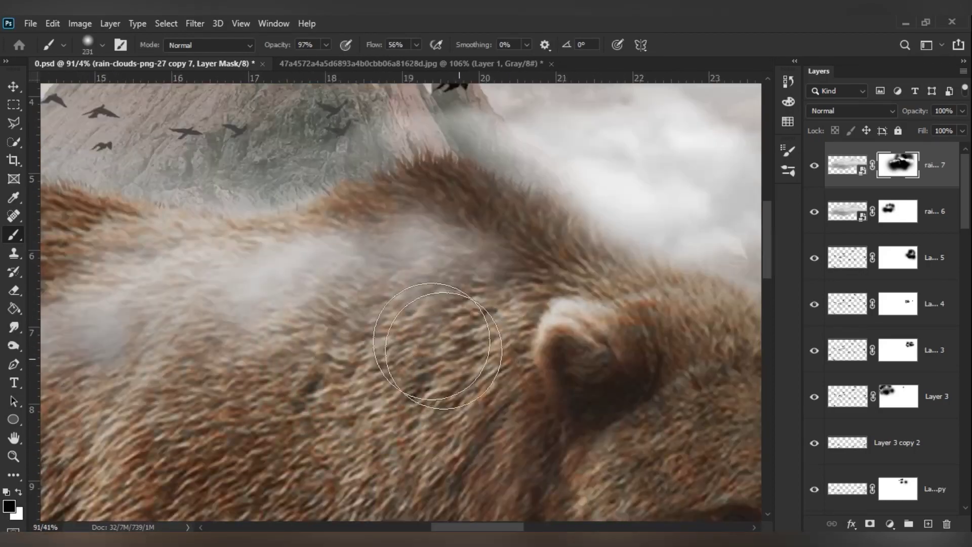
pyautogui.moveTo(528, 356); pyautogui.dragTo(412, 326)
# Step: On the first cloud layer's mask, spread cloud fog across the bear's back
pyautogui.press('x')
pyautogui.keyDown('alt'); pyautogui.scroll(-4, 494, 321); pyautogui.keyUp('alt')
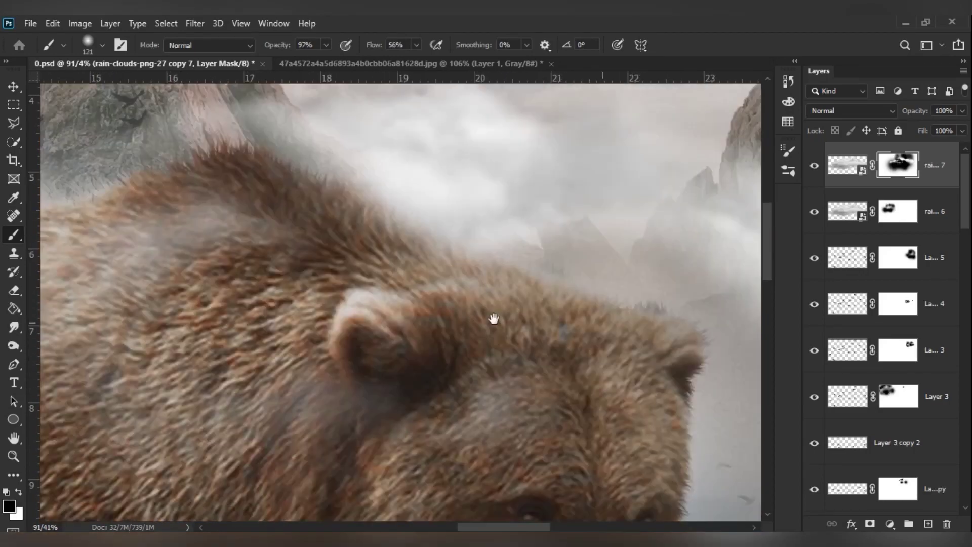
pyautogui.keyDown('alt'); pyautogui.scroll(-4, 476, 226); pyautogui.keyUp('alt')
pyautogui.keyDown('alt'); pyautogui.scroll(4, 475, 226); pyautogui.keyUp('alt')
pyautogui.press('x')
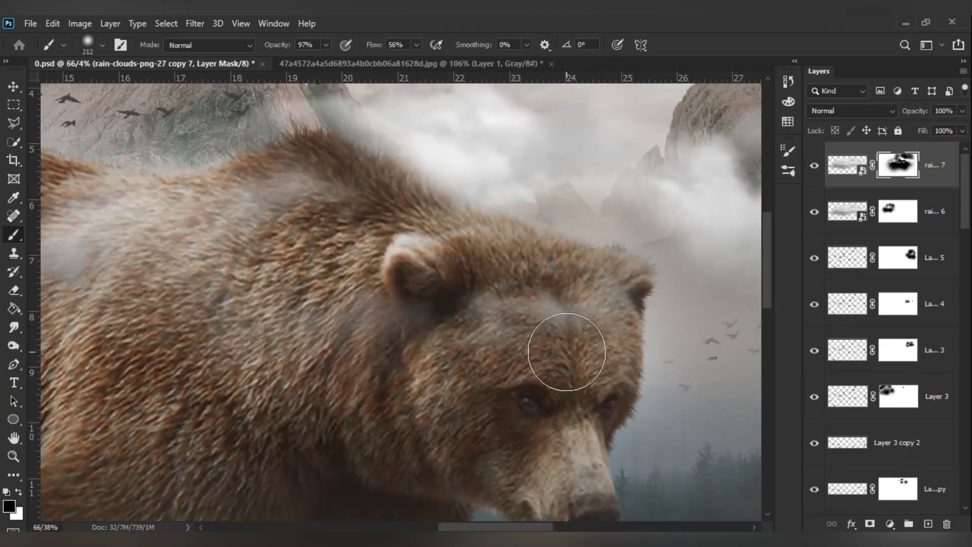
pyautogui.keyDown('alt'); pyautogui.scroll(1, 566, 351); pyautogui.keyUp('alt')
pyautogui.keyDown('alt'); pyautogui.scroll(-4, 456, 282); pyautogui.keyUp('alt')
pyautogui.keyDown('alt'); pyautogui.scroll(4, 427, 282); pyautogui.keyUp('alt')
pyautogui.keyDown('ctrl'); pyautogui.click(453, 227); pyautogui.keyUp('ctrl')
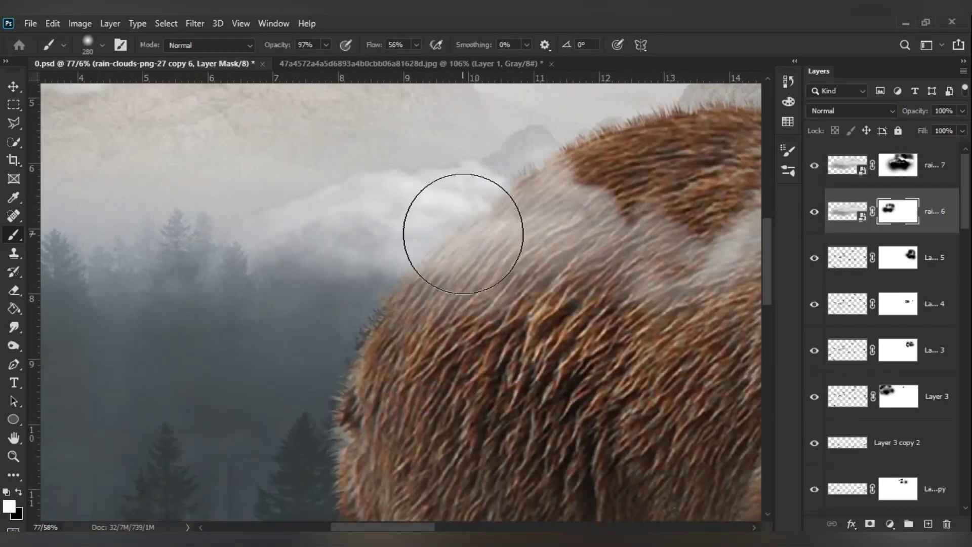
pyautogui.moveTo(512, 223); pyautogui.dragTo(586, 238)
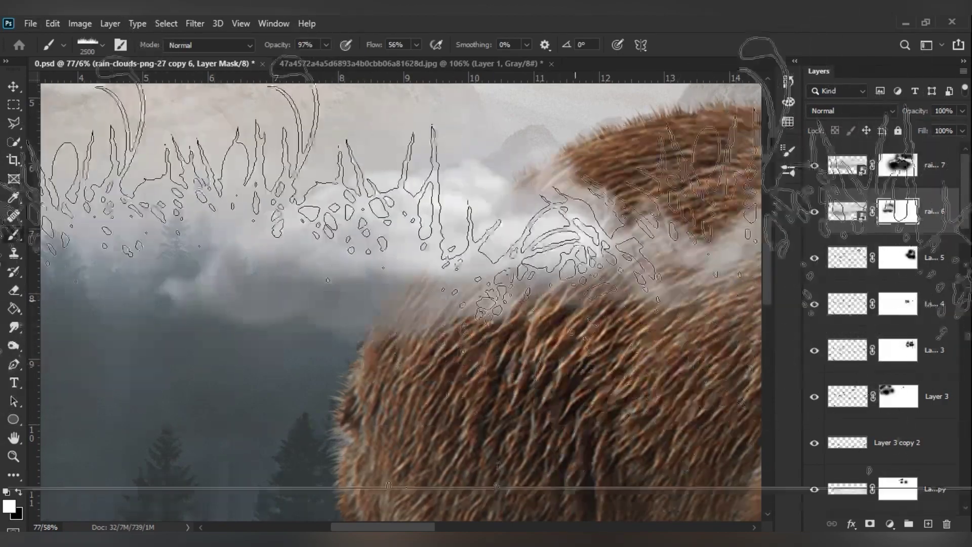
# Step: Adjust the brush size and fit the whole image in view
pyautogui.rightClick(549, 256)
pyautogui.press('Return')
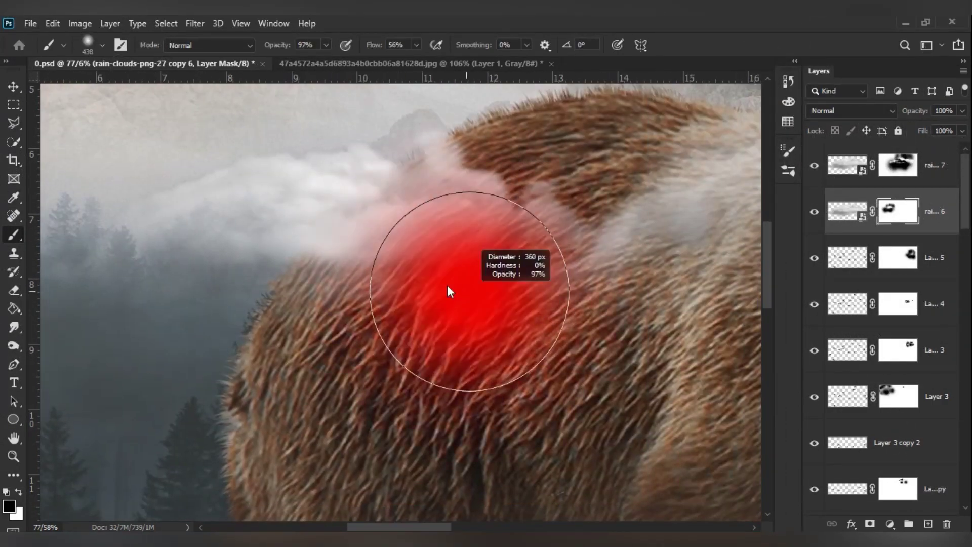
pyautogui.hotkey('ctrl', 'z')
pyautogui.keyDown('alt'); pyautogui.scroll(1, 421, 285); pyautogui.keyUp('alt')
pyautogui.moveTo(421, 284); pyautogui.dragTo(574, 211)
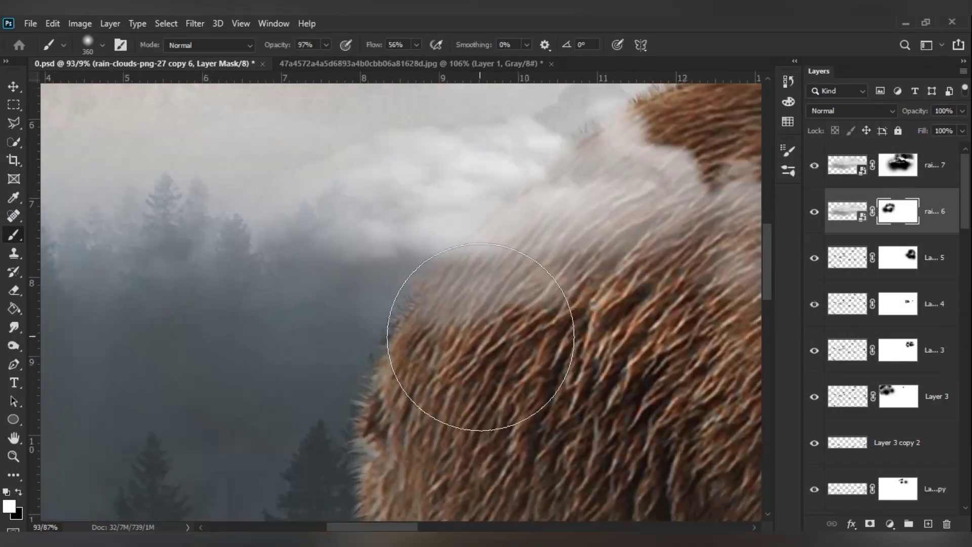
pyautogui.hotkey('ctrl', '0')
pyautogui.scroll(5, 366, 253)
pyautogui.hotkey('ctrl', '0')
pyautogui.press('x')
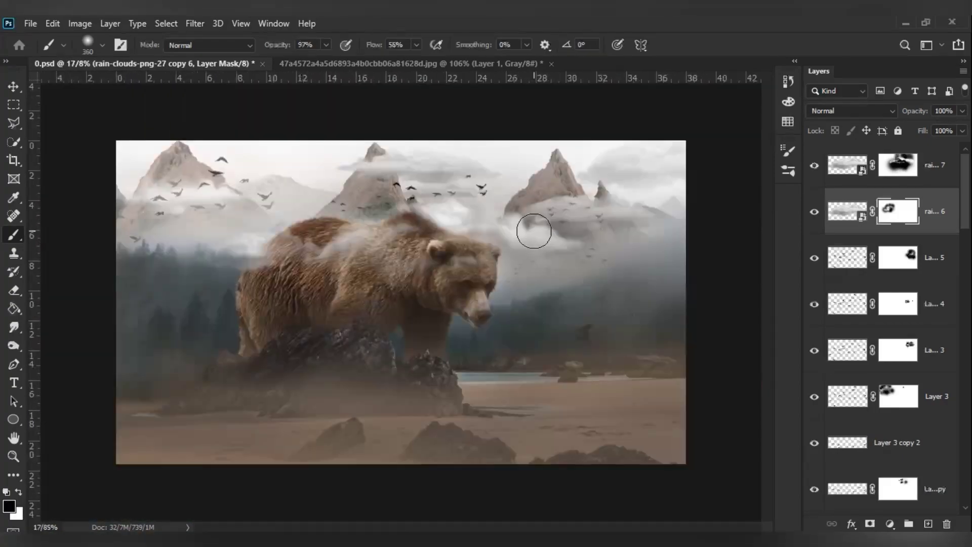
# Step: Target the enlarged cloud copy's mask and swap the mask painting colour
pyautogui.click(905, 161)
pyautogui.keyDown('alt'); pyautogui.scroll(4, 489, 249); pyautogui.keyUp('alt')
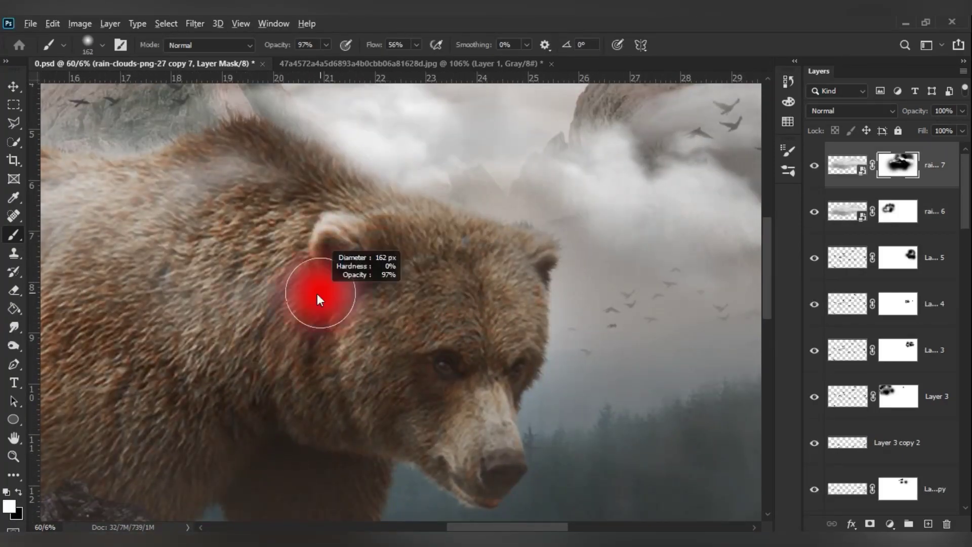
pyautogui.scroll(-5, 385, 308)
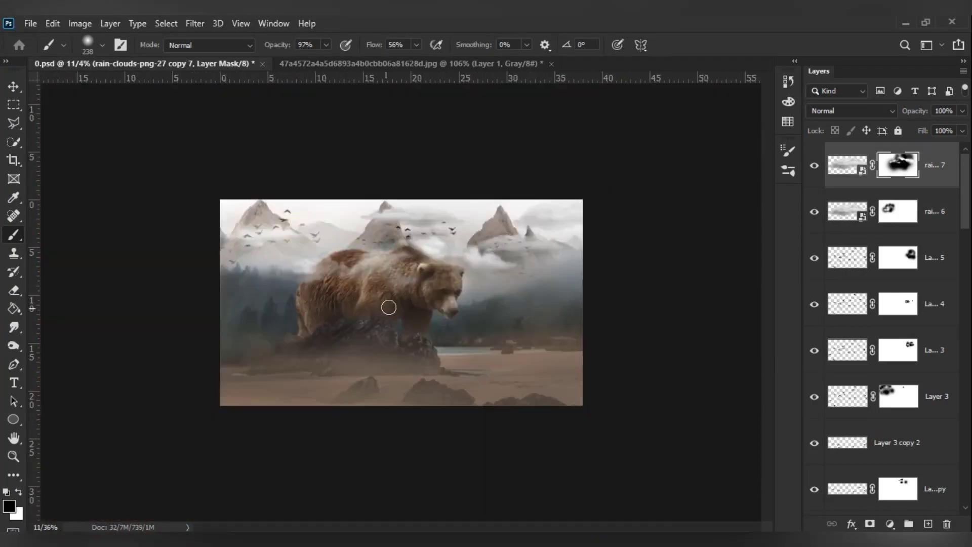
pyautogui.scroll(2, 521, 337)
pyautogui.press('x')
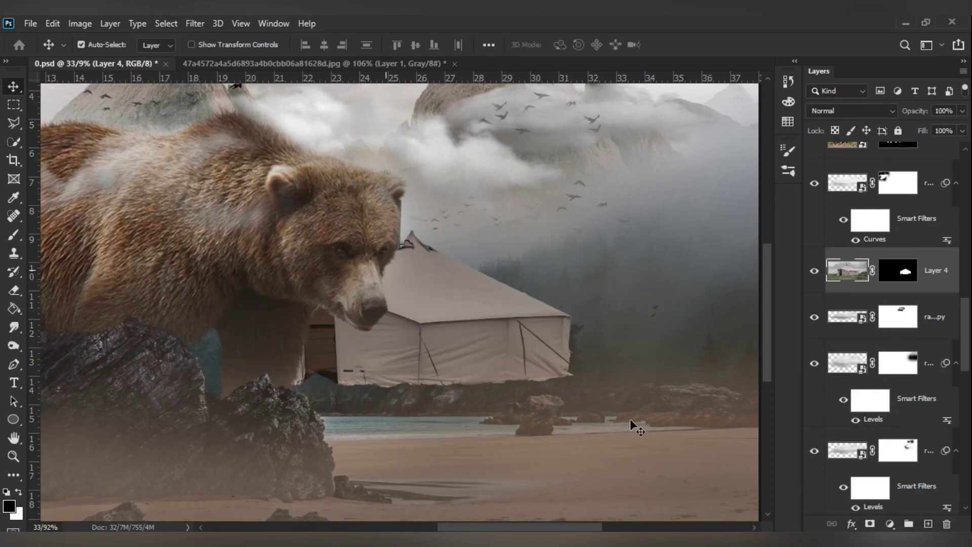
# Step: Move the tent photo down and right, commit its placement, and zoom in on the tent peak
pyautogui.moveTo(411, 244); pyautogui.dragTo(633, 421)
pyautogui.hscroll(4, 633, 421)
pyautogui.scroll(-2, 633, 421)
pyautogui.hotkey('ctrl', 't')
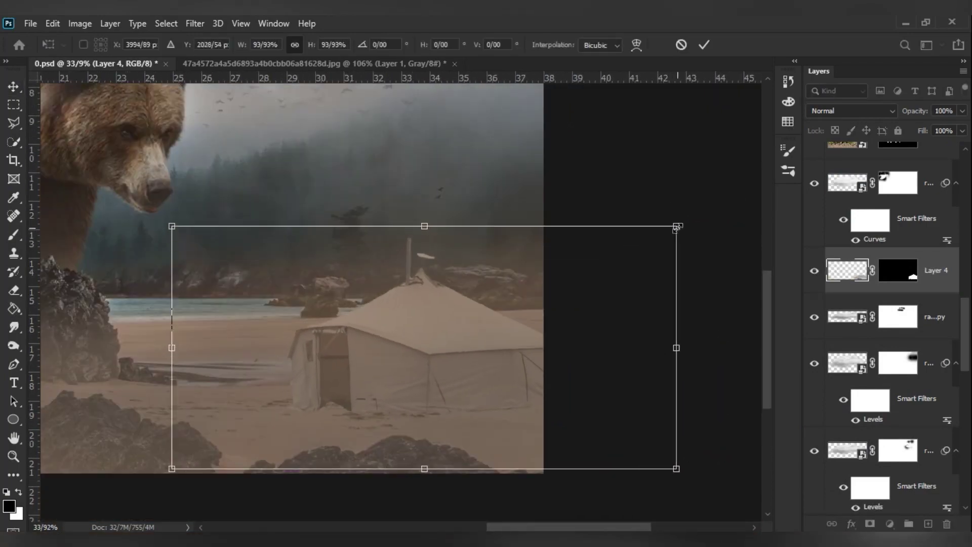
pyautogui.press('Return')
pyautogui.scroll(5, 436, 260)
pyautogui.hotkey('ctrl', '\\')
# Step: With a small brush, paint black and white along the guy ropes on the tent mask
pyautogui.press('x')
pyautogui.scroll(5, 334, 353)
pyautogui.press('[')
pyautogui.press('[')
pyautogui.press('[')
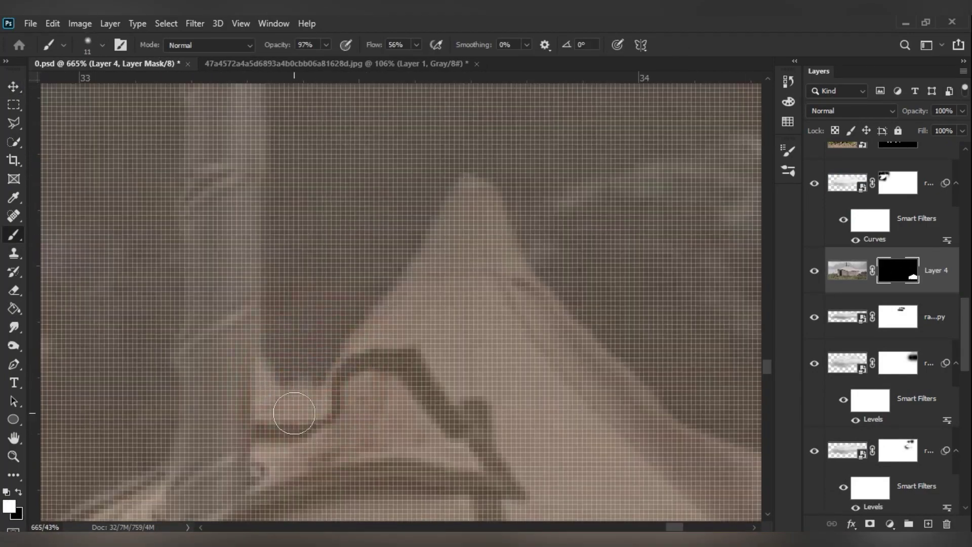
pyautogui.press('x')
pyautogui.scroll(-5, 375, 362)
pyautogui.scroll(5, 356, 264)
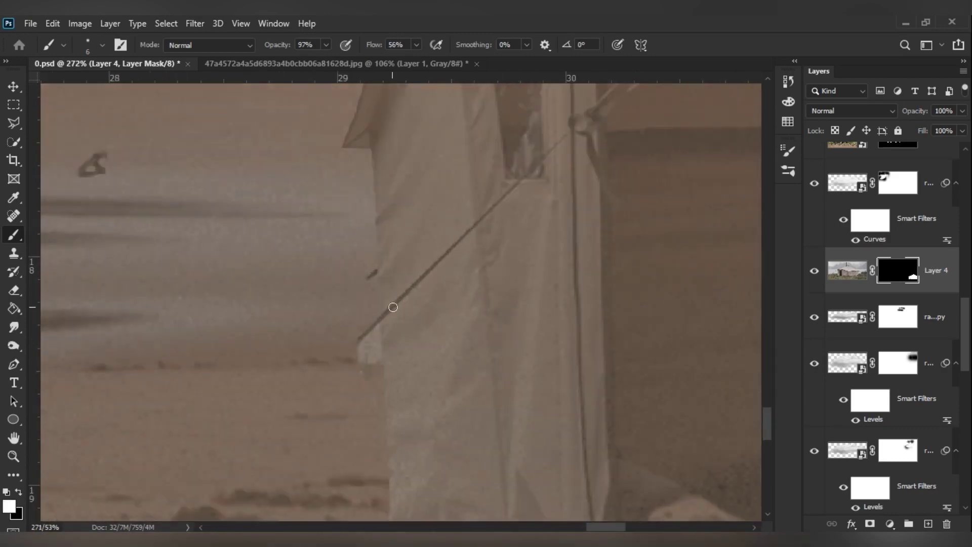
pyautogui.moveTo(259, 376); pyautogui.dragTo(408, 275)
pyautogui.press('x')
pyautogui.scroll(4, 502, 305)
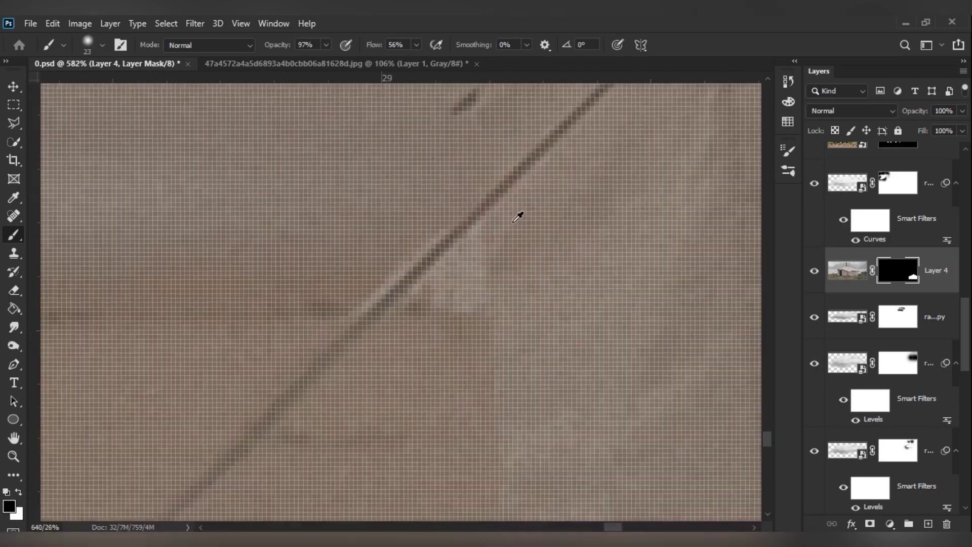
pyautogui.press('[')
pyautogui.press('[')
pyautogui.press('[')
pyautogui.press('x')
pyautogui.scroll(-3, 415, 339)
pyautogui.scroll(2, 466, 232)
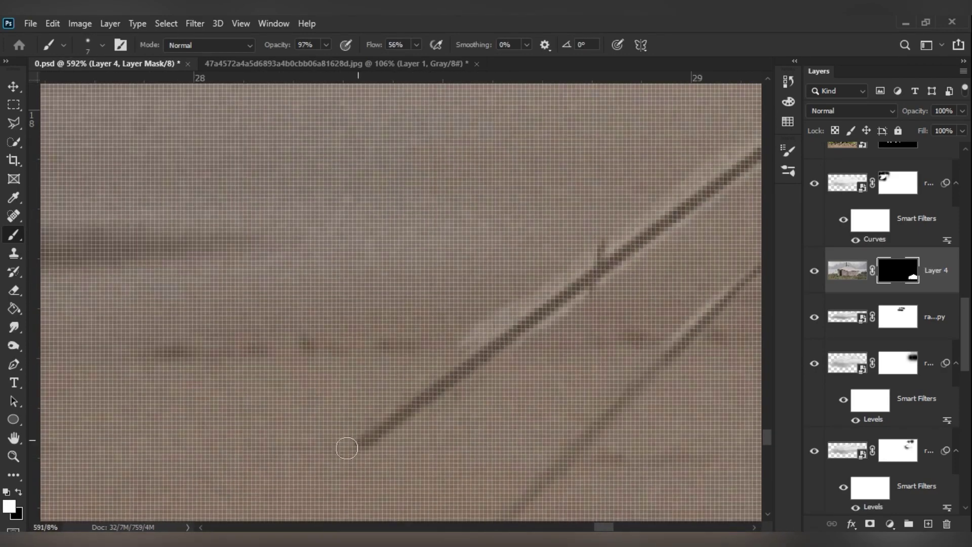
# Step: Enlarge the brush and continue touching up the tent mask, swapping colours as needed
pyautogui.press(']')
pyautogui.press(']')
pyautogui.press(']')
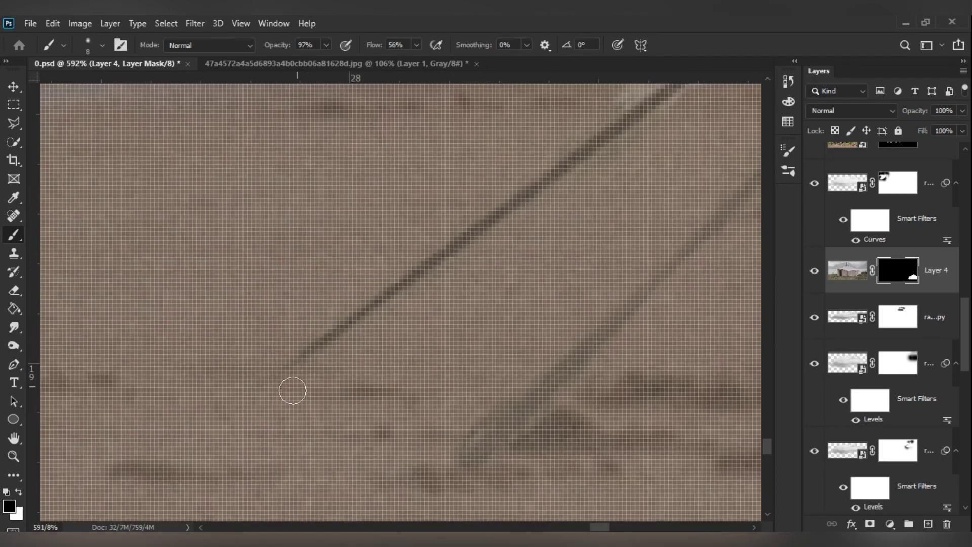
pyautogui.scroll(3, 293, 390)
pyautogui.hscroll(3, 393, 319)
pyautogui.scroll(2, 394, 175)
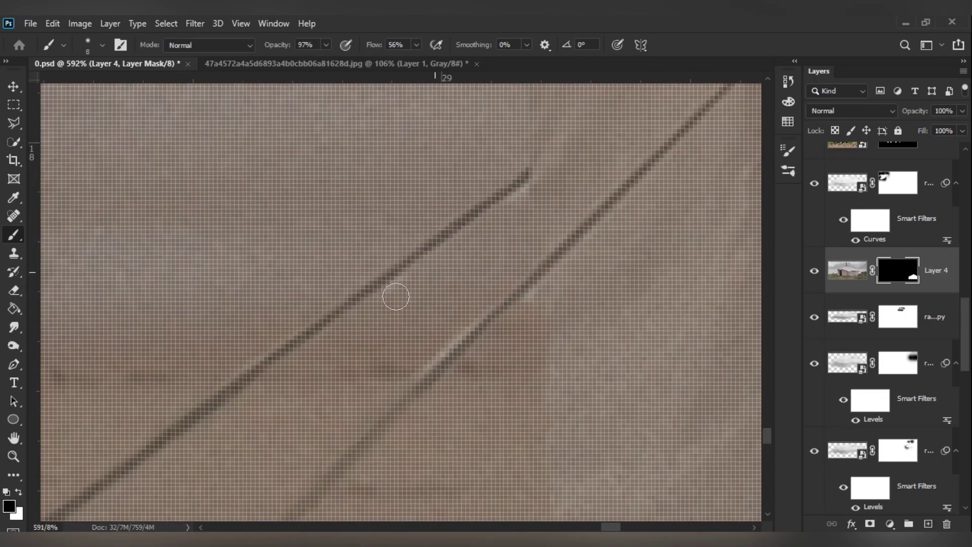
pyautogui.scroll(-3, 396, 296)
pyautogui.scroll(2, 542, 348)
pyautogui.scroll(-2, 293, 368)
pyautogui.press('x')
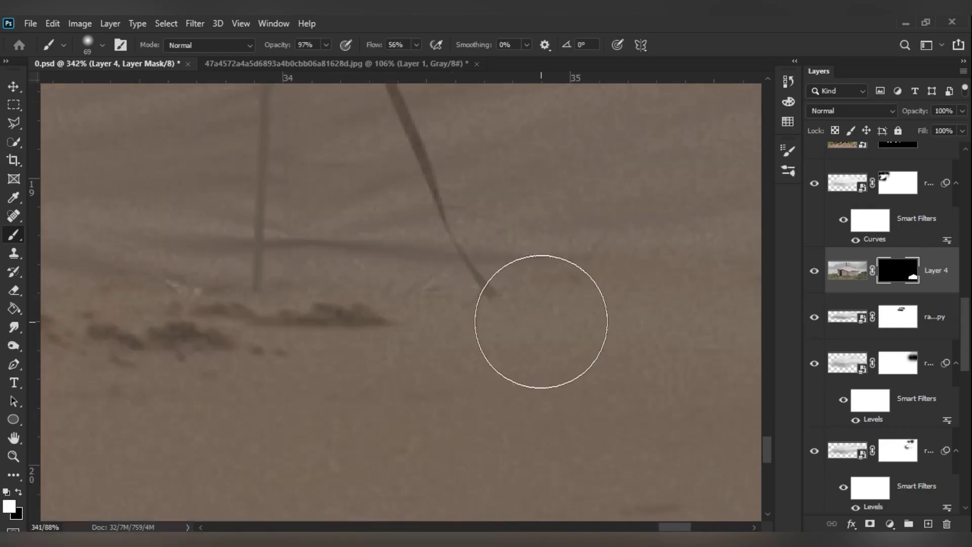
pyautogui.scroll(-2, 541, 321)
pyautogui.hscroll(5, 307, 355)
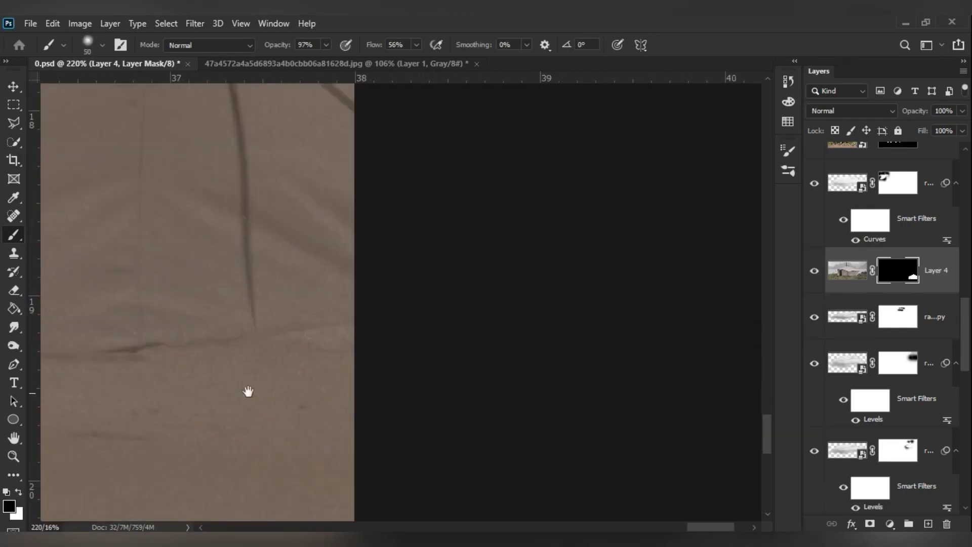
pyautogui.scroll(-2, 248, 391)
pyautogui.scroll(-3, 324, 382)
pyautogui.scroll(1, 340, 352)
pyautogui.press(']')
pyautogui.scroll(3, 922, 281)
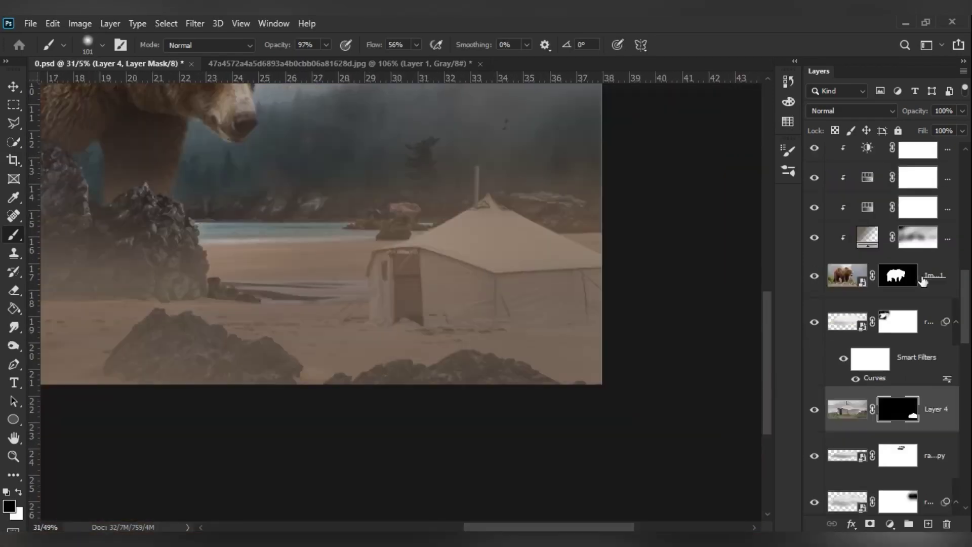
pyautogui.scroll(3, 509, 228)
# Step: Select Gradient Fill 1 and load the tent's outline from Layer 4's mask as a selection
pyautogui.scroll(3, 879, 304)
pyautogui.click(820, 384)
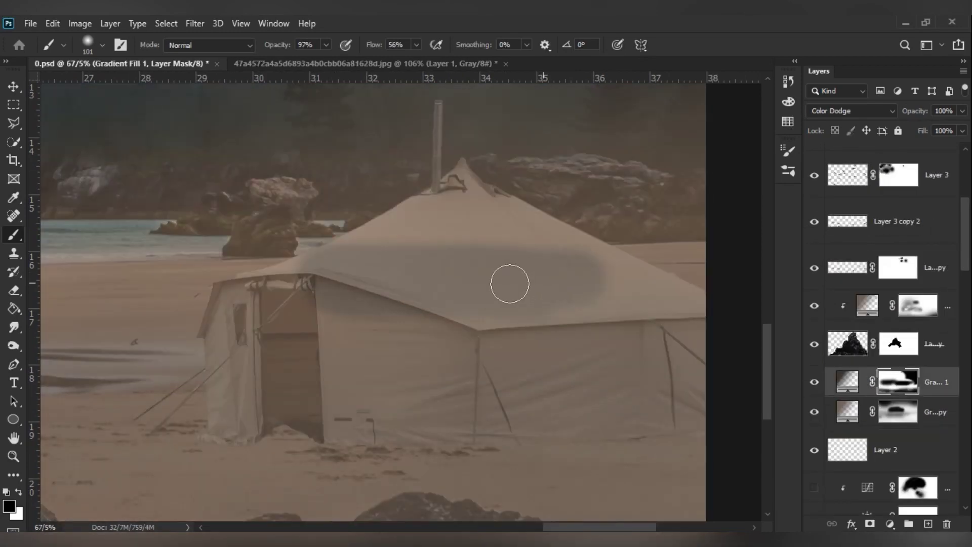
pyautogui.scroll(-3, 900, 429)
pyautogui.scroll(-3, 900, 429)
pyautogui.scroll(3, 899, 429)
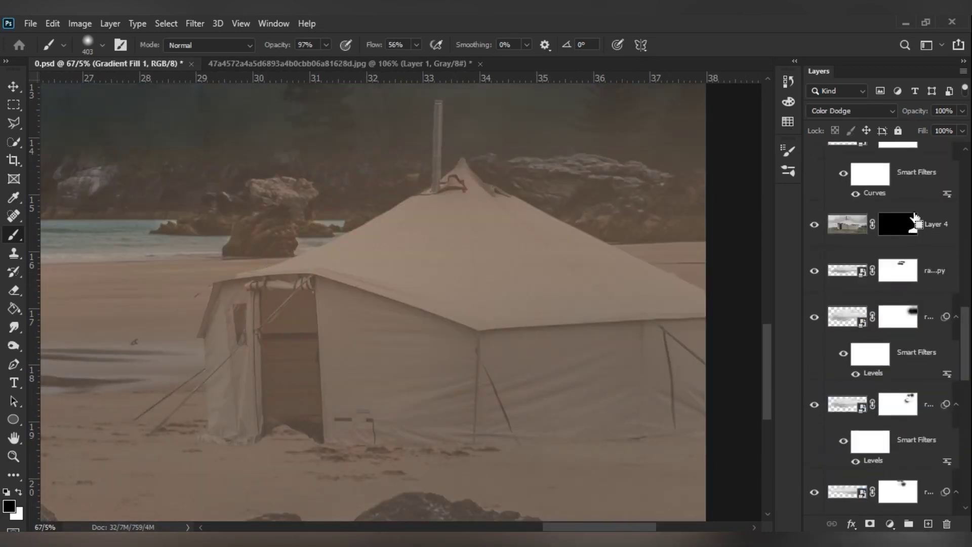
pyautogui.keyDown('ctrl'); pyautogui.click(896, 334); pyautogui.keyUp('ctrl')
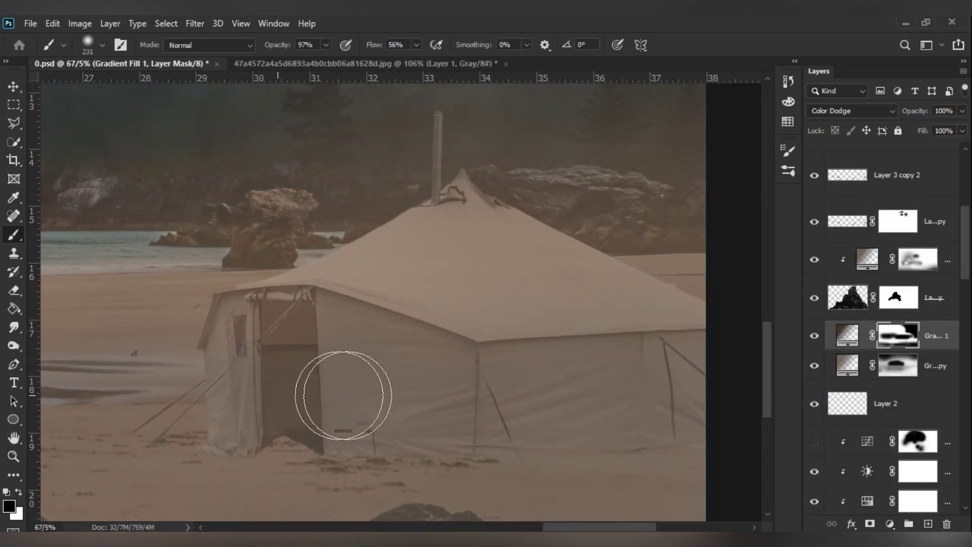
# Step: Enlarge the soft brush to cover the tent wall and set the painting colour to black
pyautogui.rightClick(550, 222)
pyautogui.doubleClick(579, 352)
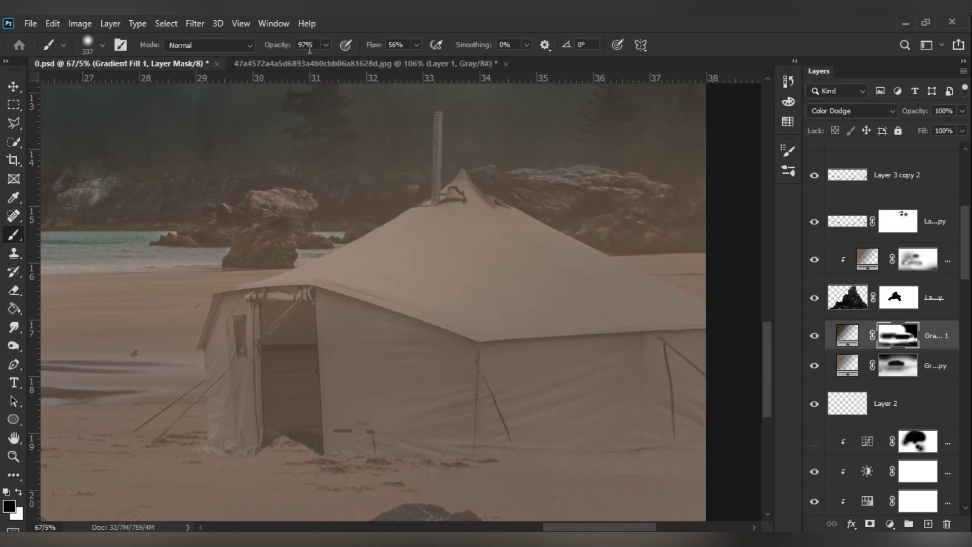
pyautogui.write('7')
pyautogui.moveTo(698, 323); pyautogui.dragTo(596, 336)
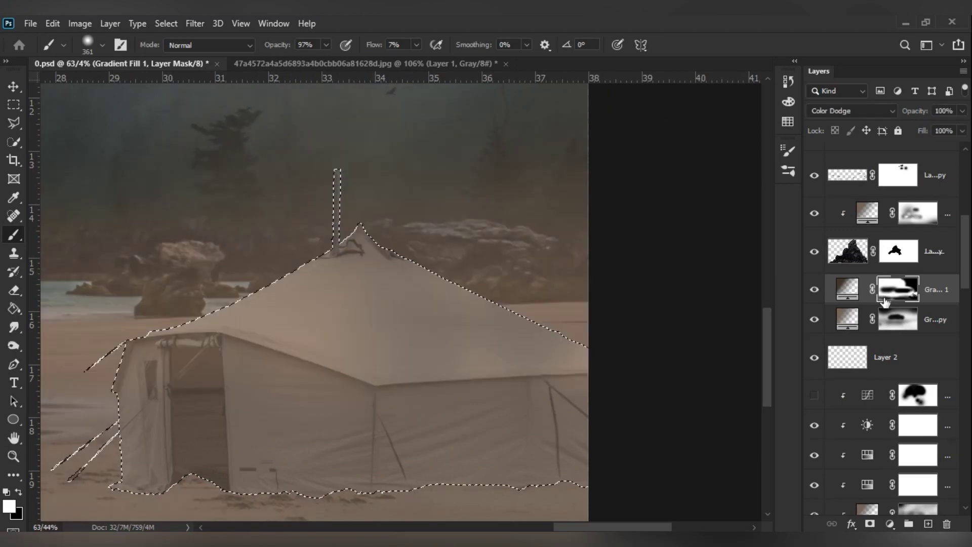
pyautogui.moveTo(501, 404); pyautogui.dragTo(506, 395)
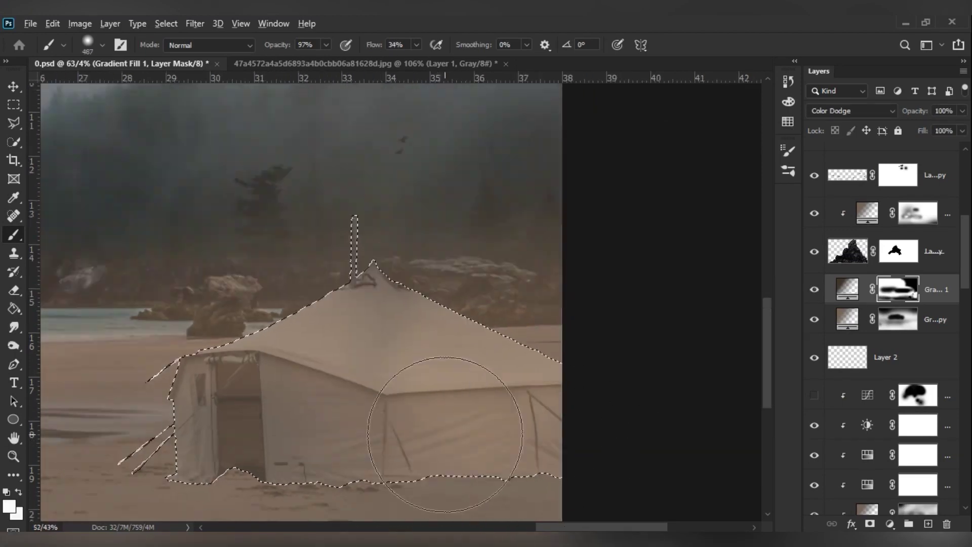
pyautogui.press('x')
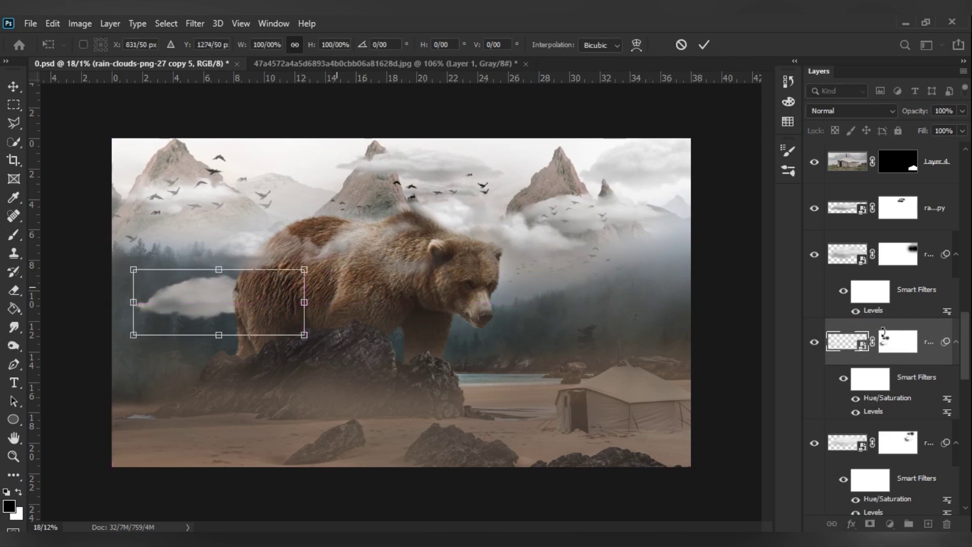
# Step: Commit the cloud copy and fade its lower edge over the rock, painting black at 100% flow on its mask
pyautogui.scroll(3, 217, 286)
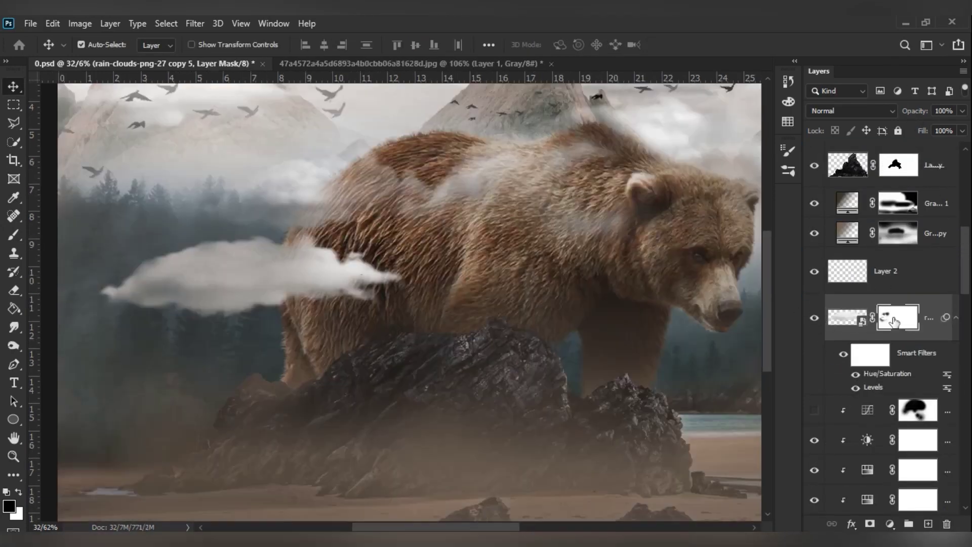
pyautogui.hotkey('ctrl', 't')
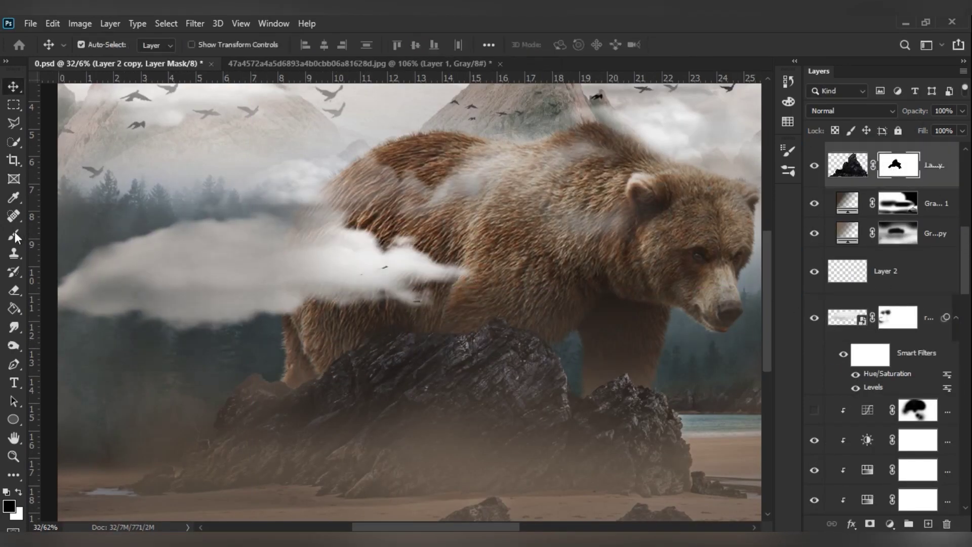
pyautogui.hotkey('shift', '0')
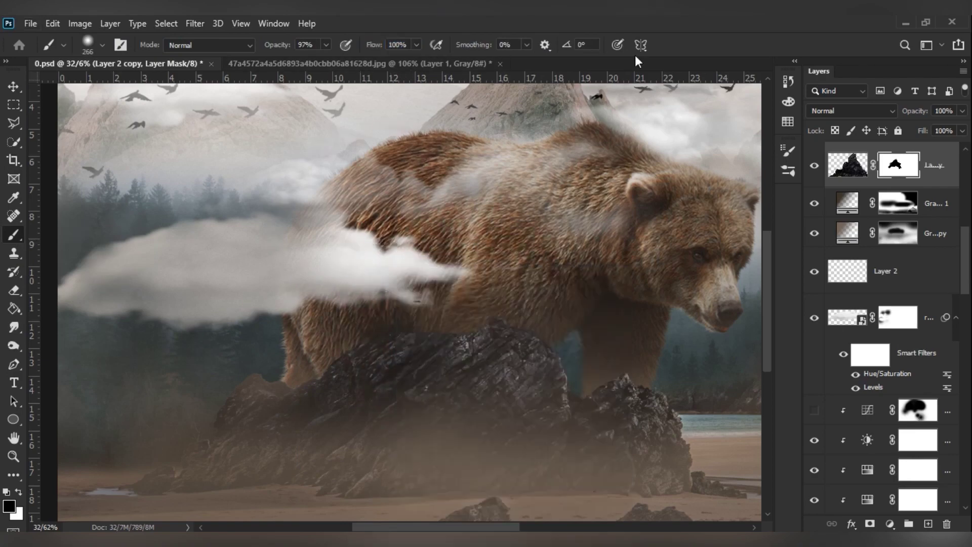
pyautogui.click(897, 318)
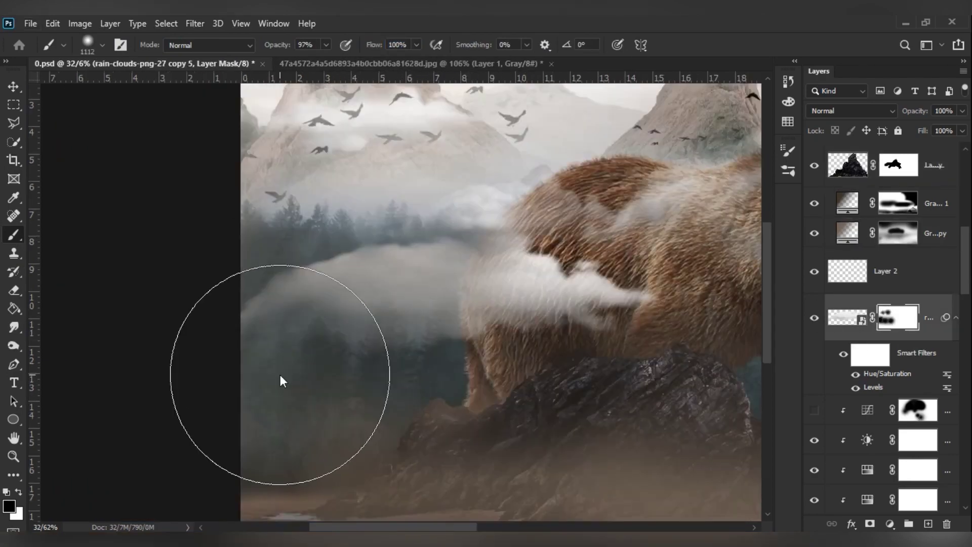
pyautogui.moveTo(281, 380); pyautogui.dragTo(581, 402)
# Step: Mask out the leftover cloud haze over the forest with a smaller brush
pyautogui.scroll(-3, 581, 401)
pyautogui.scroll(4, 494, 282)
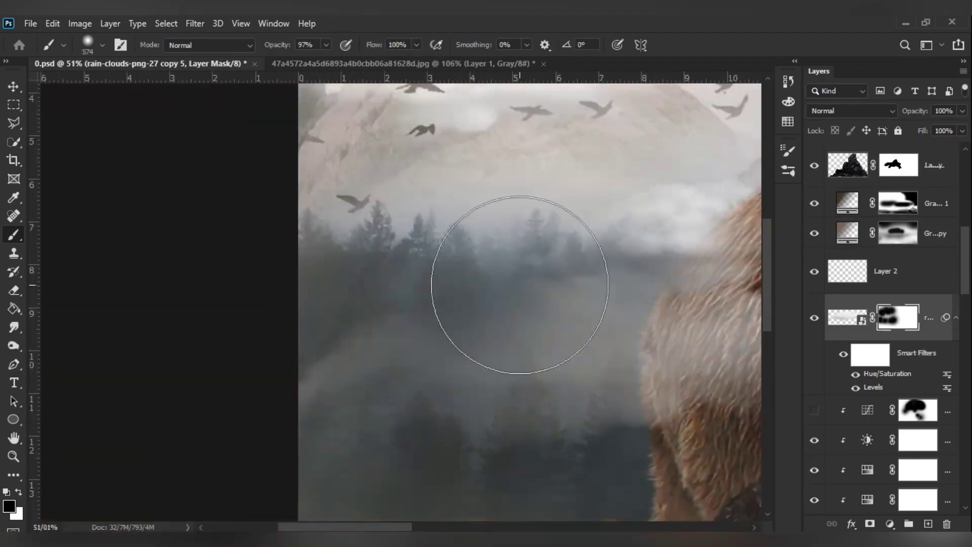
pyautogui.press('[')
pyautogui.press('[')
pyautogui.moveTo(494, 282); pyautogui.dragTo(506, 424)
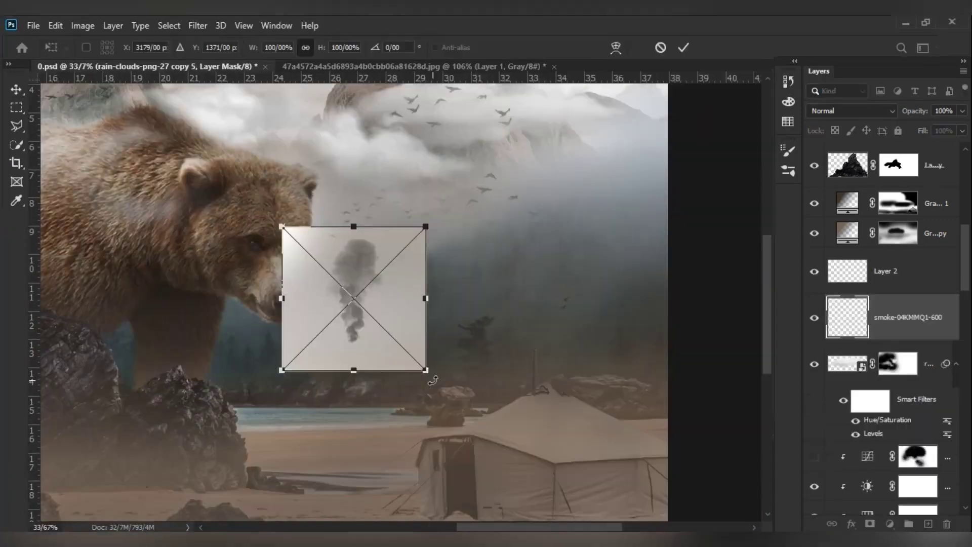
# Step: Place the smoke image over the tent chimney and start changing its blend mode
pyautogui.press('Return')
pyautogui.moveTo(375, 337); pyautogui.dragTo(556, 338)
pyautogui.click(851, 110)
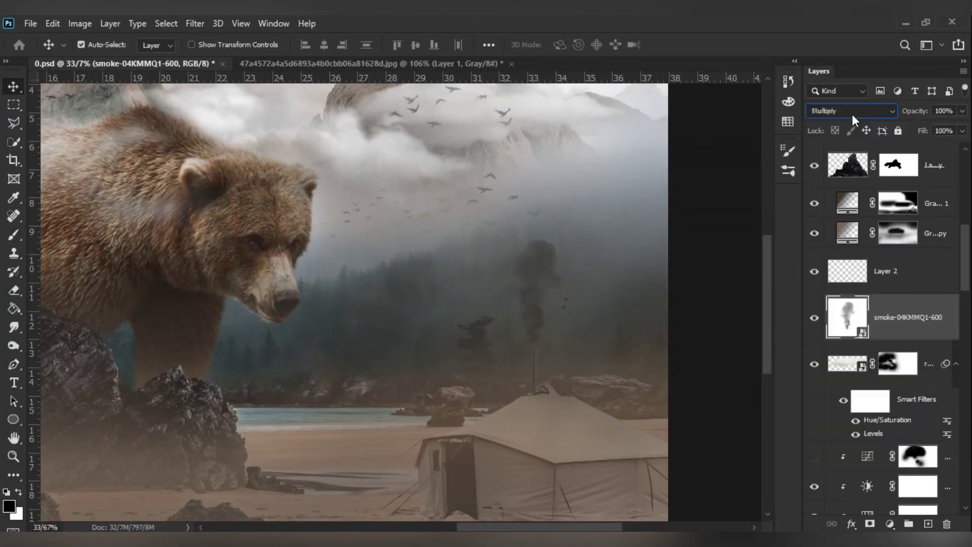
# Step: Set the smoke layer's blend mode to Divide so the plume turns pale
pyautogui.scroll(2, 851, 114)
pyautogui.scroll(-7, 852, 113)
pyautogui.scroll(-6, 852, 114)
pyautogui.hotkey('ctrl', '0')
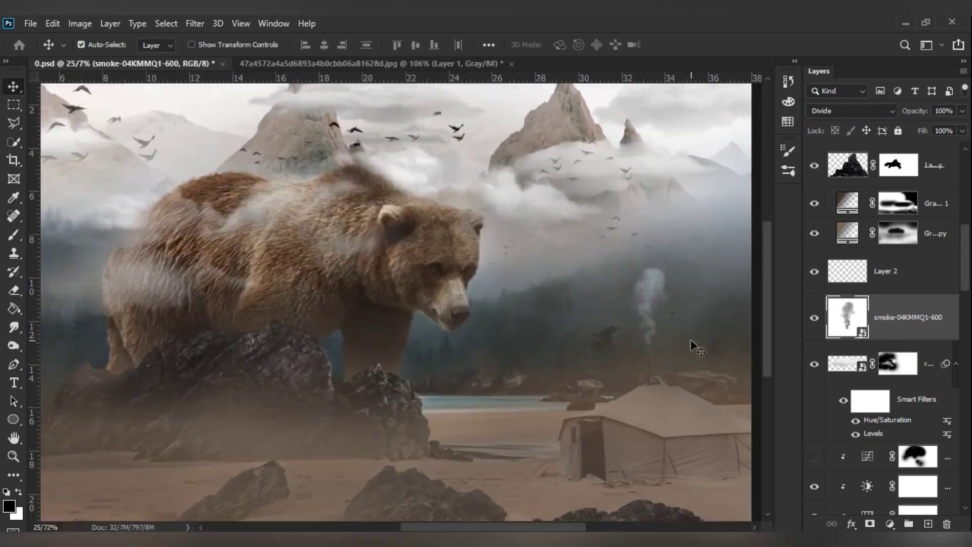
# Step: Scale the smoke plume up around the tent chimney and commit the resize
pyautogui.hotkey('ctrl', 't')
pyautogui.moveTo(700, 262); pyautogui.dragTo(728, 233)
pyautogui.press('Return')
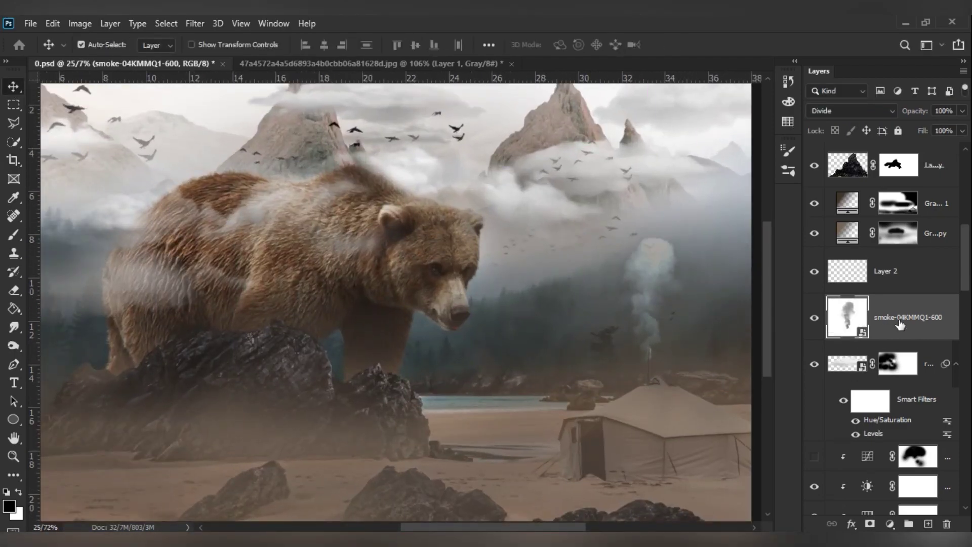
pyautogui.scroll(-4, 466, 351)
pyautogui.scroll(-2, 397, 299)
pyautogui.scroll(2, 614, 329)
pyautogui.scroll(4, 476, 364)
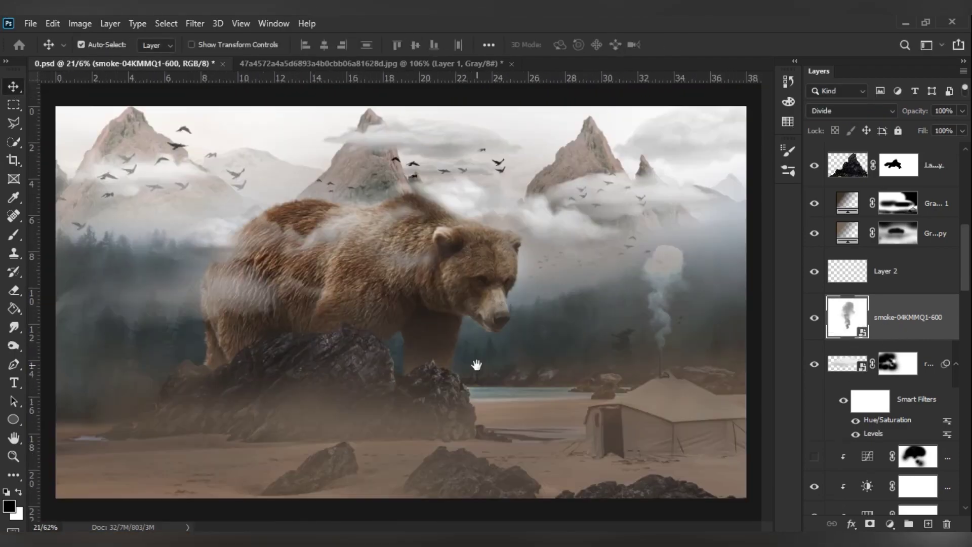